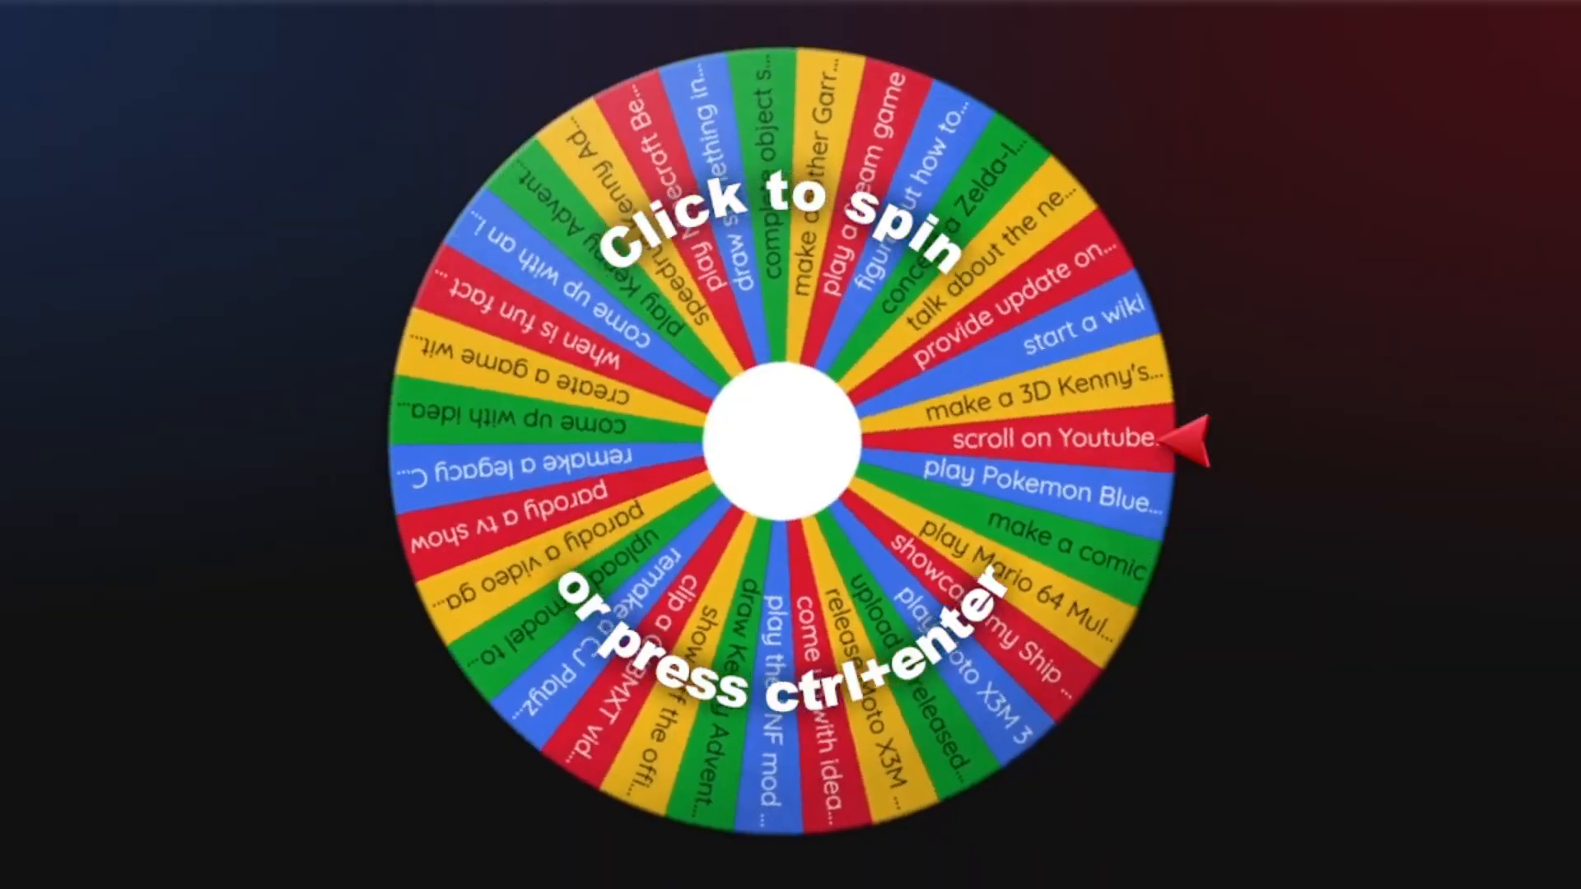
Spin the challenge wheel to choose a task and close the winner dialog.
left_click(812, 423)
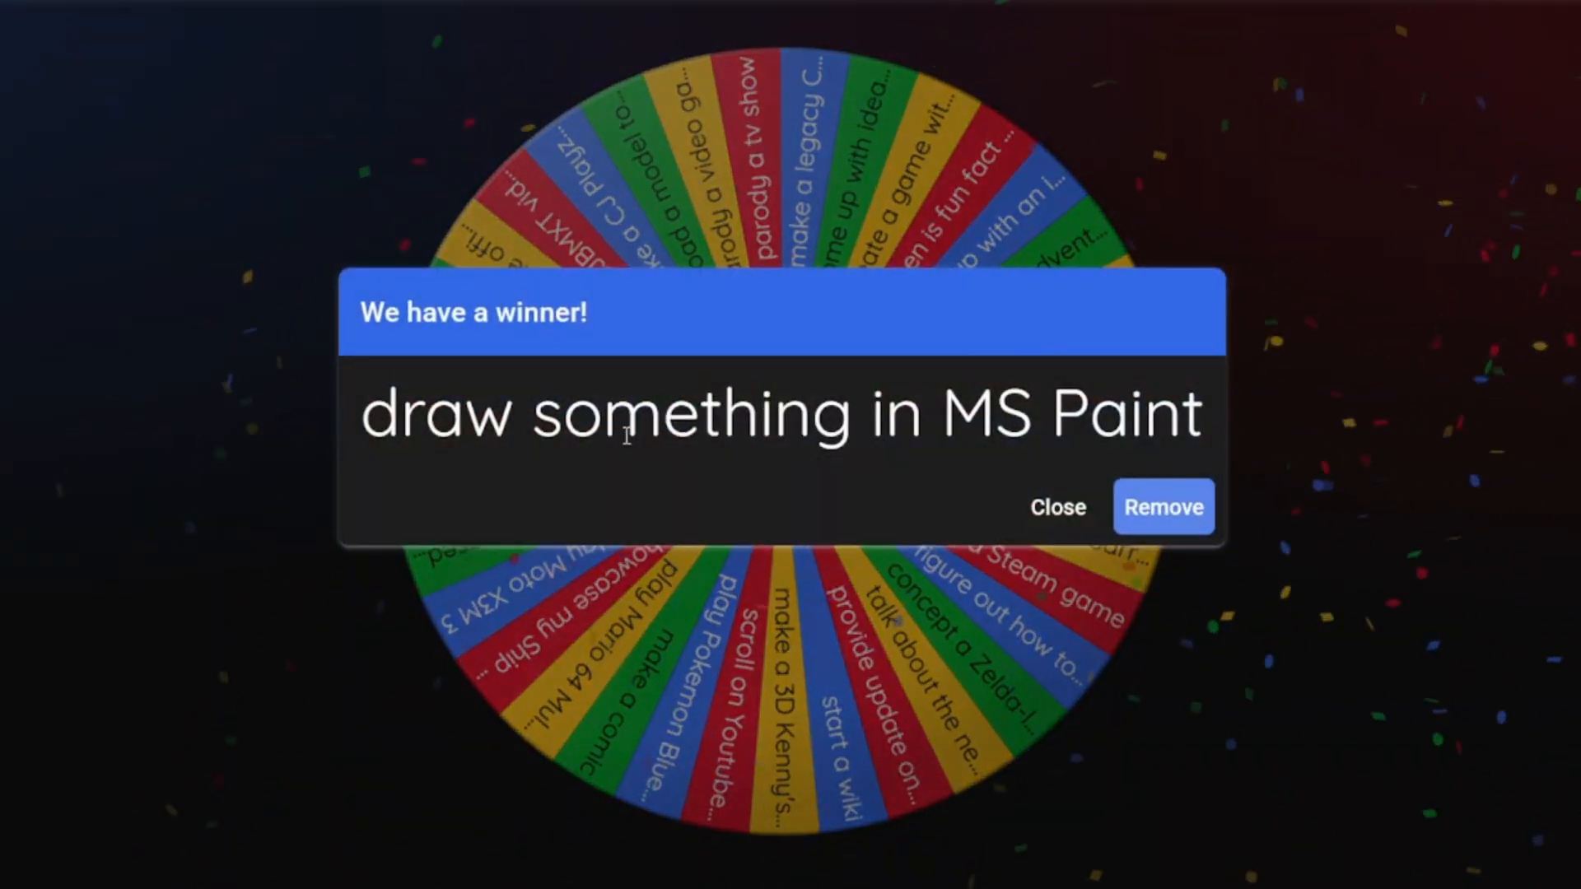
left_click_drag(360, 431, 996, 408)
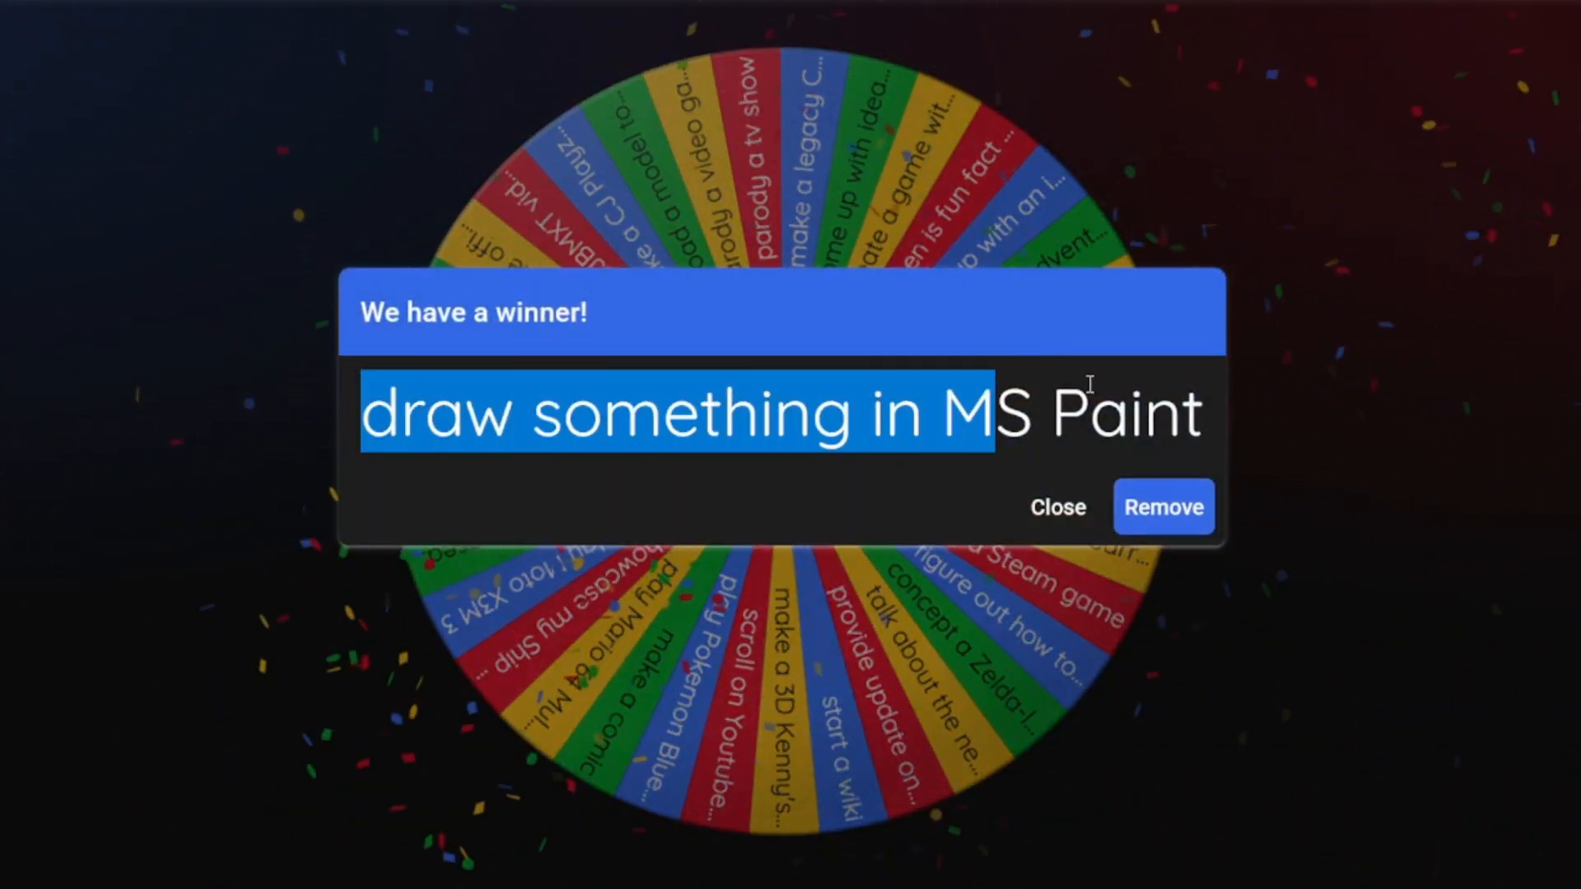
left_click(1208, 387)
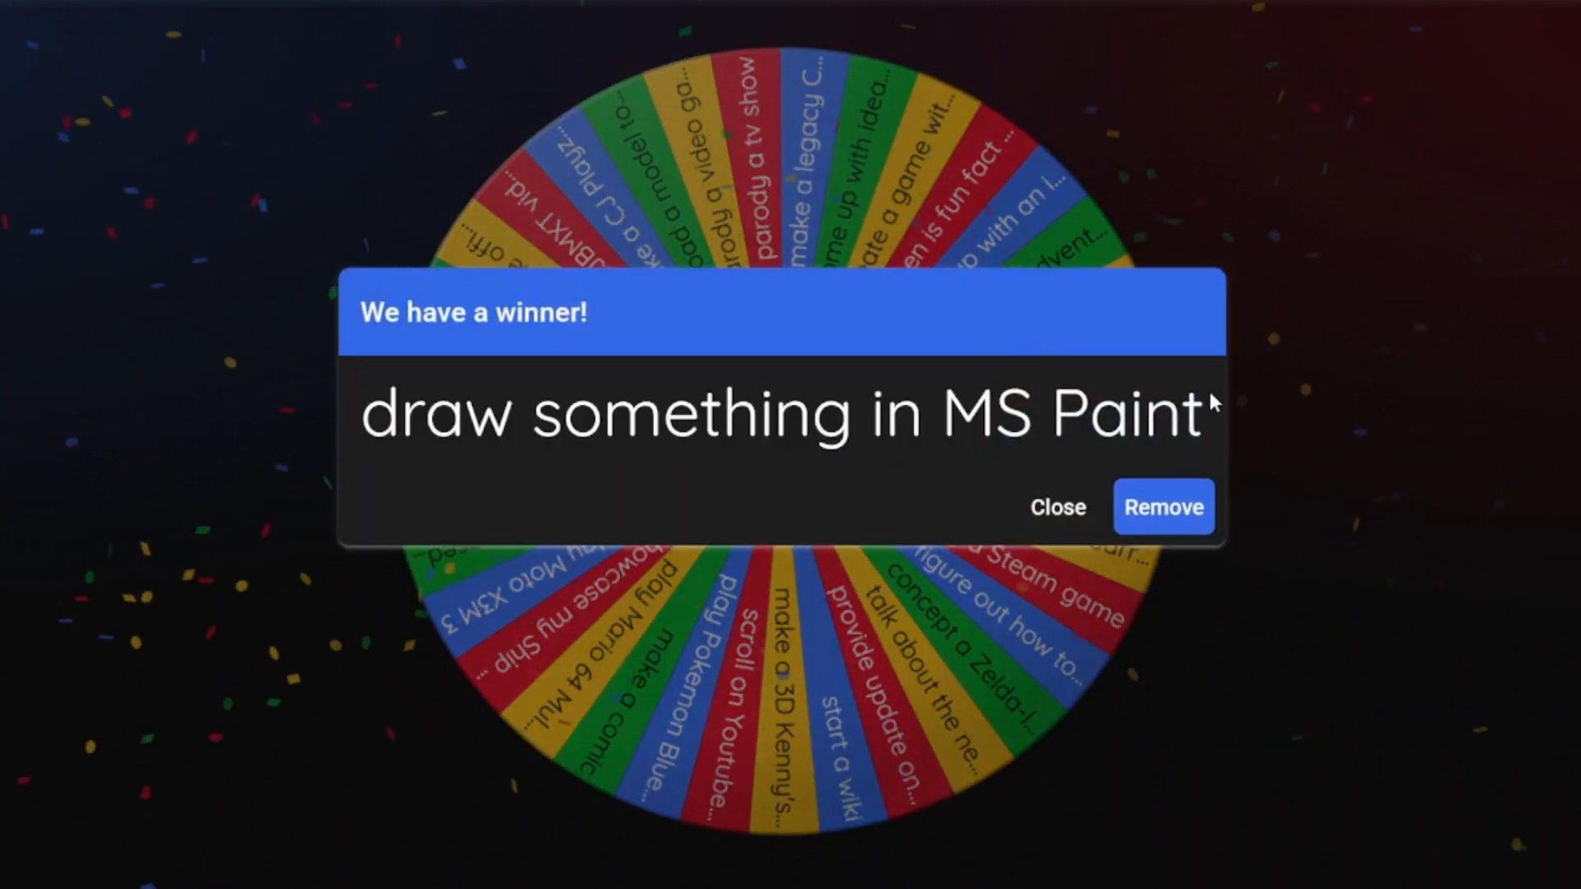
left_click(1039, 507)
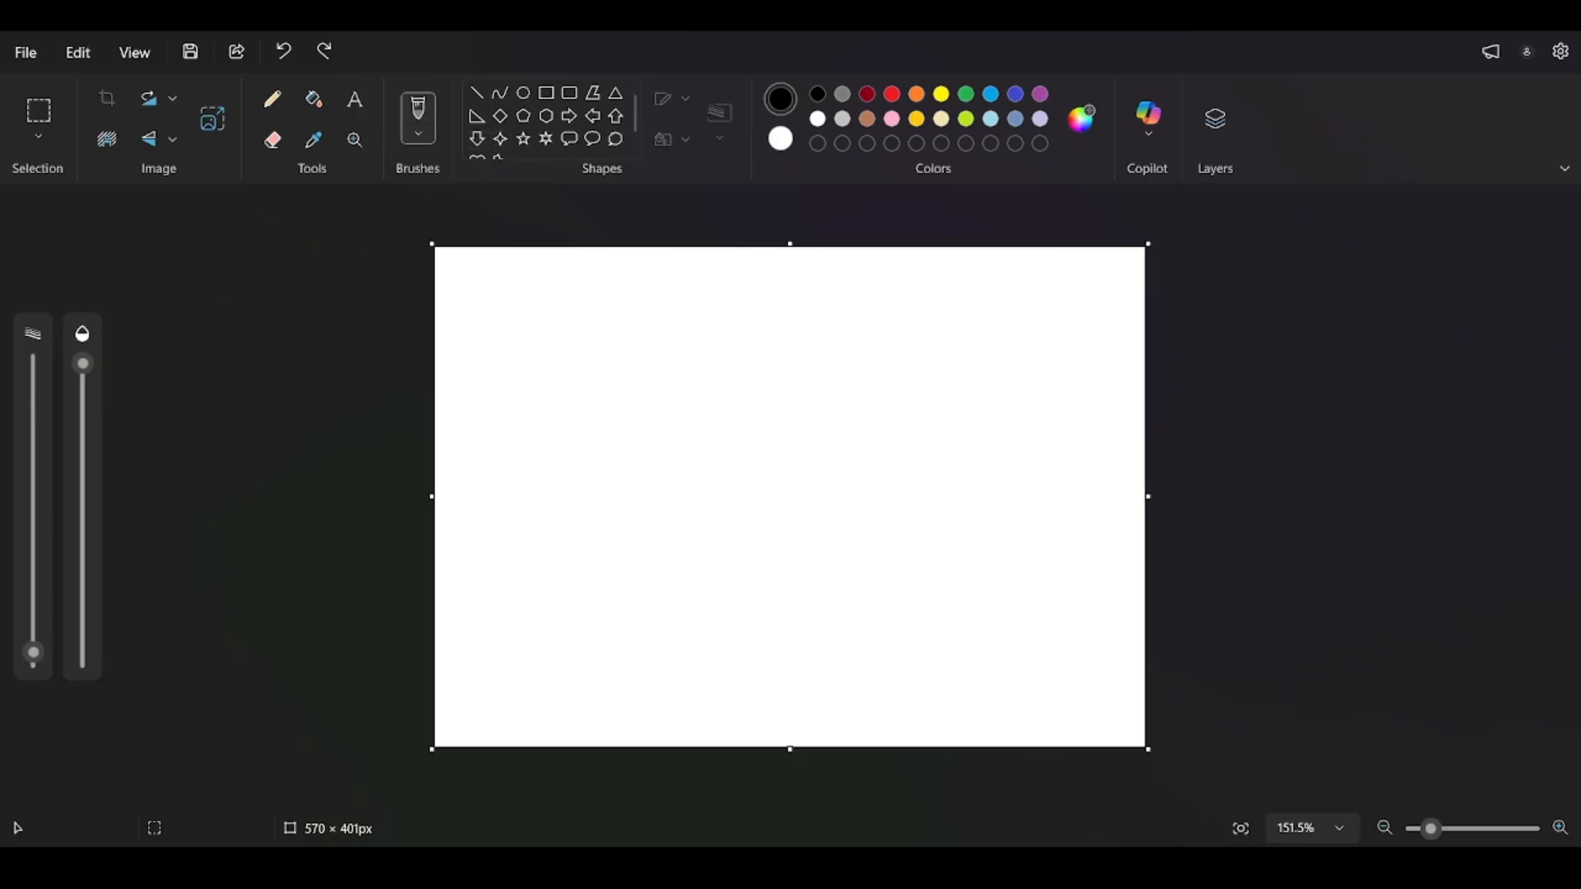
Activate the Pencil tool for drawing on the blank canvas.
left_click(271, 99)
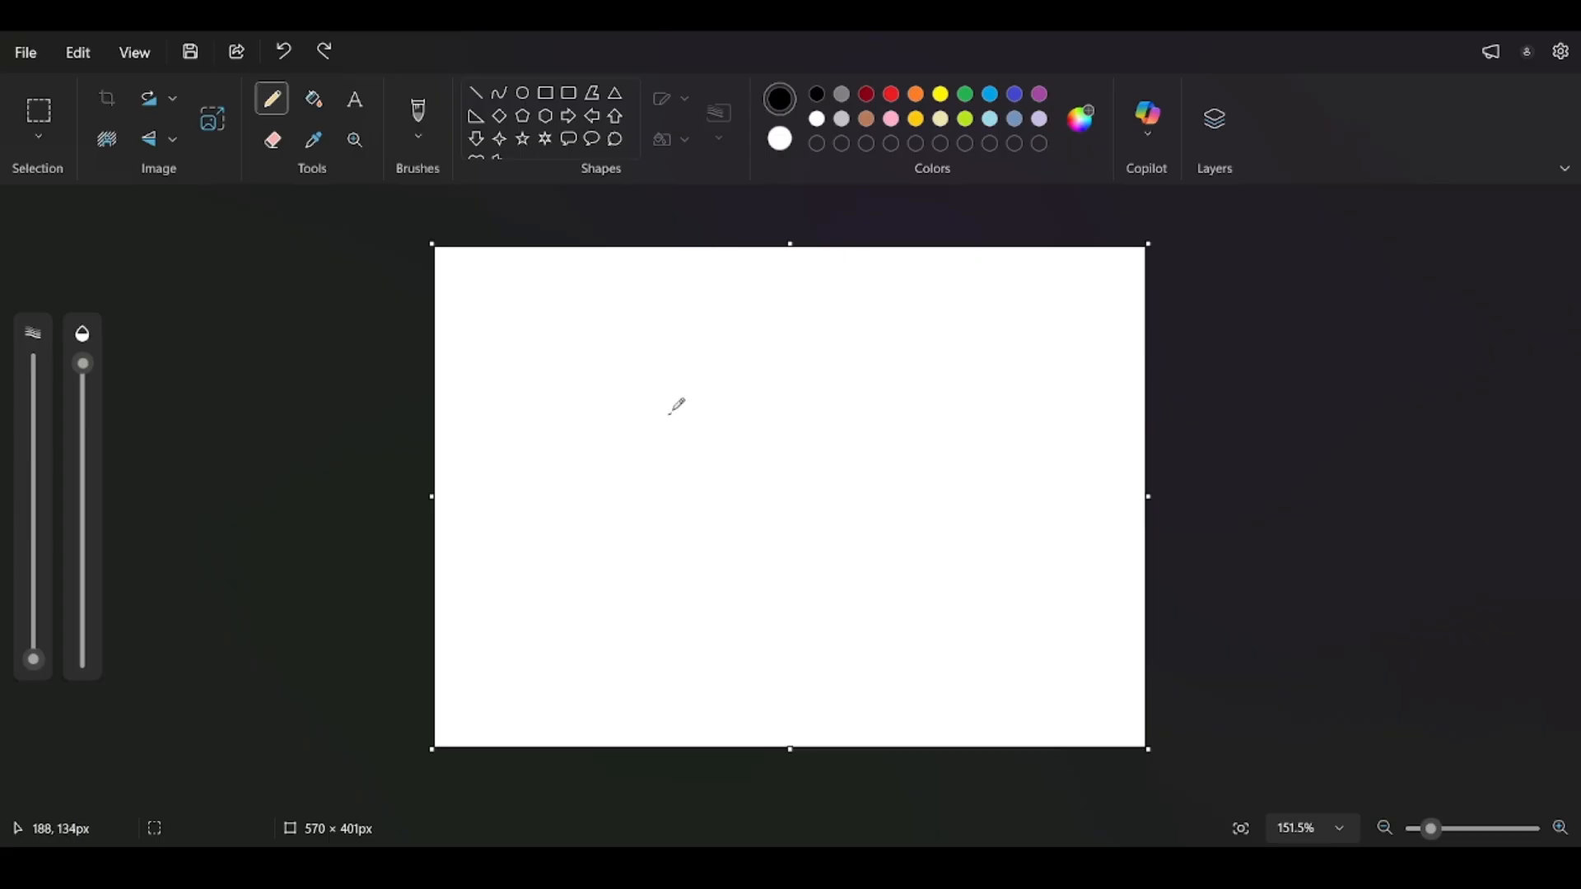
Try a thin black sketch of a peaked slope with a small house at its lower end, and undo it.
mouse_move(668, 414)
left_mouse_down()
mouse_move(708, 354)
mouse_move(728, 361)
mouse_move(745, 417)
left_mouse_up()
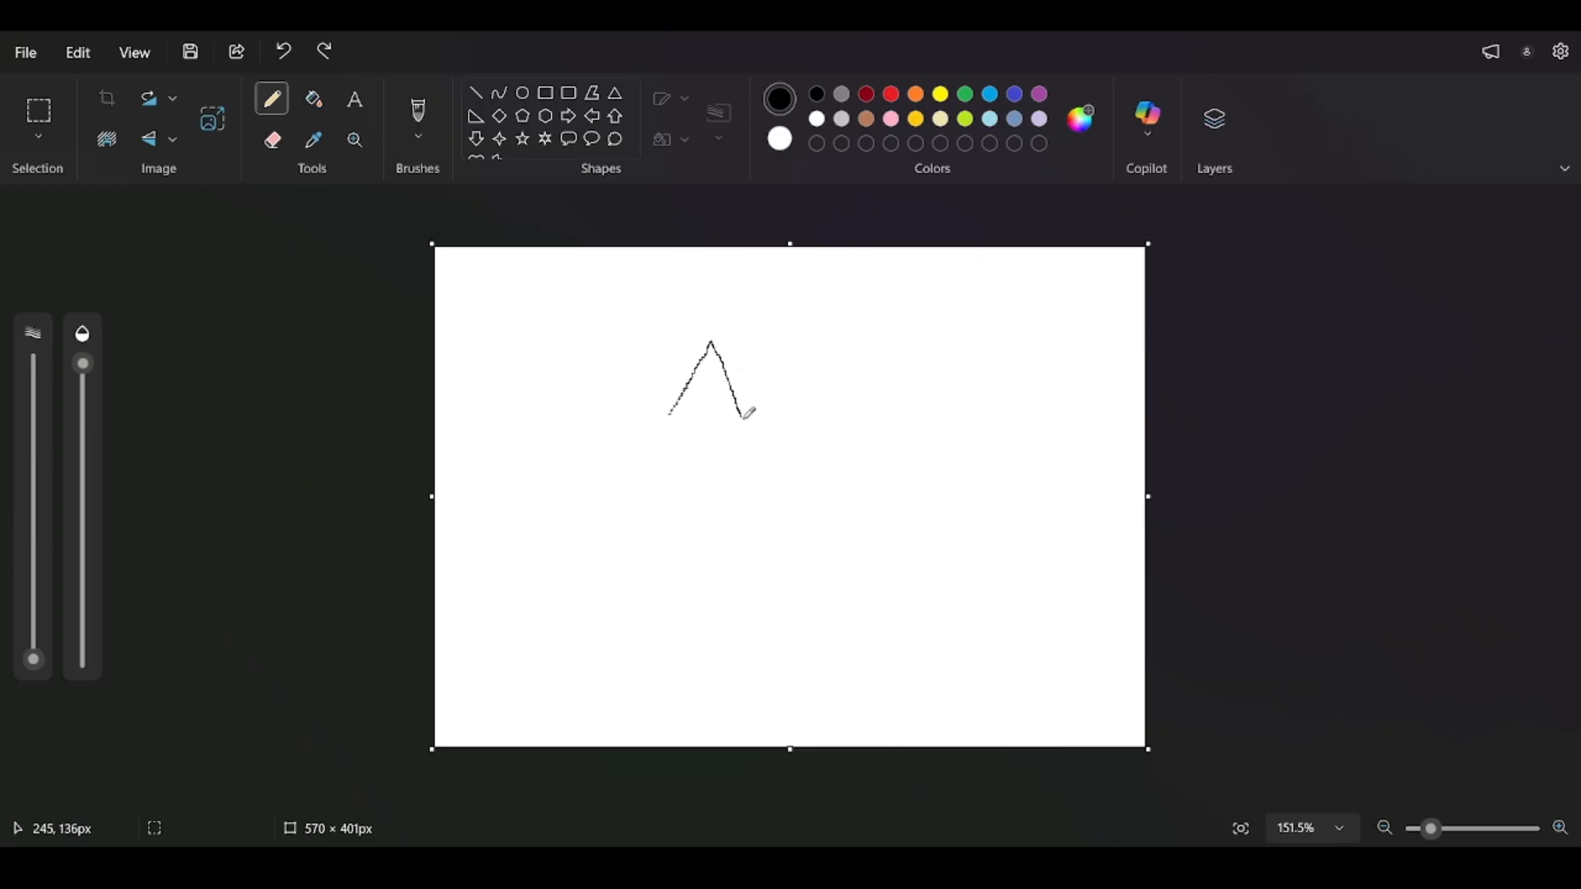
mouse_move(772, 485)
left_mouse_down()
mouse_move(850, 558)
mouse_move(945, 555)
mouse_move(962, 543)
mouse_move(924, 499)
left_mouse_up()
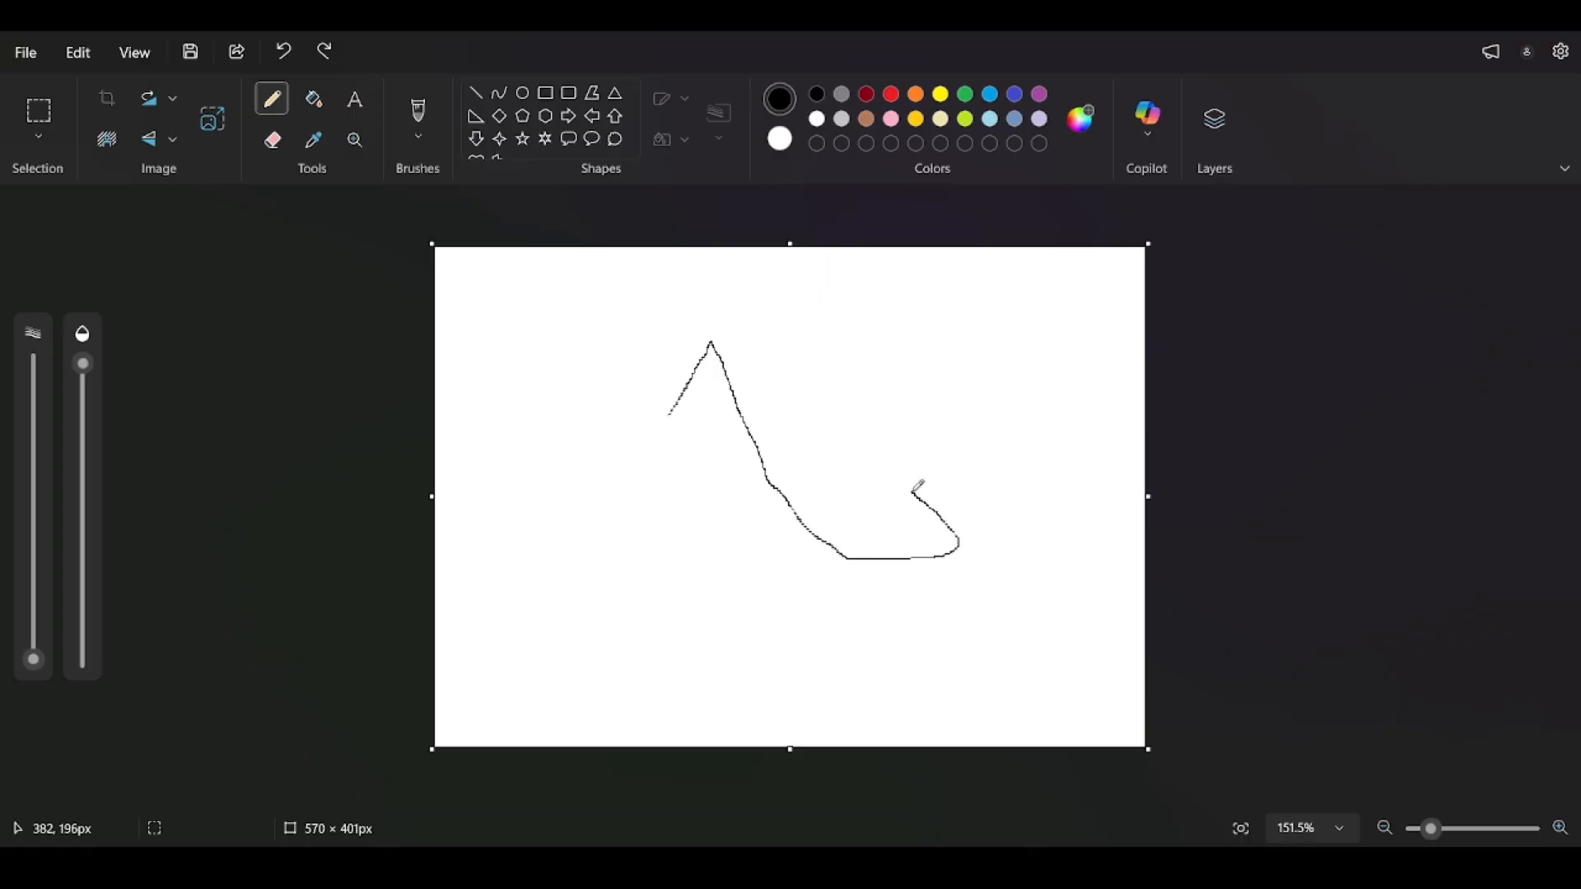
left_click_drag(915, 488, 862, 494)
left_click_drag(916, 401, 944, 430)
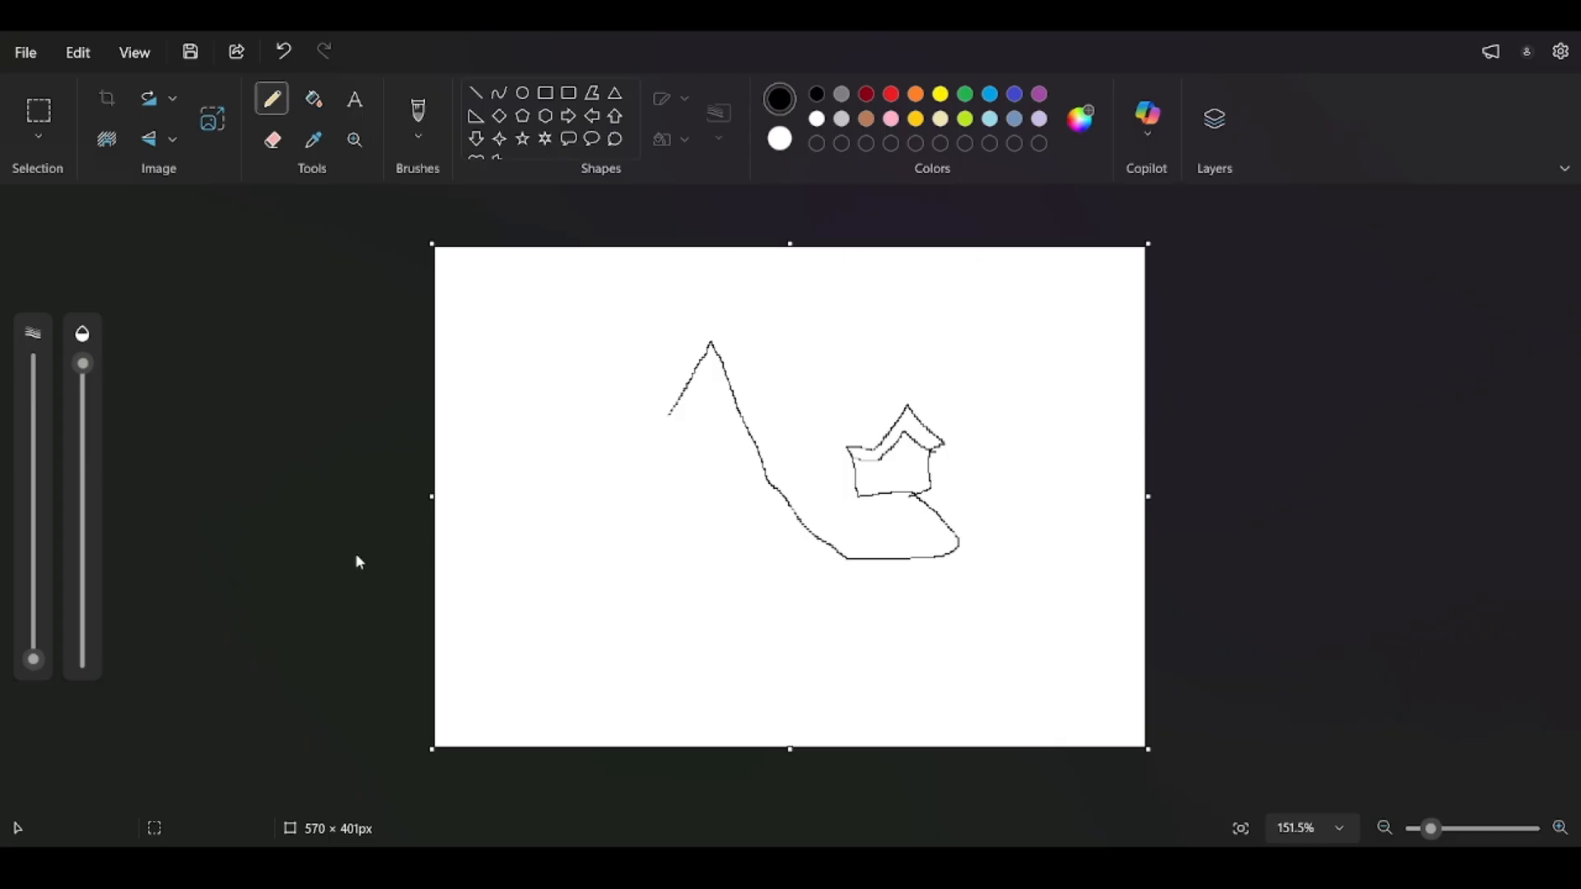
key("ctrl+z")
key("ctrl+z")
key("ctrl+z")
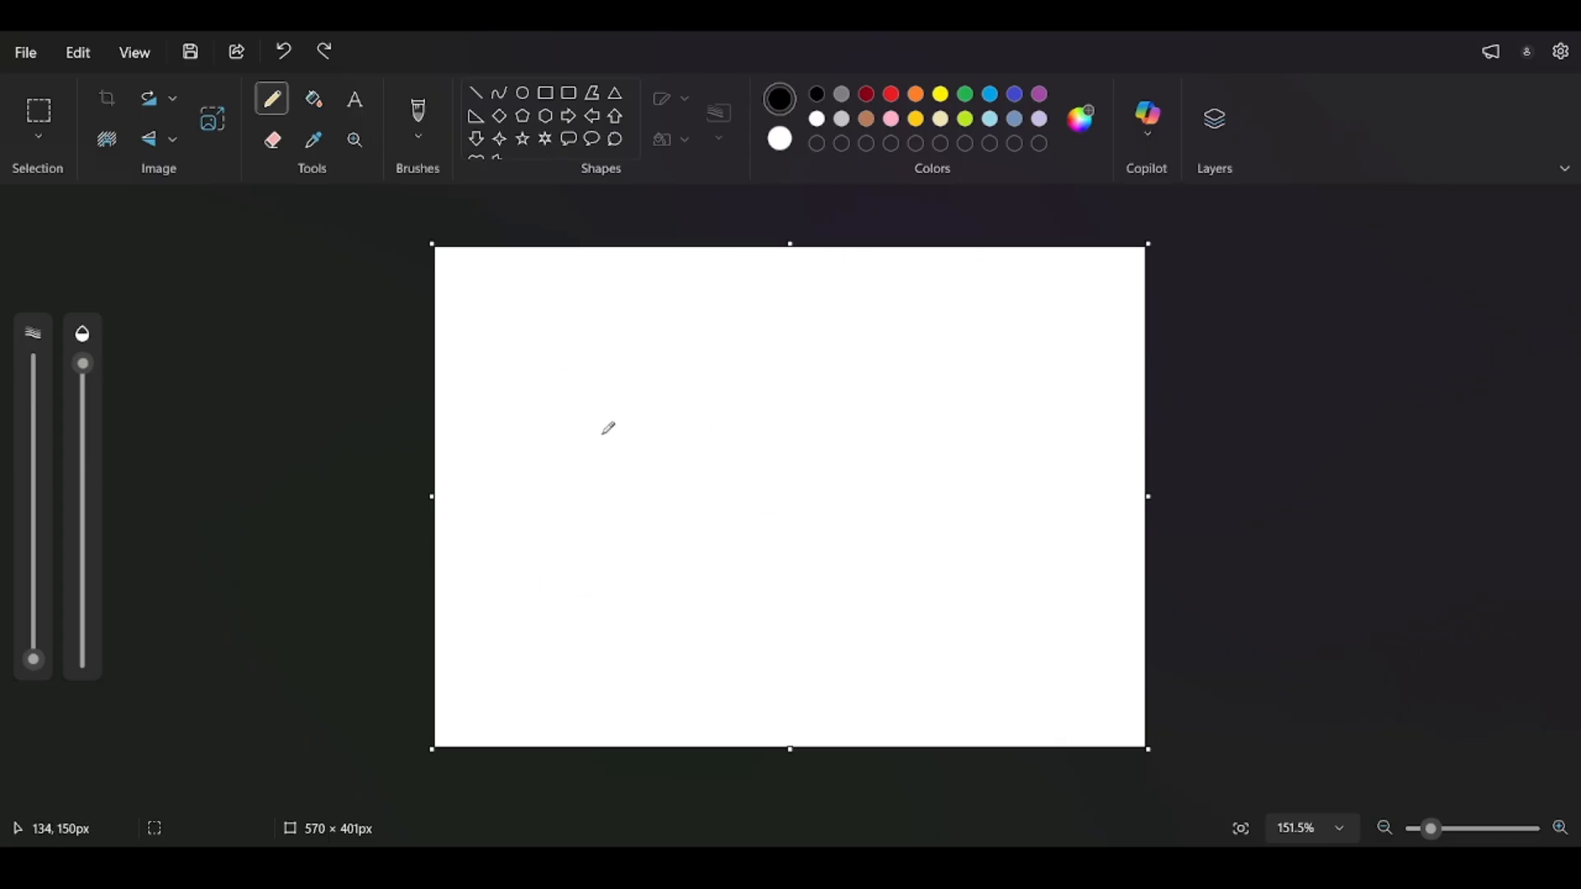
scroll(769, 705, "up", 5, "ctrl")
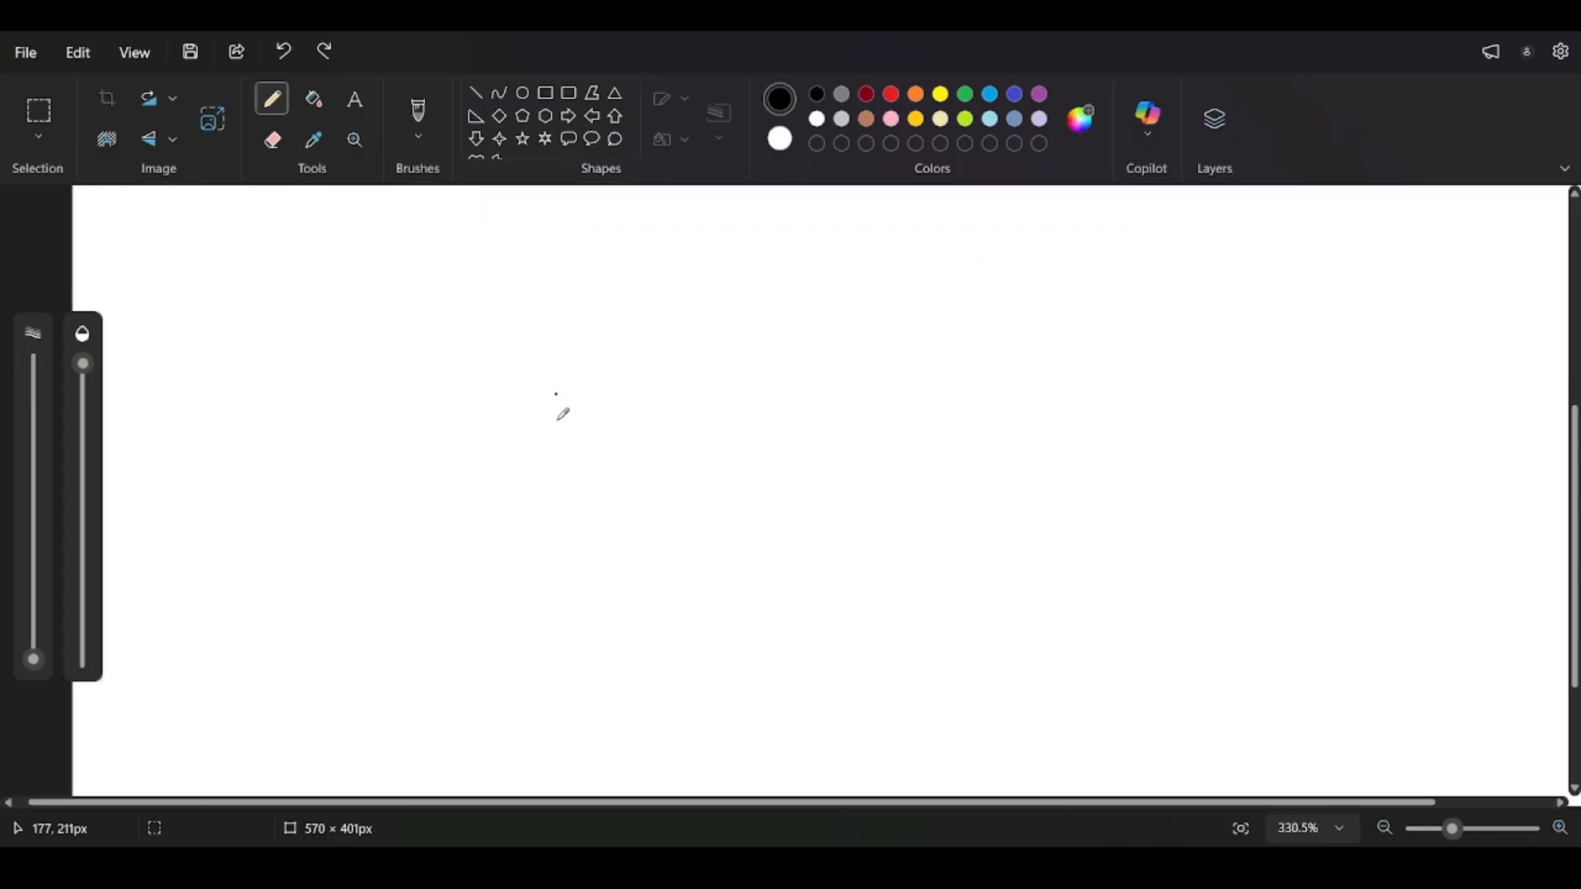
mouse_move(631, 541)
left_mouse_down()
mouse_move(635, 466)
mouse_move(672, 418)
mouse_move(708, 440)
mouse_move(718, 573)
mouse_move(632, 581)
mouse_move(634, 518)
left_mouse_up()
key("ctrl+z")
mouse_move(630, 558)
left_mouse_down()
mouse_move(649, 445)
mouse_move(684, 401)
mouse_move(735, 435)
mouse_move(746, 576)
mouse_move(626, 574)
mouse_move(651, 417)
mouse_move(706, 373)
mouse_move(760, 441)
mouse_move(761, 571)
mouse_move(636, 578)
left_mouse_up()
key("ctrl+z")
key("ctrl+z")
left_click_drag(769, 570, 750, 423)
key("ctrl+z")
mouse_move(765, 582)
left_mouse_down()
mouse_move(766, 392)
mouse_move(745, 360)
mouse_move(712, 358)
mouse_move(677, 379)
mouse_move(662, 427)
mouse_move(678, 586)
mouse_move(622, 581)
mouse_move(642, 418)
mouse_move(690, 318)
mouse_move(754, 338)
mouse_move(783, 420)
mouse_move(798, 527)
left_mouse_up()
key("ctrl+z")
key("ctrl+z")
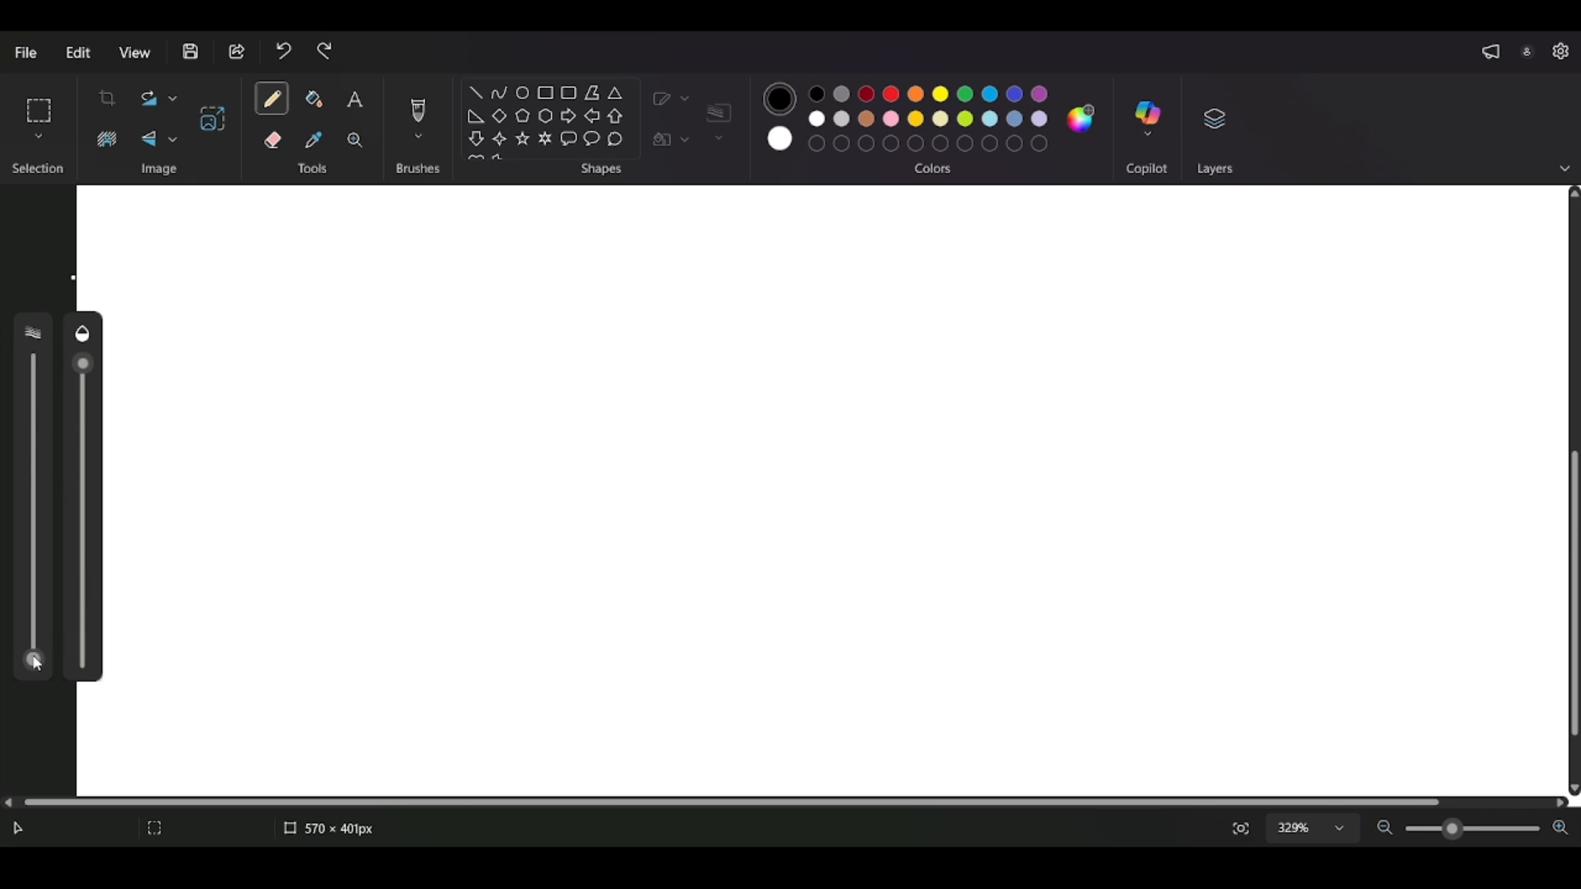
Increase the pencil thickness slightly and draw a flat-topped rounded arch near the middle of the canvas.
left_click_drag(36, 664, 34, 651)
mouse_move(797, 579)
left_mouse_down()
mouse_move(676, 576)
mouse_move(677, 467)
mouse_move(723, 319)
mouse_move(766, 312)
mouse_move(790, 361)
mouse_move(810, 560)
left_mouse_up()
key("ctrl+z")
mouse_move(823, 416)
left_mouse_down()
mouse_move(824, 380)
mouse_move(792, 326)
mouse_move(755, 322)
mouse_move(701, 351)
mouse_move(810, 386)
mouse_move(790, 349)
mouse_move(689, 347)
mouse_move(667, 391)
left_mouse_up()
key("ctrl+z")
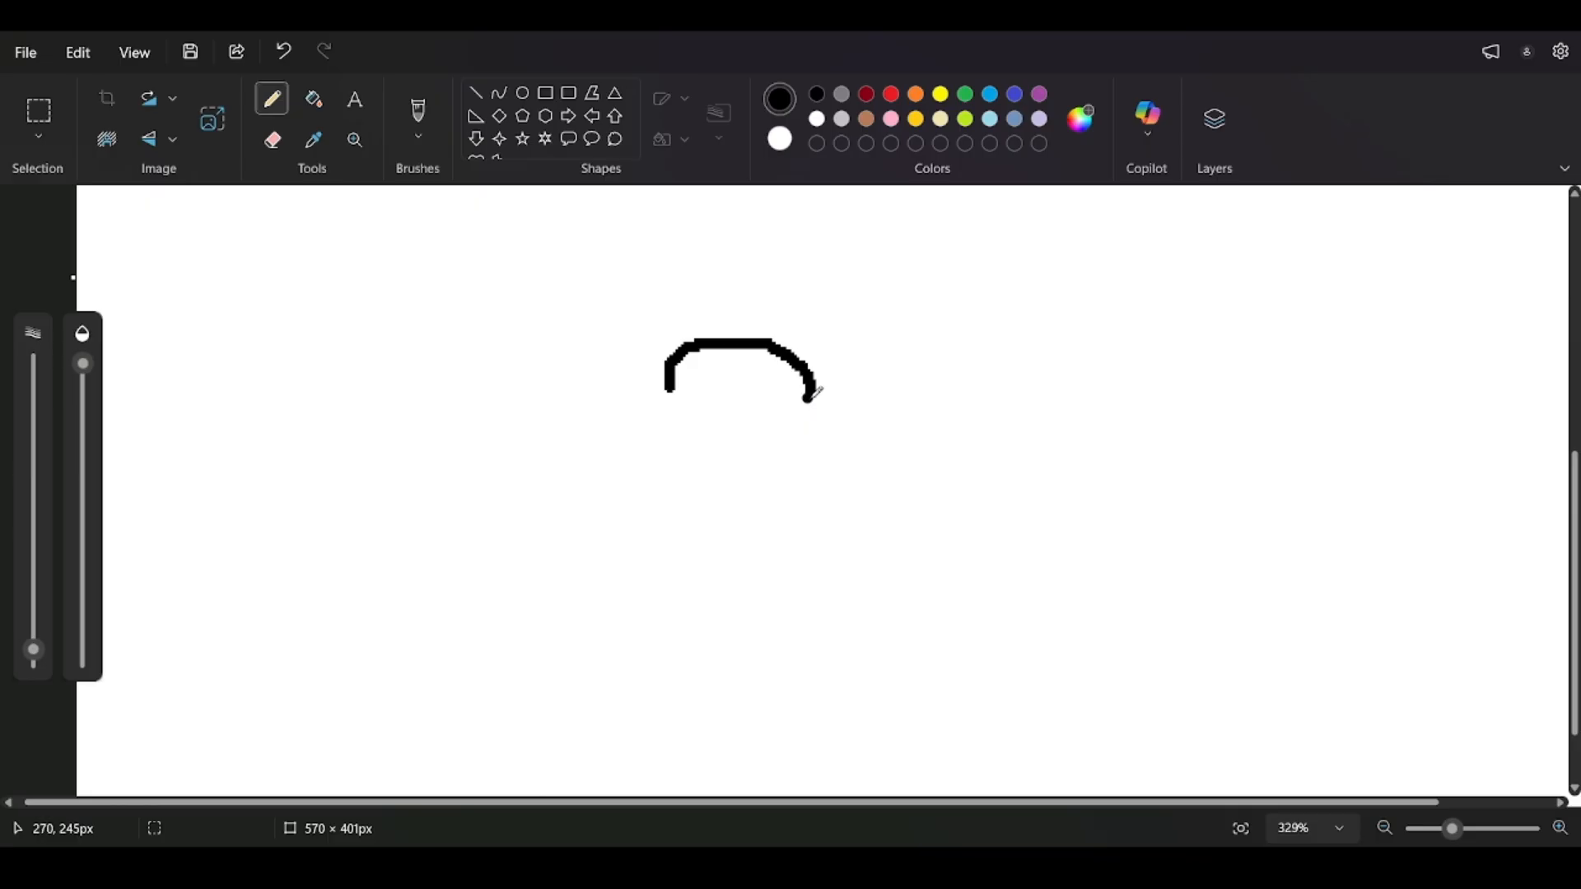
Extend the arch with straight sides and a flat bottom to form a closed upright tower shape.
mouse_move(814, 395)
left_mouse_down()
mouse_move(815, 580)
mouse_move(669, 577)
left_mouse_up()
mouse_move(671, 379)
left_mouse_down()
mouse_move(663, 542)
mouse_move(680, 390)
mouse_move(666, 515)
left_mouse_up()
key("ctrl+z")
key("ctrl+z")
key("ctrl+z")
left_click_drag(673, 401, 667, 513)
key("ctrl+z")
left_click(673, 433)
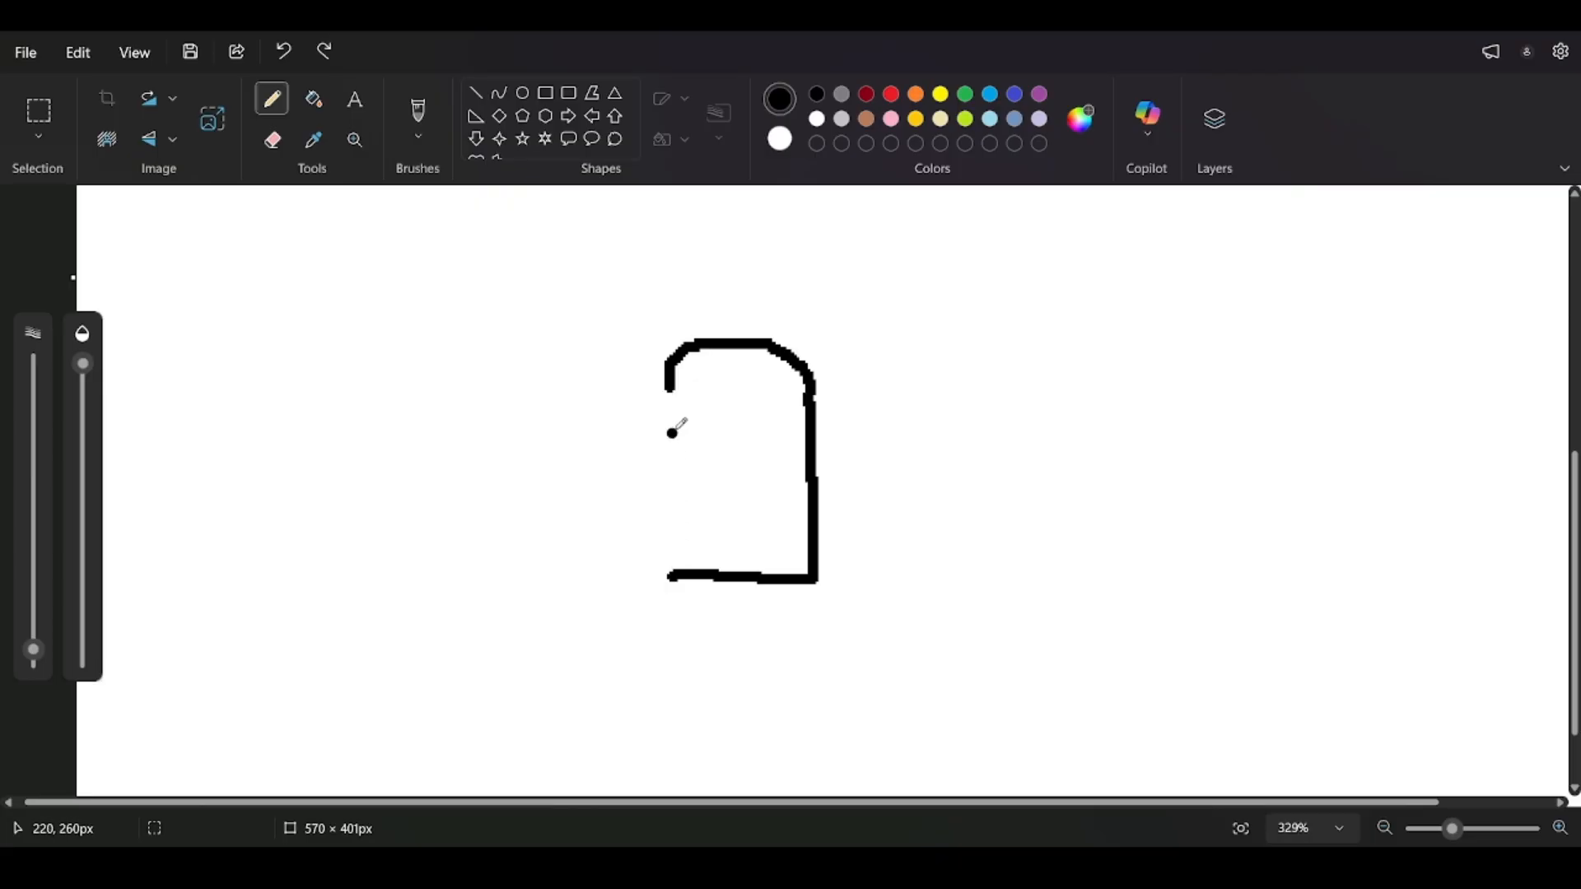
left_click_drag(677, 377, 676, 562)
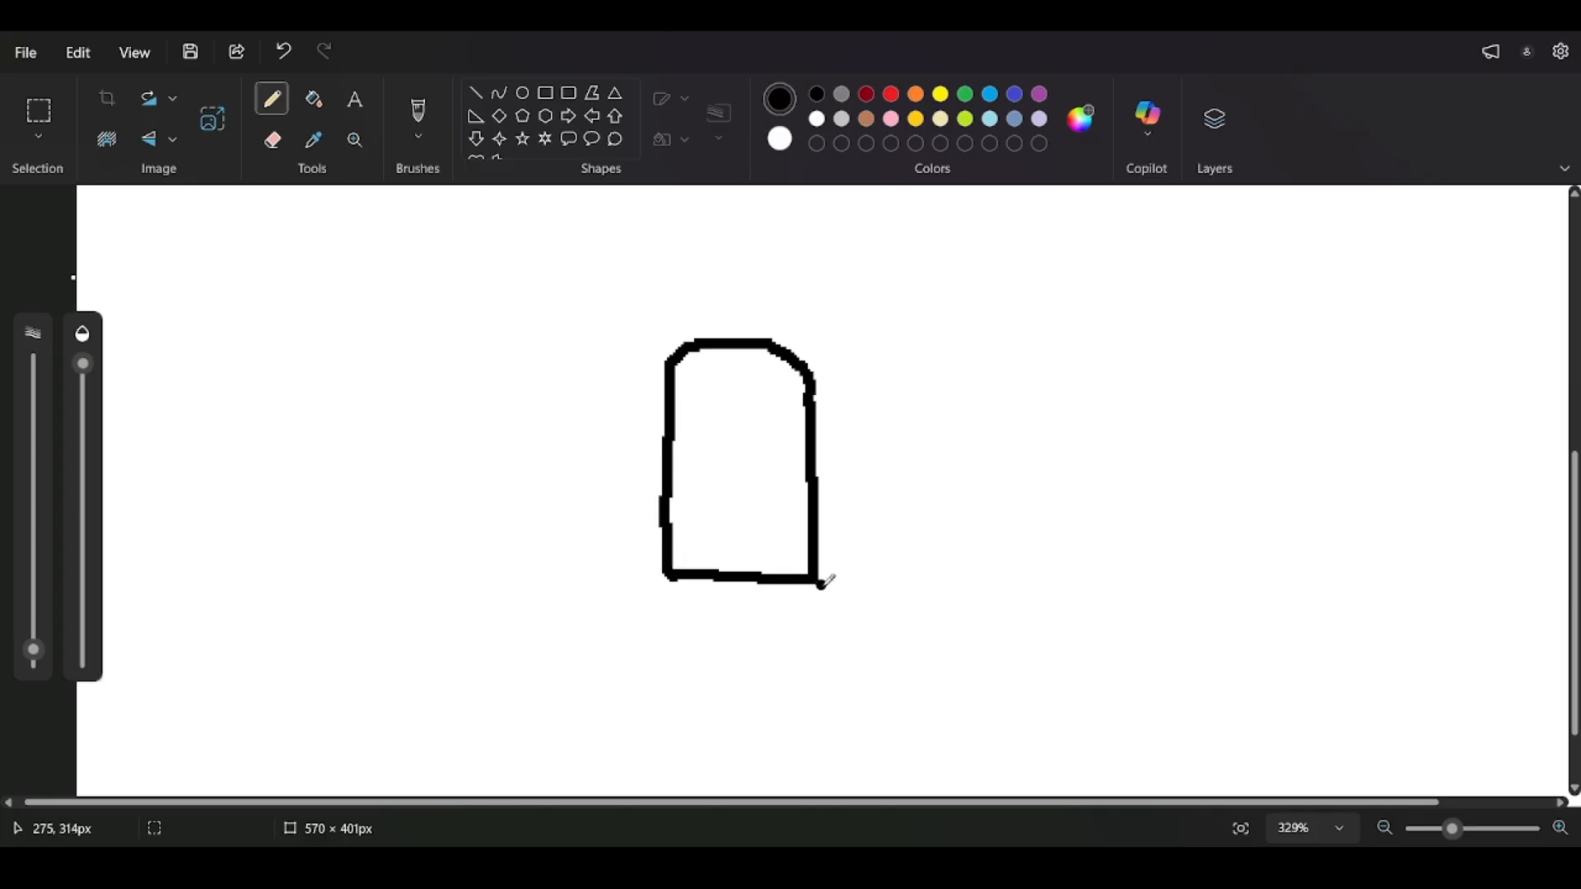
Draw two thin stacked slabs, slightly wider than the tower, as its base.
mouse_move(822, 582)
left_mouse_down()
mouse_move(738, 607)
mouse_move(634, 605)
mouse_move(636, 578)
left_mouse_up()
key("ctrl+z")
mouse_move(688, 578)
left_mouse_down()
mouse_move(639, 582)
mouse_move(813, 604)
mouse_move(813, 586)
mouse_move(851, 627)
mouse_move(655, 635)
left_mouse_up()
key("ctrl+z")
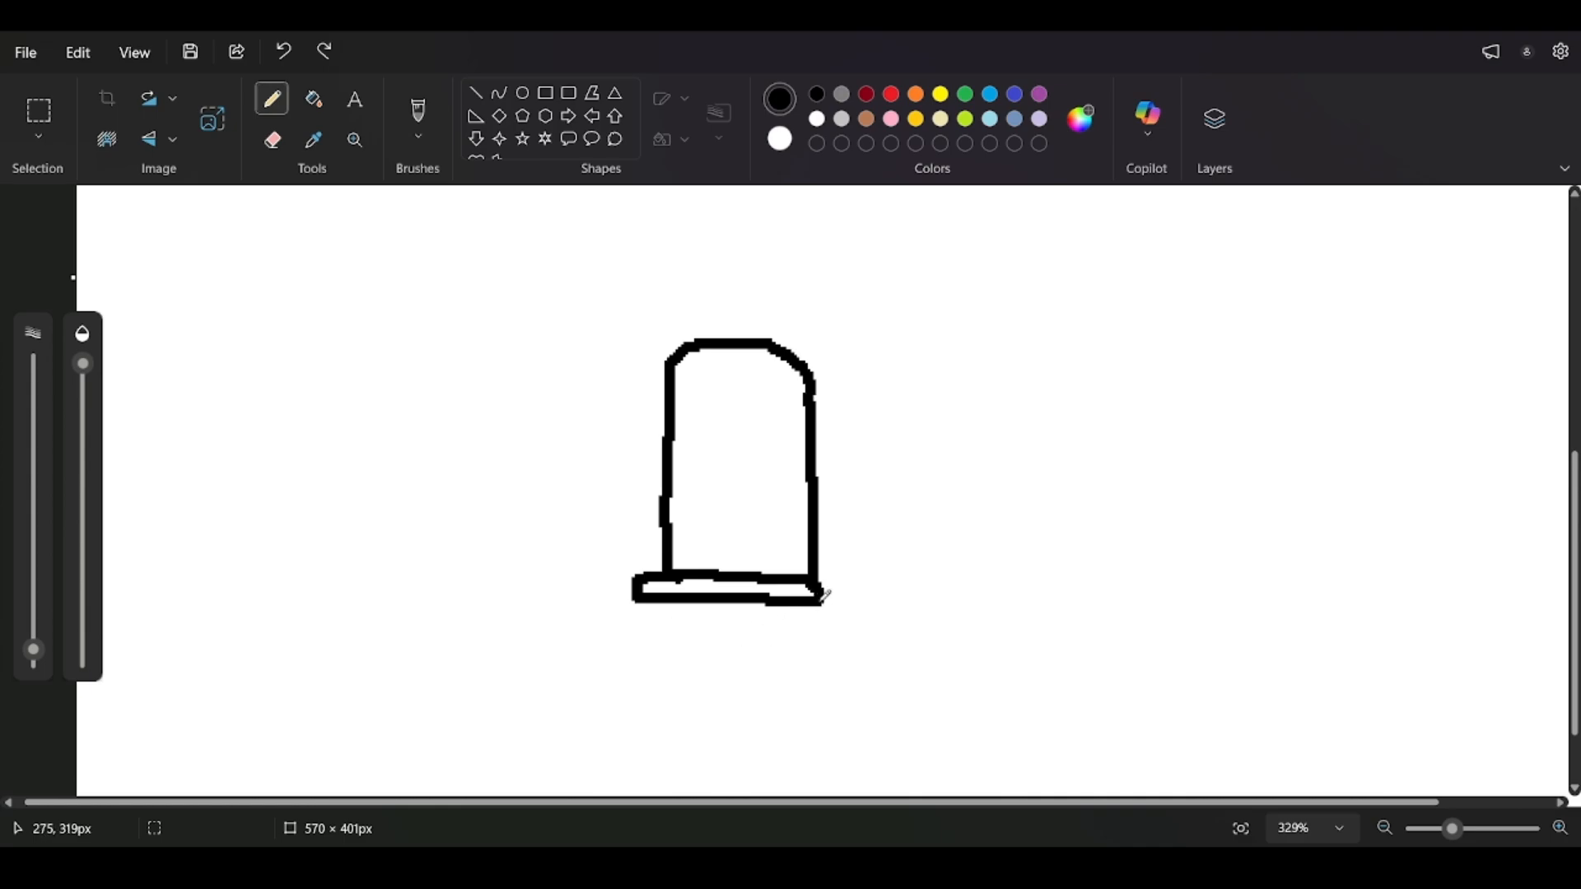
mouse_move(826, 594)
left_mouse_down()
mouse_move(816, 639)
mouse_move(688, 640)
mouse_move(638, 605)
mouse_move(639, 619)
mouse_move(746, 628)
mouse_move(829, 582)
left_mouse_up()
key("ctrl+z")
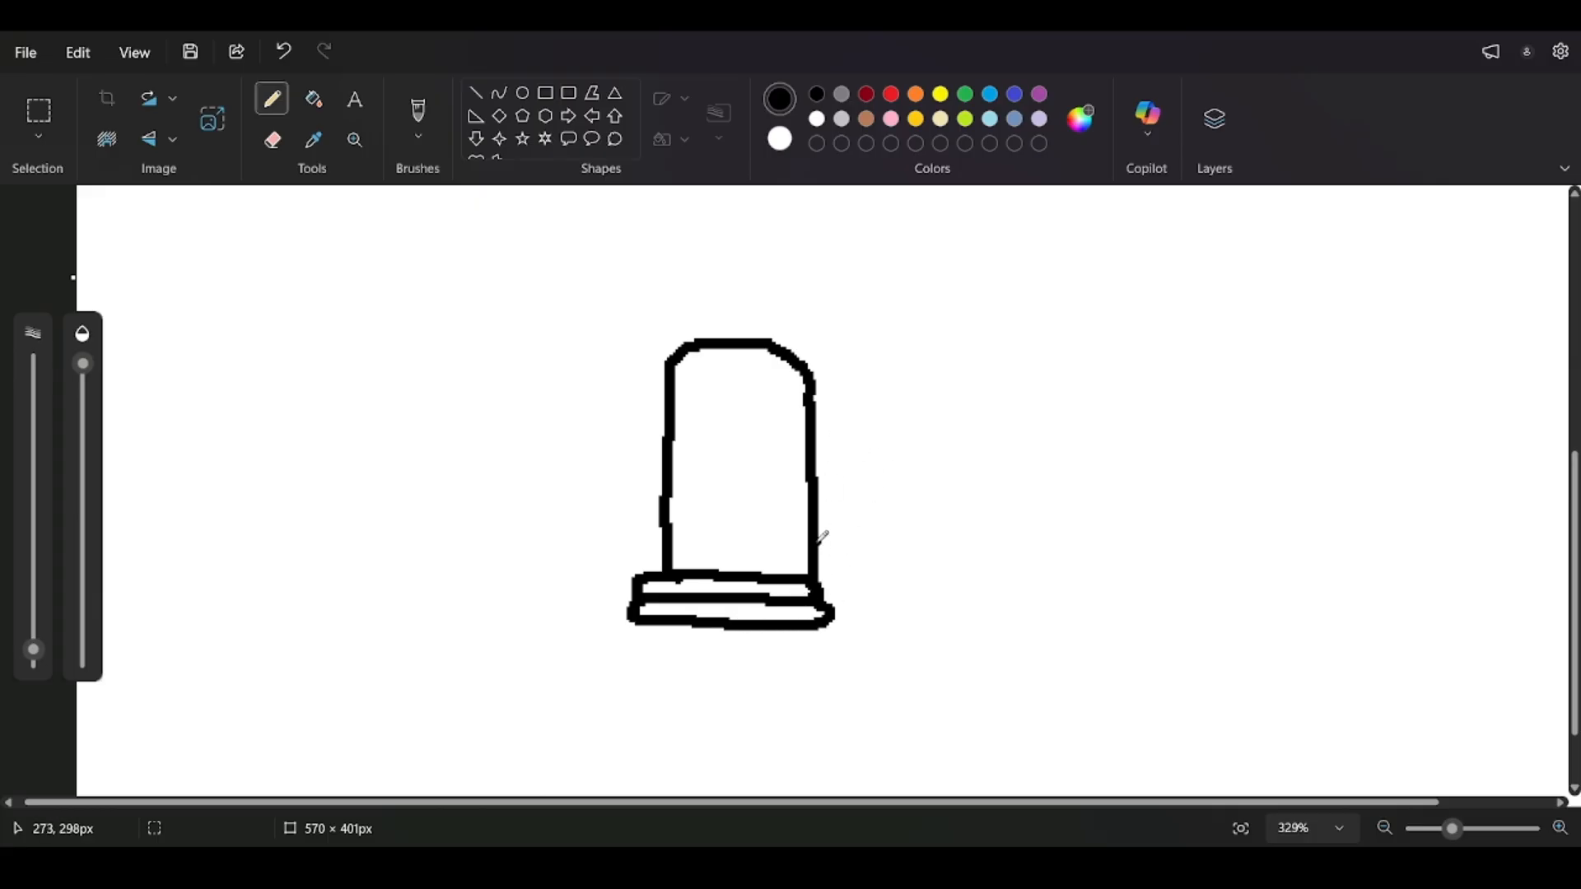
Draw a low wall right of the tower with a horizontal top line and a lower band split by vertical dividers.
mouse_move(819, 542)
left_mouse_down()
mouse_move(985, 532)
mouse_move(807, 535)
mouse_move(821, 566)
mouse_move(944, 570)
mouse_move(880, 623)
mouse_move(845, 623)
mouse_move(847, 568)
mouse_move(853, 611)
mouse_move(887, 606)
mouse_move(897, 560)
mouse_move(828, 617)
mouse_move(935, 619)
left_mouse_up()
key("ctrl+z")
key("ctrl+z")
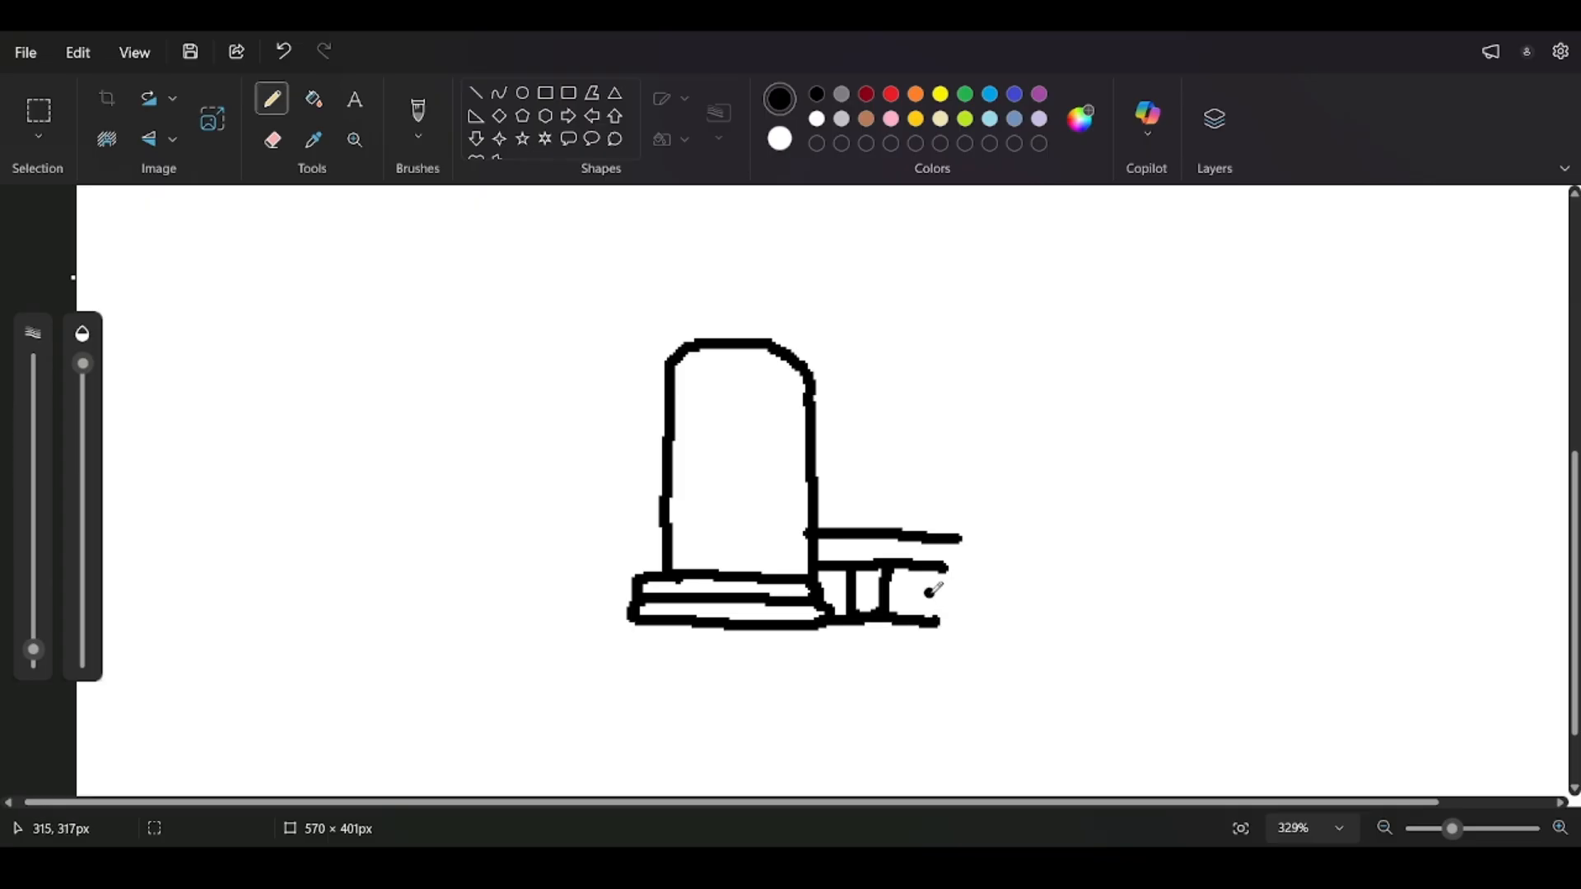
left_click_drag(944, 565, 948, 627)
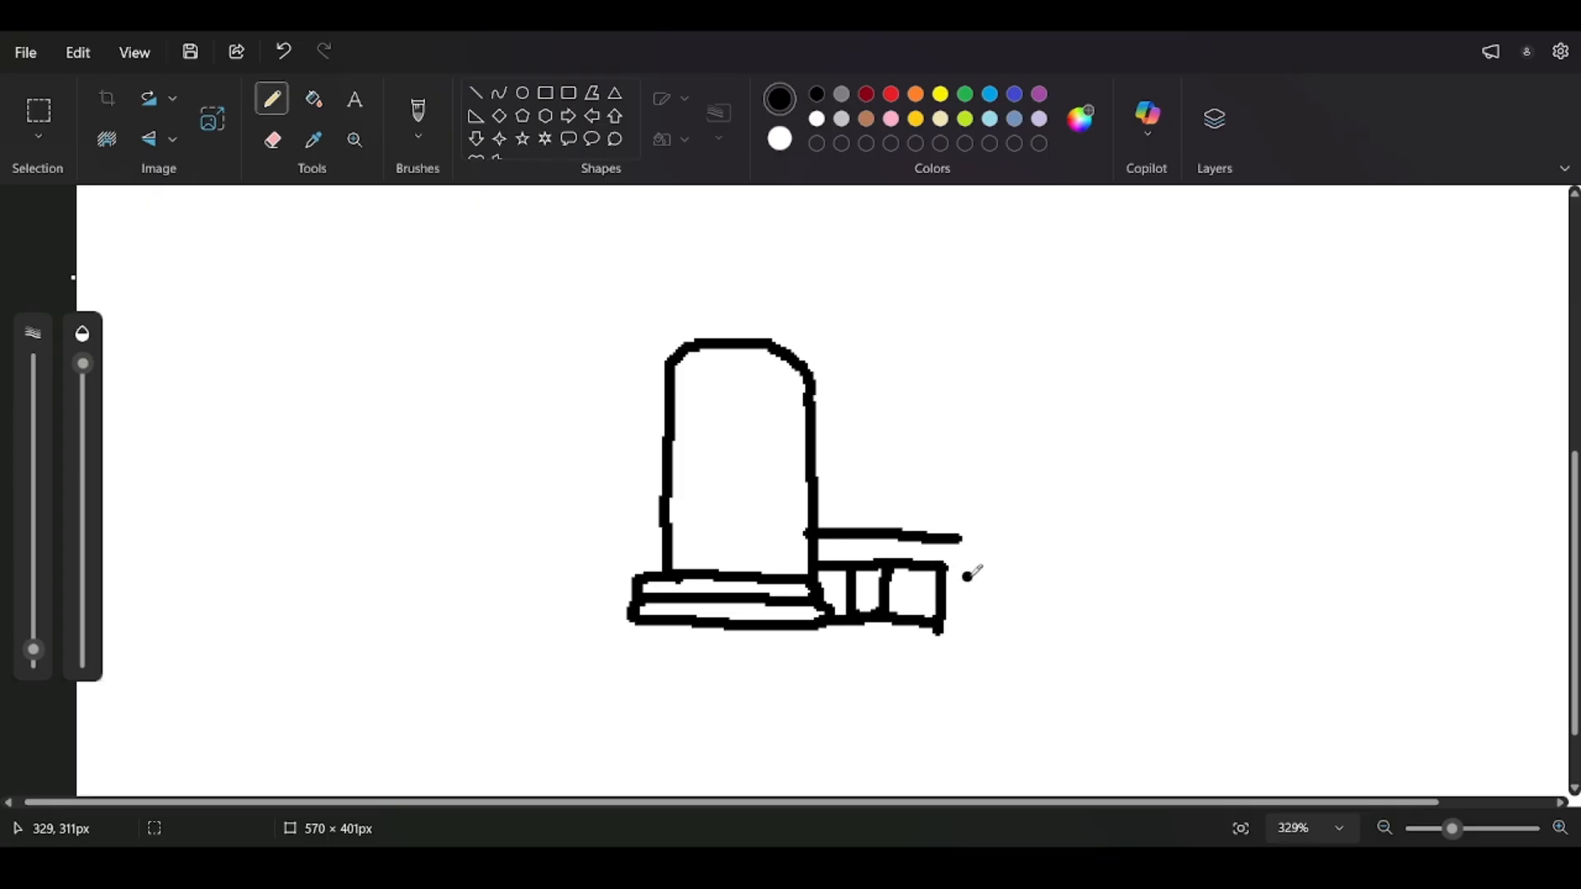
Add a corner post and an angled panel at the low wall's right end, and continue the top line above them.
mouse_move(973, 570)
left_mouse_down()
mouse_move(976, 629)
mouse_move(940, 633)
left_mouse_up()
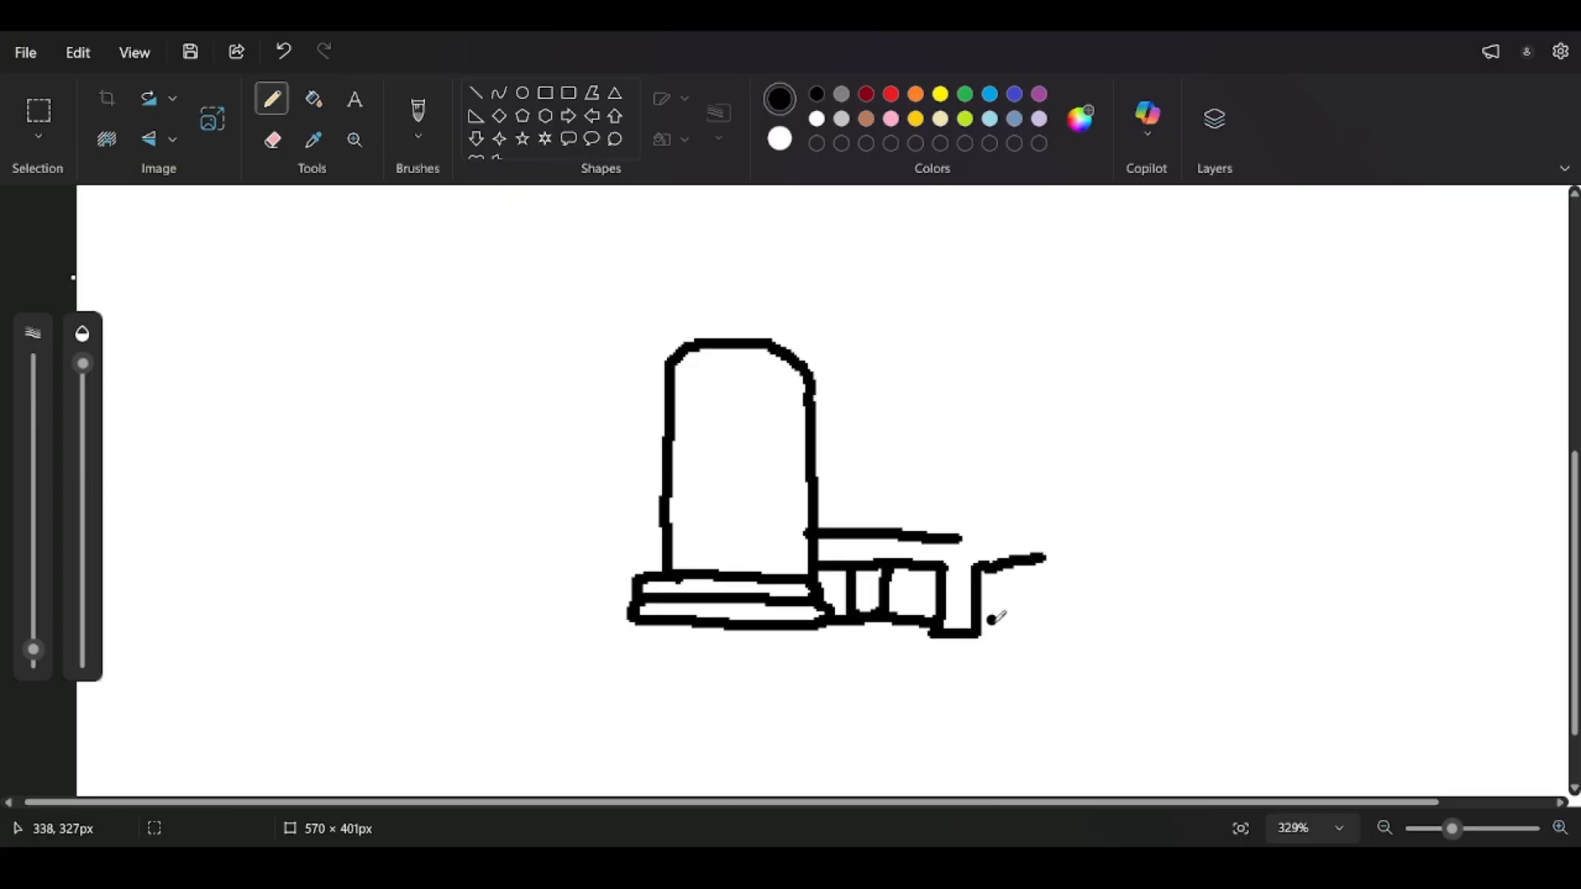
left_click_drag(982, 634, 1046, 610)
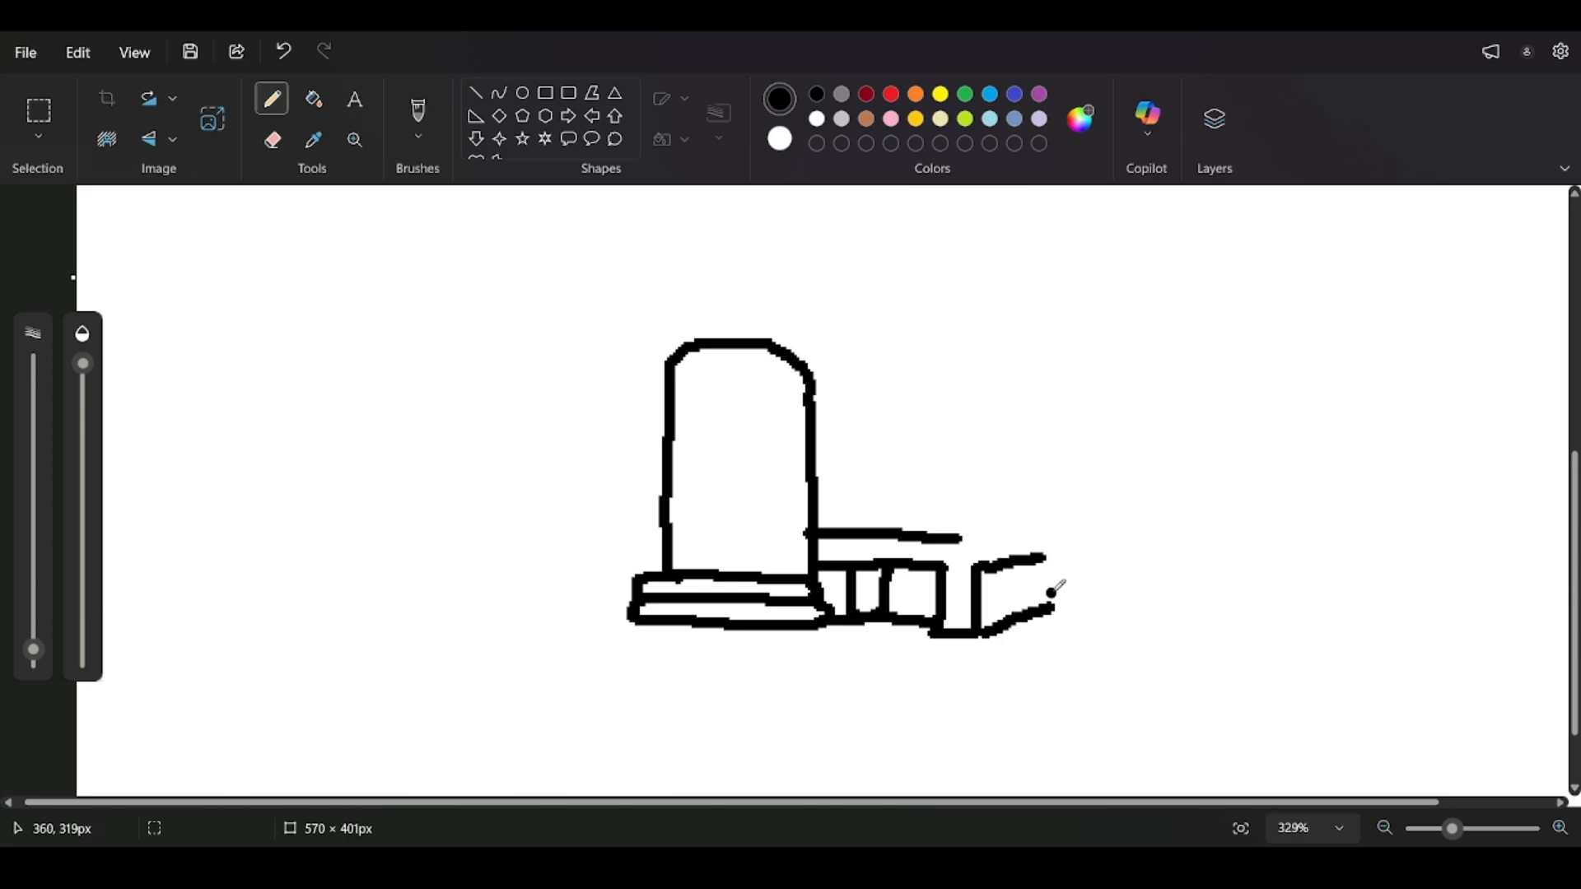
key("ctrl+z")
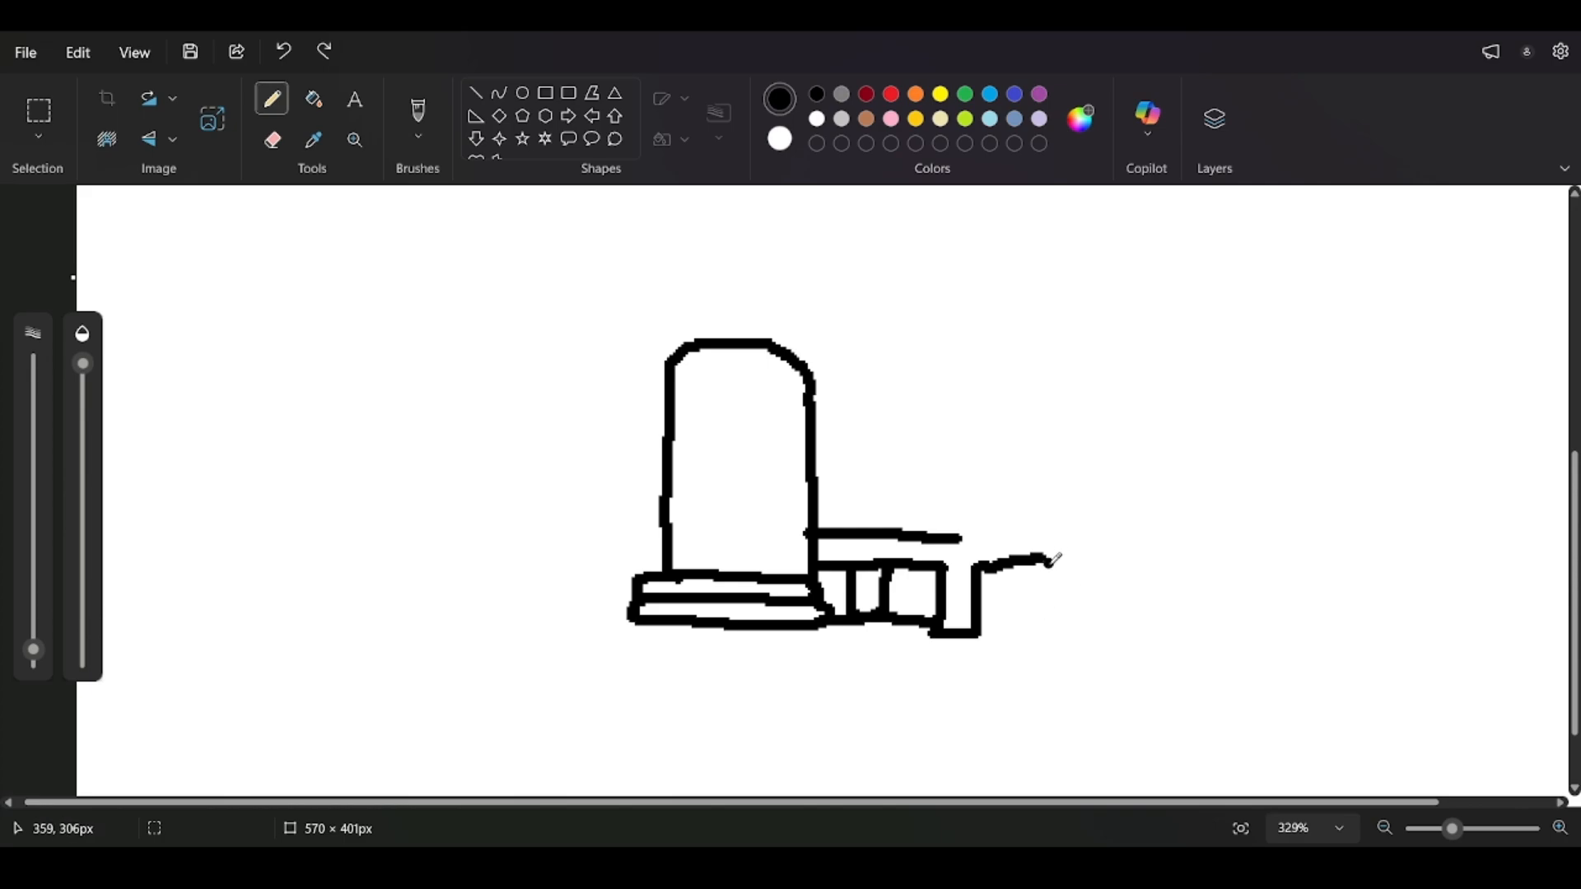
left_click_drag(1050, 563, 1046, 620)
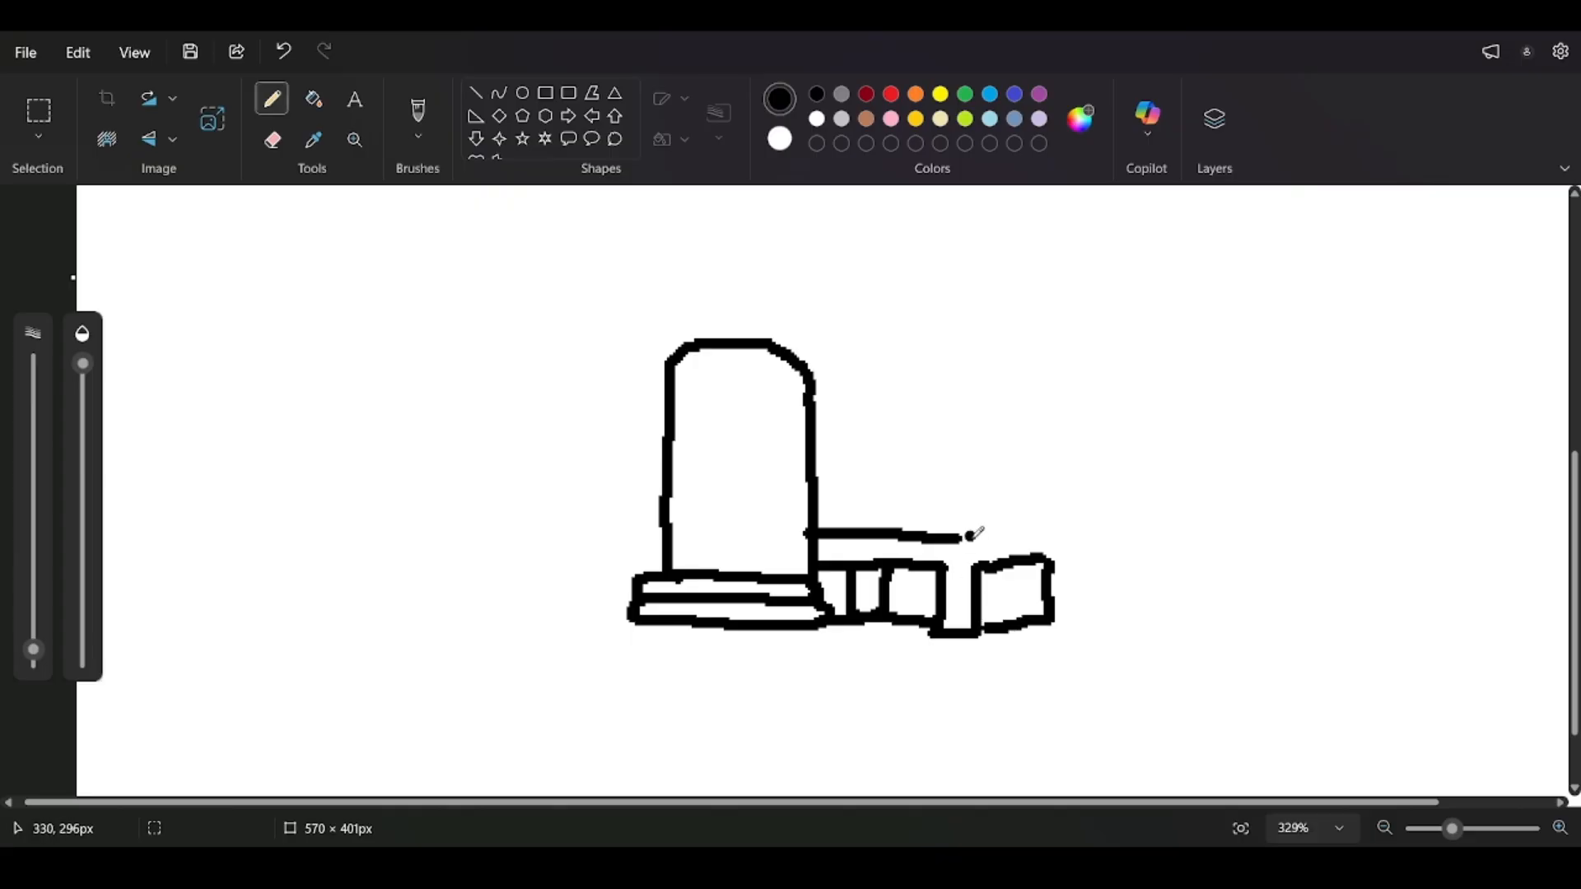
left_click_drag(971, 536, 1023, 529)
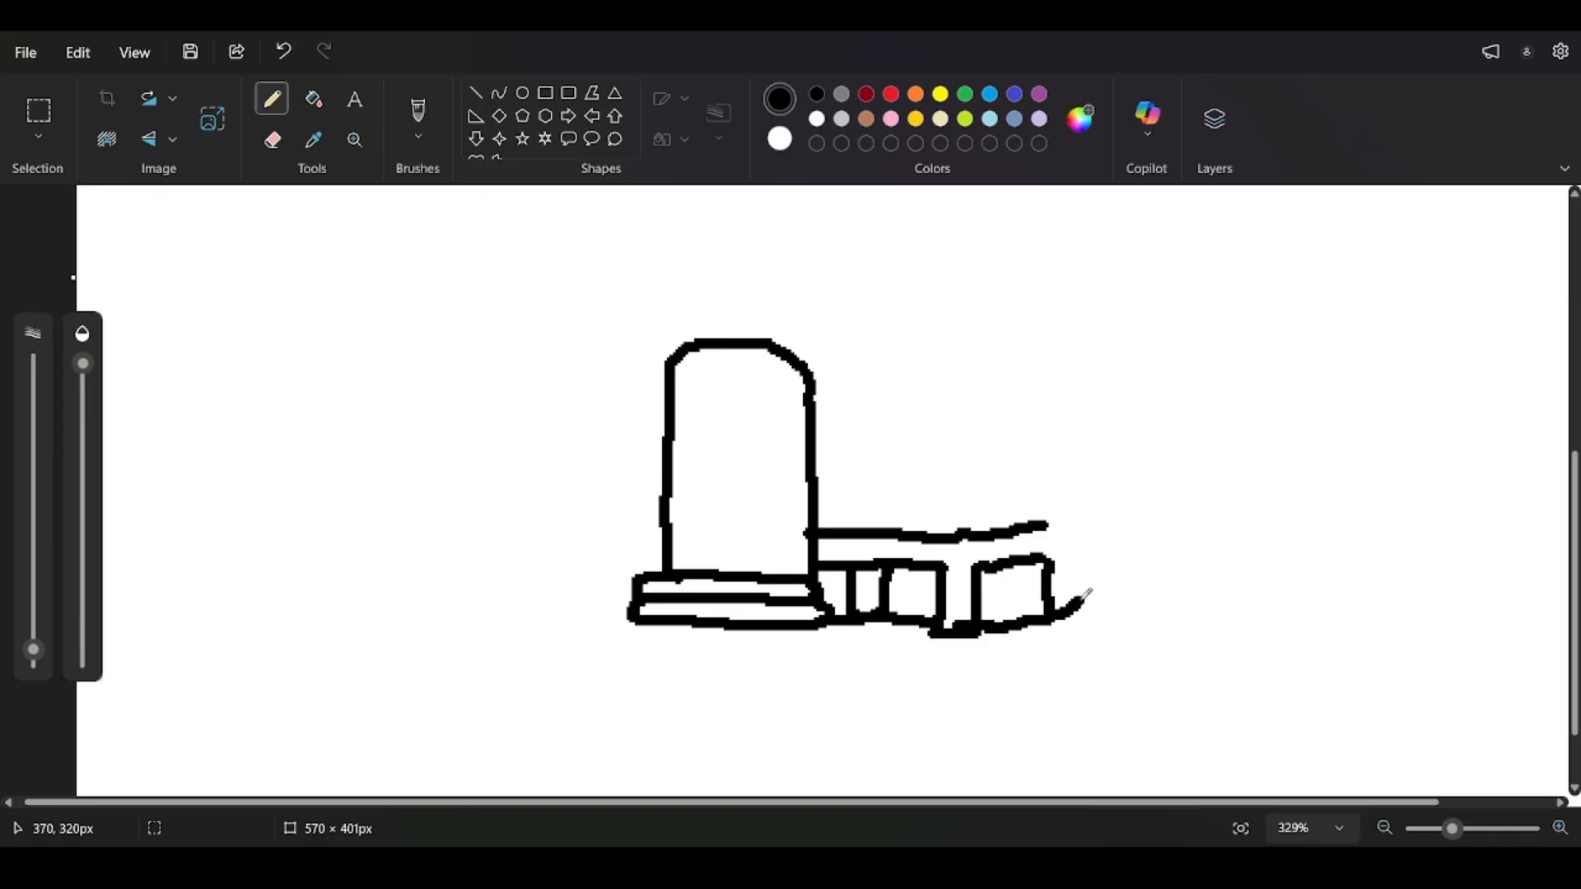
Draw two parallel vertical pillar lines at the low wall's right end and a taller vertical line above the corner post.
left_click_drag(1087, 591, 1073, 419)
key("ctrl+z")
mouse_move(1055, 619)
left_mouse_down()
mouse_move(1083, 590)
mouse_move(1083, 417)
left_mouse_up()
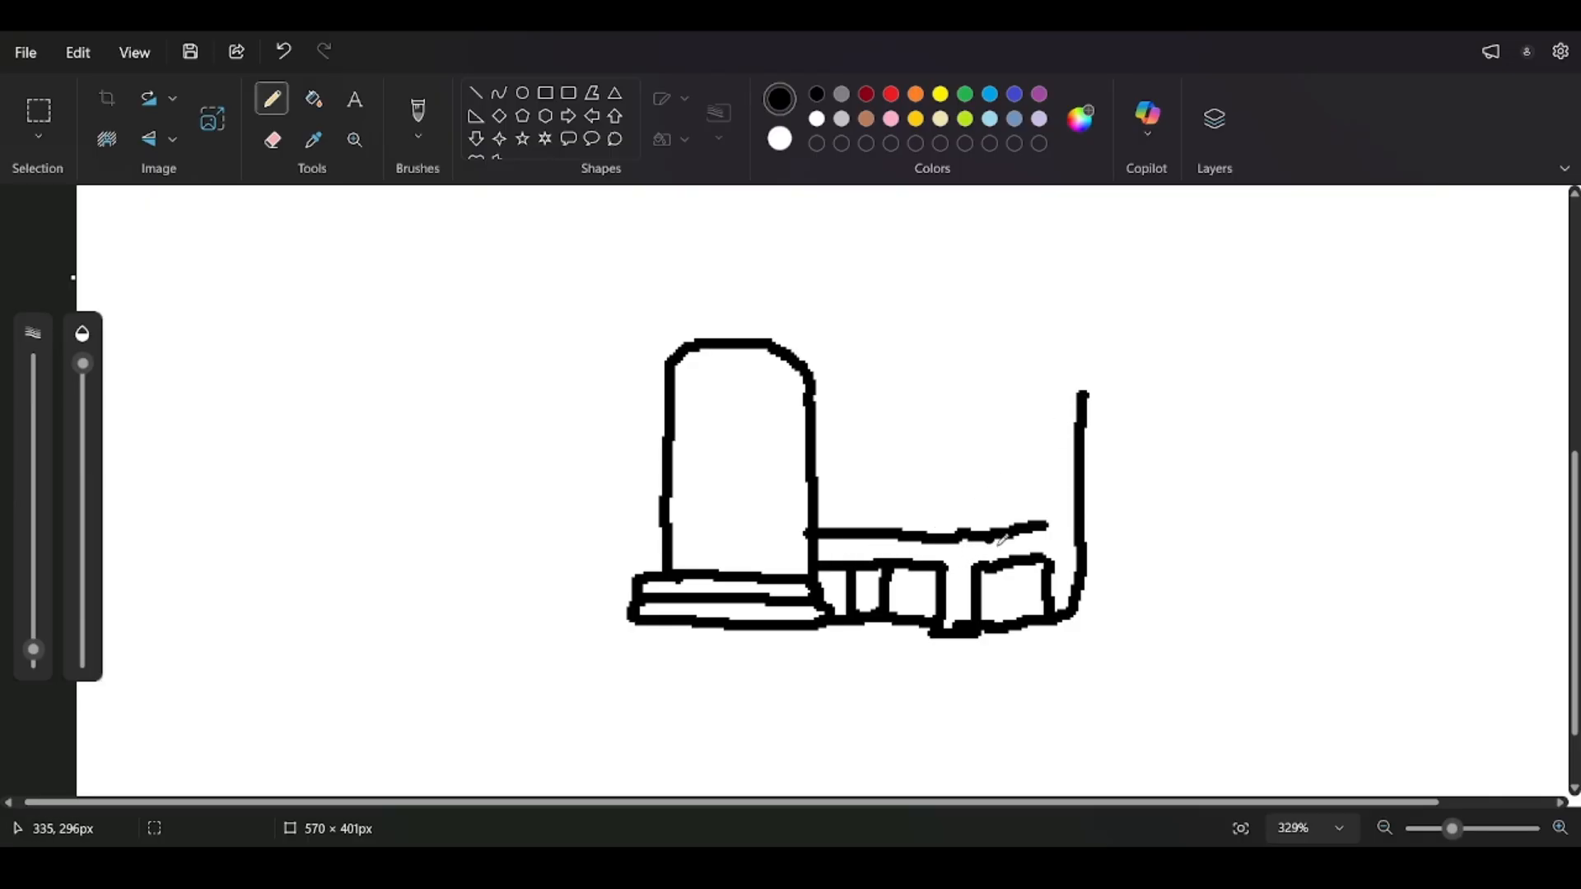
left_click_drag(1053, 518, 1069, 457)
key("ctrl+z")
left_click_drag(1059, 516, 1054, 424)
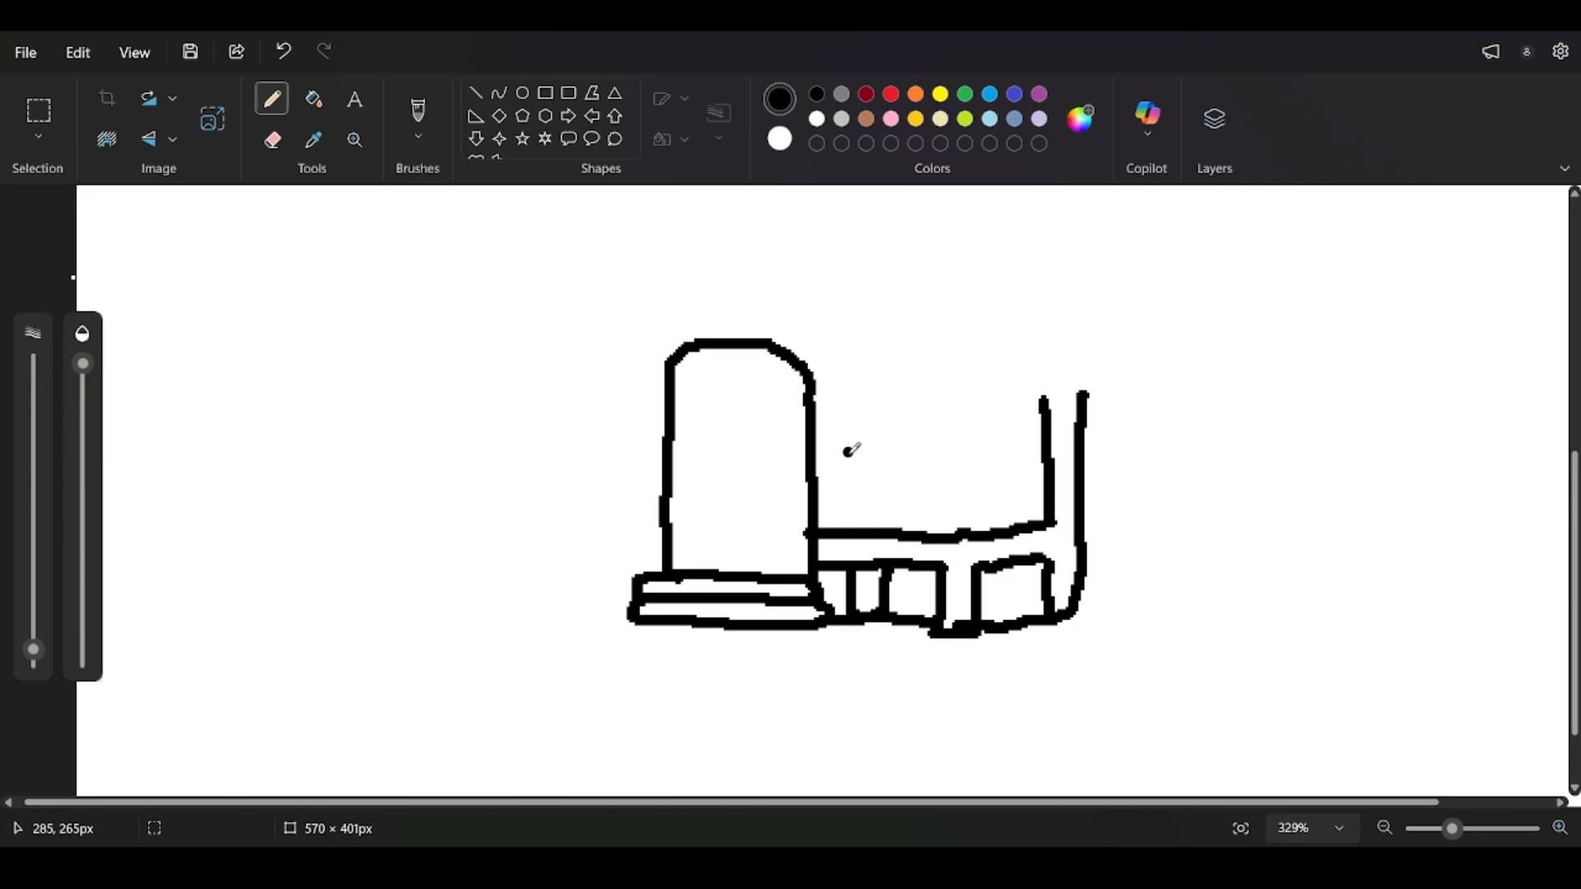
left_click(876, 520)
left_click_drag(971, 525, 976, 307)
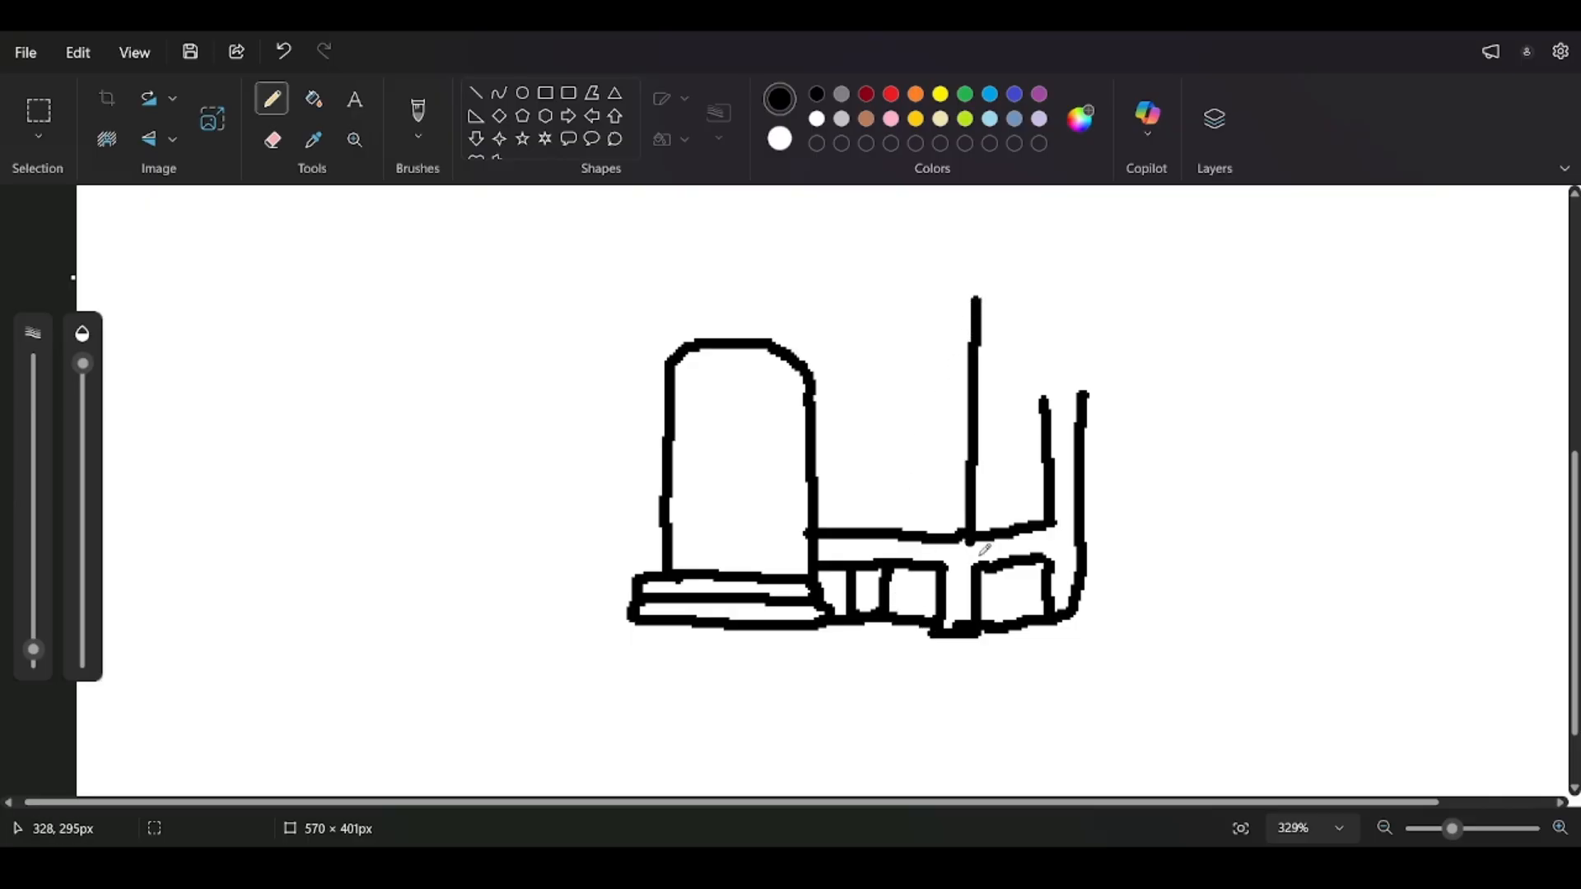
Extend the right pillar upward and top it with a long flat roof that tapers to a point on the right.
scroll(1020, 424, "down", 5)
scroll(967, 583, "up", 4)
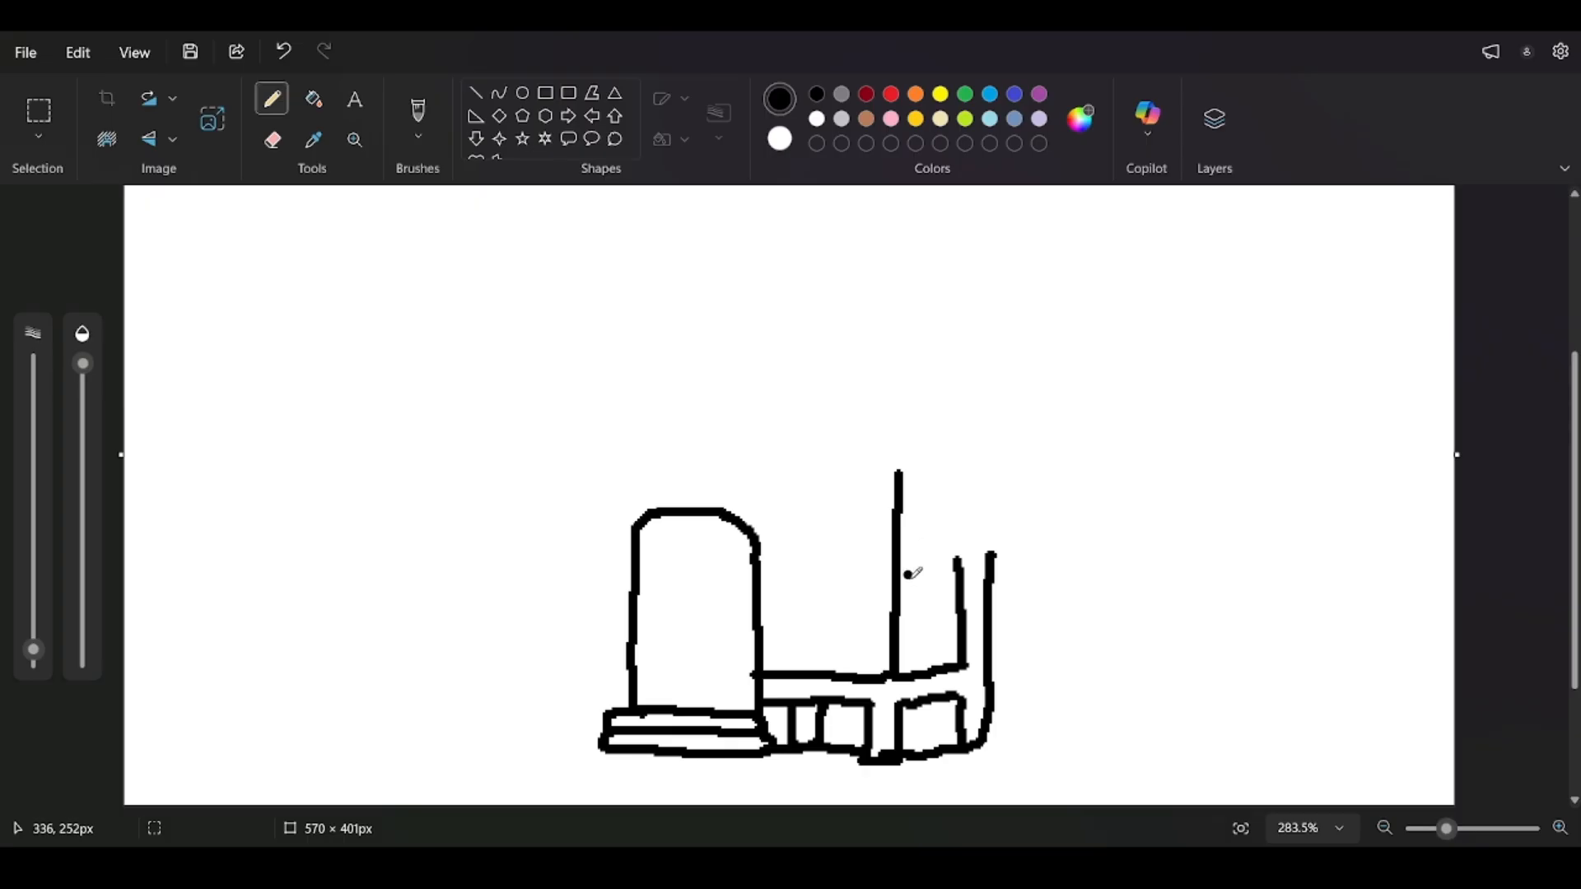
left_click_drag(960, 565, 962, 494)
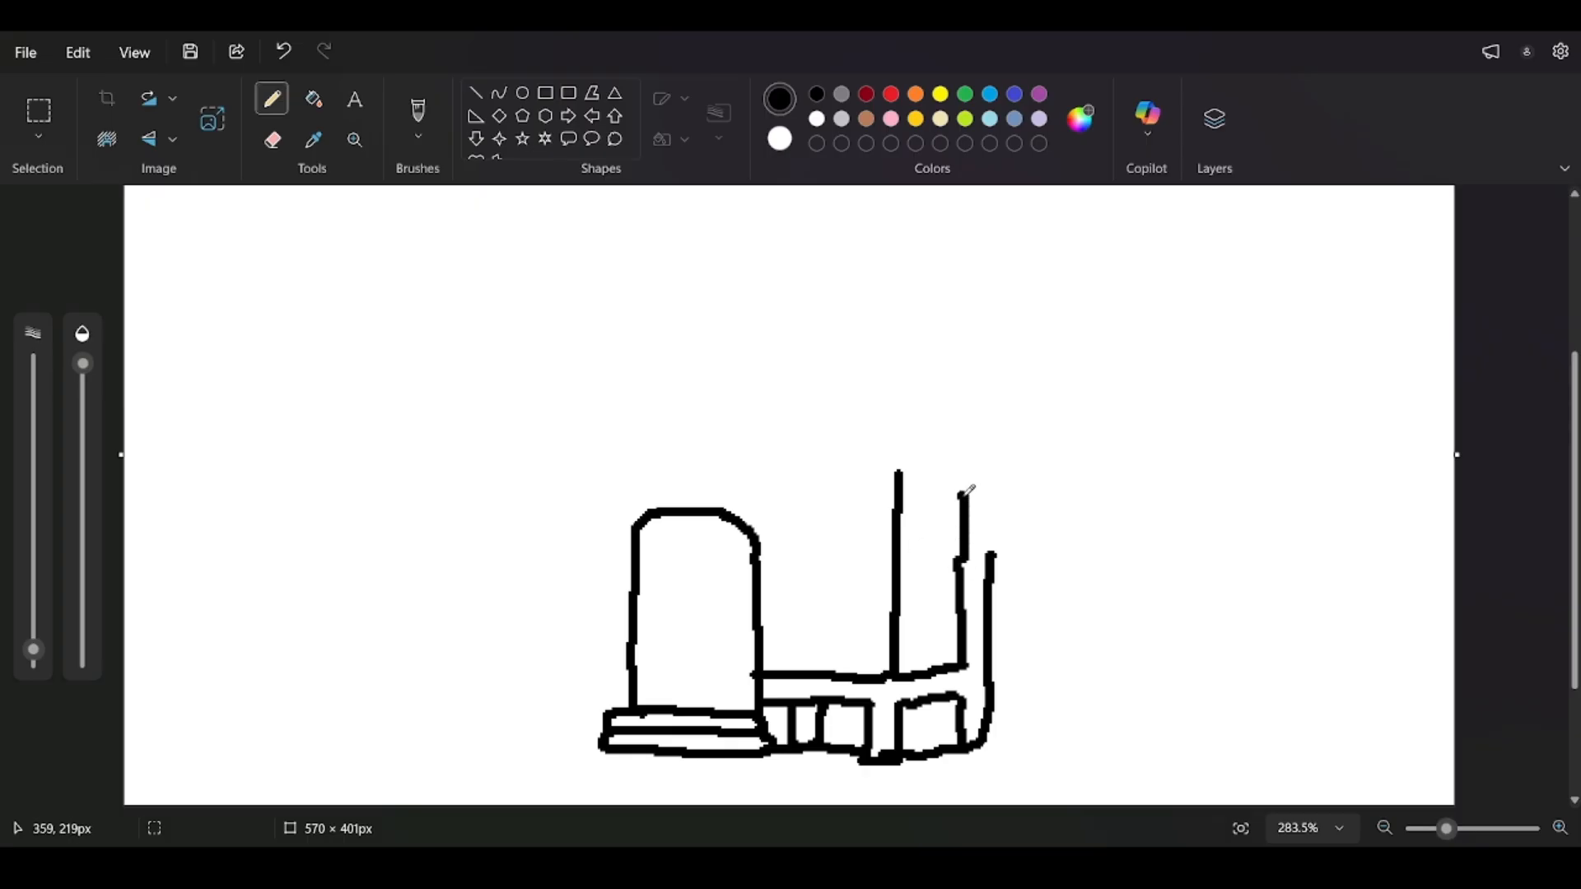
mouse_move(994, 554)
left_mouse_down()
mouse_move(999, 479)
mouse_move(945, 489)
mouse_move(944, 450)
mouse_move(1251, 453)
mouse_move(1173, 477)
mouse_move(1008, 470)
left_mouse_up()
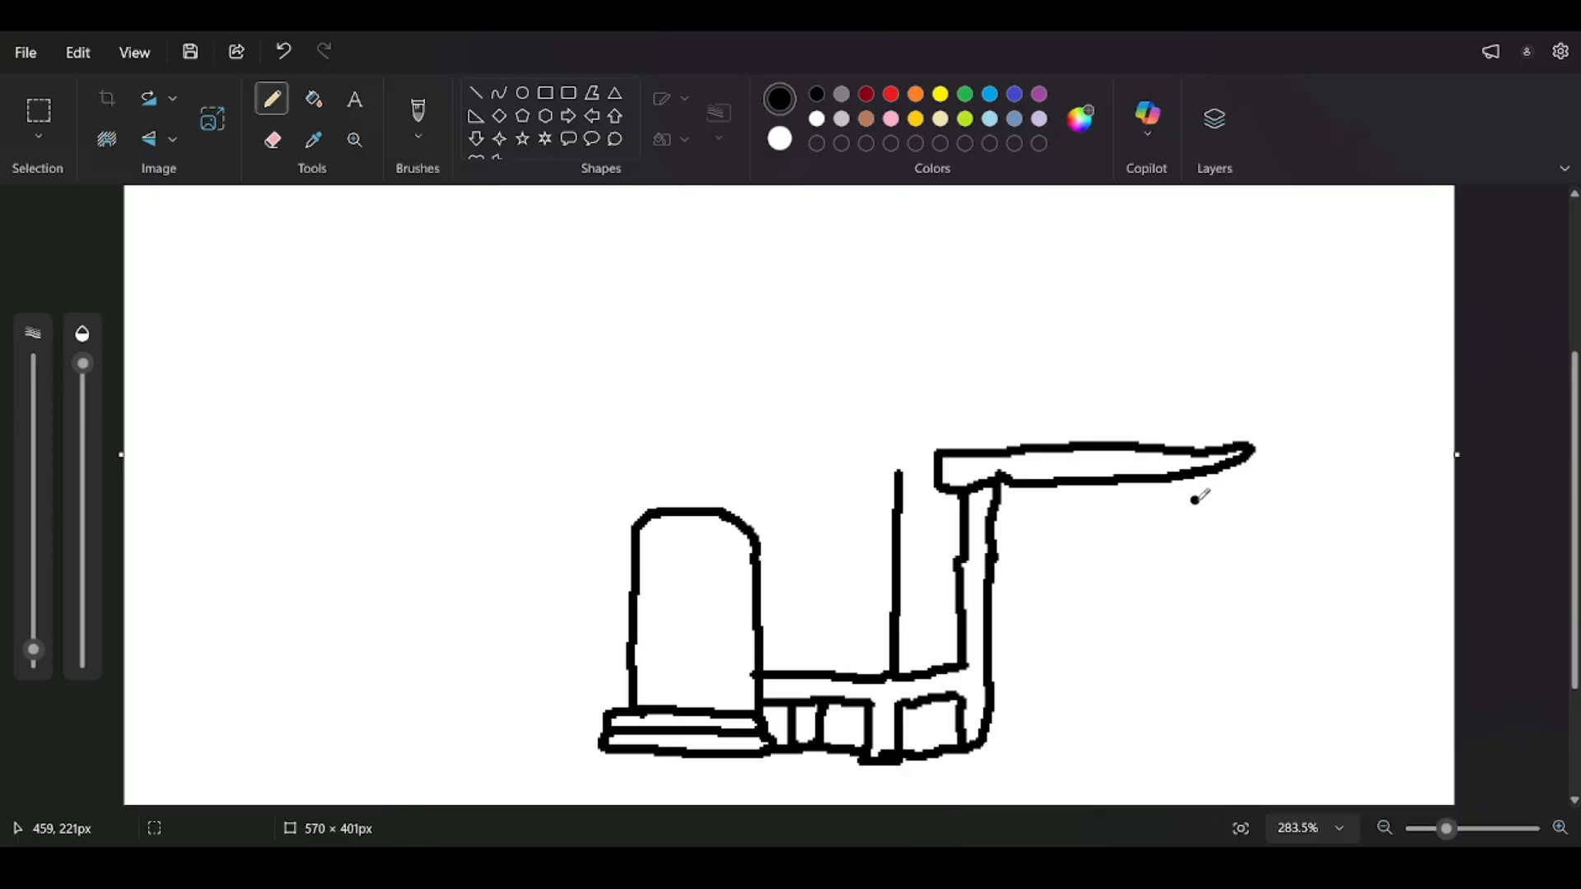
Draw a rectangular window panel beneath the roof and divide it into a grid with vertical and horizontal lines.
mouse_move(1209, 476)
left_mouse_down()
mouse_move(1219, 544)
mouse_move(1173, 572)
mouse_move(1218, 488)
mouse_move(1227, 562)
mouse_move(1025, 567)
mouse_move(999, 527)
mouse_move(1001, 466)
left_mouse_up()
key("ctrl+z")
left_click_drag(1192, 471, 1189, 568)
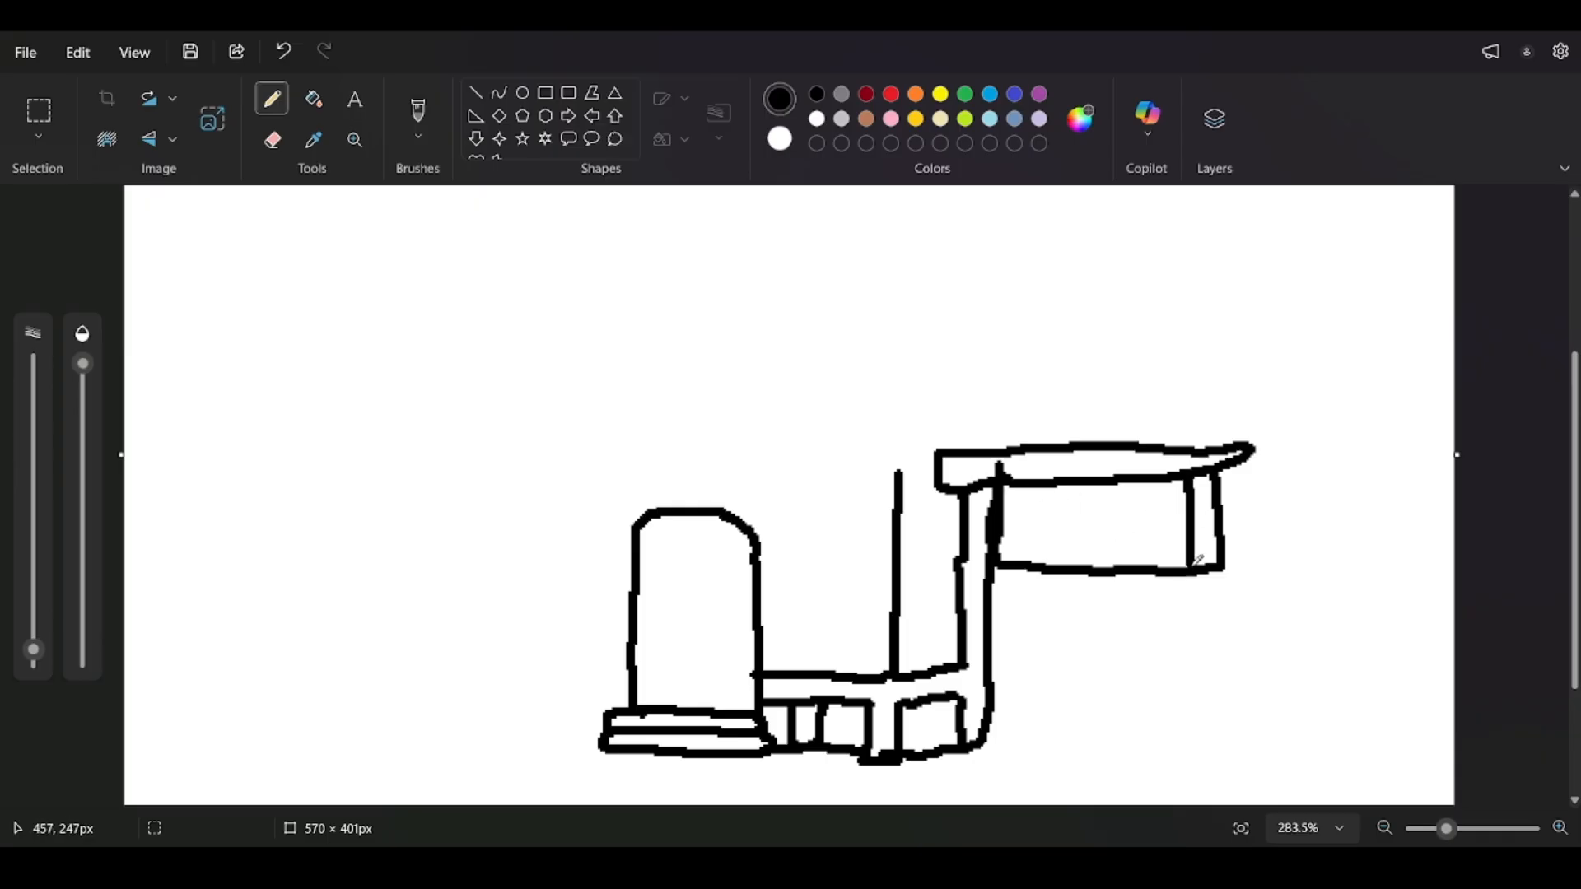
left_click_drag(1145, 483, 1153, 545)
left_click_drag(1107, 484, 1105, 564)
left_click_drag(1058, 484, 1056, 566)
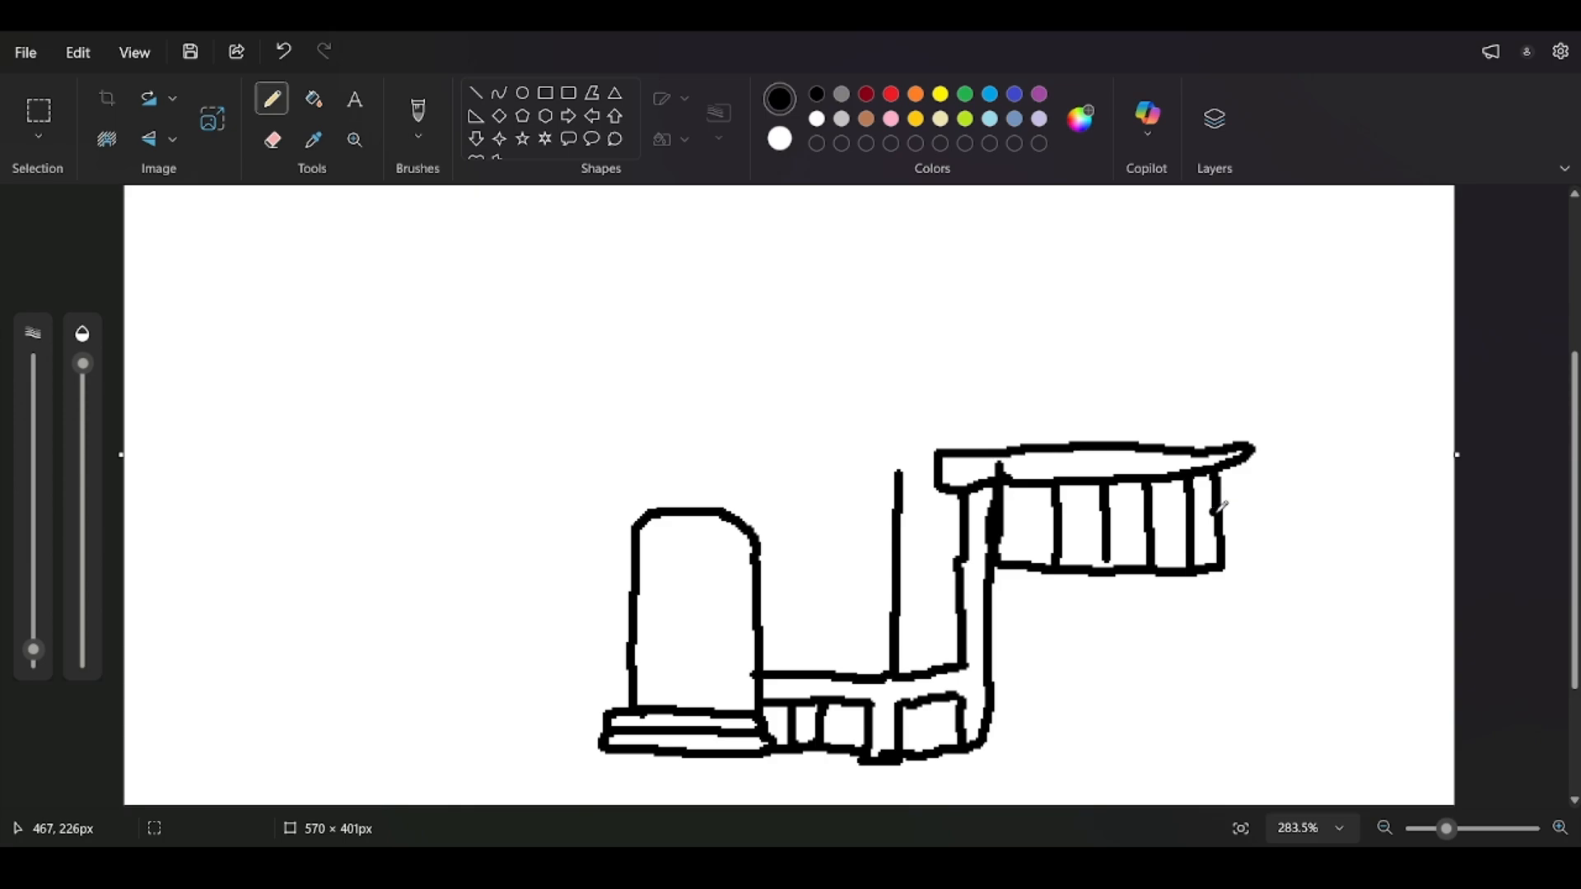
left_click_drag(1219, 506, 979, 513)
left_click_drag(1210, 537, 998, 541)
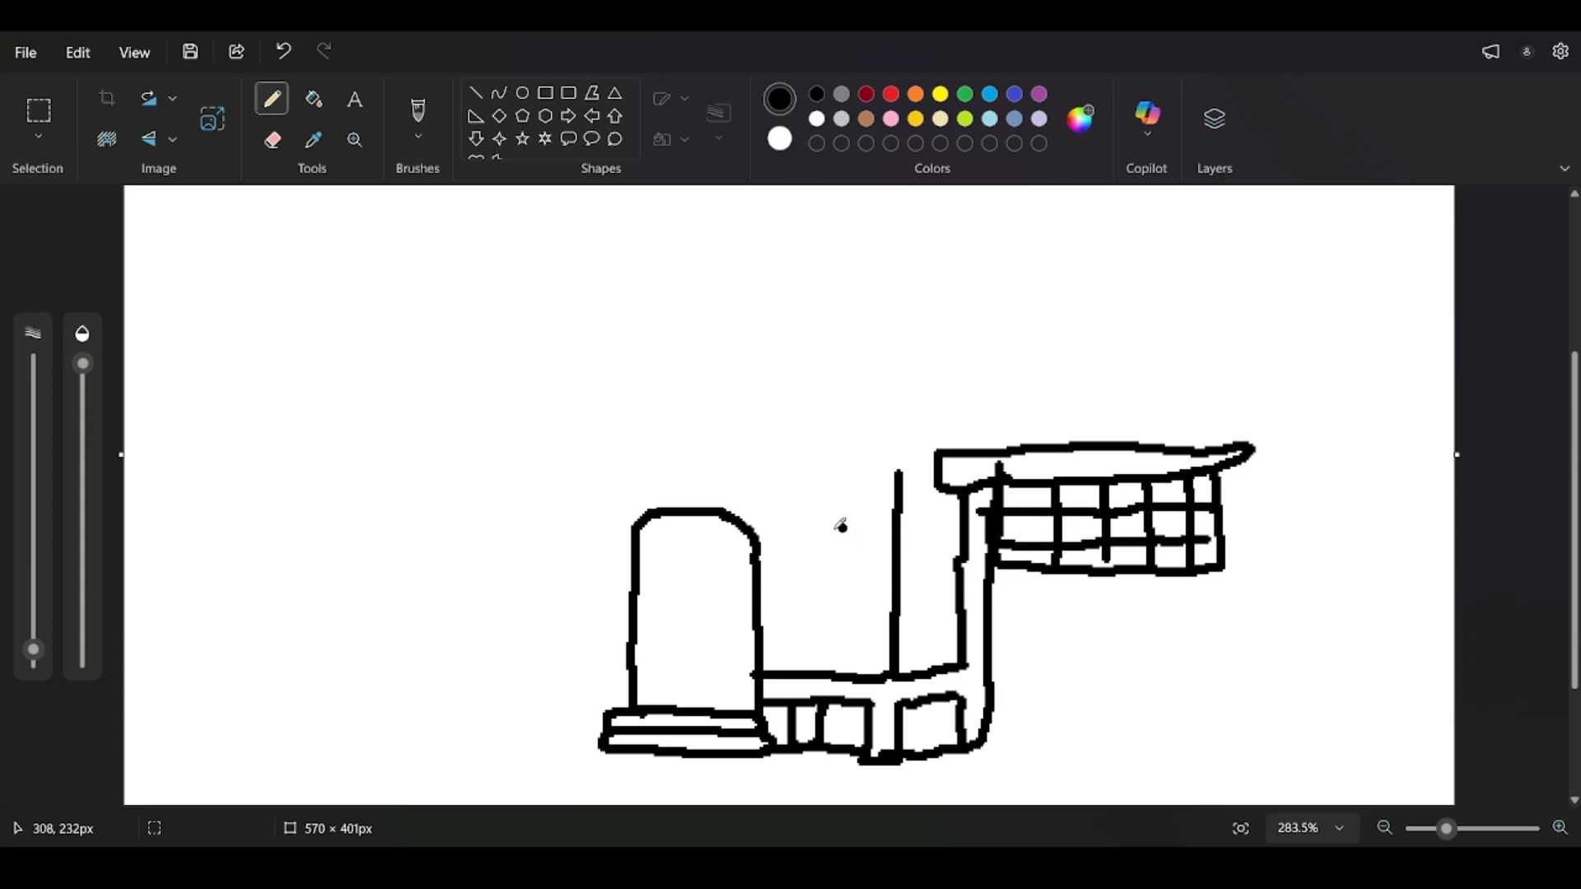
Draw a thin horizontal ledge beneath the window grid, starting at the pillar and slightly overhanging the grid's right side.
scroll(838, 441, "down", 2)
scroll(1044, 707, "up", 2)
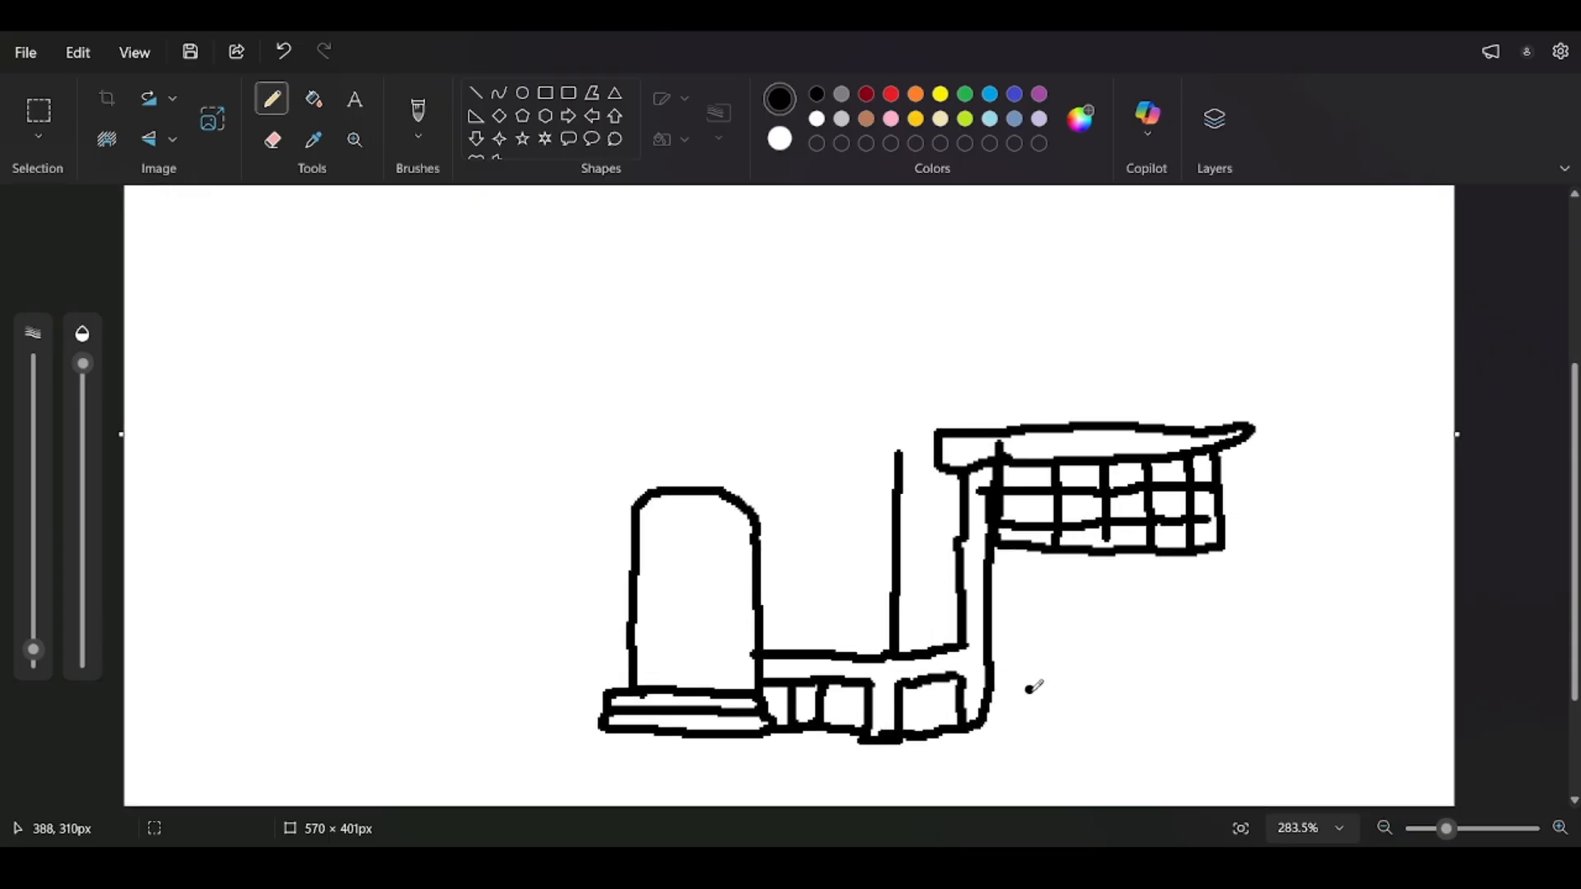
scroll(1034, 688, "up", 1)
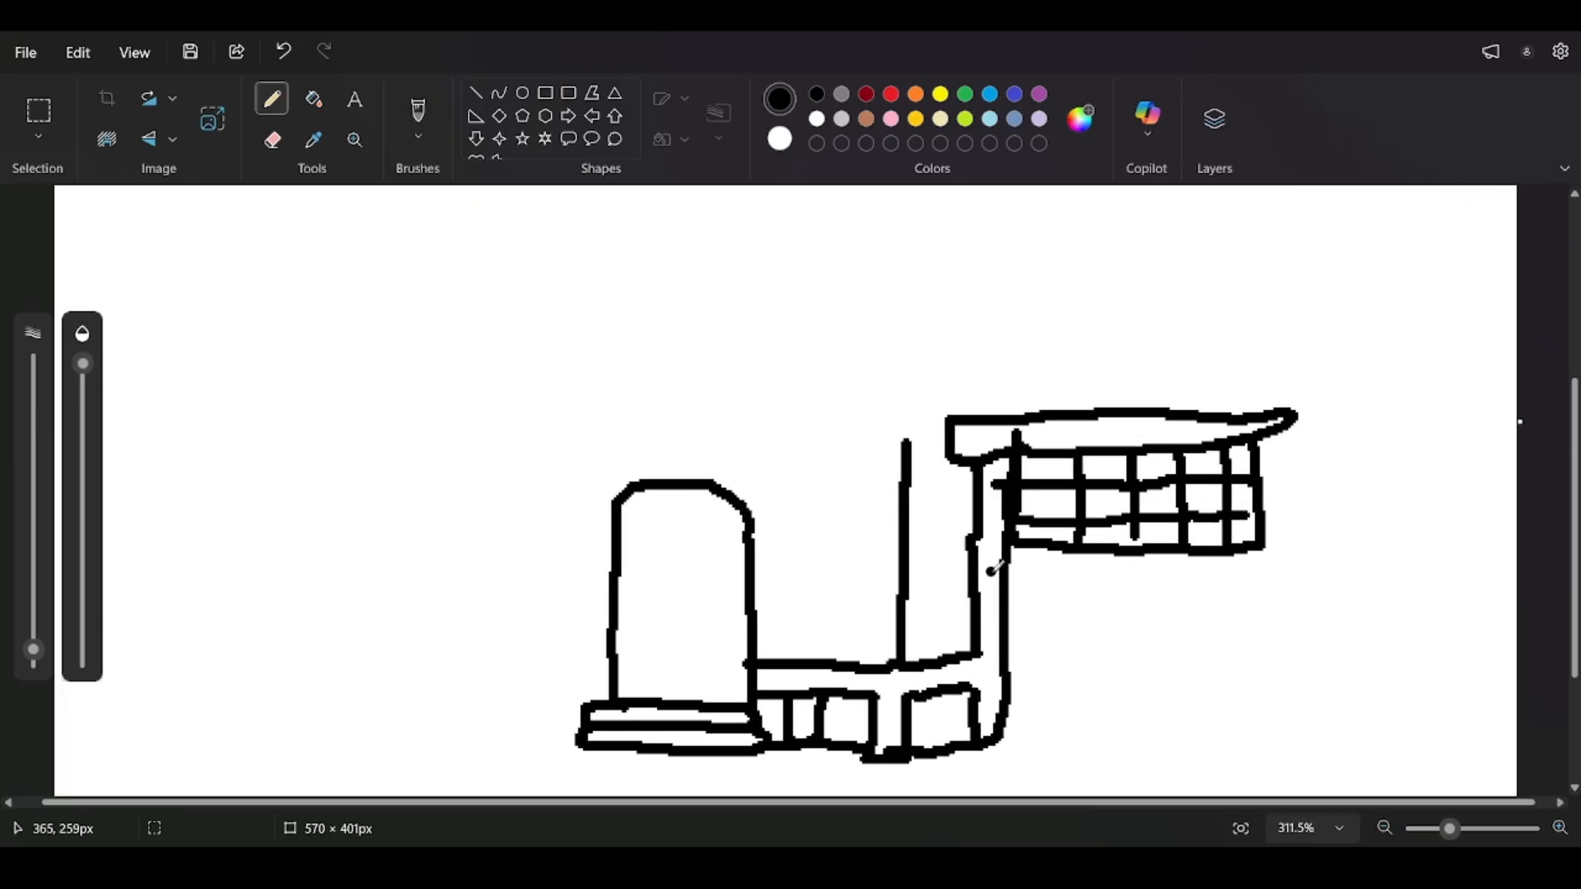
mouse_move(1009, 568)
left_mouse_down()
mouse_move(1270, 578)
mouse_move(1291, 572)
mouse_move(1284, 551)
mouse_move(1229, 559)
mouse_move(1263, 608)
mouse_move(1281, 710)
left_mouse_up()
key("ctrl+z")
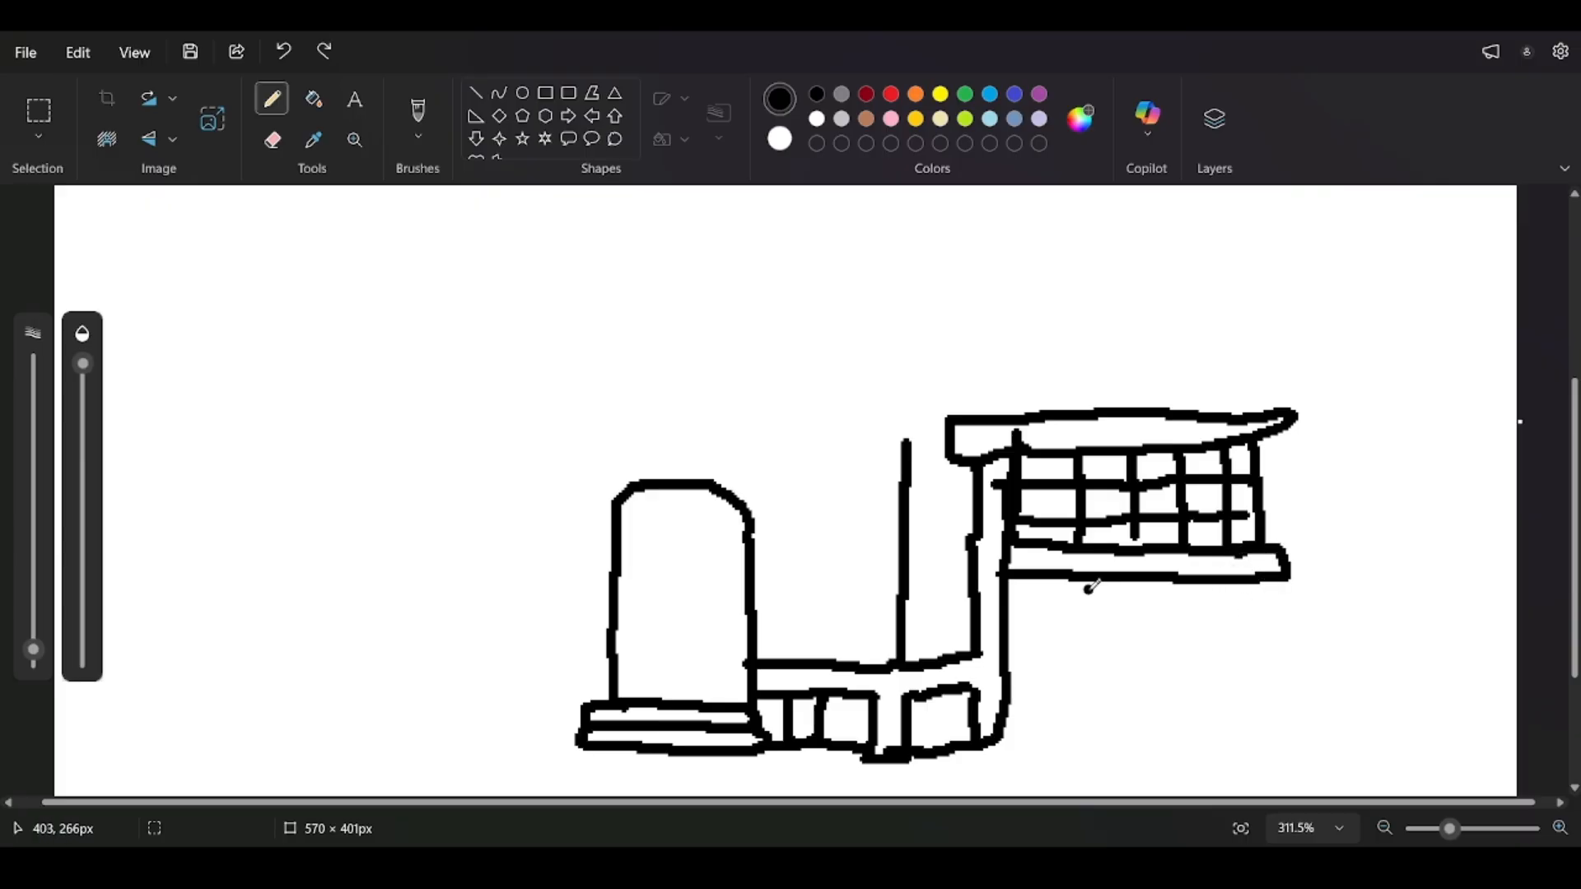
Draw two narrow vertical posts beneath the window ledge, one near the pillar and one at the grid's right end.
mouse_move(1107, 578)
left_mouse_down()
mouse_move(1129, 642)
mouse_move(1120, 682)
mouse_move(1109, 604)
mouse_move(1100, 723)
left_mouse_up()
key("ctrl+z")
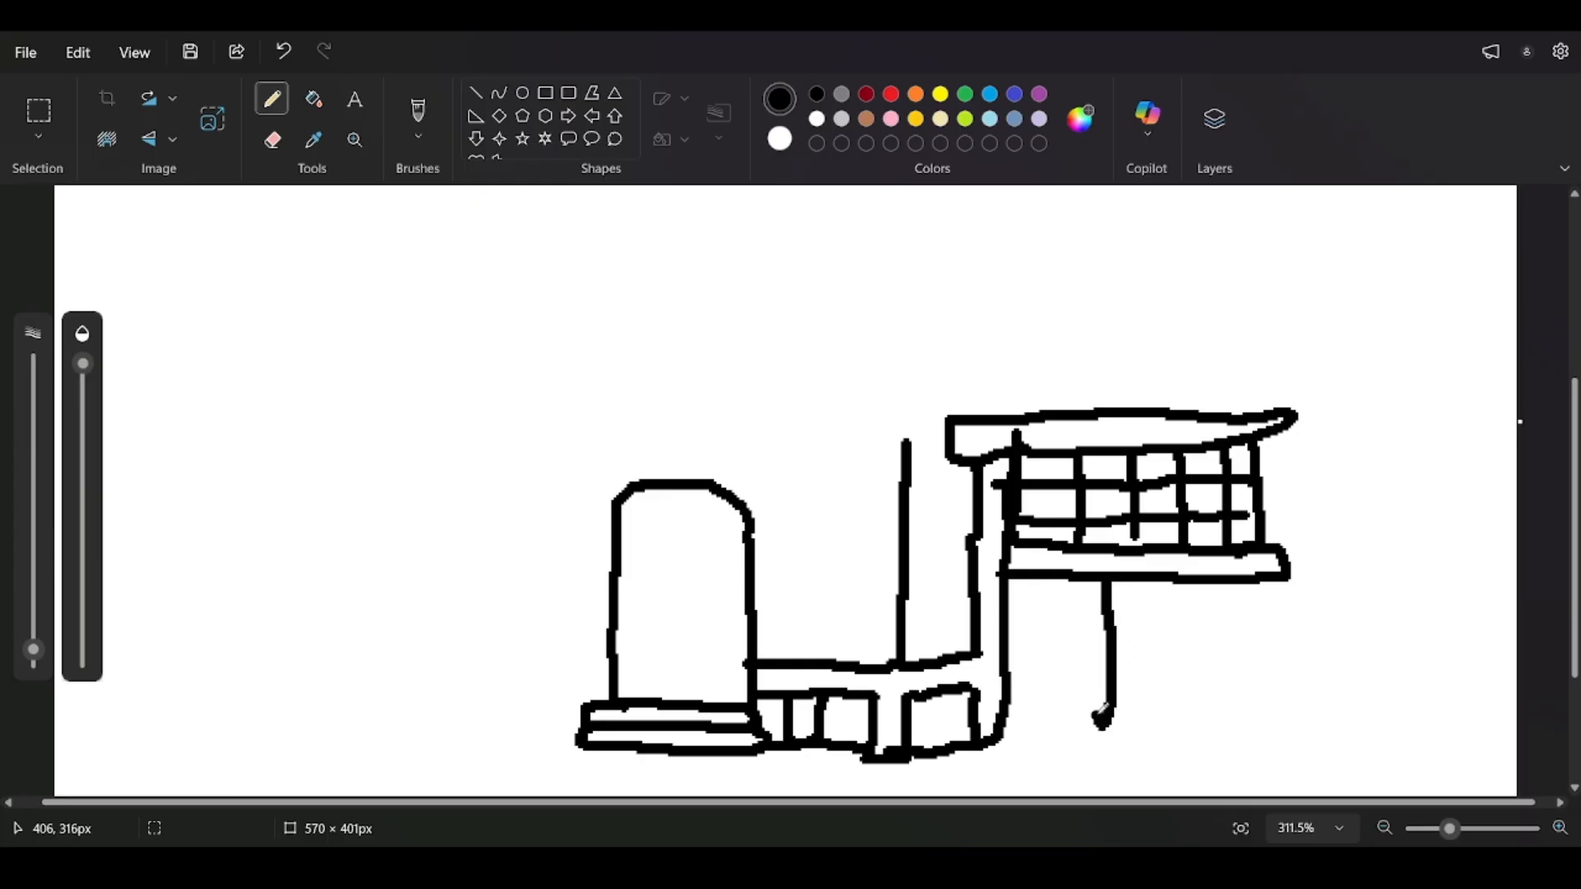
mouse_move(1075, 581)
left_mouse_down()
mouse_move(1068, 704)
mouse_move(1096, 724)
left_mouse_up()
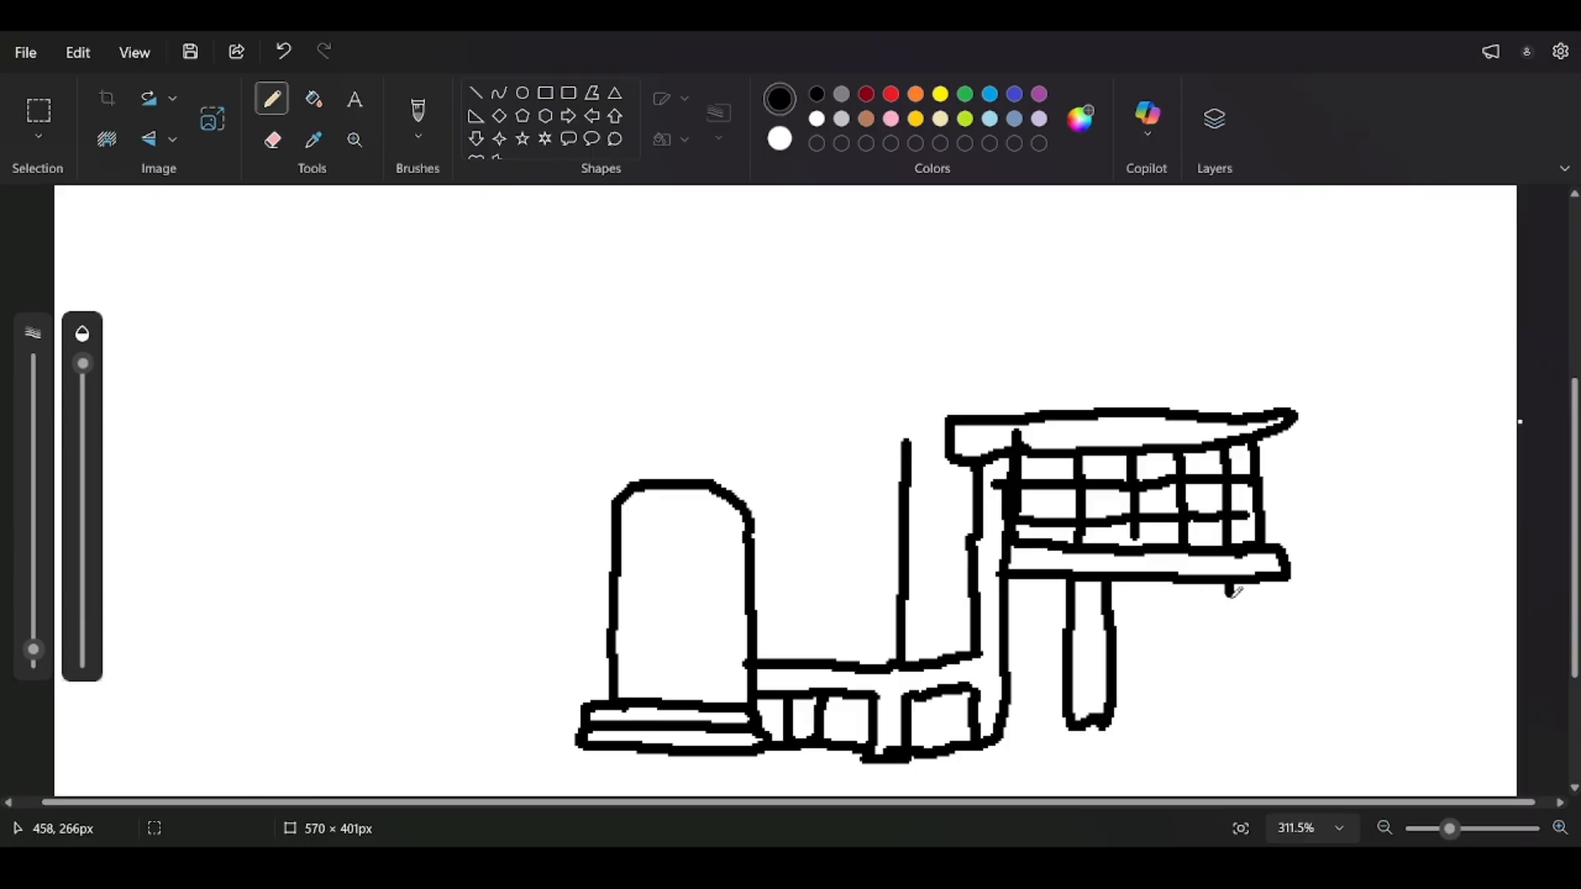
left_click_drag(1231, 590, 1233, 716)
key("ctrl+z")
left_click_drag(1204, 579, 1204, 729)
mouse_move(1260, 585)
left_mouse_down()
mouse_move(1256, 723)
mouse_move(1201, 719)
left_mouse_up()
key("ctrl+z")
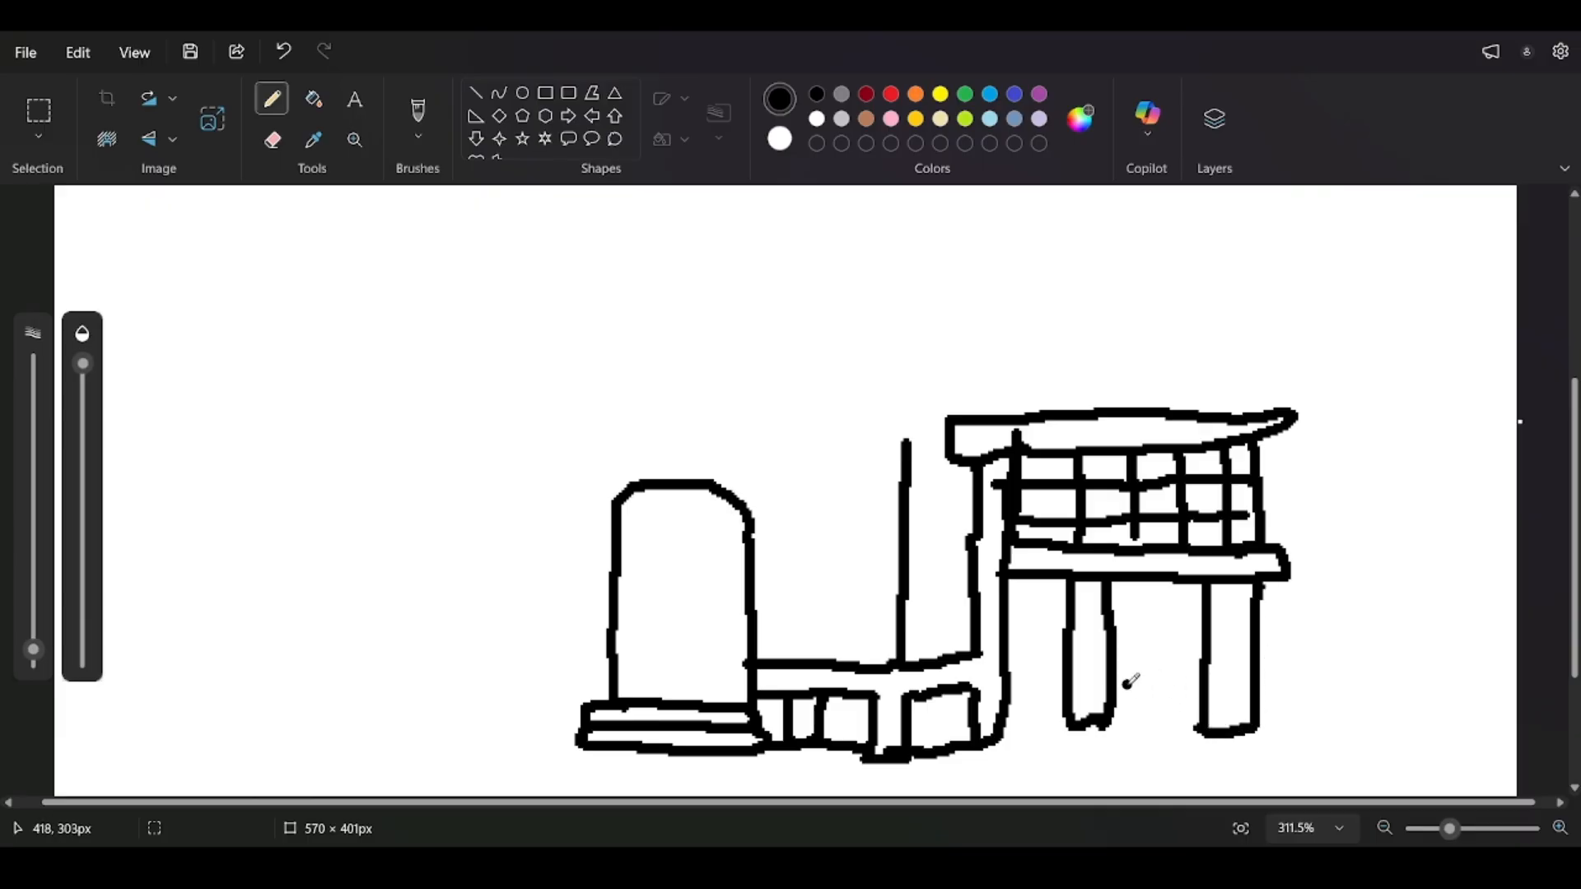
Draw a flat base slab with a rounded underside beneath the two posts, starting at the pillar.
scroll(1074, 572, "down", 1, "ctrl")
scroll(1075, 573, "up", 2, "ctrl")
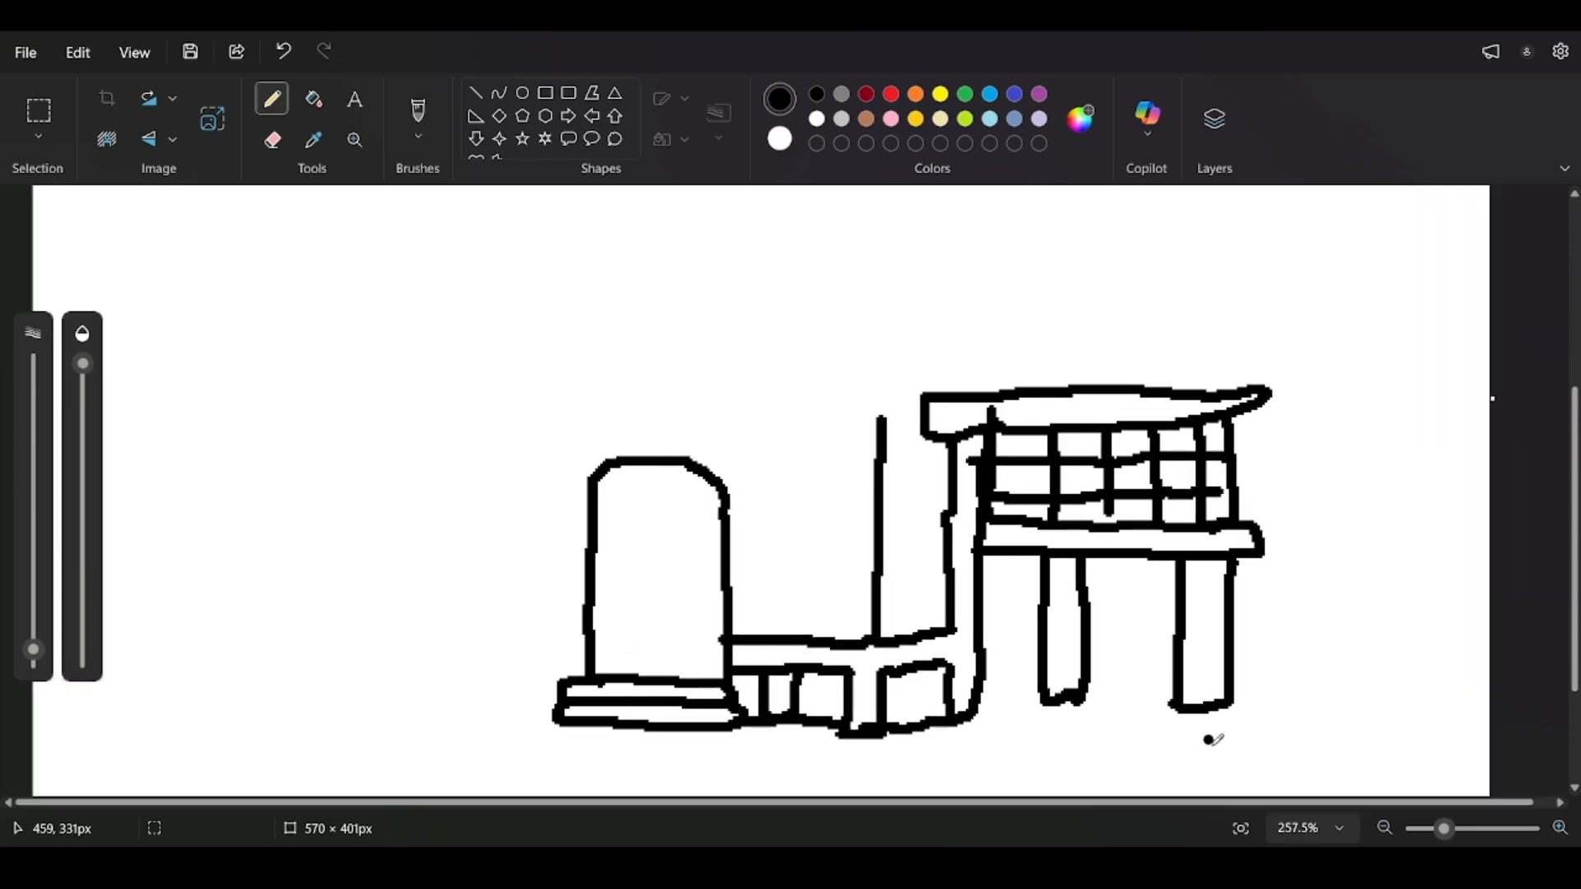
mouse_move(1052, 706)
left_mouse_down()
mouse_move(1265, 723)
mouse_move(1186, 753)
mouse_move(1009, 756)
mouse_move(988, 723)
left_mouse_up()
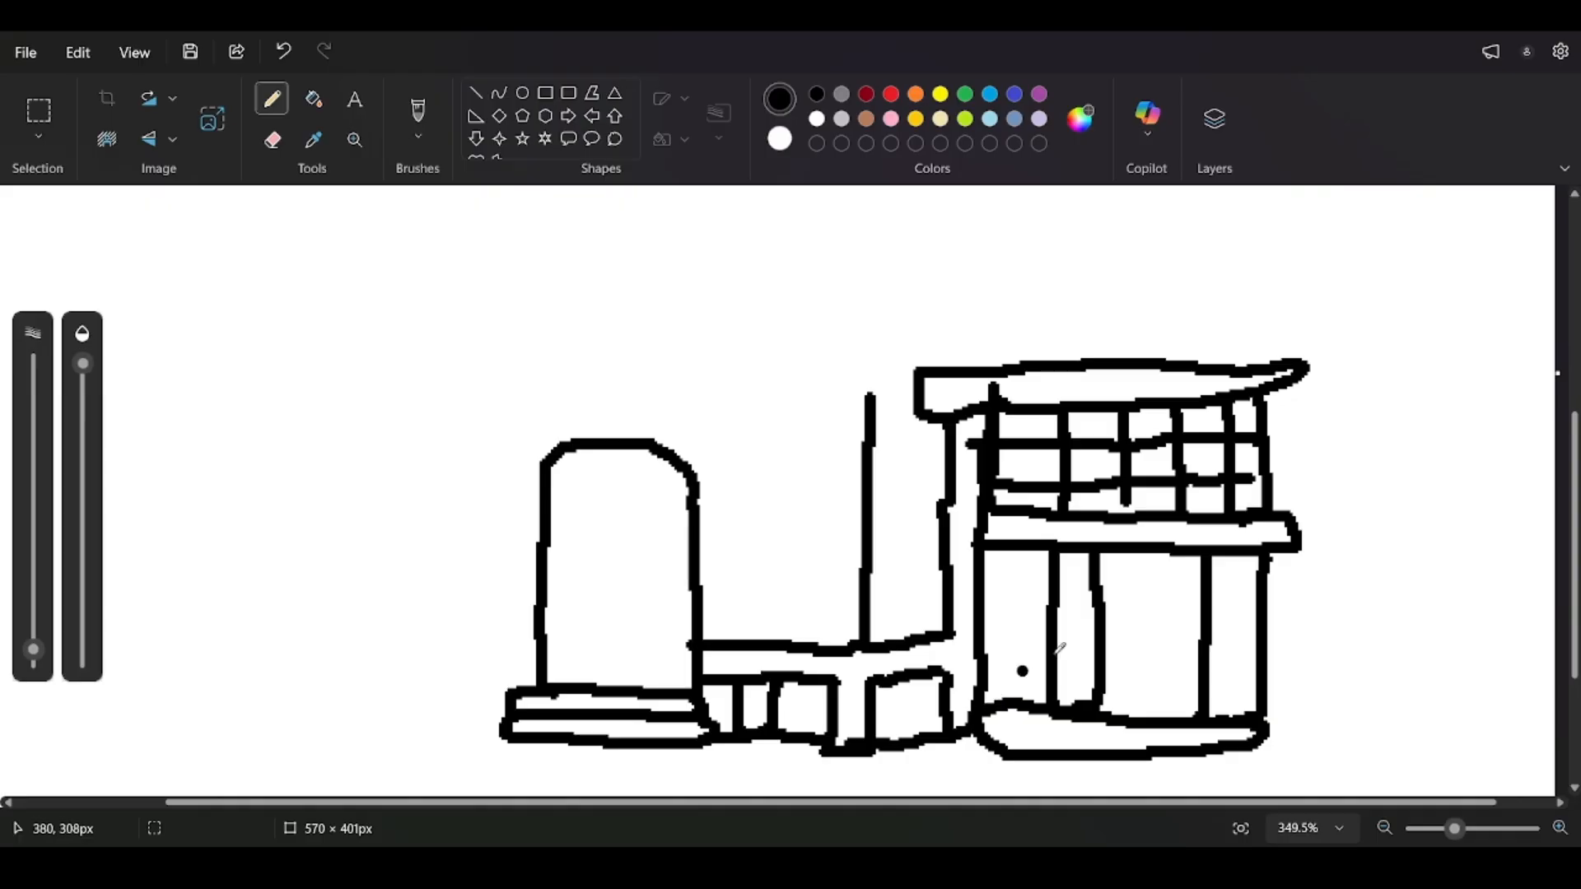
Cap the tall line above the corner post and add slanted brace lines between it and the right pillar.
scroll(1060, 648, "down", 3, "ctrl")
scroll(720, 448, "up", 2, "ctrl")
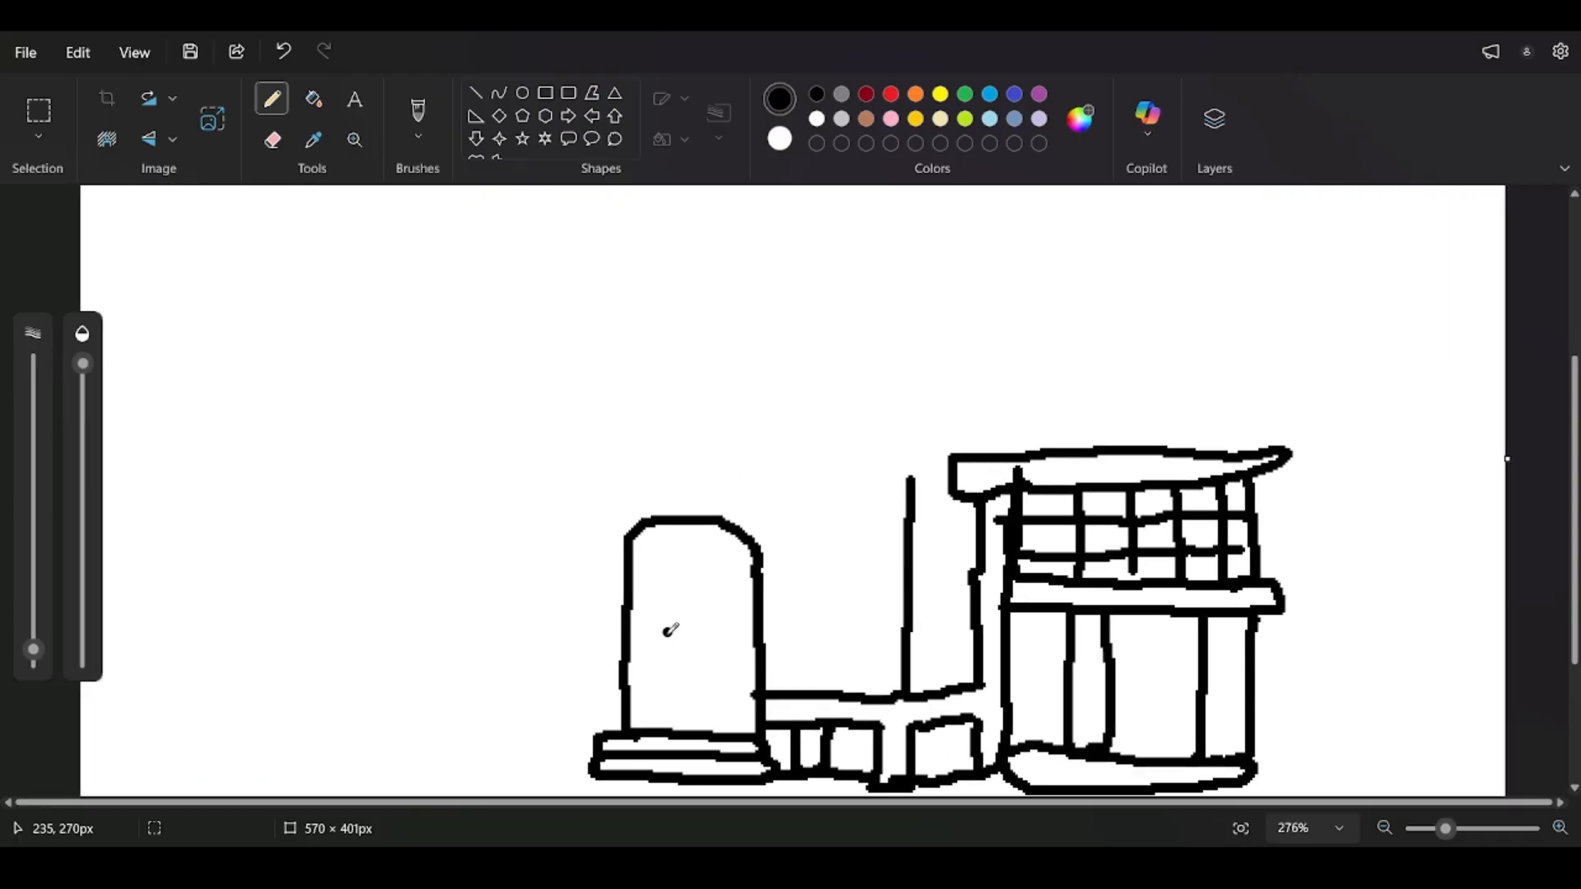
scroll(678, 516, "up", 1, "ctrl")
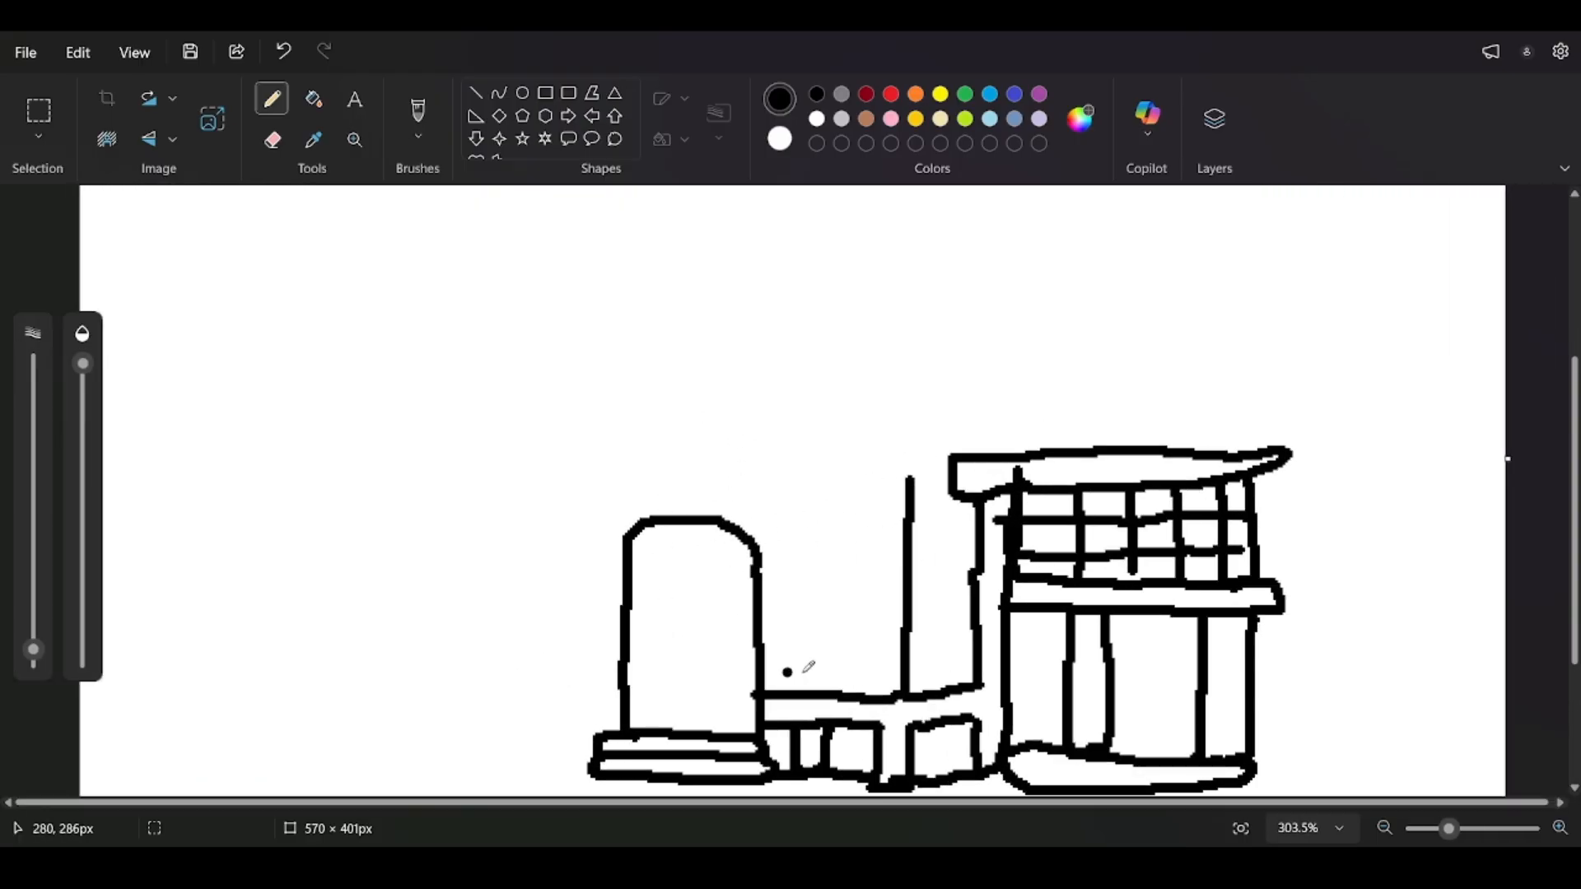
mouse_move(929, 671)
left_mouse_down()
mouse_move(965, 482)
mouse_move(971, 548)
mouse_move(914, 696)
left_mouse_up()
key("ctrl+z")
Draw a triangular gable with a thin base beam above the arched door and connect it to the corner post's top.
mouse_move(959, 484)
left_mouse_down()
mouse_move(940, 568)
mouse_move(937, 470)
mouse_move(907, 481)
mouse_move(941, 461)
mouse_move(817, 484)
mouse_move(702, 313)
mouse_move(619, 439)
left_mouse_up()
key("ctrl+z")
mouse_move(684, 321)
left_mouse_down()
mouse_move(805, 456)
mouse_move(769, 446)
mouse_move(678, 334)
mouse_move(593, 496)
left_mouse_up()
key("ctrl+z")
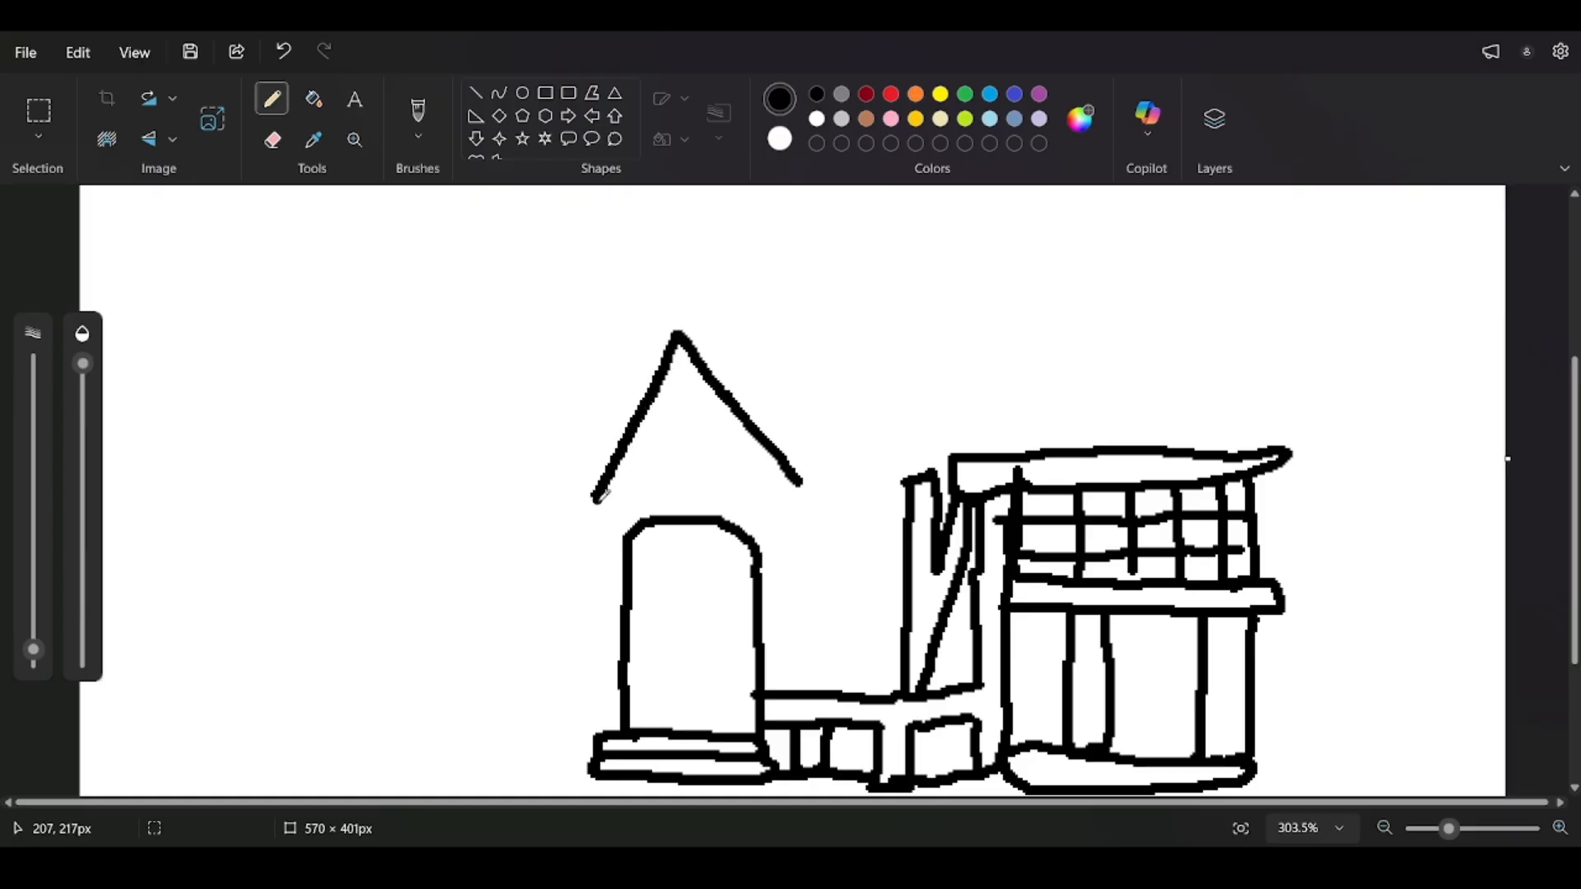
left_click_drag(809, 486, 928, 467)
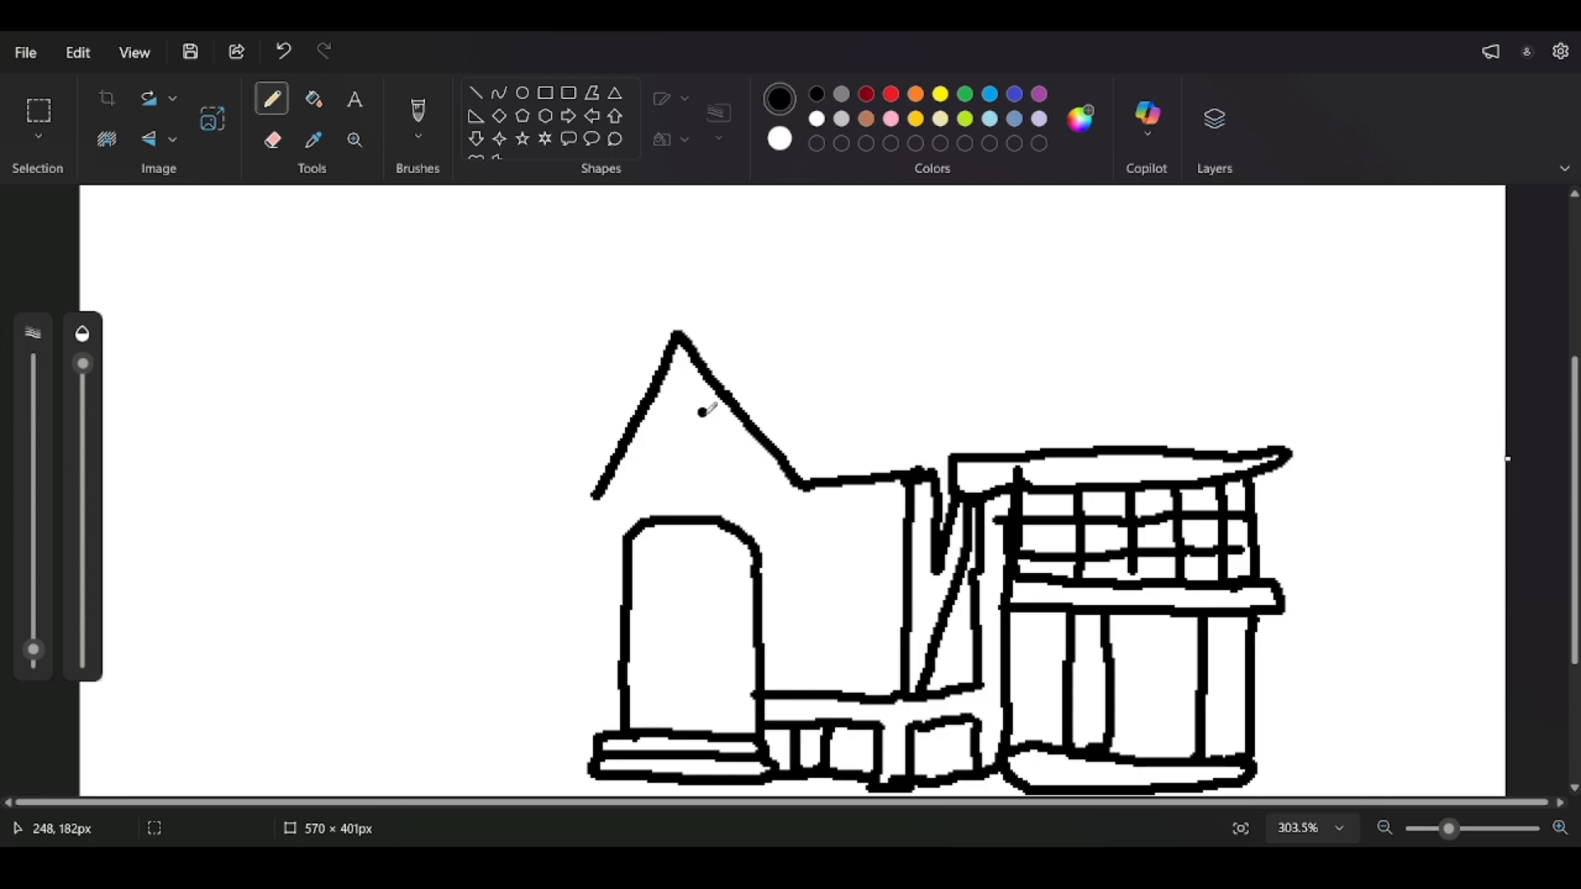
left_click_drag(813, 478, 610, 480)
left_click_drag(811, 485, 610, 497)
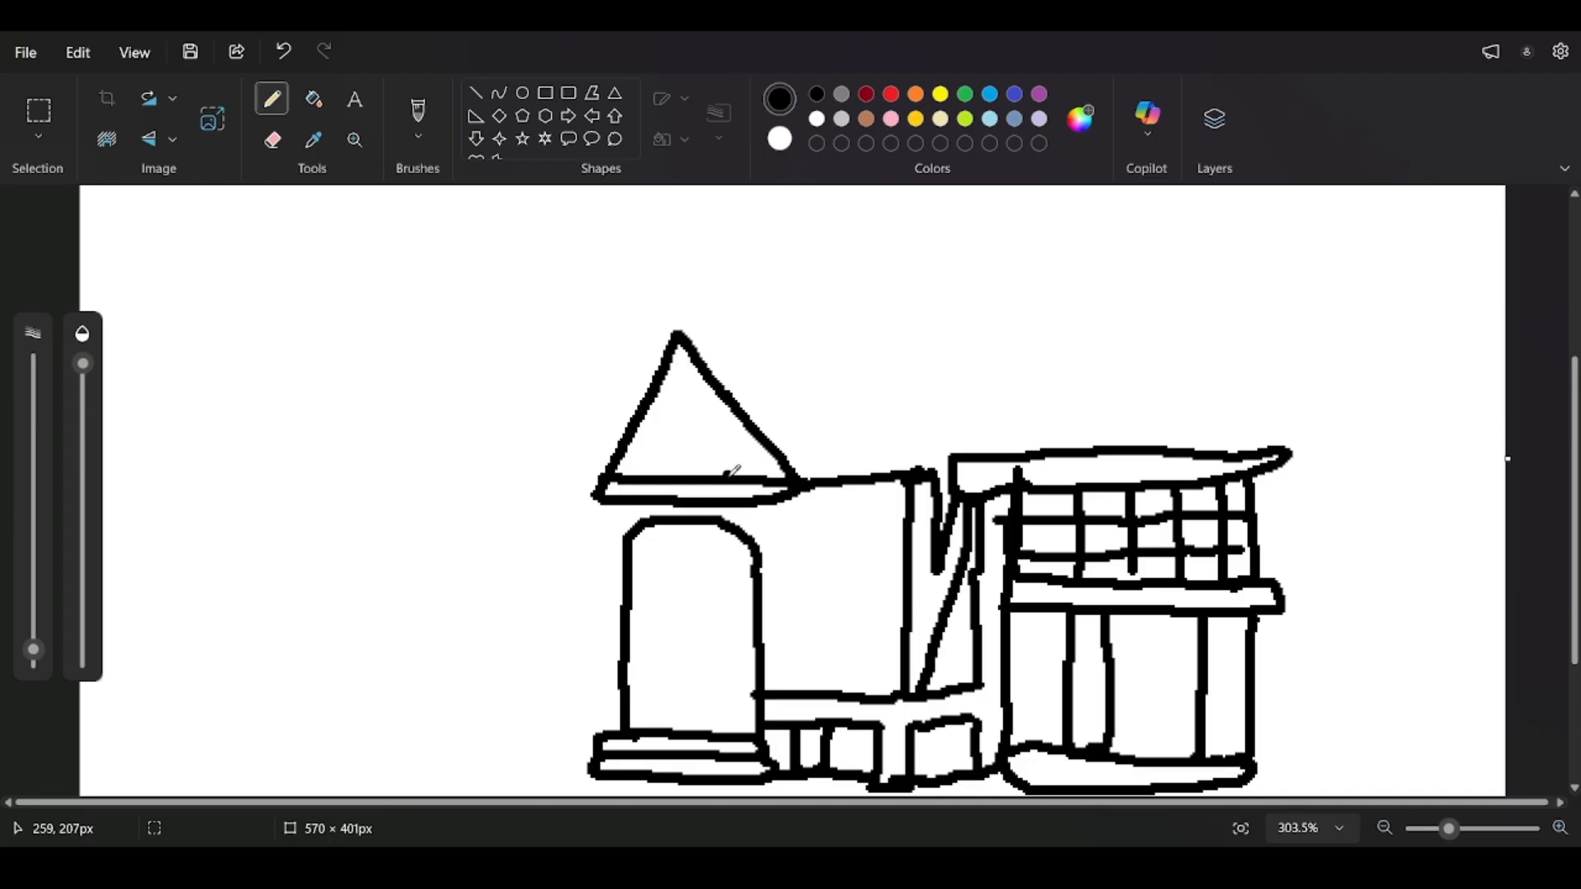
Fill the small gable with two vertical struts and curved diagonal braces on both sides.
mouse_move(729, 473)
left_mouse_down()
mouse_move(711, 422)
mouse_move(720, 378)
mouse_move(680, 424)
mouse_move(686, 463)
left_mouse_up()
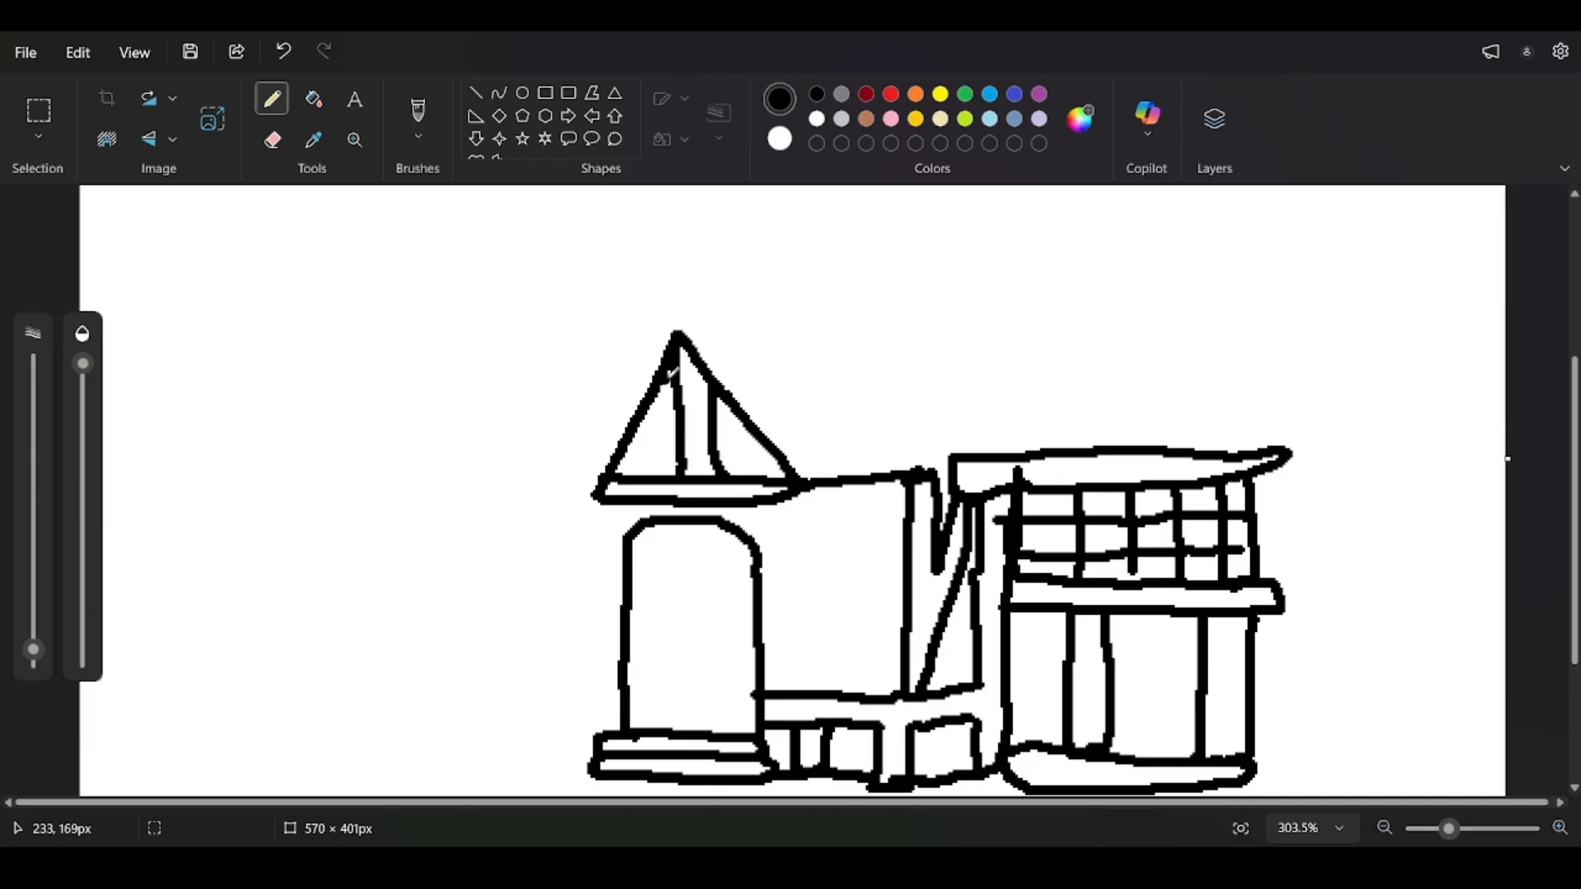
left_click_drag(671, 372, 650, 462)
key("ctrl+z")
mouse_move(678, 396)
left_mouse_down()
mouse_move(634, 474)
mouse_move(647, 468)
left_mouse_up()
mouse_move(719, 402)
left_mouse_down()
mouse_move(778, 476)
mouse_move(742, 466)
mouse_move(778, 479)
mouse_move(731, 428)
left_mouse_up()
key("ctrl+z")
key("ctrl+z")
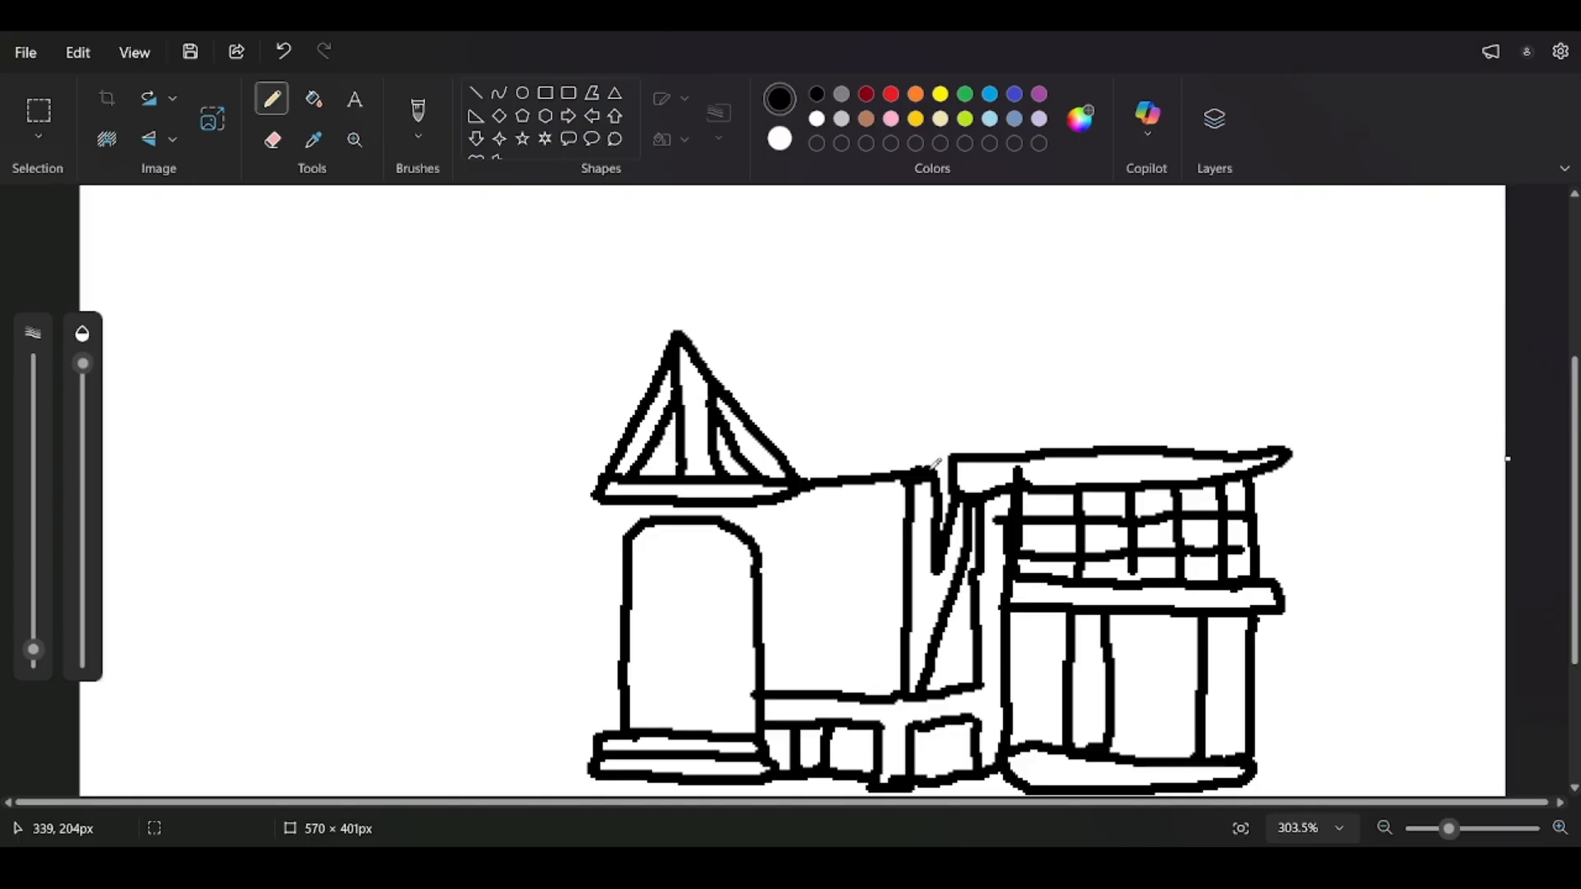
Draw the small gable's roof sloping down to the flat roof on the right, and thicken its left edge with a parallel line.
mouse_move(958, 453)
left_mouse_down()
mouse_move(828, 356)
mouse_move(797, 311)
mouse_move(706, 317)
mouse_move(662, 339)
mouse_move(626, 410)
left_mouse_up()
key("ctrl+z")
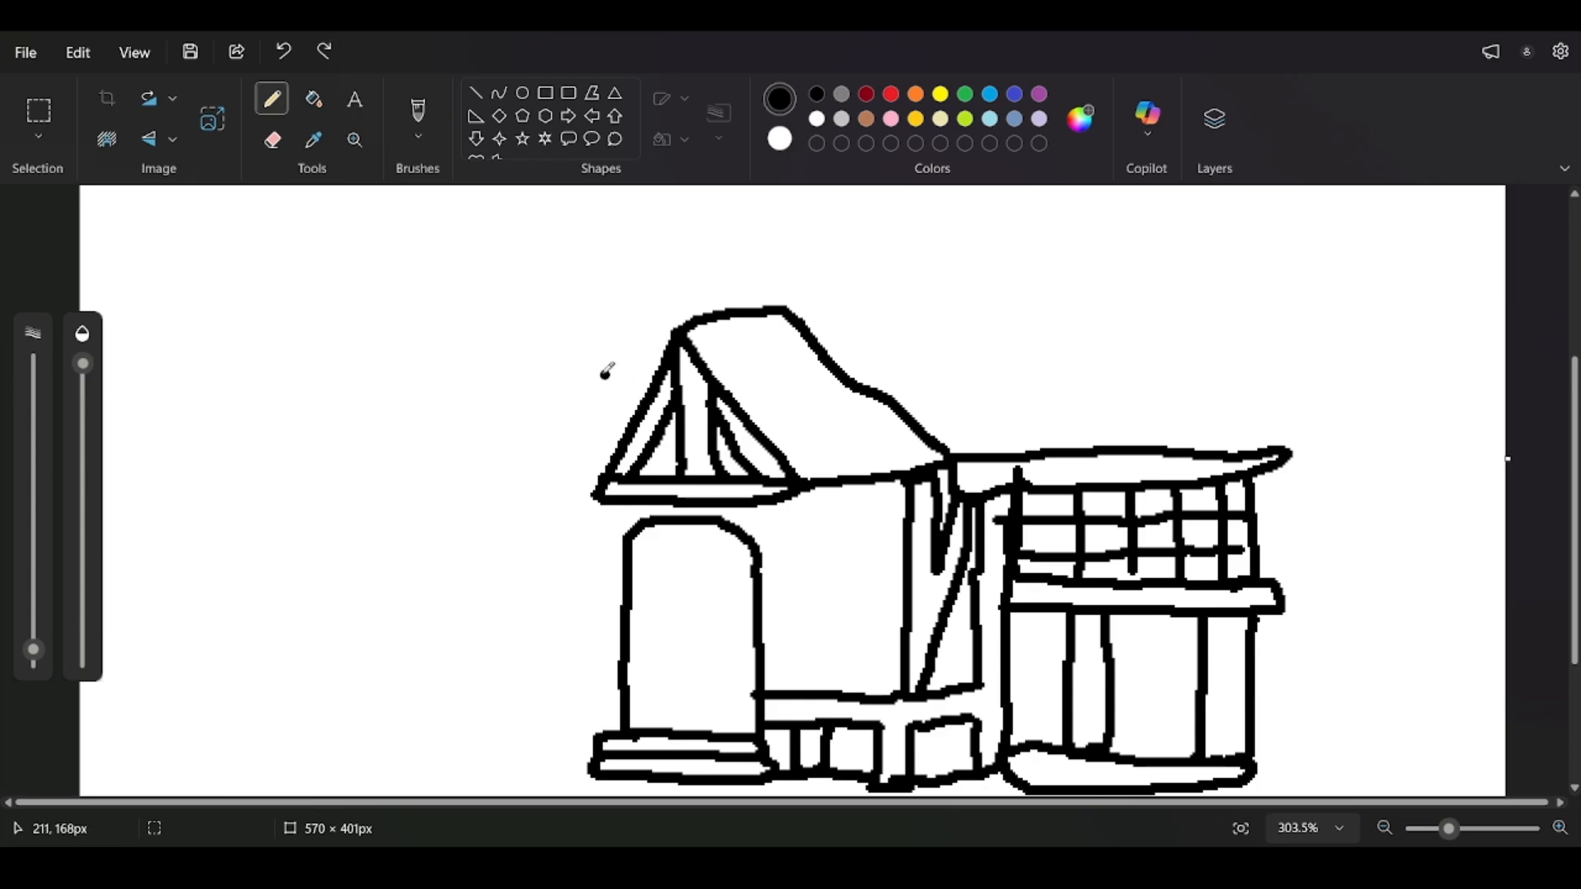
mouse_move(604, 490)
left_mouse_down()
mouse_move(586, 462)
mouse_move(667, 331)
left_mouse_up()
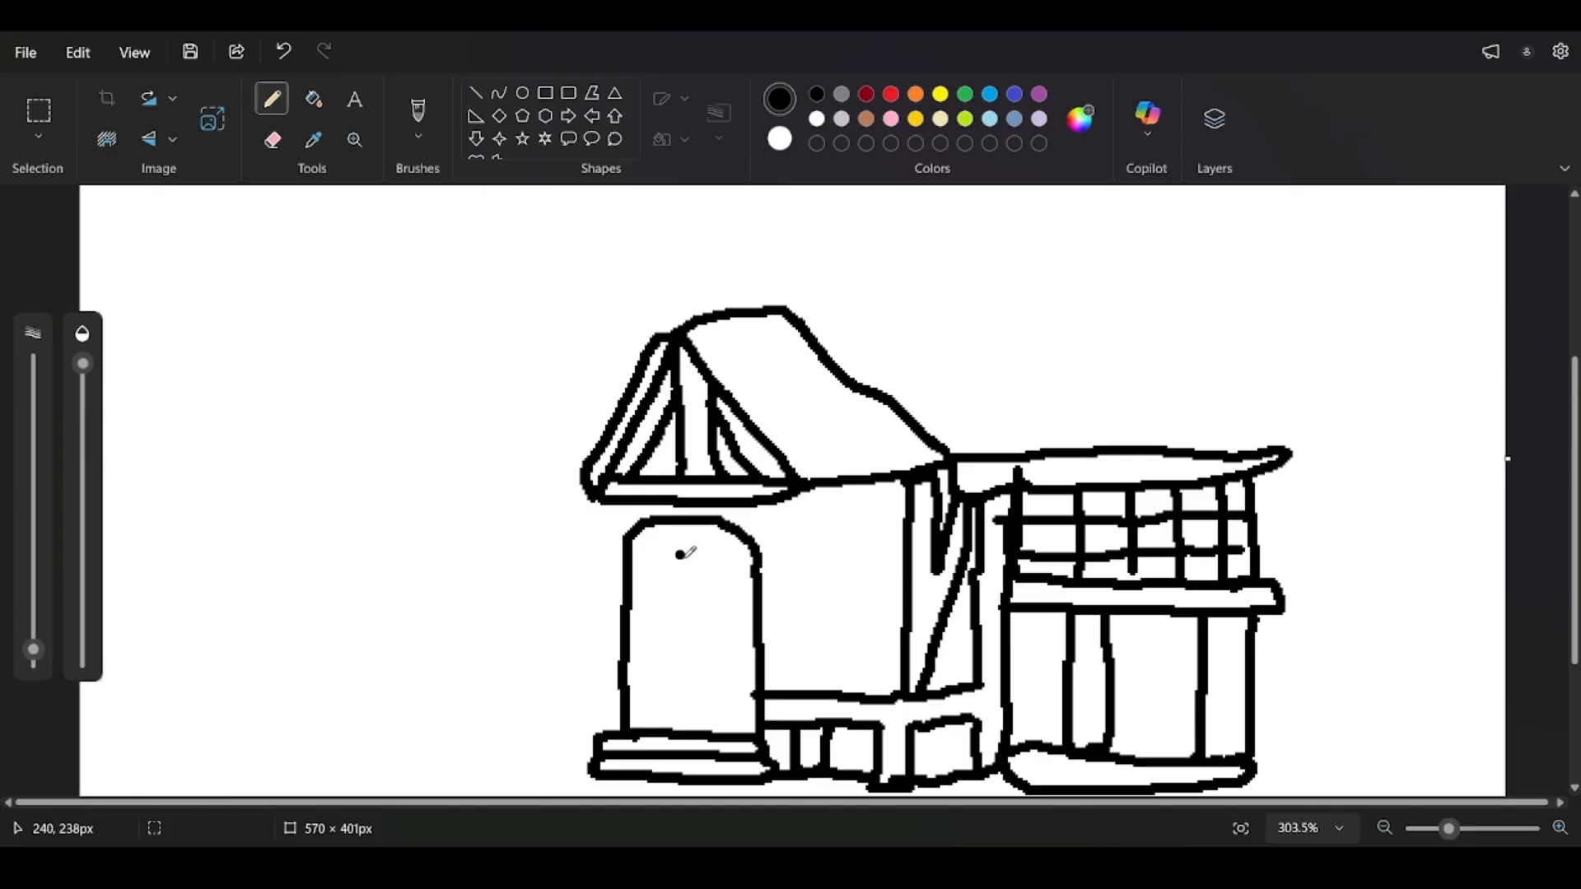
Add a small curve and a short handle stroke to the arched door, and draw a low wall extending left from it.
mouse_move(715, 546)
left_mouse_down()
mouse_move(683, 558)
mouse_move(690, 540)
left_mouse_up()
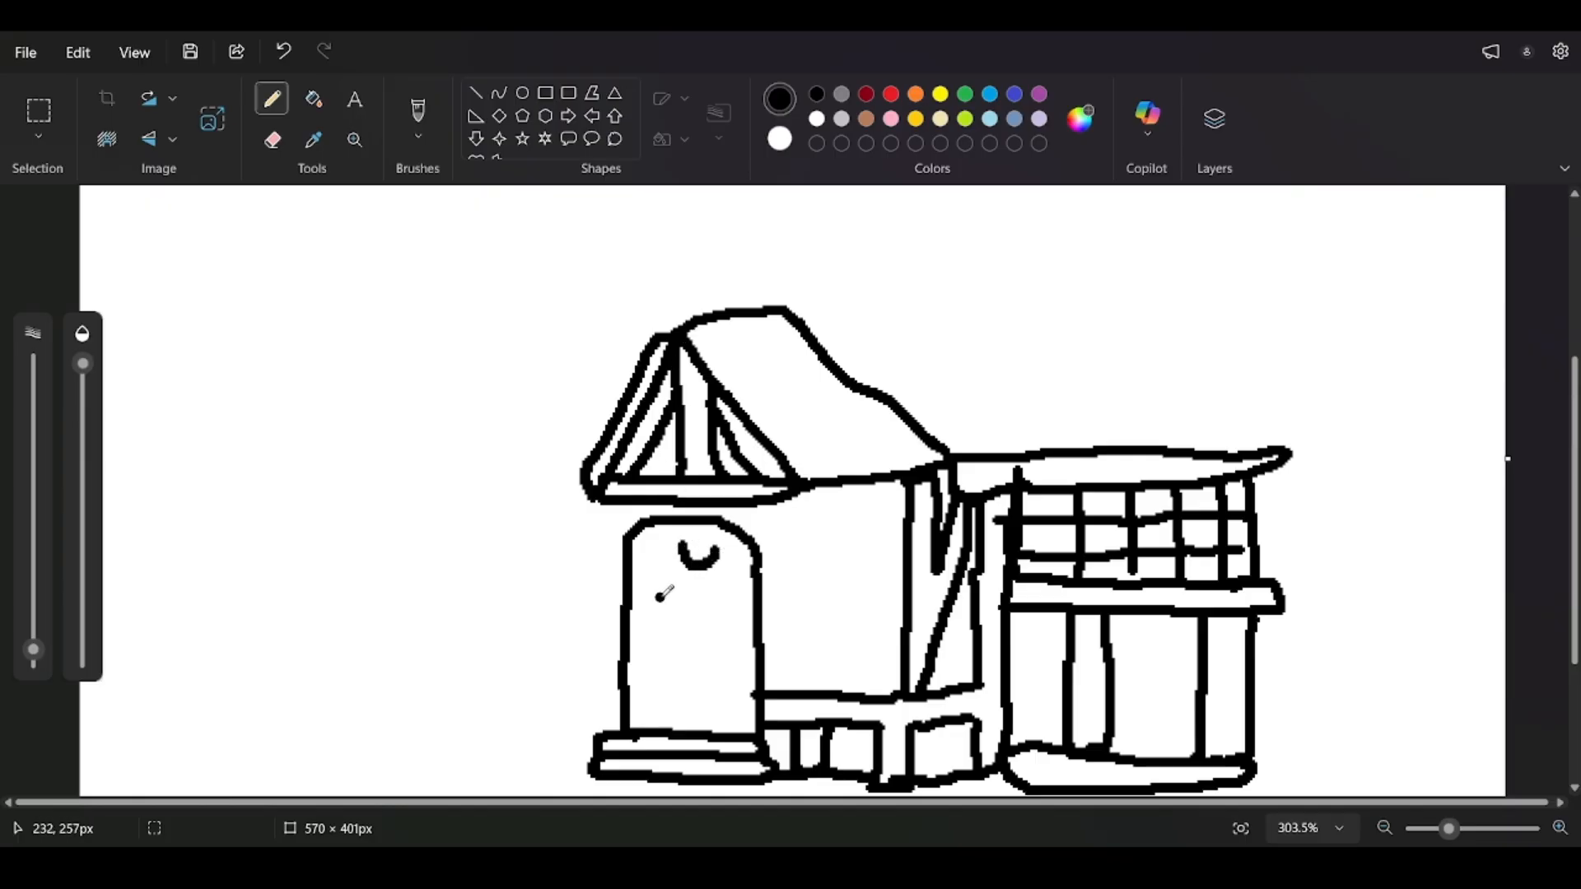
left_click_drag(659, 592, 650, 634)
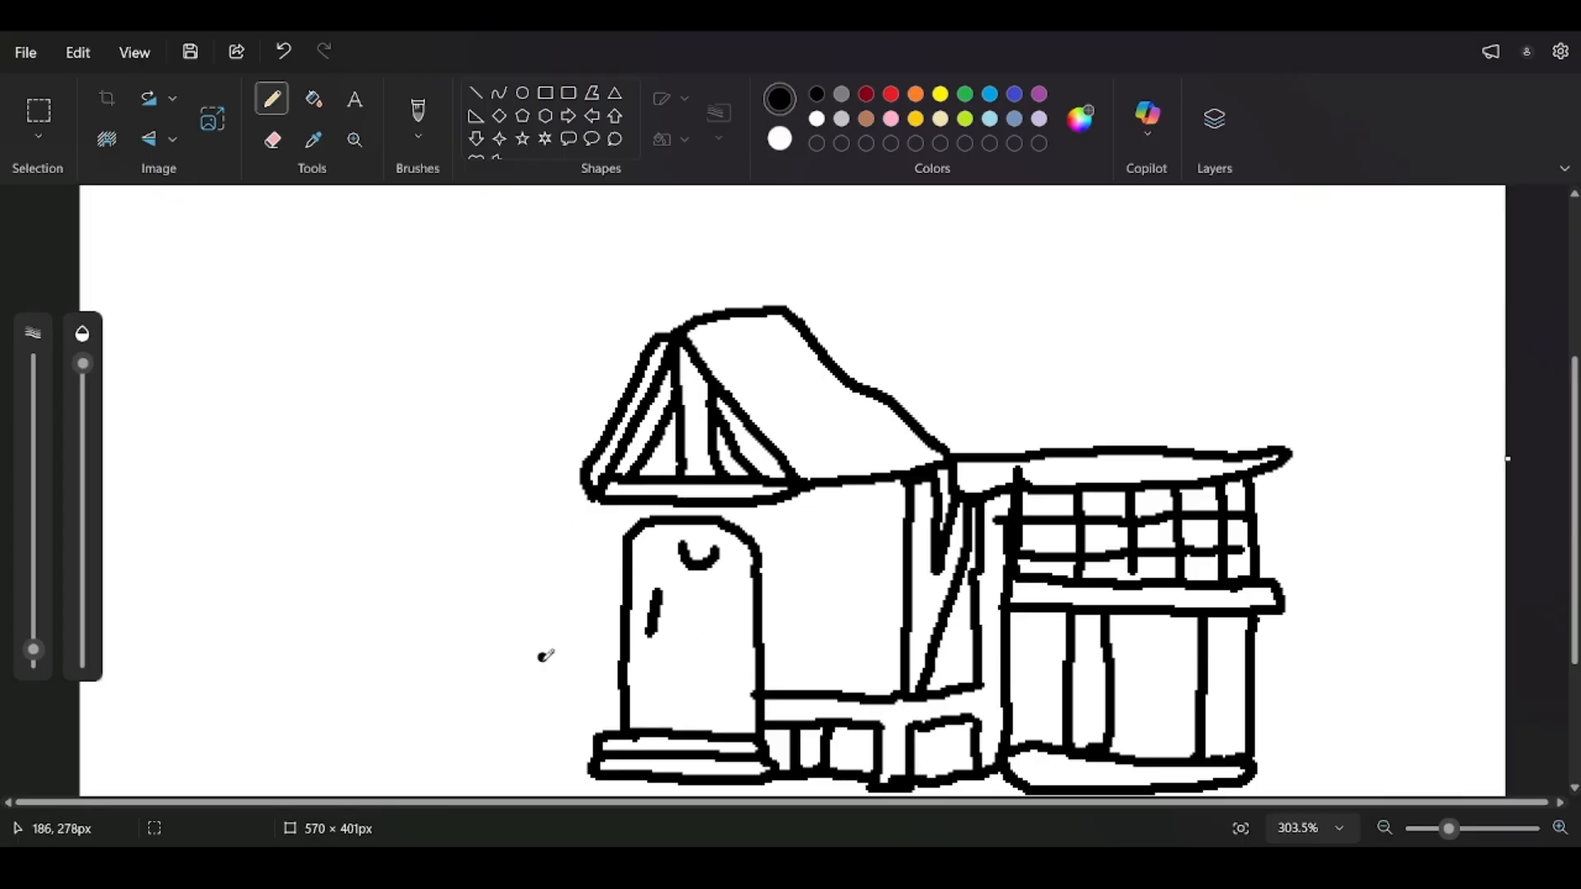
left_click(588, 677)
left_click_drag(622, 685, 512, 683)
mouse_move(631, 722)
left_mouse_down()
mouse_move(521, 710)
mouse_move(542, 760)
mouse_move(505, 762)
mouse_move(499, 712)
mouse_move(538, 704)
mouse_move(472, 699)
mouse_move(491, 669)
mouse_move(549, 666)
left_mouse_up()
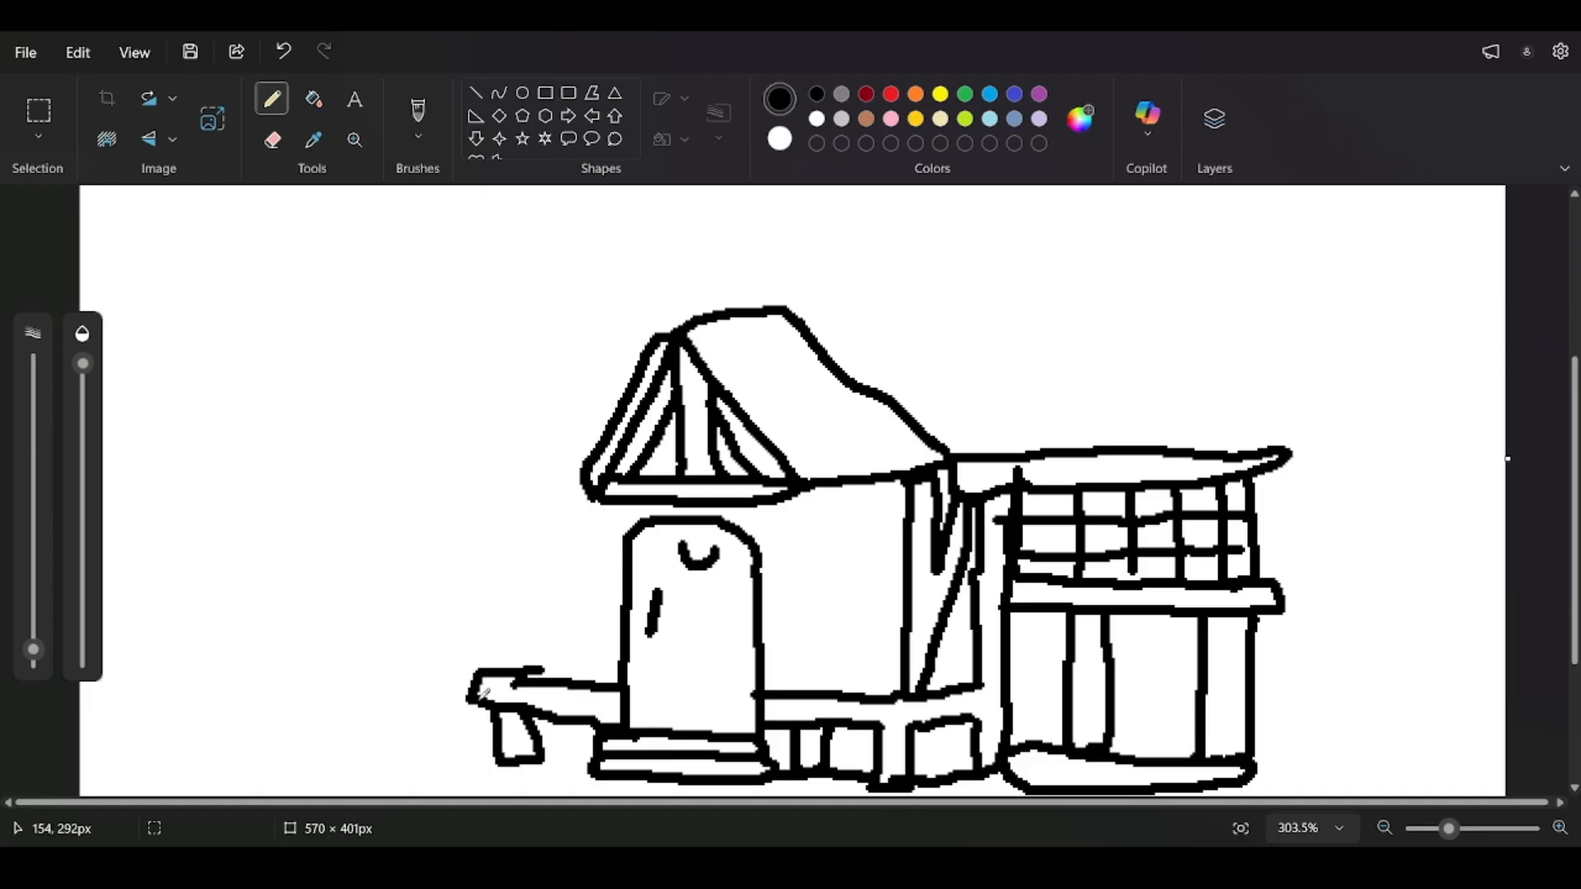
mouse_move(611, 762)
left_mouse_down()
mouse_move(461, 752)
mouse_move(477, 686)
mouse_move(461, 560)
left_mouse_up()
key("ctrl+z")
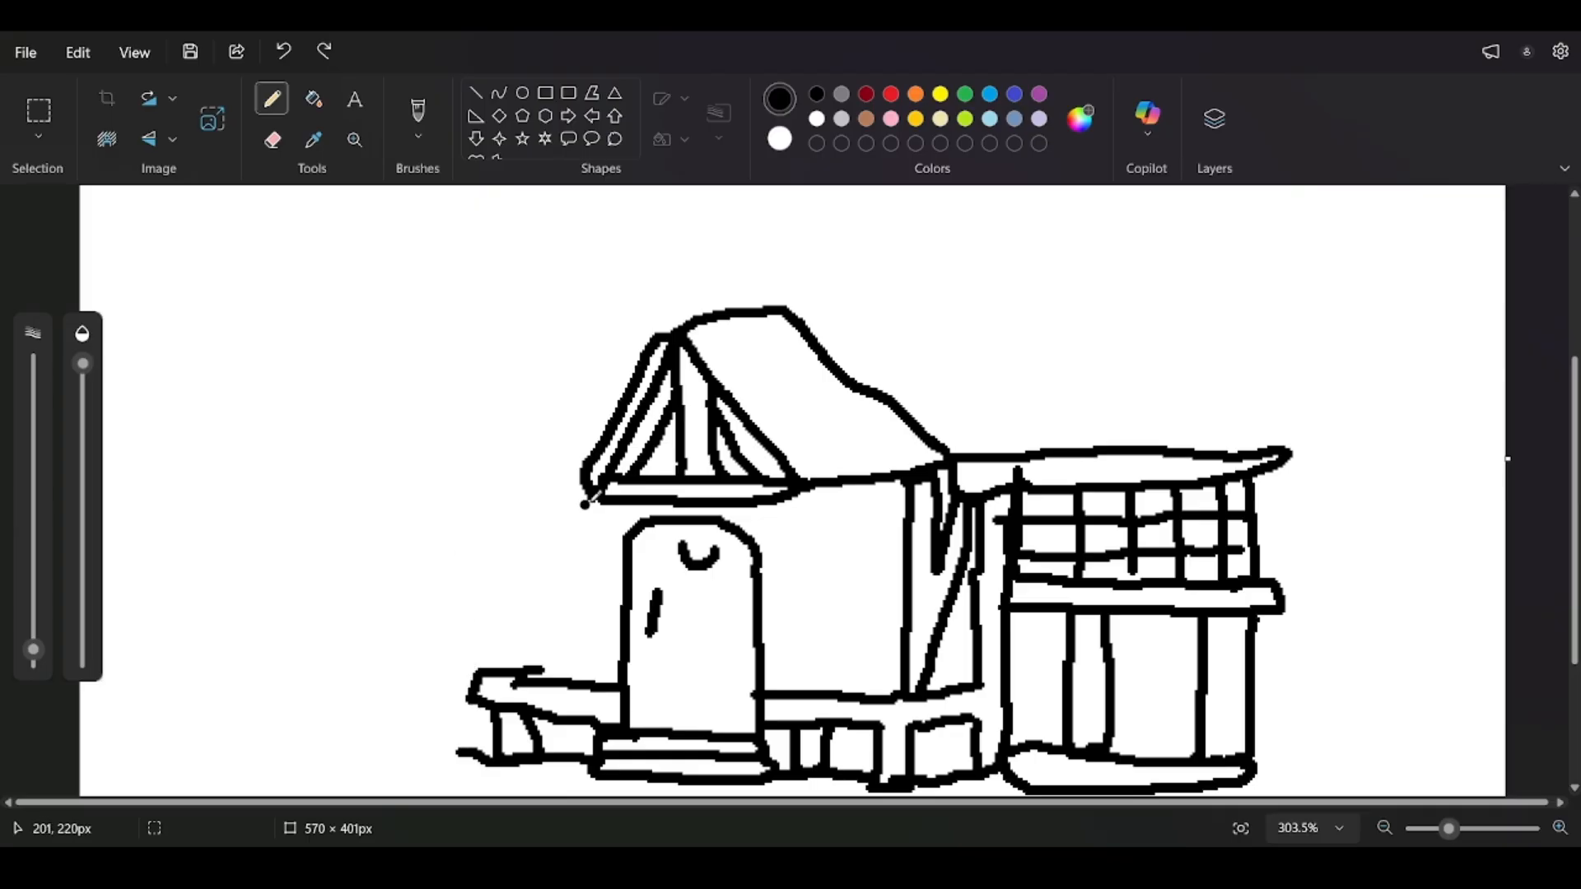
Draw the front wall's top edge left of the small gable and a slanted corner post down to the low wall.
mouse_move(594, 480)
left_mouse_down()
mouse_move(490, 496)
mouse_move(527, 668)
mouse_move(494, 666)
mouse_move(477, 483)
left_mouse_up()
key("ctrl+z")
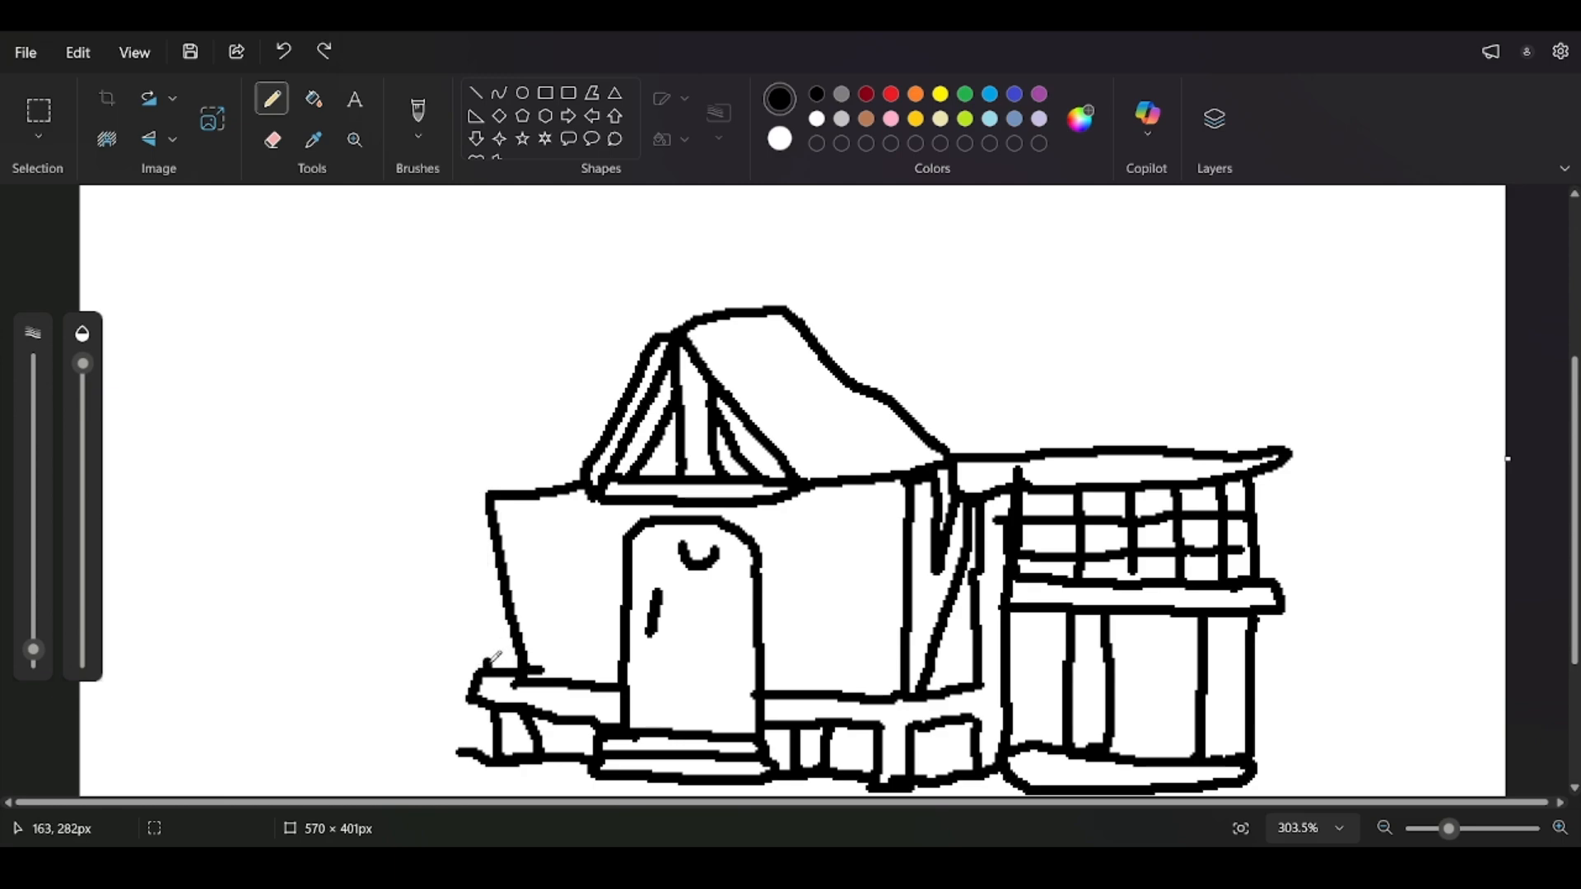
left_click_drag(489, 664, 463, 493)
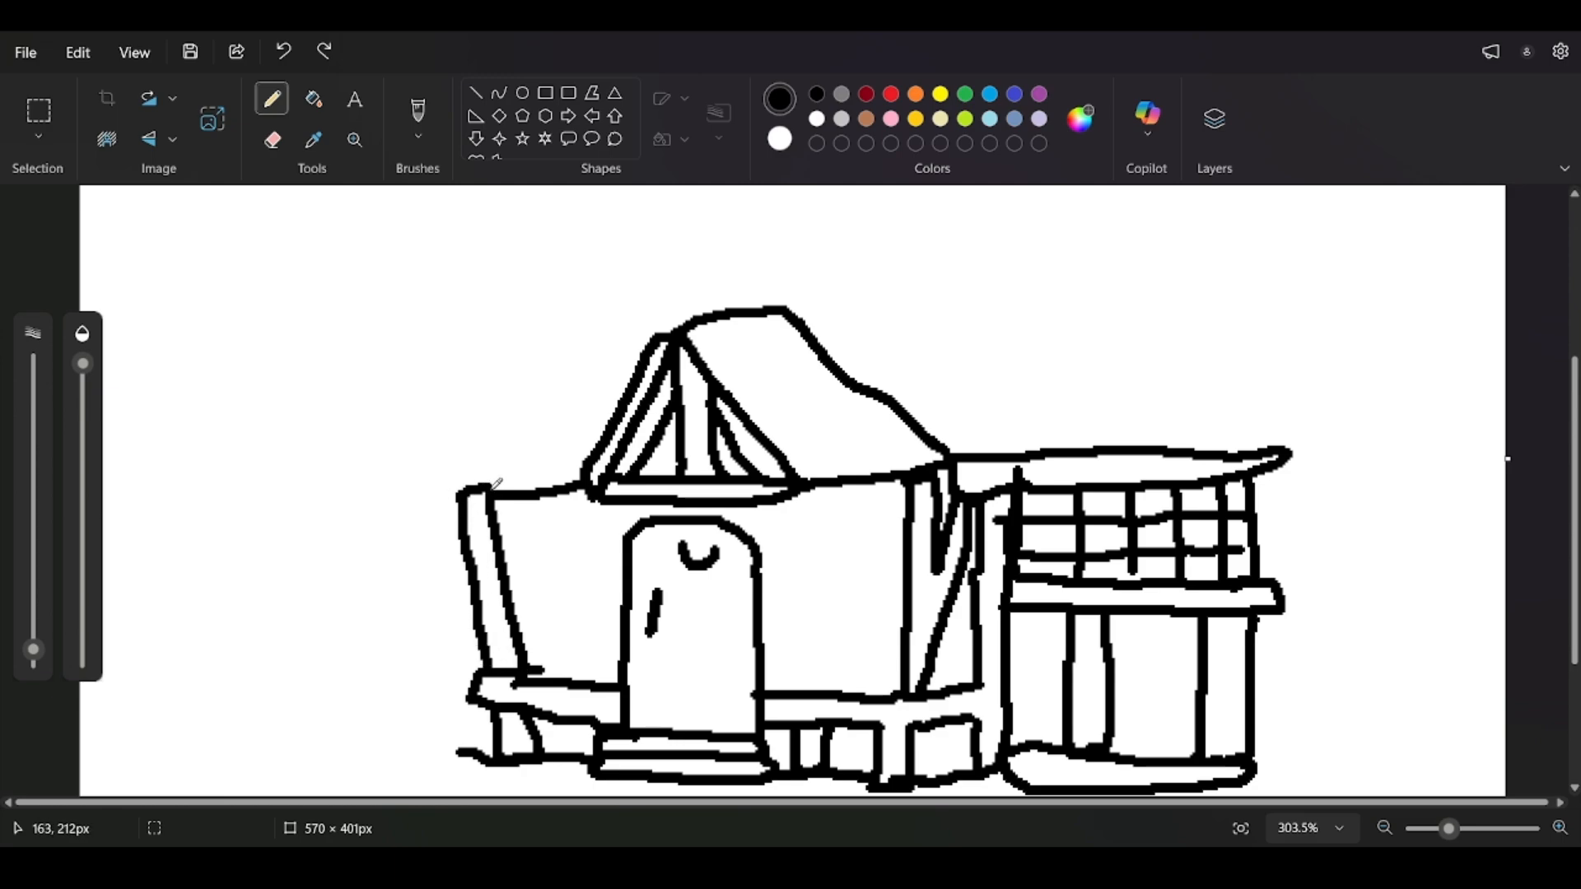
left_click_drag(456, 748, 470, 603)
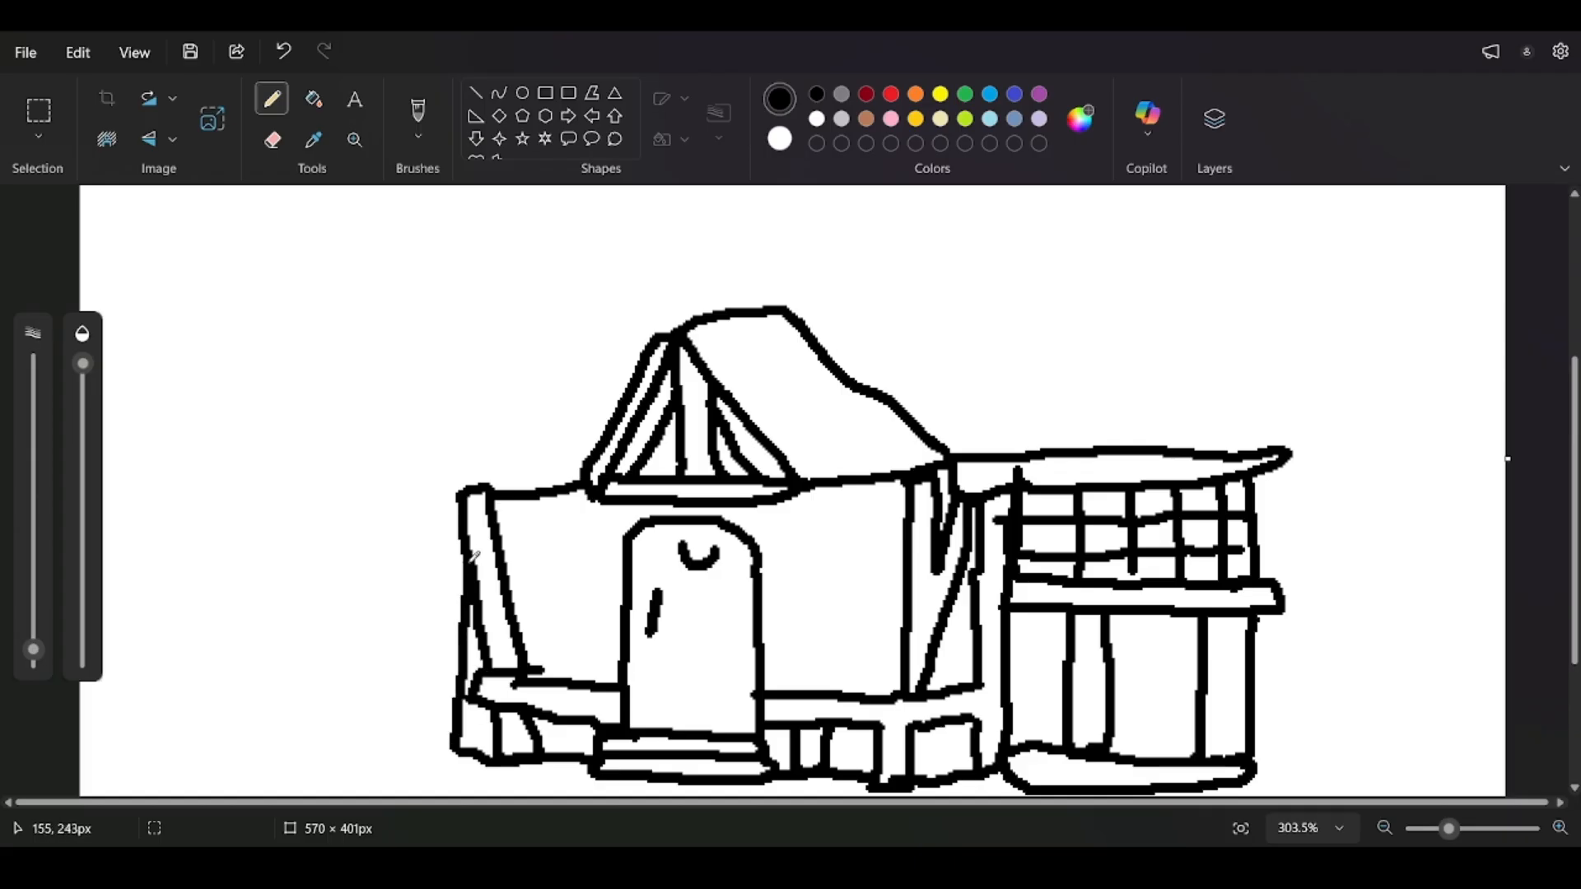
Draw a tall pointed main gable over the front wall, its right slope flaring into an eave above the flat roof.
scroll(734, 328, "down", 2)
scroll(857, 477, "up", 3)
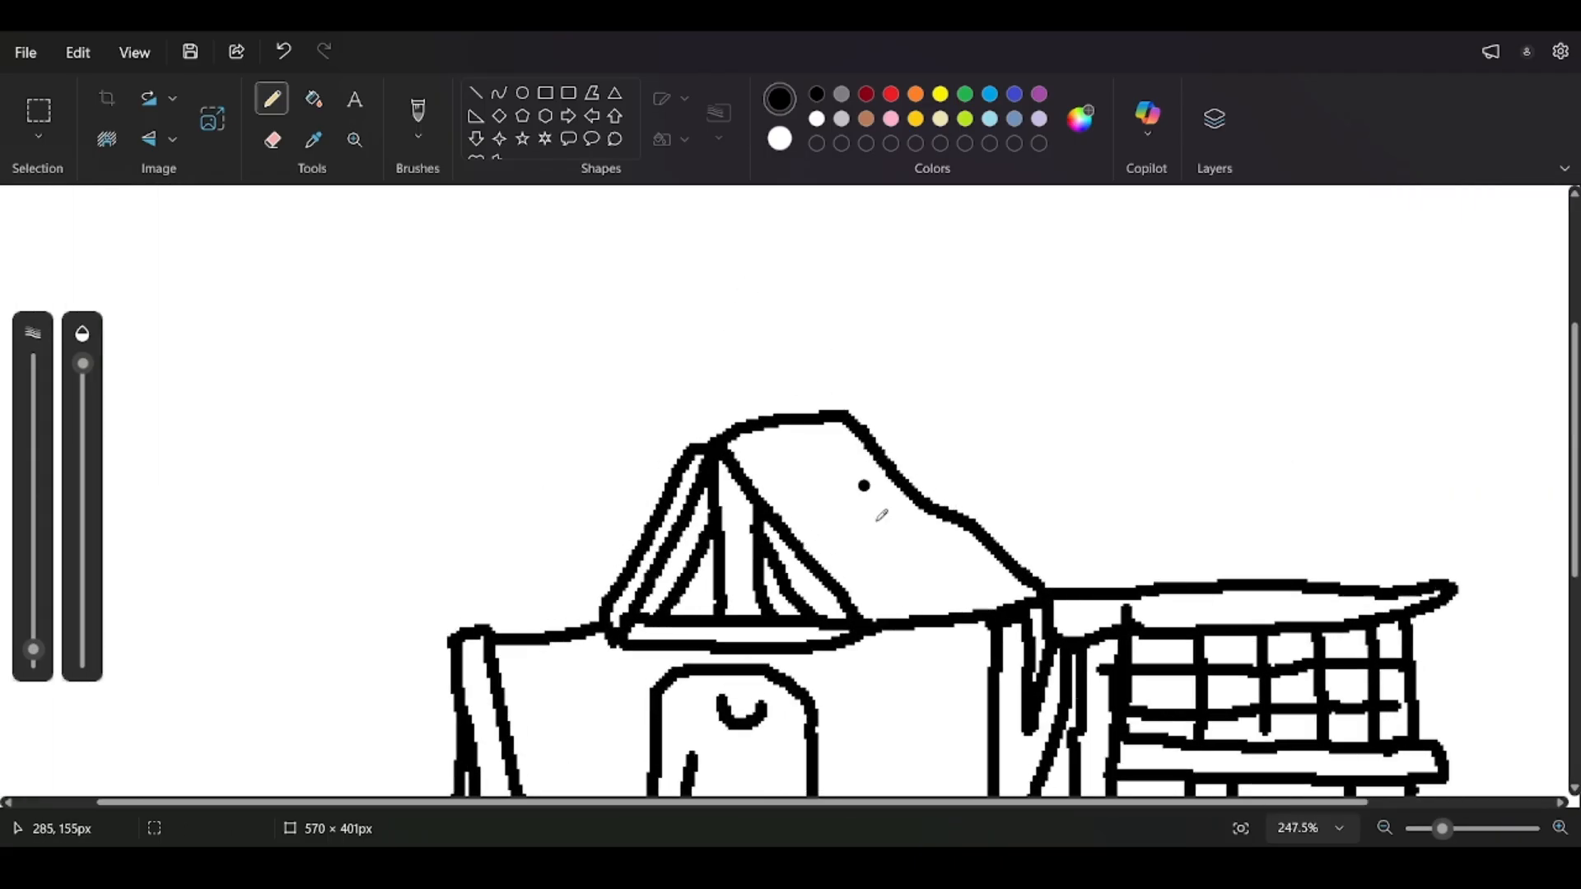
scroll(931, 363, "up", 2)
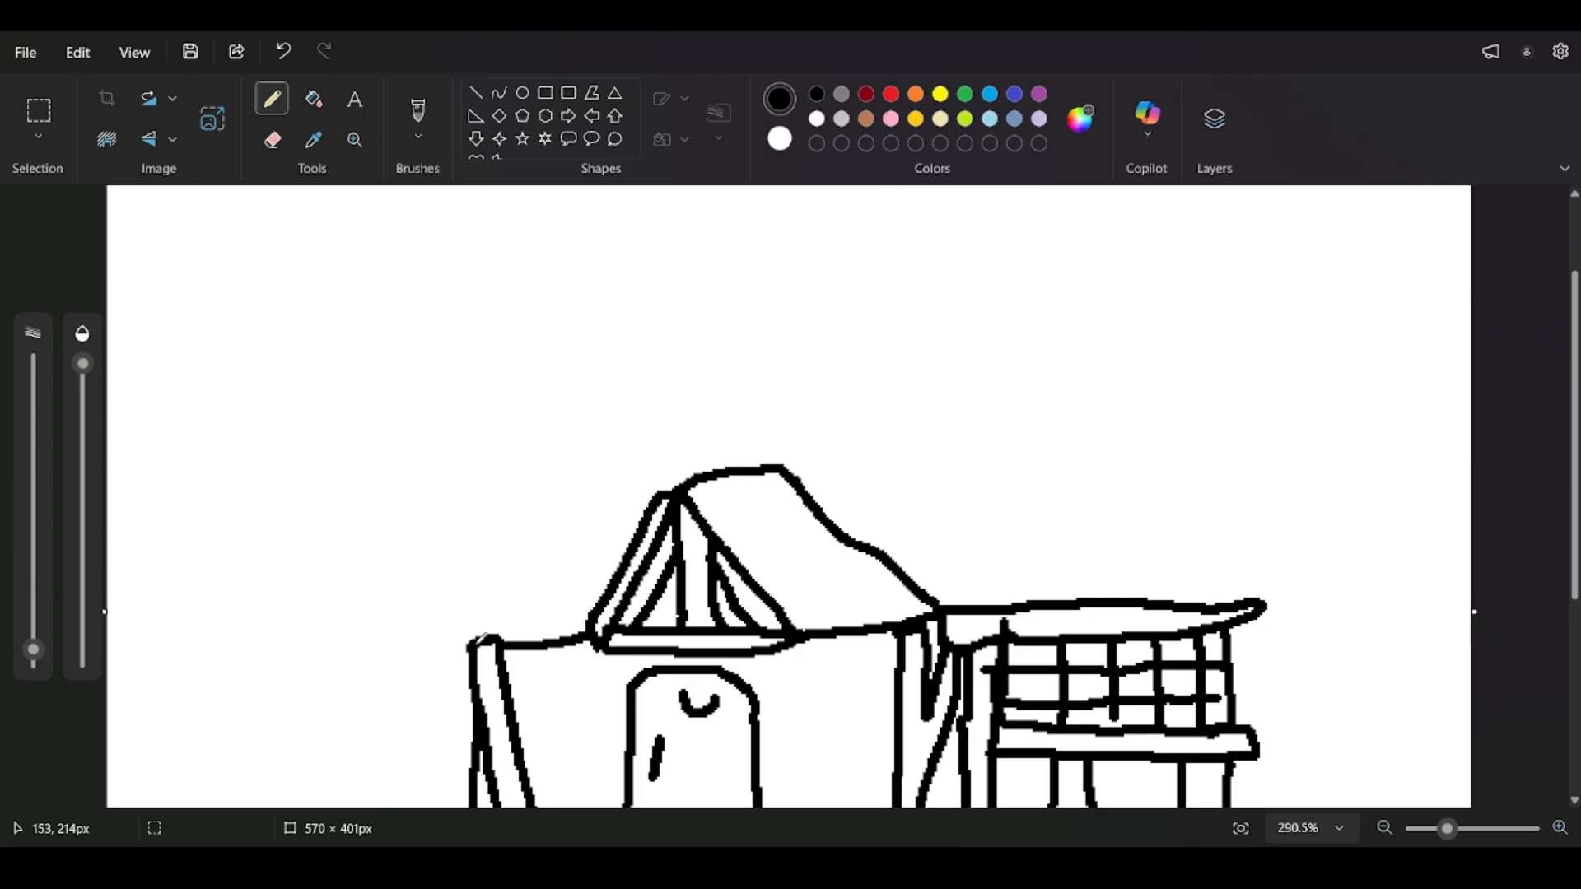
mouse_move(484, 638)
left_mouse_down()
mouse_move(547, 478)
mouse_move(680, 312)
left_mouse_up()
scroll(849, 408, "down", 4)
scroll(989, 264, "up", 3)
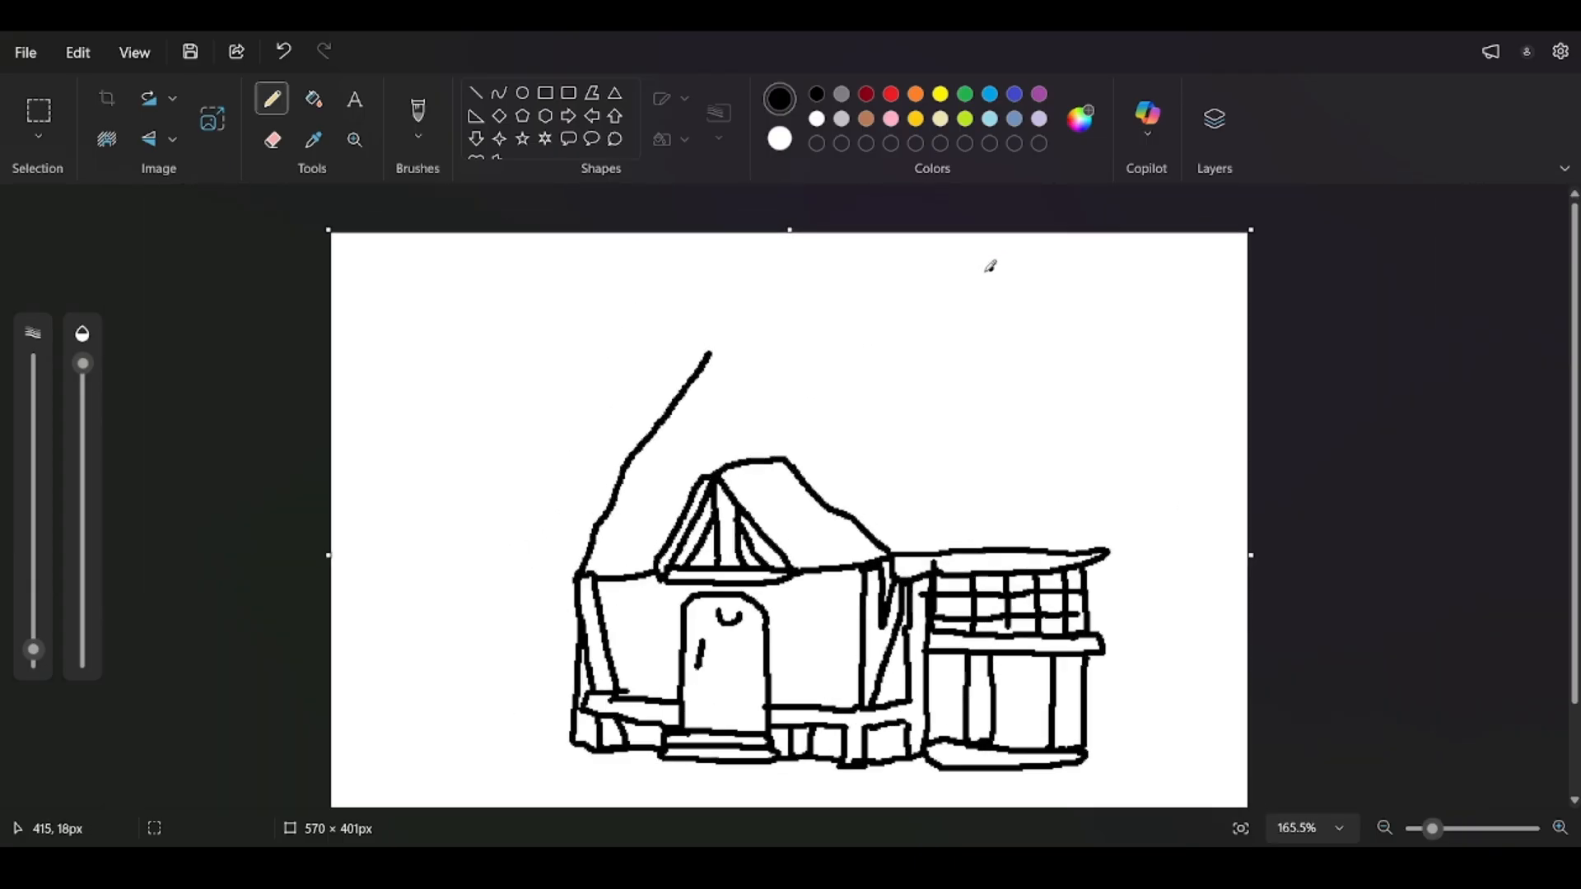
mouse_move(715, 354)
left_mouse_down()
mouse_move(763, 301)
mouse_move(857, 473)
mouse_move(945, 563)
mouse_move(1207, 596)
mouse_move(1210, 568)
mouse_move(1106, 498)
left_mouse_up()
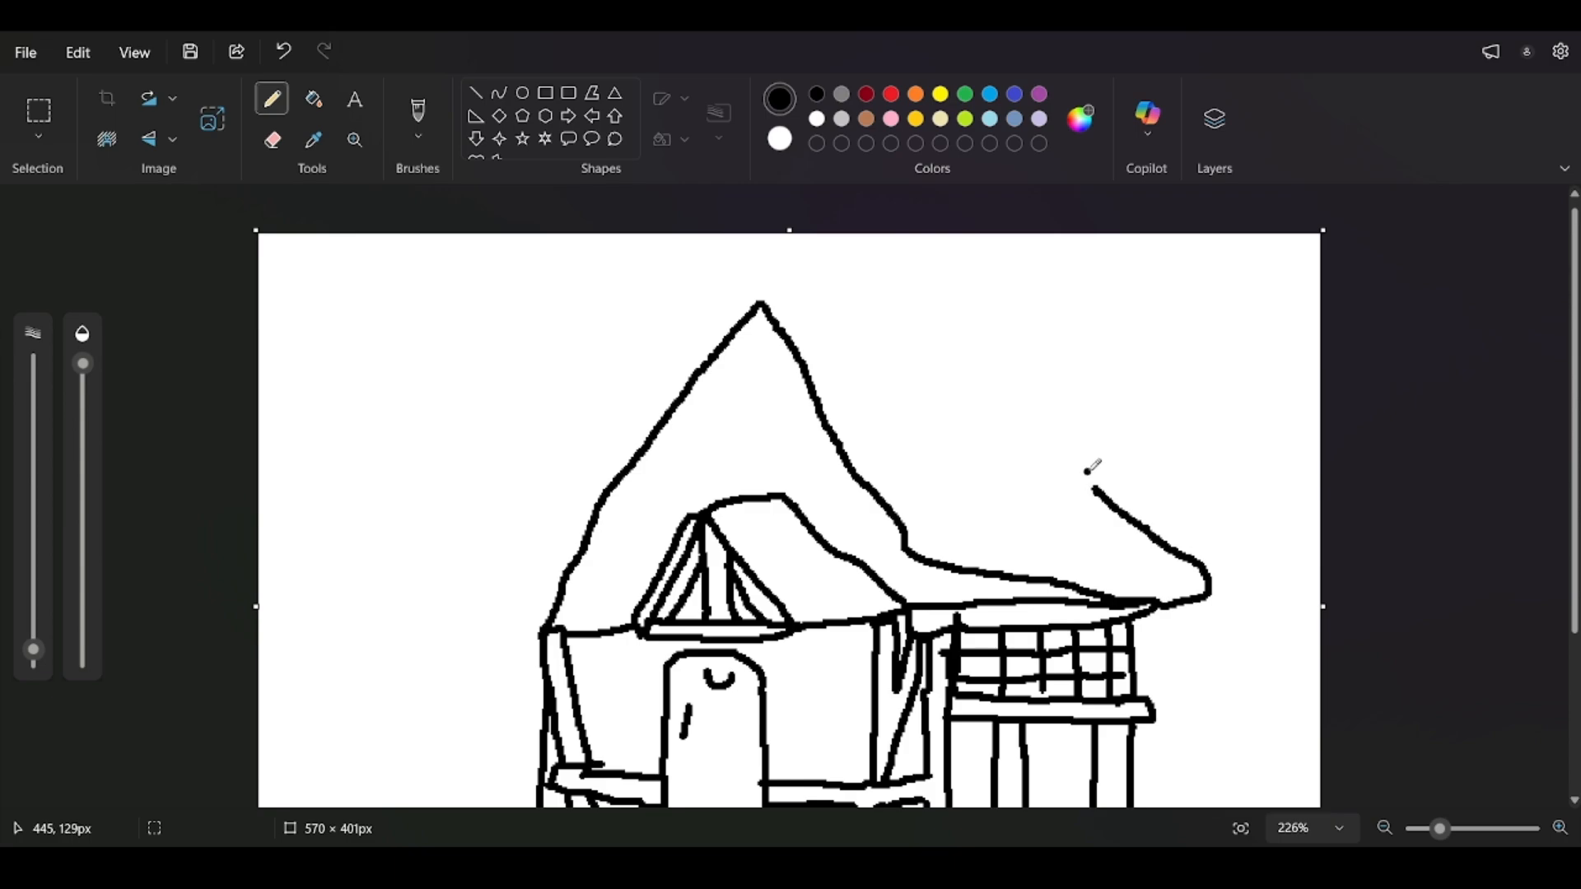
Draw a small dormer with a square wall and pointed roof above the right eave, with a curved outline on its left.
mouse_move(1090, 431)
left_mouse_down()
mouse_move(1109, 495)
mouse_move(1066, 474)
mouse_move(1070, 503)
mouse_move(1021, 505)
mouse_move(999, 436)
mouse_move(1106, 427)
mouse_move(996, 416)
mouse_move(1102, 412)
mouse_move(1061, 356)
mouse_move(1117, 420)
mouse_move(1101, 331)
left_mouse_up()
key("ctrl+z")
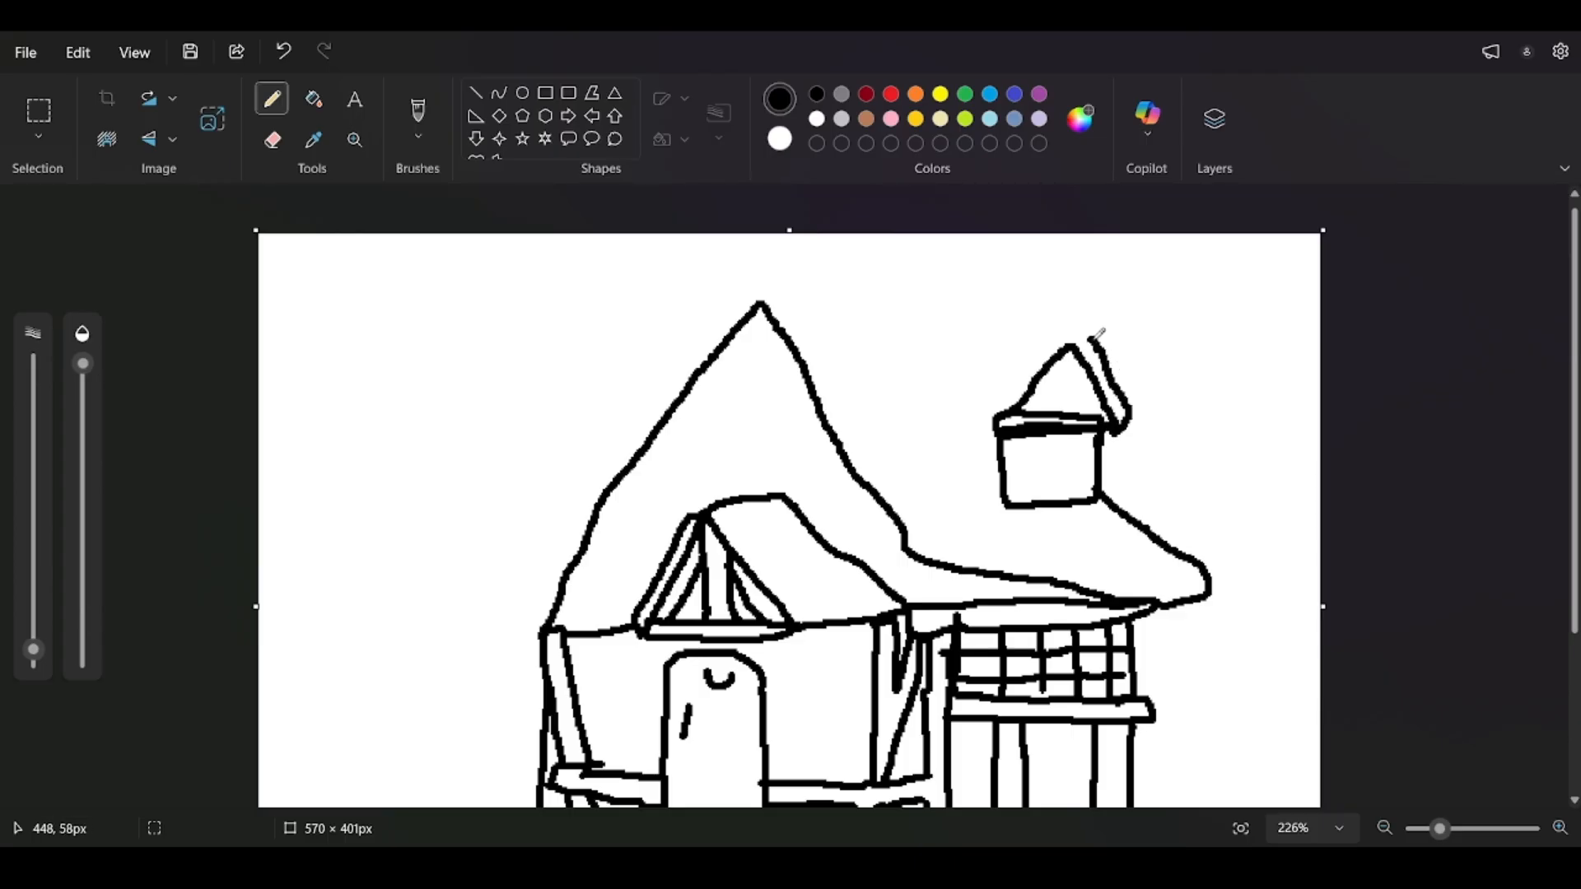
left_click_drag(985, 423, 938, 415)
key("ctrl+z")
mouse_move(969, 287)
left_mouse_down()
mouse_move(936, 392)
mouse_move(956, 310)
left_mouse_up()
key("ctrl+z")
mouse_move(940, 423)
left_mouse_down()
mouse_move(1005, 503)
mouse_move(937, 410)
left_mouse_up()
key("ctrl+z")
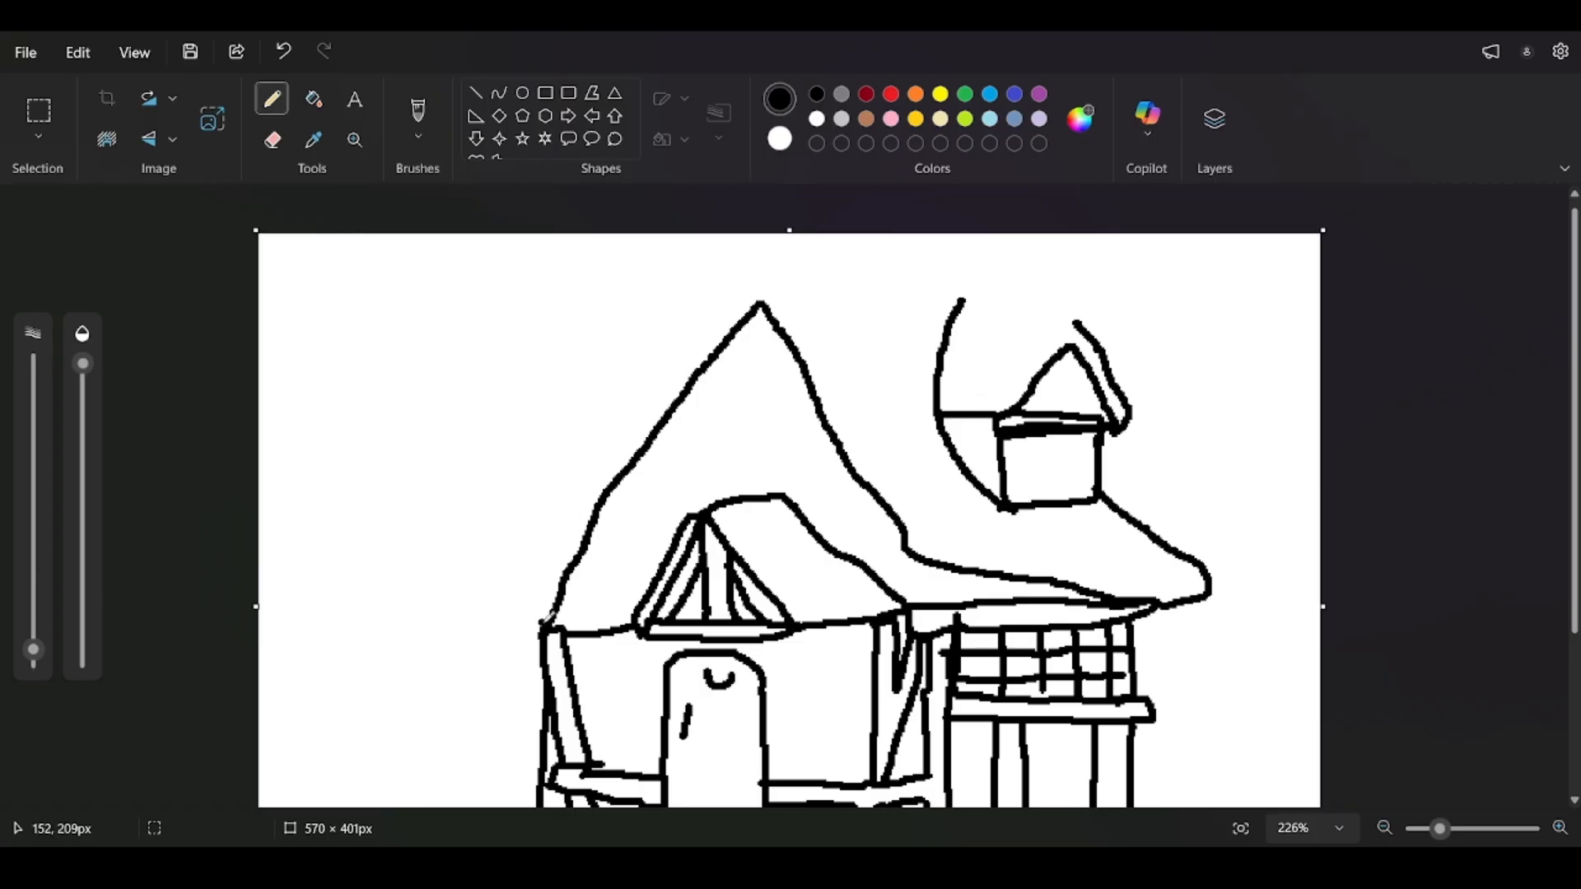
Outline the large roof with a parallel left slope, a long horizontal ridge and a right edge curving down to the eave.
mouse_move(542, 632)
left_mouse_down()
mouse_move(538, 566)
mouse_move(735, 289)
mouse_move(781, 267)
mouse_move(850, 300)
mouse_move(947, 275)
left_mouse_up()
key("ctrl+z")
left_click_drag(1128, 278, 863, 268)
mouse_move(811, 279)
left_mouse_down()
mouse_move(757, 268)
mouse_move(694, 313)
mouse_move(553, 548)
mouse_move(560, 632)
left_mouse_up()
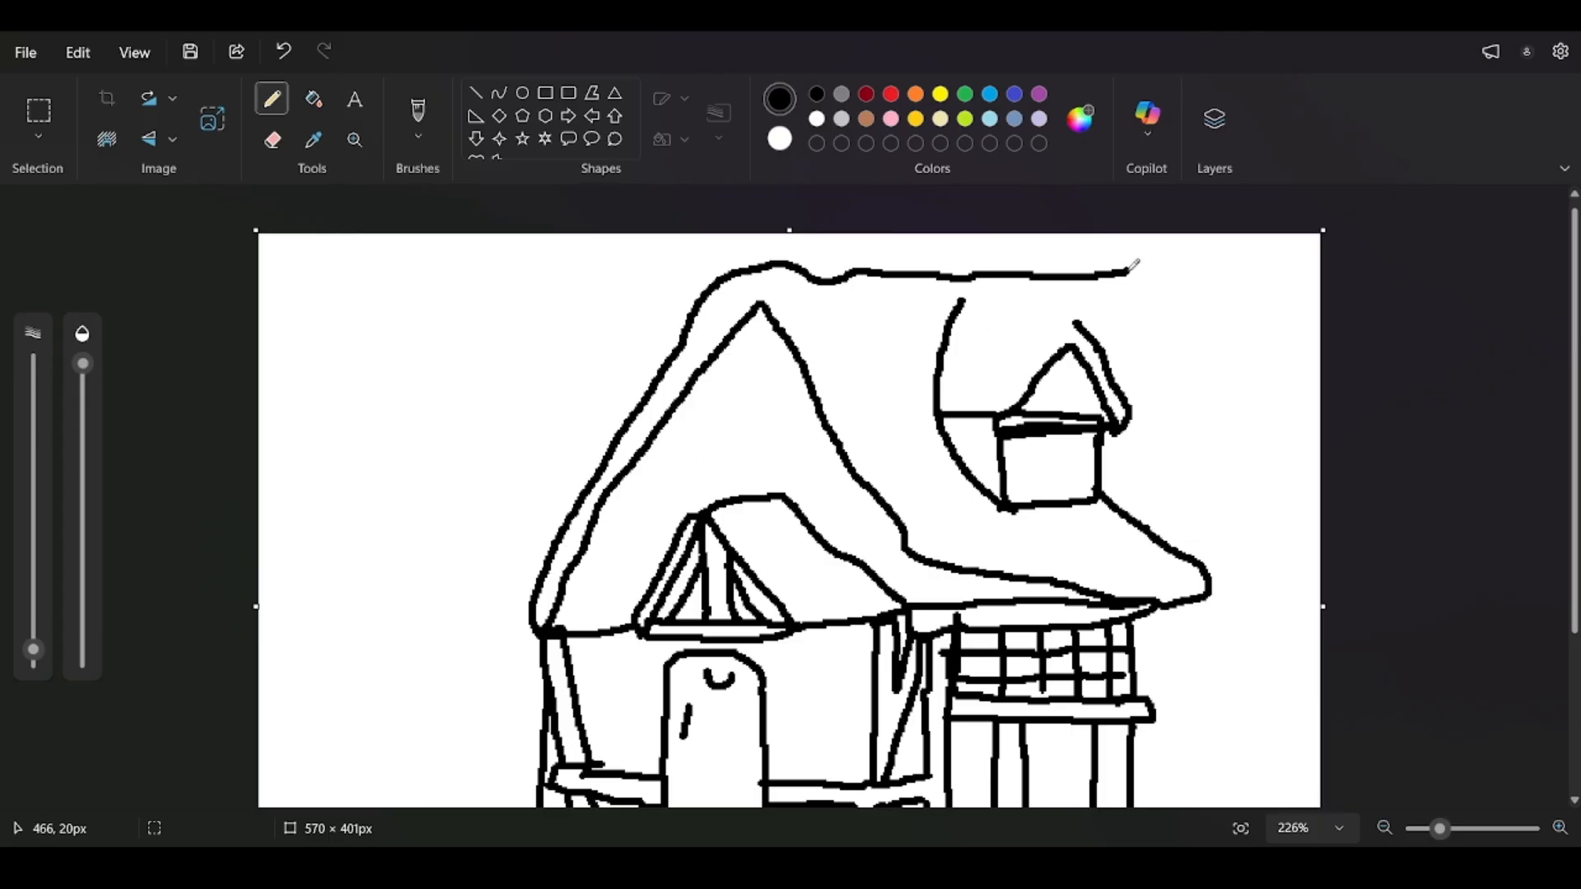
mouse_move(1135, 264)
left_mouse_down()
mouse_move(1209, 261)
mouse_move(1199, 391)
mouse_move(1164, 504)
left_mouse_up()
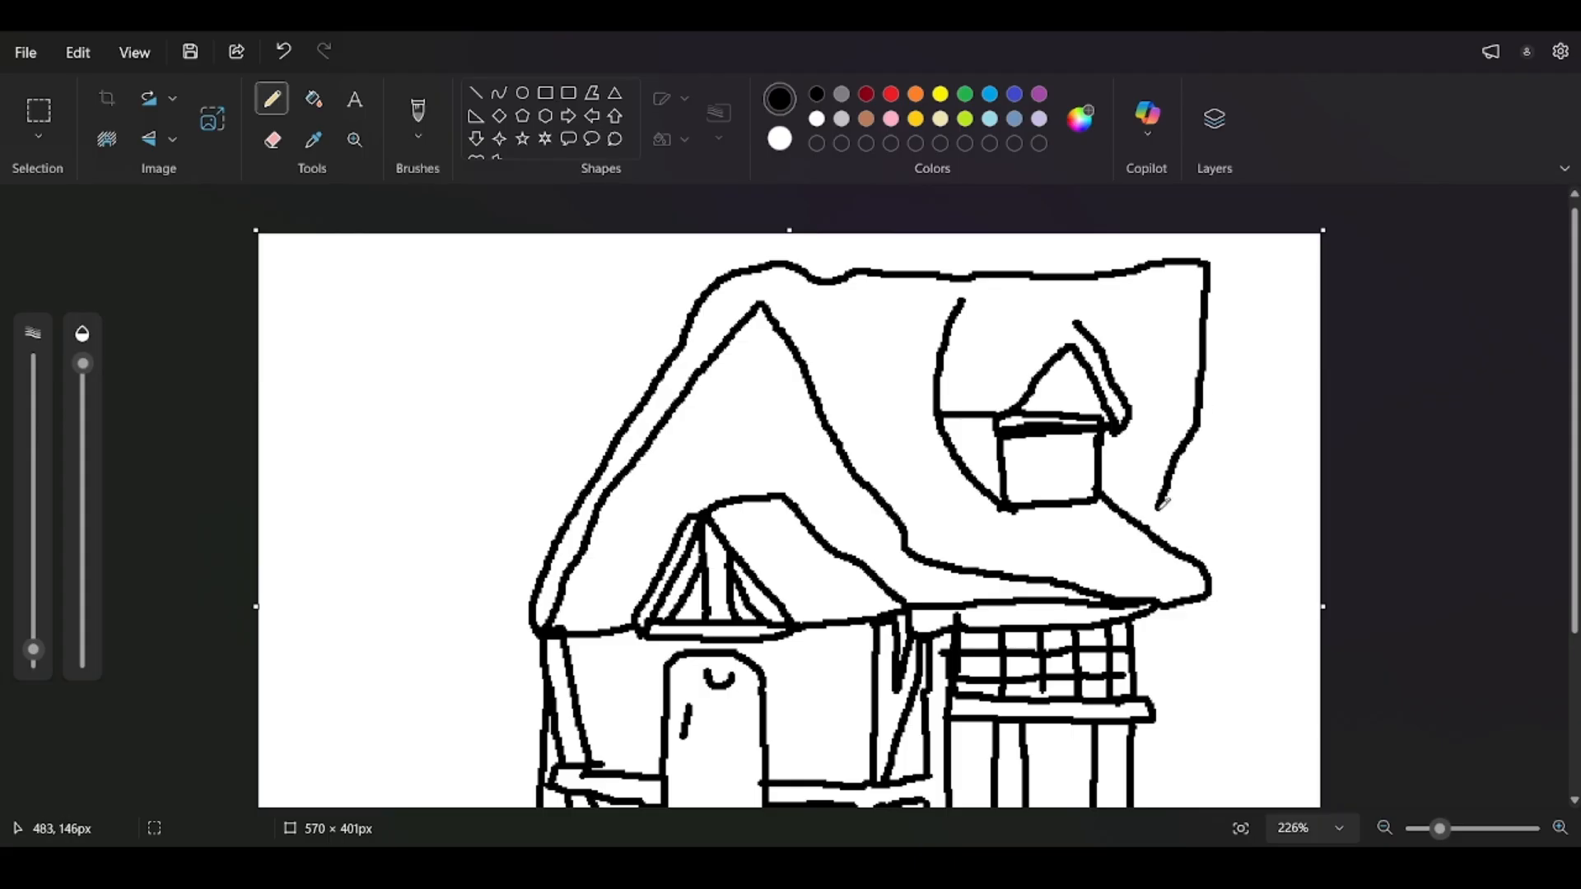
key("ctrl+z")
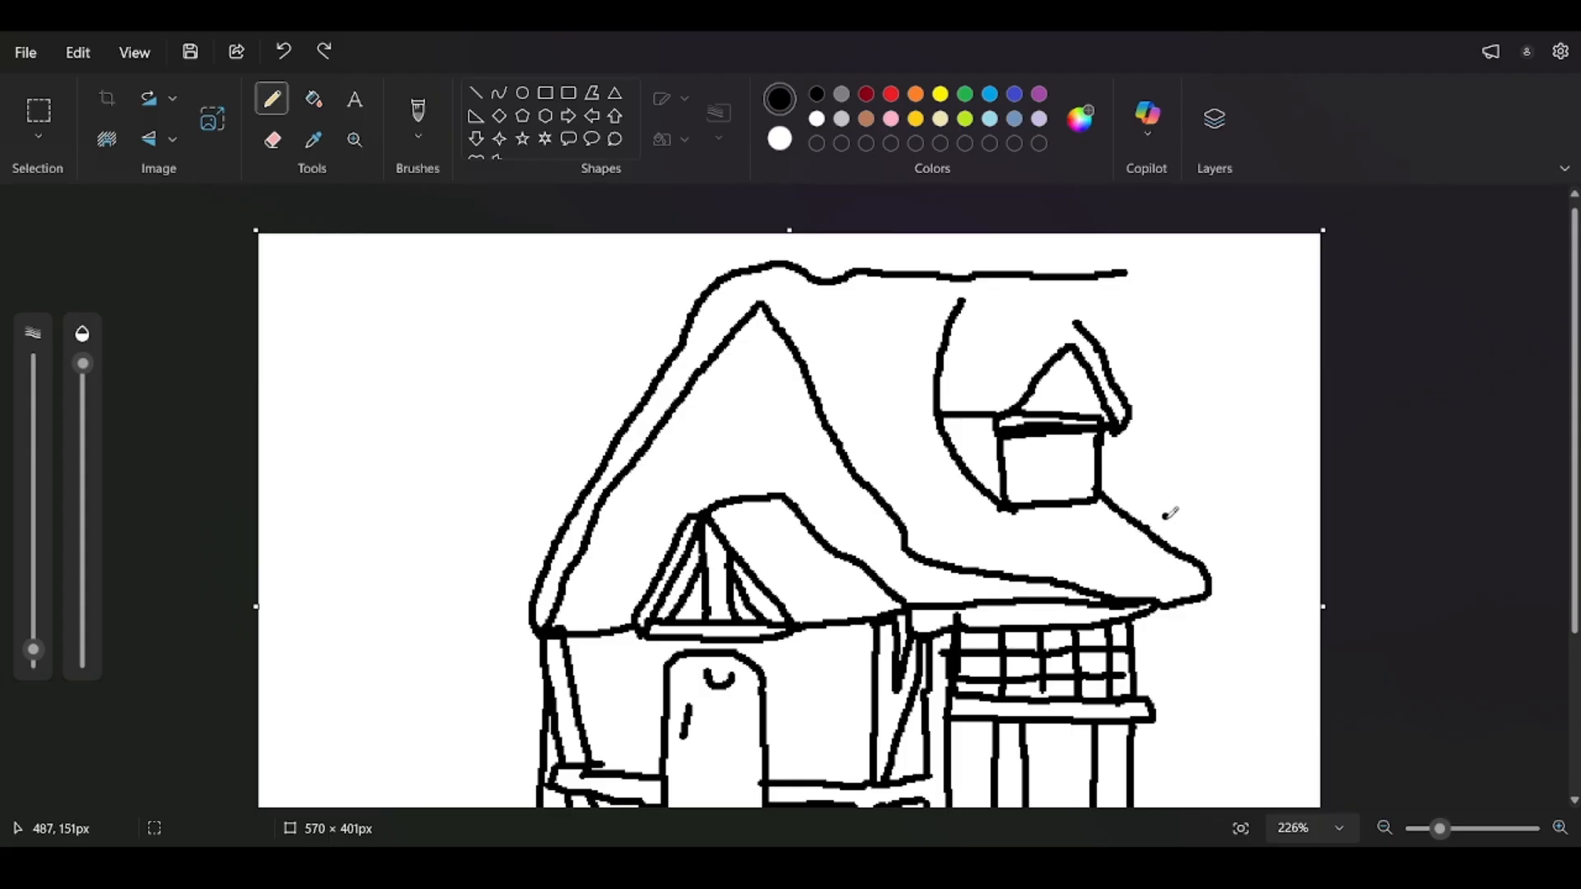
mouse_move(1164, 540)
left_mouse_down()
mouse_move(1201, 539)
mouse_move(1223, 498)
mouse_move(1233, 277)
mouse_move(1114, 274)
left_mouse_up()
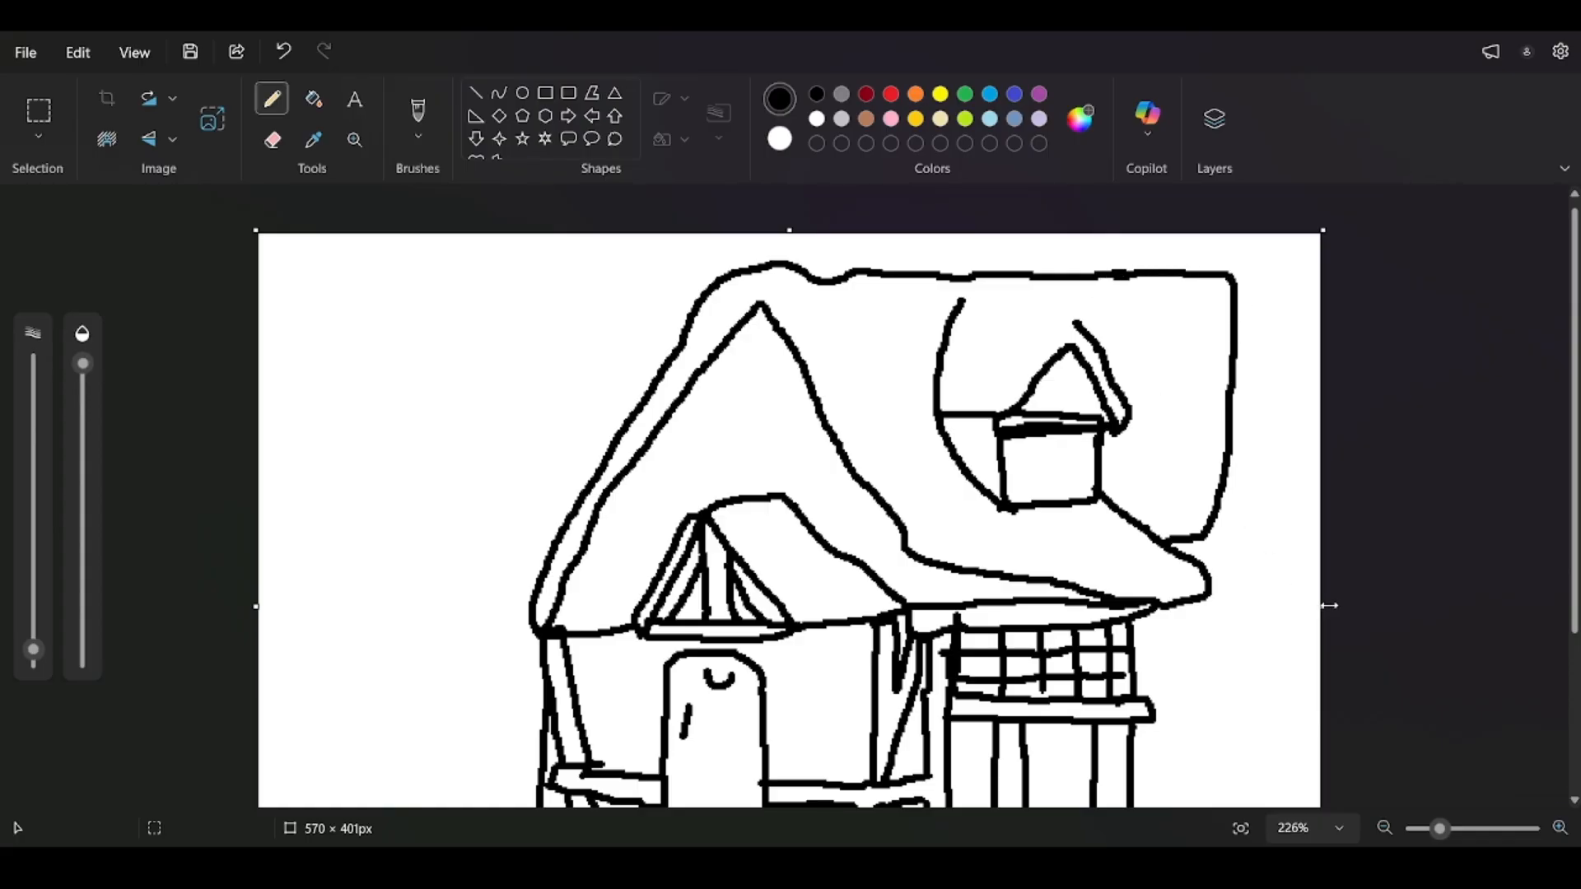
Widen the canvas to 639 px and draw a narrow drooping roof flap from the ridge's right end.
left_click_drag(1323, 607, 1452, 606)
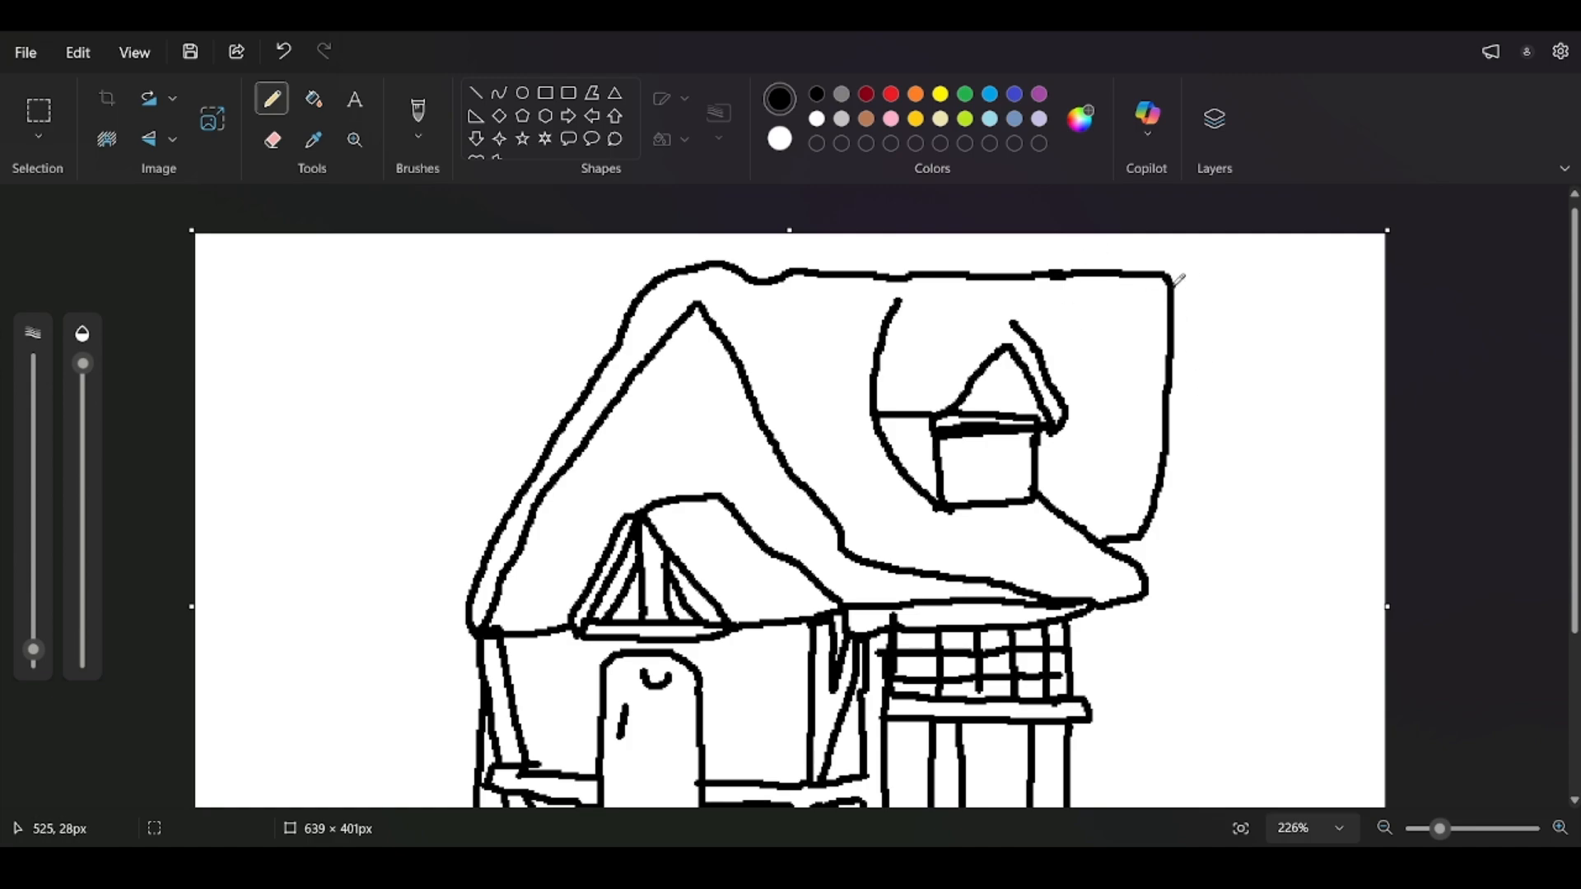
mouse_move(1172, 286)
left_mouse_down()
mouse_move(1231, 522)
mouse_move(1191, 335)
left_mouse_up()
key("ctrl+z")
mouse_move(1173, 283)
left_mouse_down()
mouse_move(1205, 521)
mouse_move(1256, 557)
mouse_move(1222, 491)
mouse_move(1186, 332)
left_mouse_up()
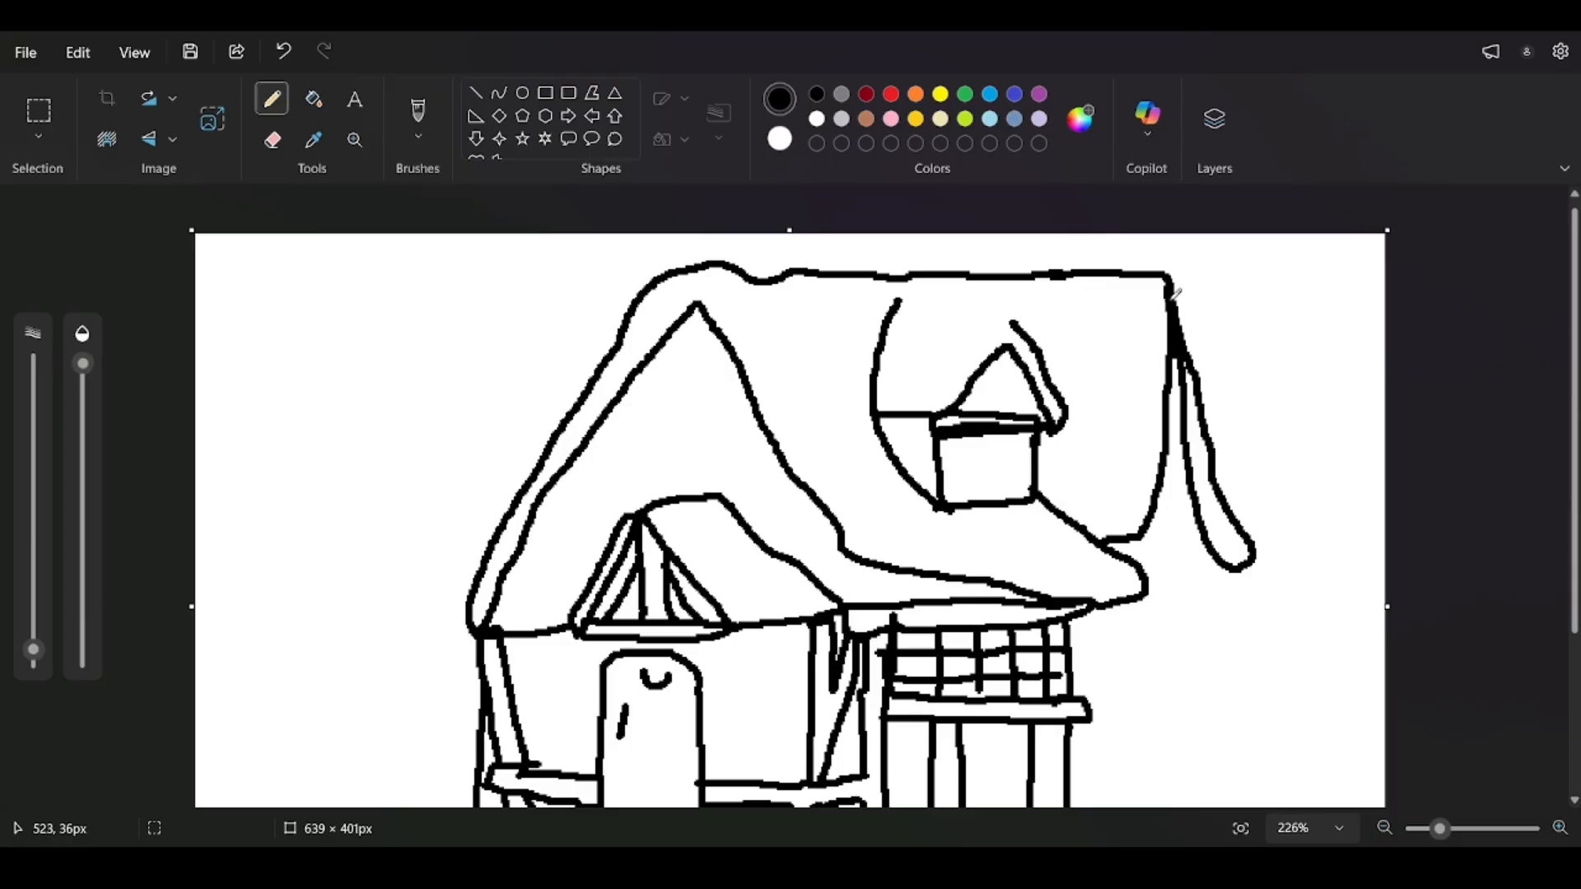
Draw the house's right side wall from the tip of the drooping roof flap down to the base slab.
scroll(1161, 408, "down", 3)
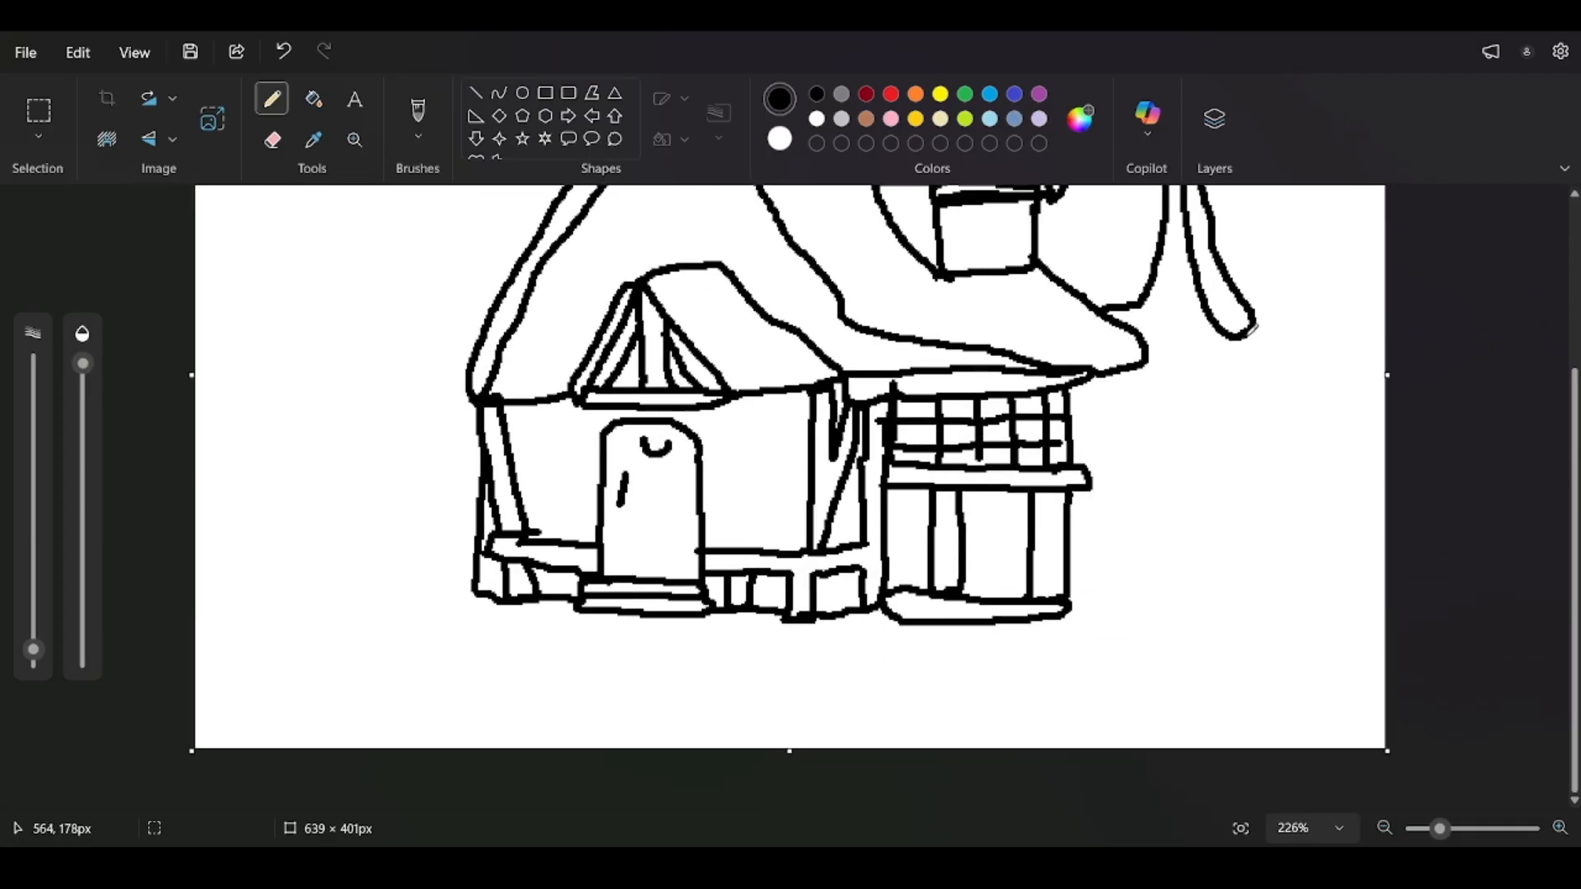
mouse_move(1252, 329)
left_mouse_down()
mouse_move(1260, 445)
mouse_move(1239, 484)
mouse_move(1210, 490)
mouse_move(1217, 570)
mouse_move(1079, 589)
left_mouse_up()
key("ctrl+z")
mouse_move(1240, 333)
left_mouse_down()
mouse_move(1236, 429)
mouse_move(1198, 468)
mouse_move(1181, 563)
mouse_move(1071, 608)
left_mouse_up()
scroll(1120, 569, "down", 2)
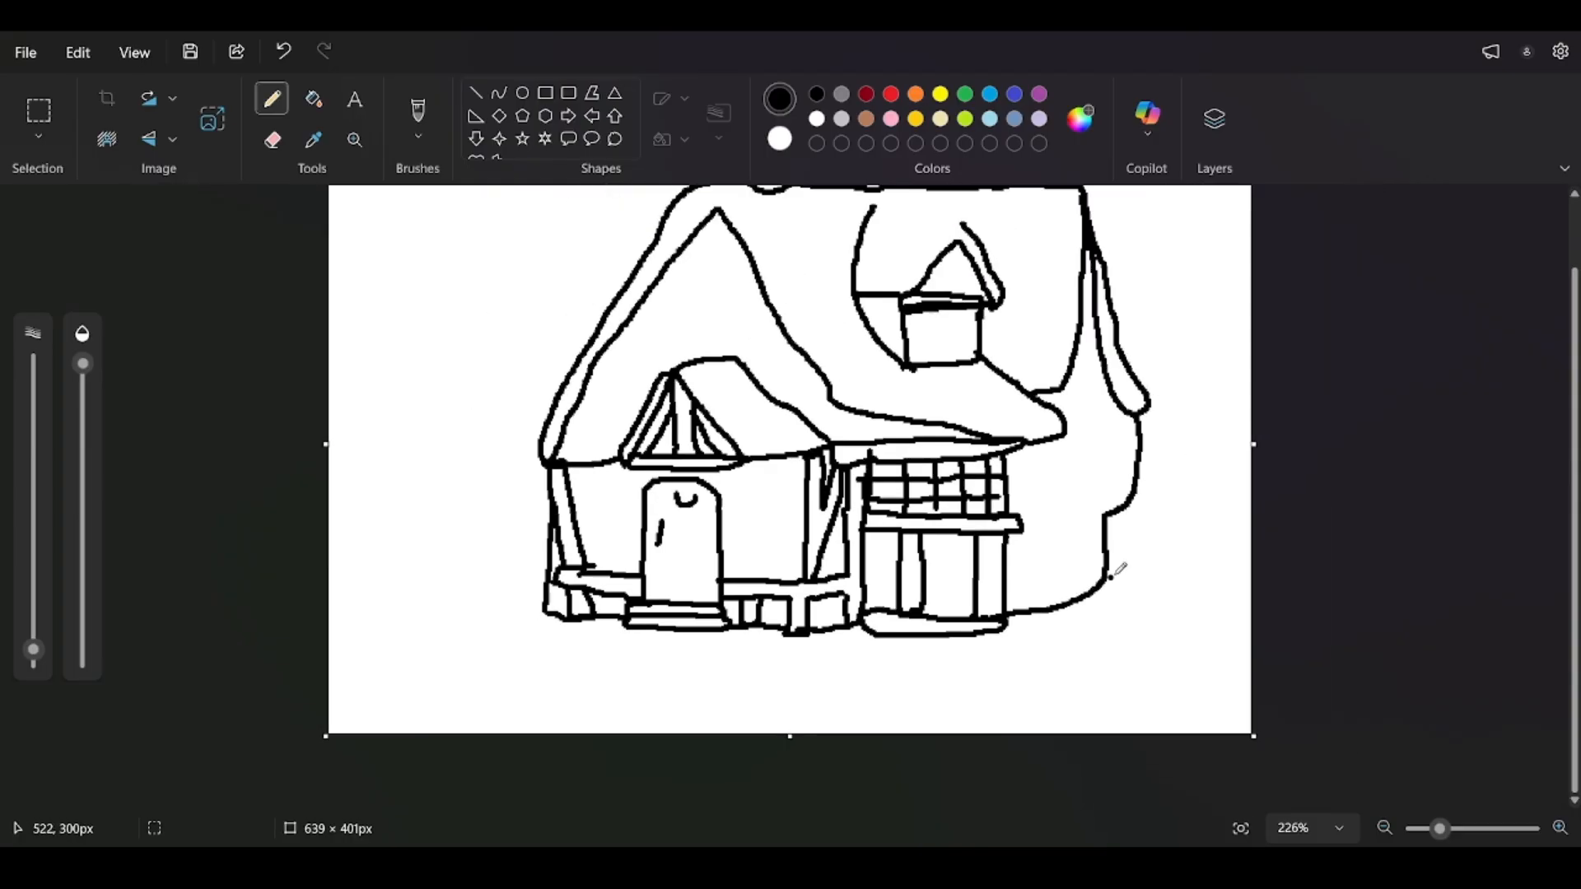
Draw a wide boxed window above the porch roof and a smaller capped window near the peak of the left gable.
scroll(1120, 568, "down", 2)
scroll(655, 399, "up", 5)
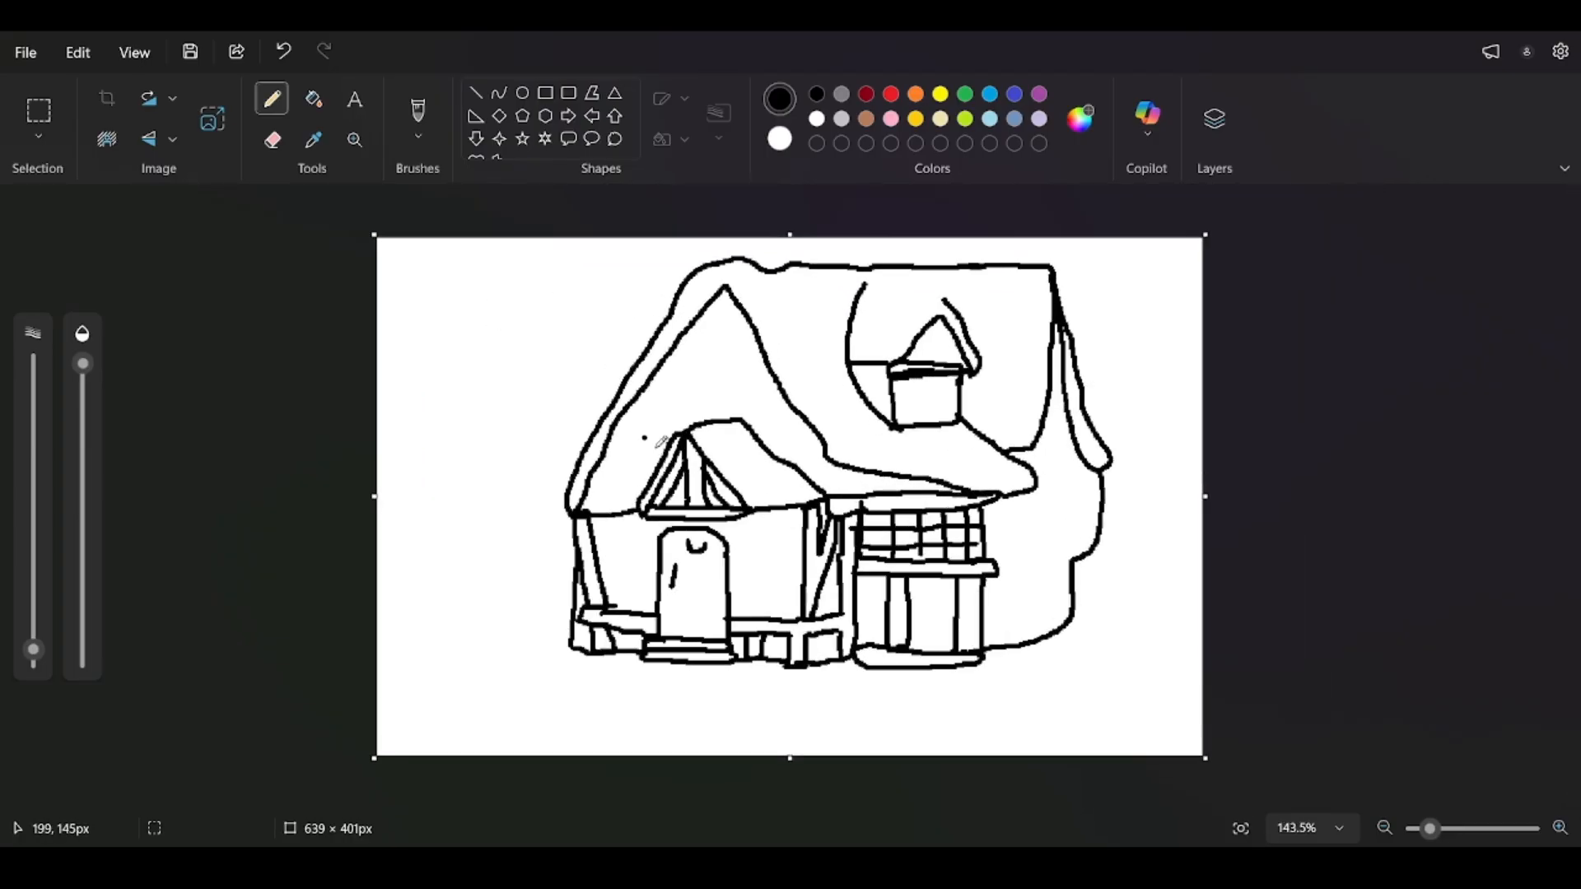
scroll(655, 399, "up", 2)
mouse_move(763, 466)
left_mouse_down()
mouse_move(614, 474)
mouse_move(650, 437)
mouse_move(765, 419)
mouse_move(813, 439)
mouse_move(689, 403)
mouse_move(641, 408)
mouse_move(639, 442)
mouse_move(785, 443)
mouse_move(785, 407)
mouse_move(772, 400)
mouse_move(785, 476)
mouse_move(758, 493)
mouse_move(645, 492)
mouse_move(654, 462)
mouse_move(722, 450)
mouse_move(746, 472)
mouse_move(677, 462)
left_mouse_up()
key("ctrl+z")
key("ctrl+z")
key("ctrl+z")
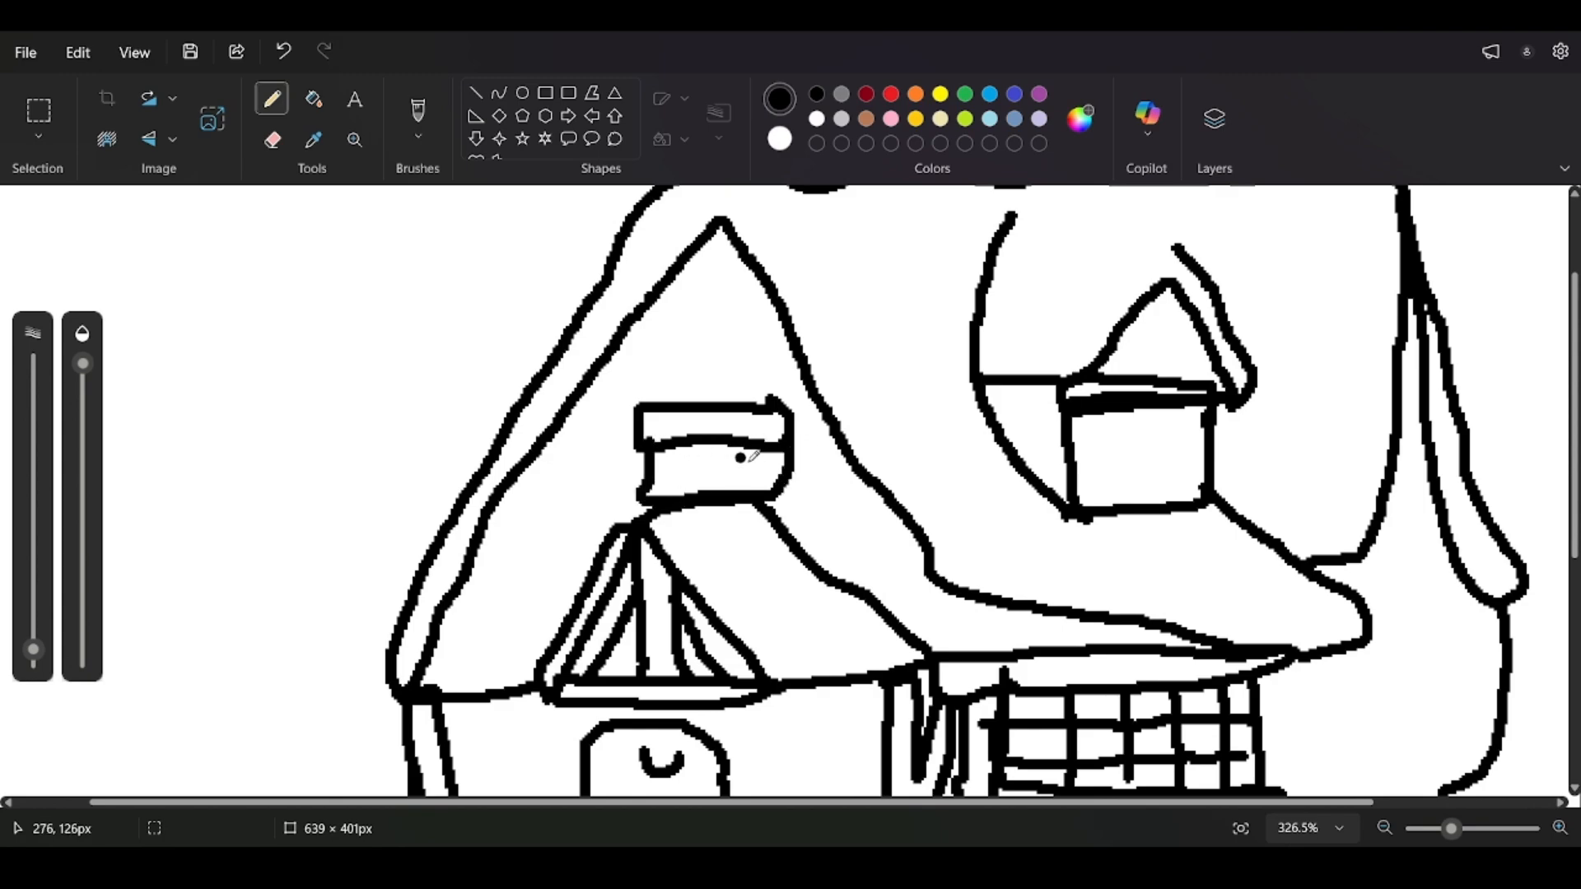
mouse_move(778, 445)
left_mouse_down()
mouse_move(752, 481)
mouse_move(665, 480)
mouse_move(656, 445)
mouse_move(725, 449)
left_mouse_up()
mouse_move(753, 284)
left_mouse_down()
mouse_move(648, 289)
mouse_move(652, 311)
mouse_move(716, 312)
mouse_move(760, 308)
mouse_move(759, 288)
mouse_move(739, 310)
mouse_move(742, 376)
mouse_move(677, 374)
mouse_move(664, 318)
mouse_move(724, 316)
mouse_move(728, 359)
mouse_move(697, 389)
left_mouse_up()
left_click_drag(744, 327, 678, 327)
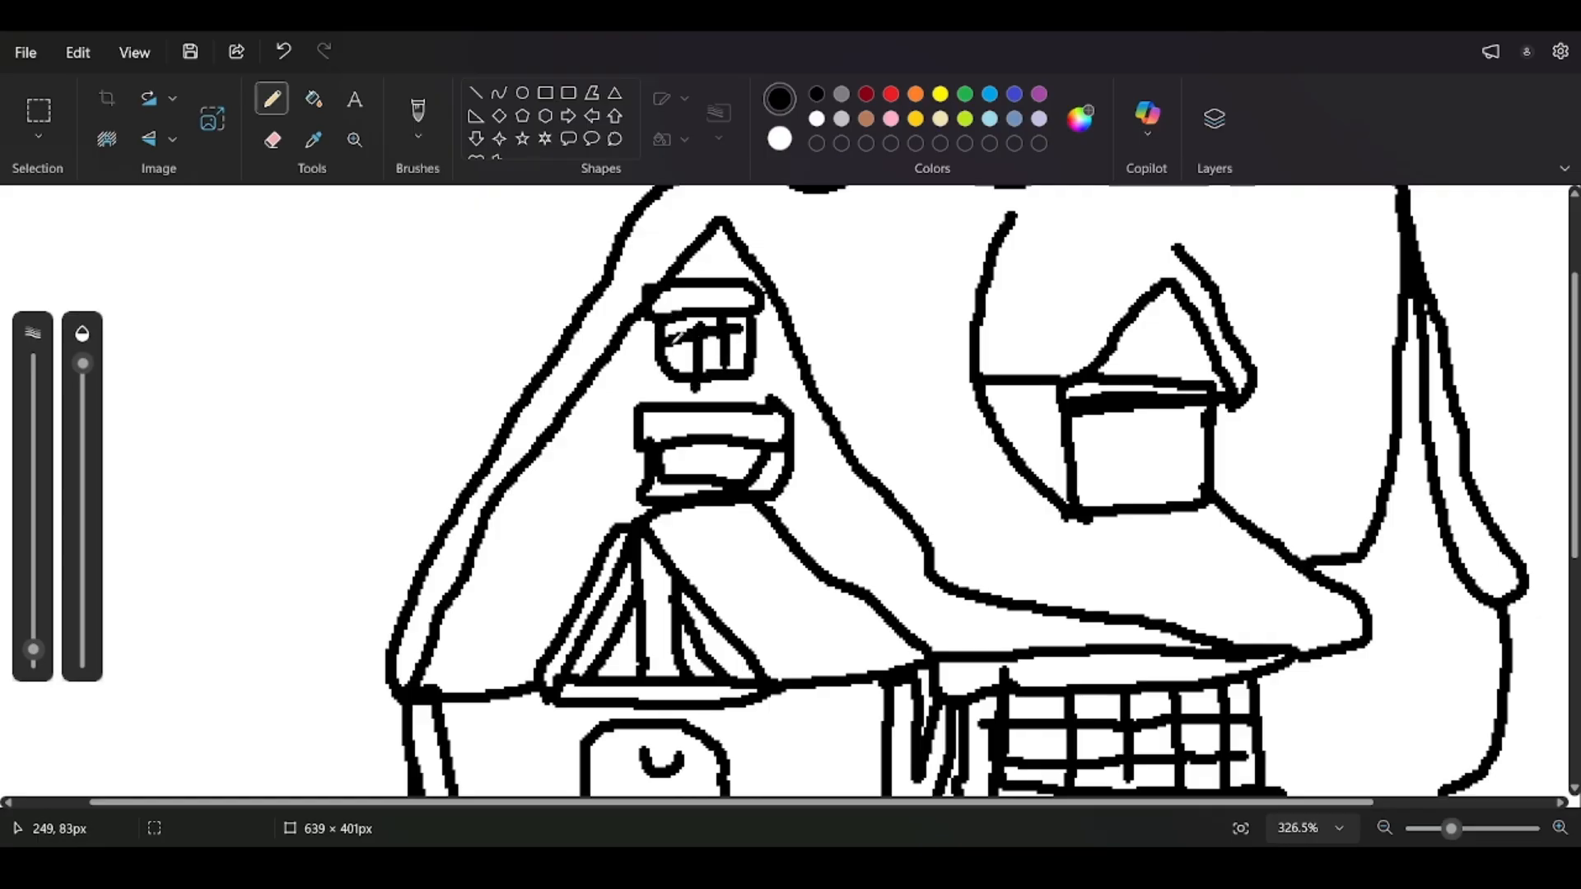
key("ctrl+z")
key("ctrl+z")
key("ctrl+z")
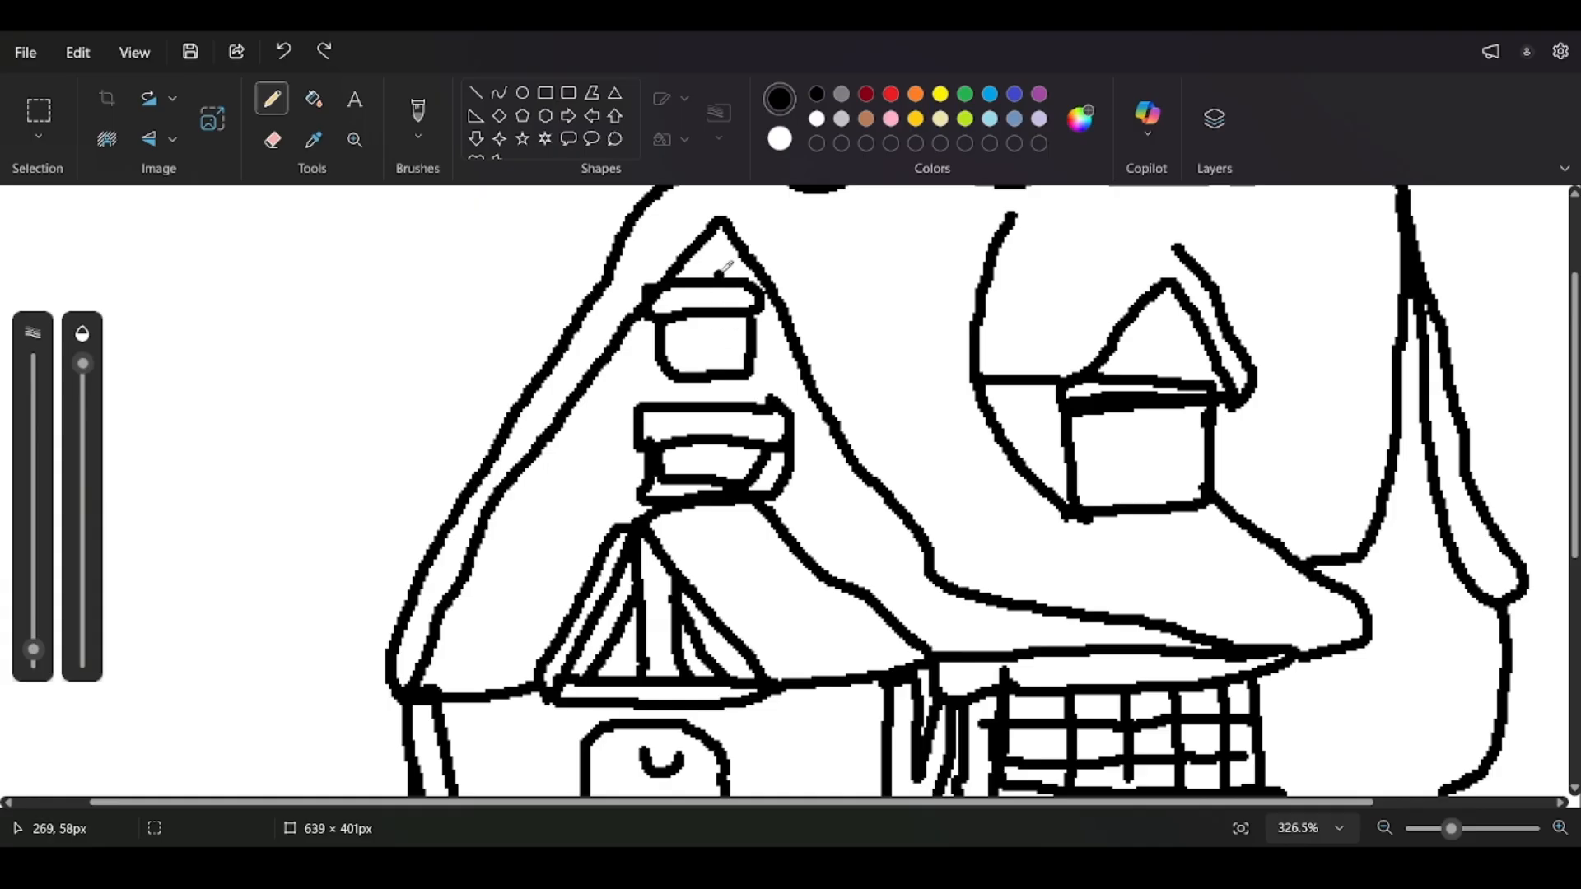
Draw crossing timber lines at the left gable's peak and brick joints around its two windows.
mouse_move(721, 219)
left_mouse_down()
mouse_move(721, 277)
mouse_move(687, 262)
left_mouse_up()
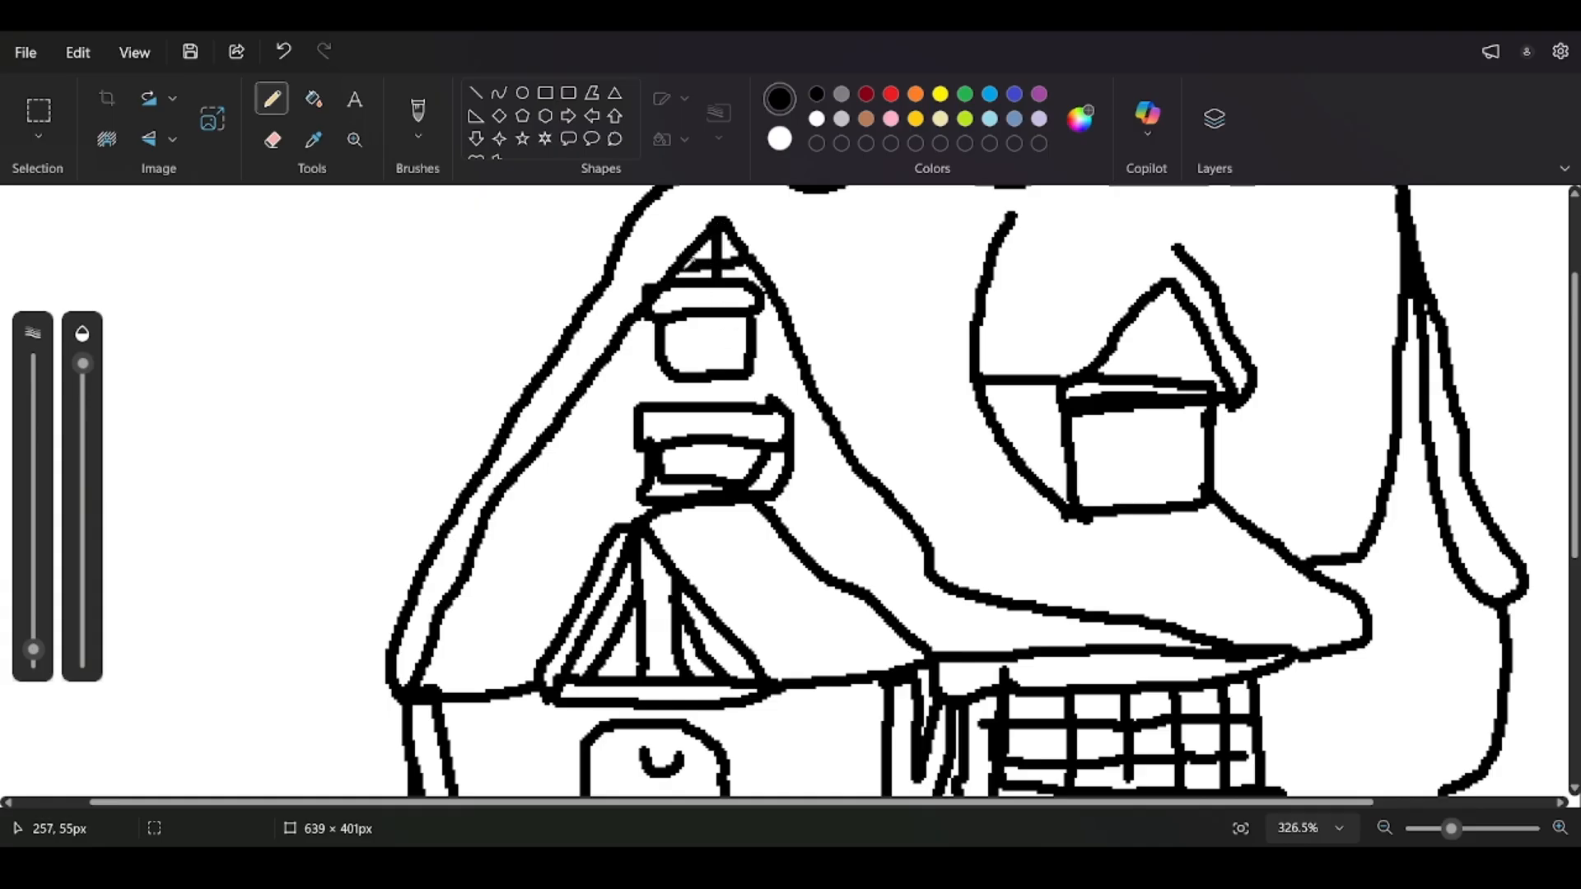
left_click_drag(793, 341, 754, 345)
left_click_drag(659, 352, 575, 353)
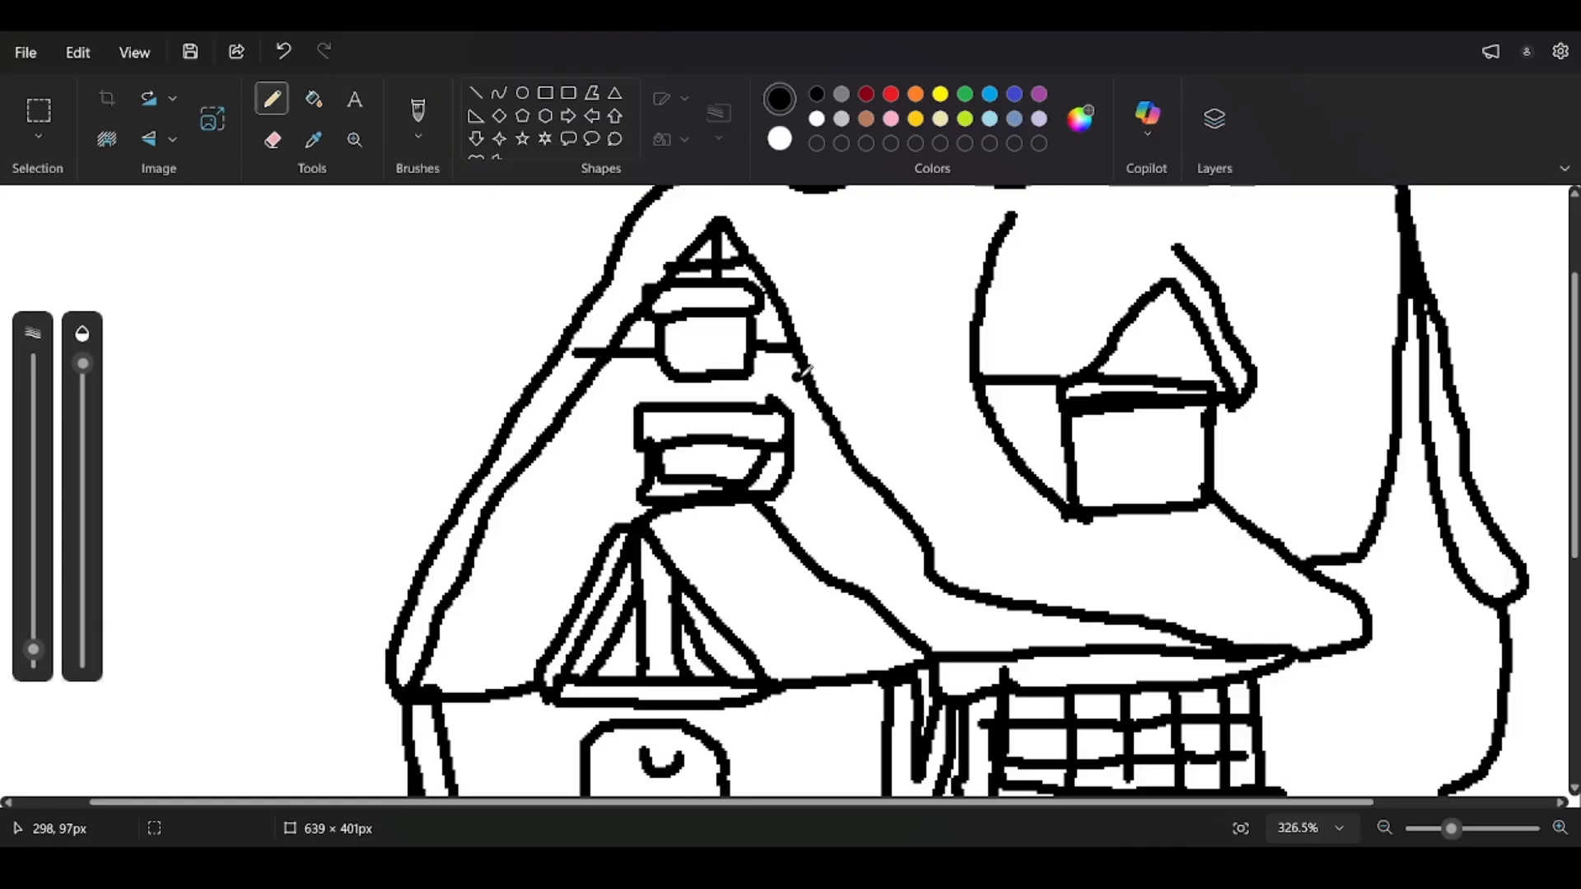
mouse_move(774, 344)
left_mouse_down()
mouse_move(769, 392)
mouse_move(721, 404)
left_mouse_up()
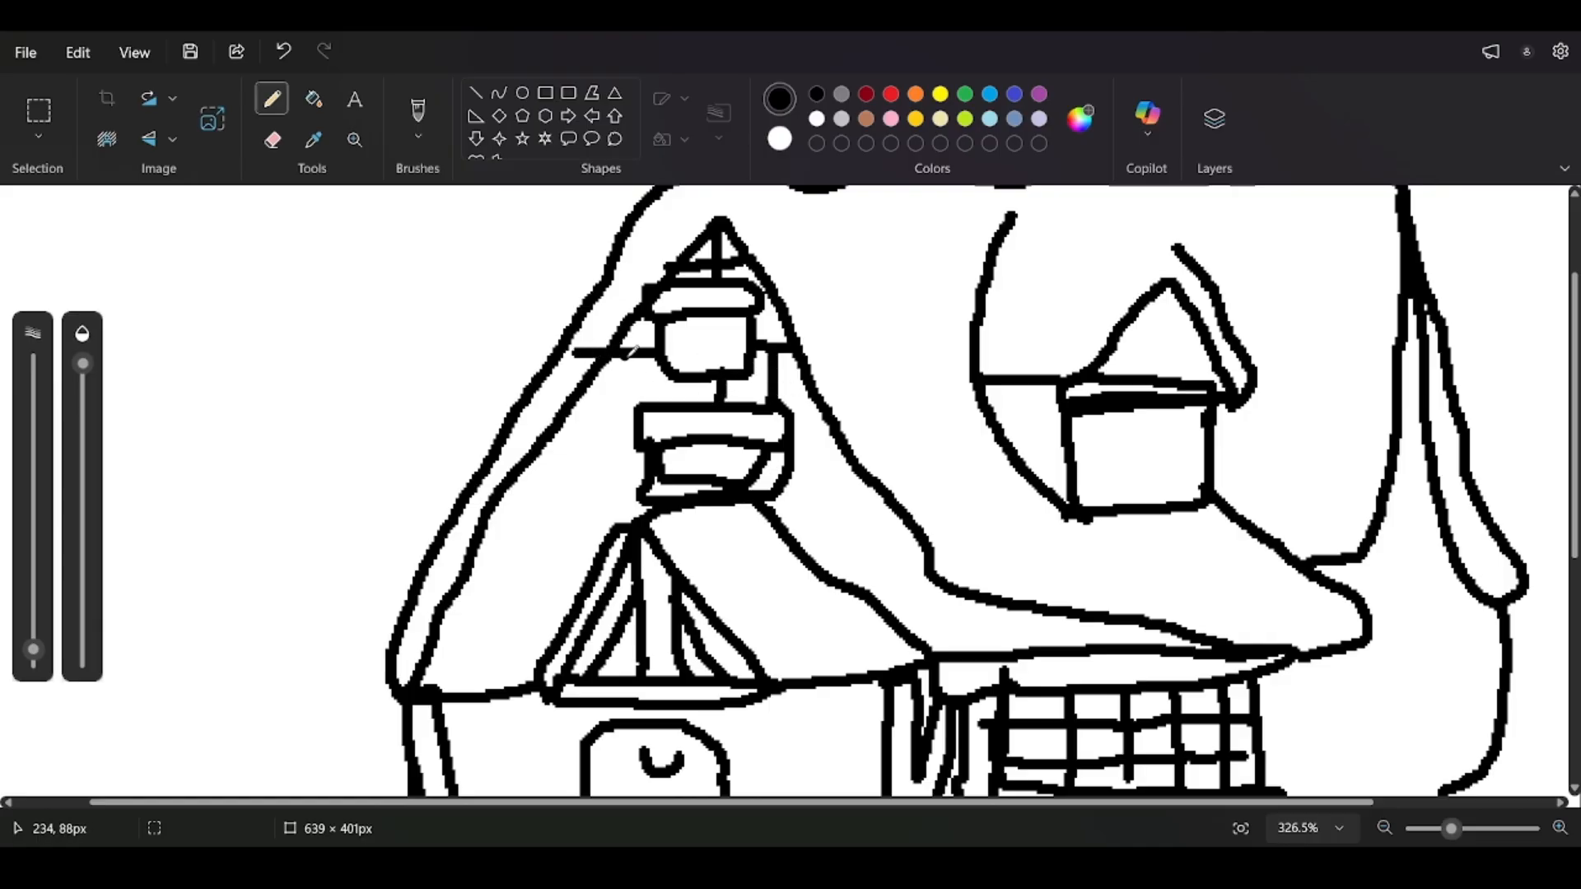
left_click_drag(633, 356, 631, 410)
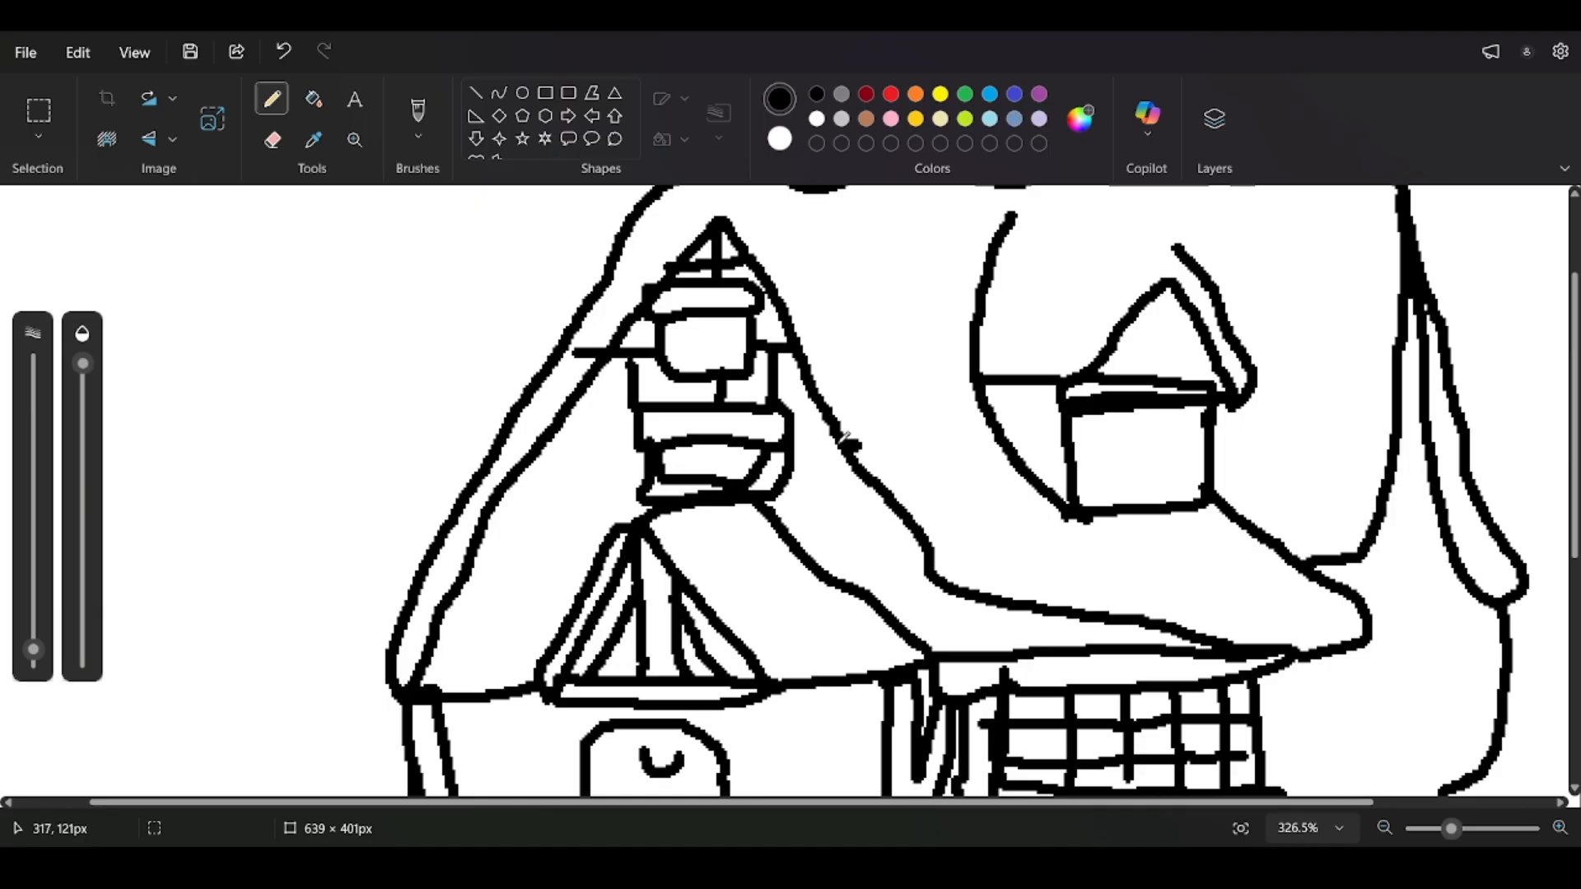
left_click_drag(848, 444, 552, 437)
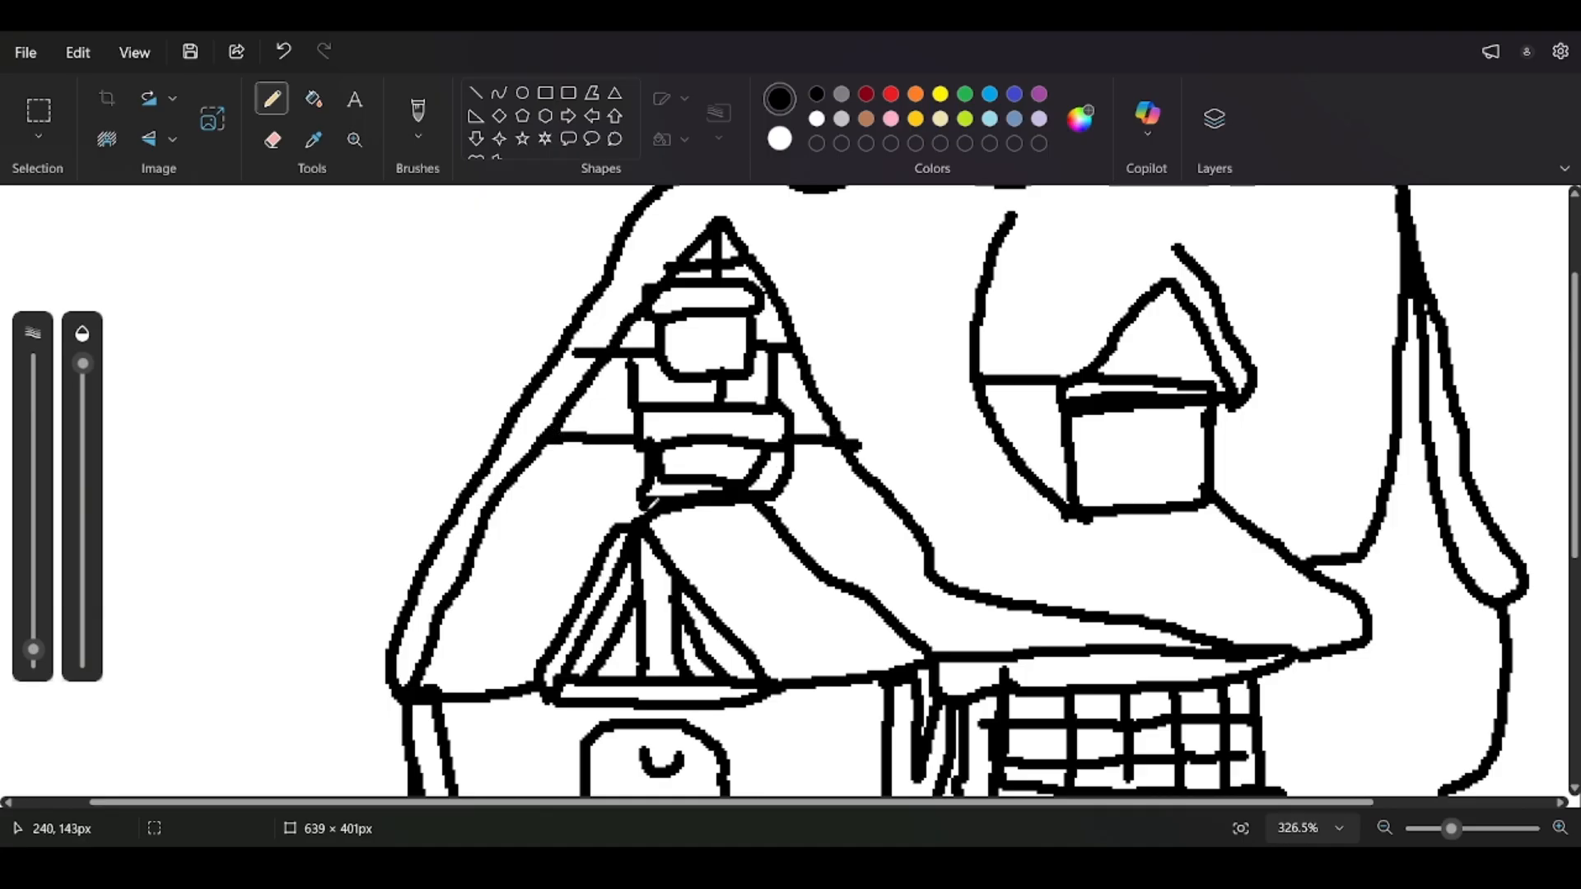
Draw brick joints in the left gable's lower corner, beside the porch roof and along the sloping band above the gridded window.
scroll(729, 490, "down", 3)
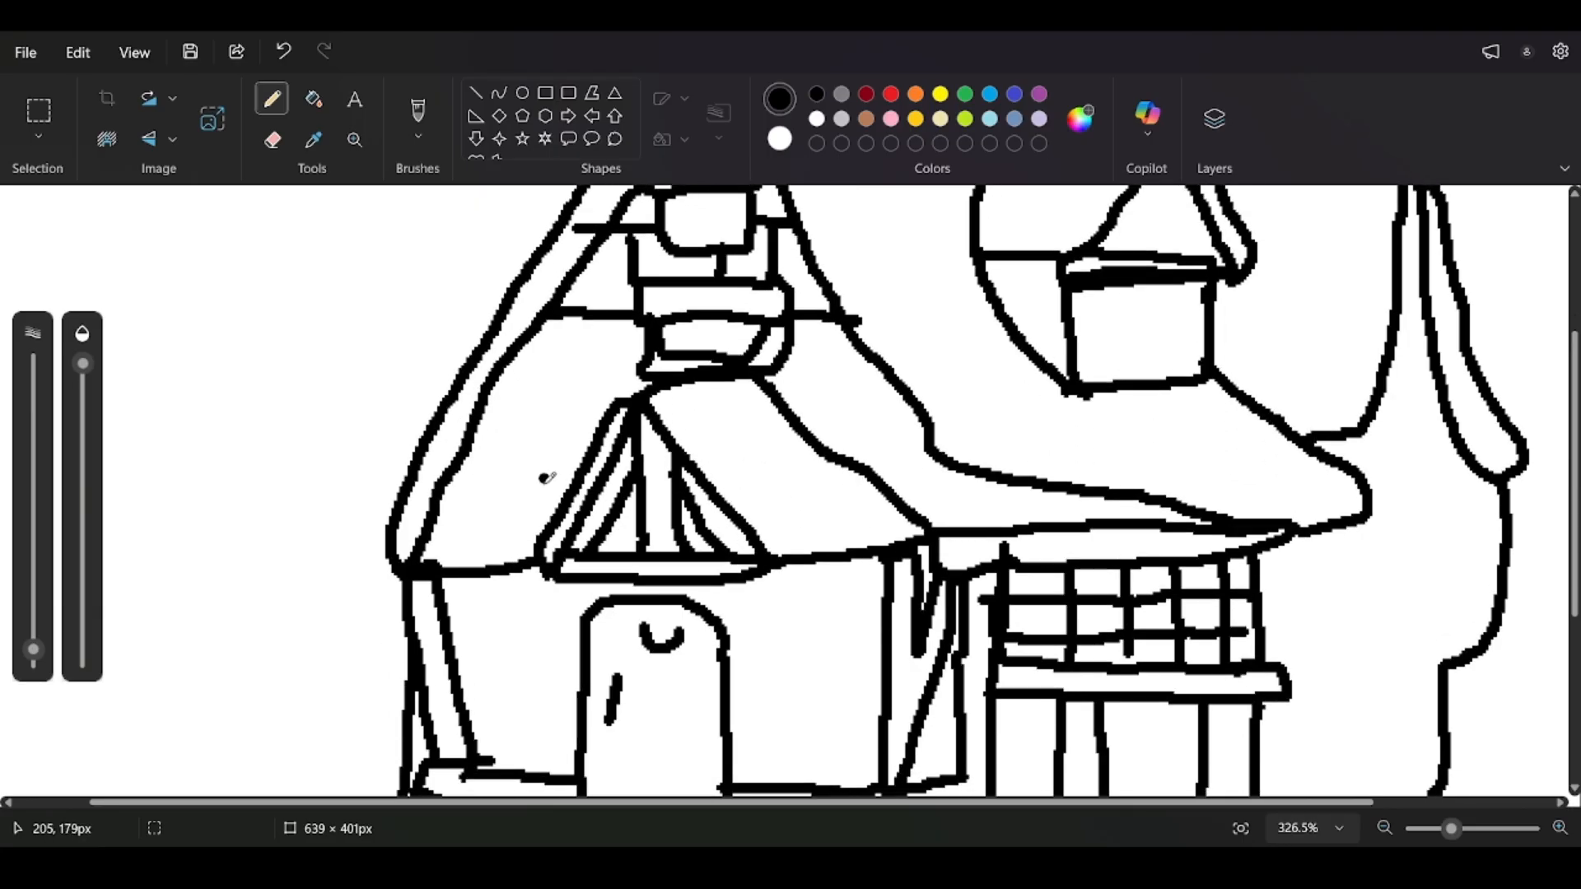
mouse_move(498, 565)
left_mouse_down()
mouse_move(499, 482)
mouse_move(516, 465)
mouse_move(564, 468)
mouse_move(462, 481)
mouse_move(511, 510)
mouse_move(514, 552)
left_mouse_up()
key("ctrl+z")
key("ctrl+z")
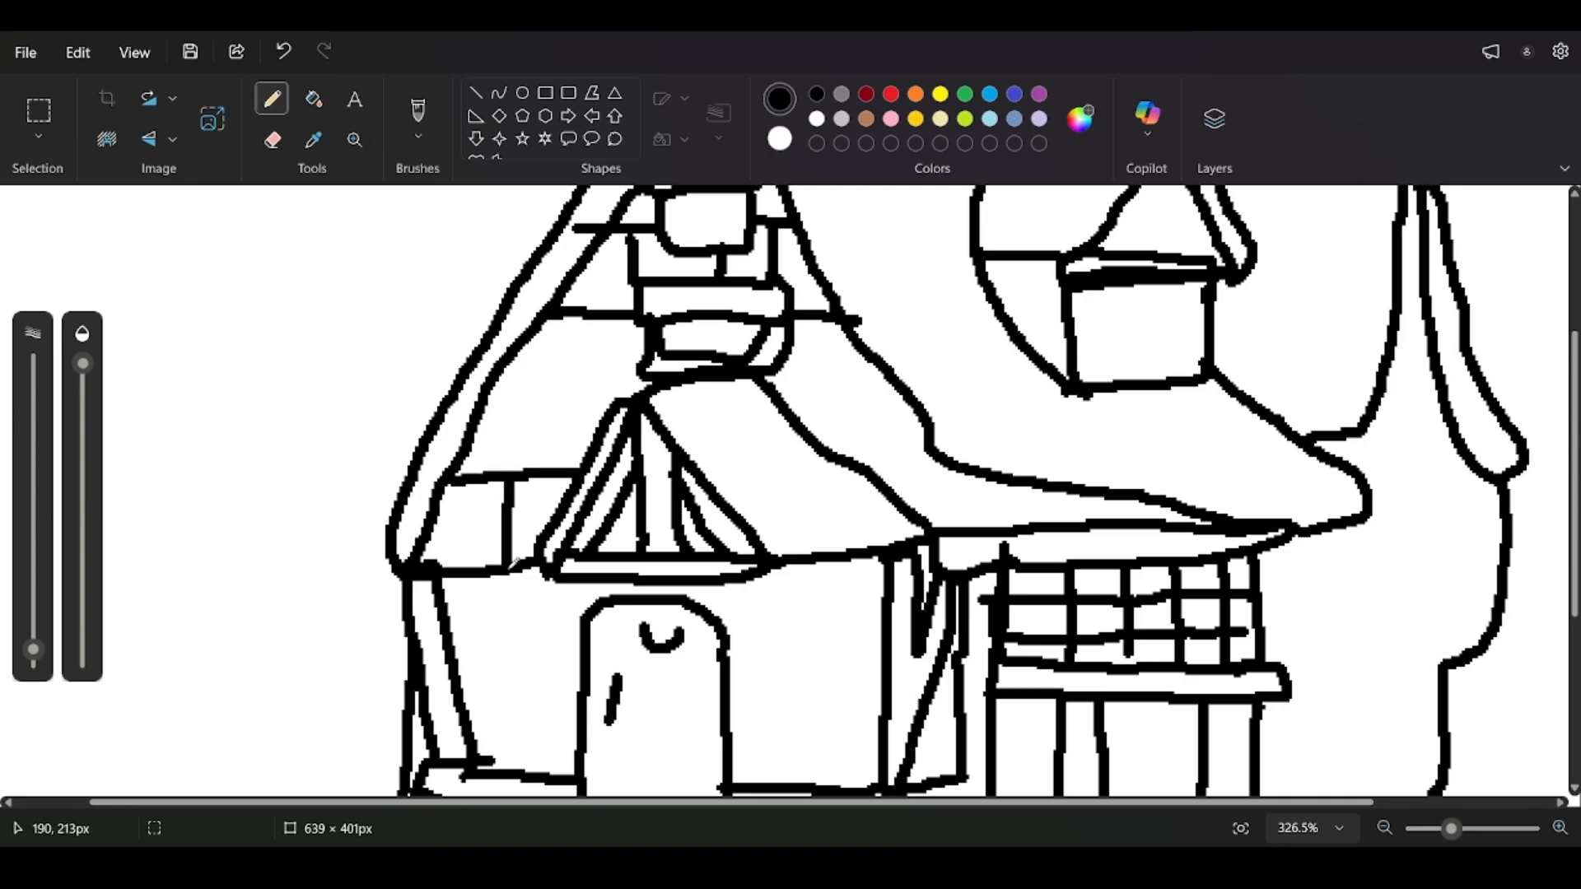
mouse_move(819, 436)
left_mouse_down()
mouse_move(912, 435)
mouse_move(894, 438)
mouse_move(898, 504)
mouse_move(911, 447)
mouse_move(935, 437)
mouse_move(962, 464)
mouse_move(964, 524)
left_mouse_up()
left_click_drag(1099, 492, 1102, 519)
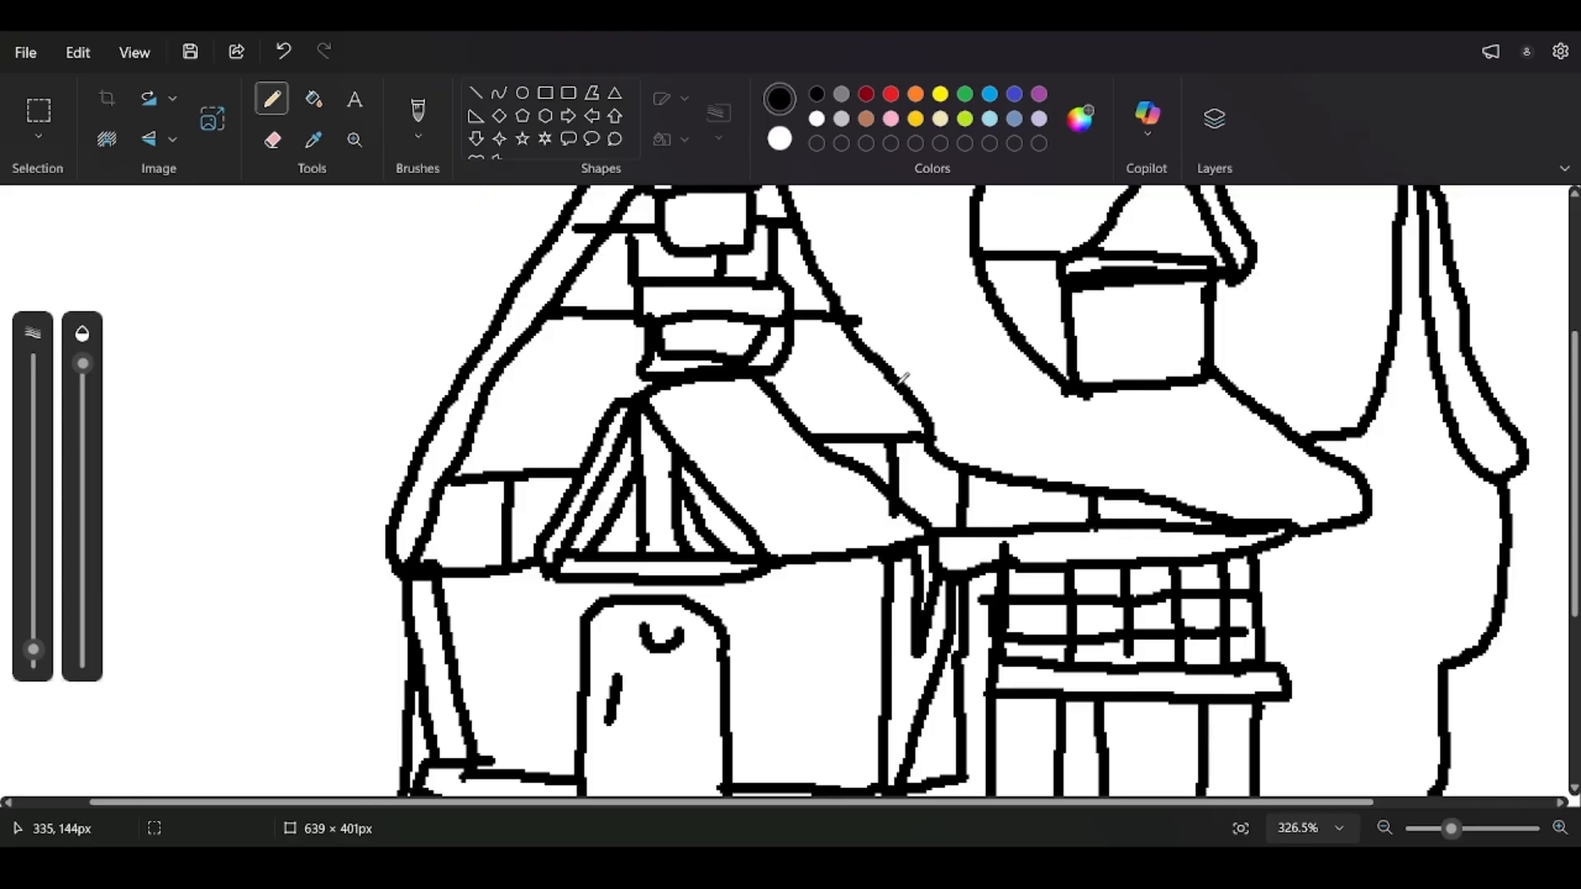
Fill the left gable's middle section with horizontal brick courses and staggered vertical joints on both sides of the porch roof.
left_click_drag(906, 383, 767, 381)
mouse_move(667, 374)
left_mouse_down()
mouse_move(477, 393)
mouse_move(548, 403)
mouse_move(546, 471)
left_mouse_up()
left_click_drag(598, 310, 602, 384)
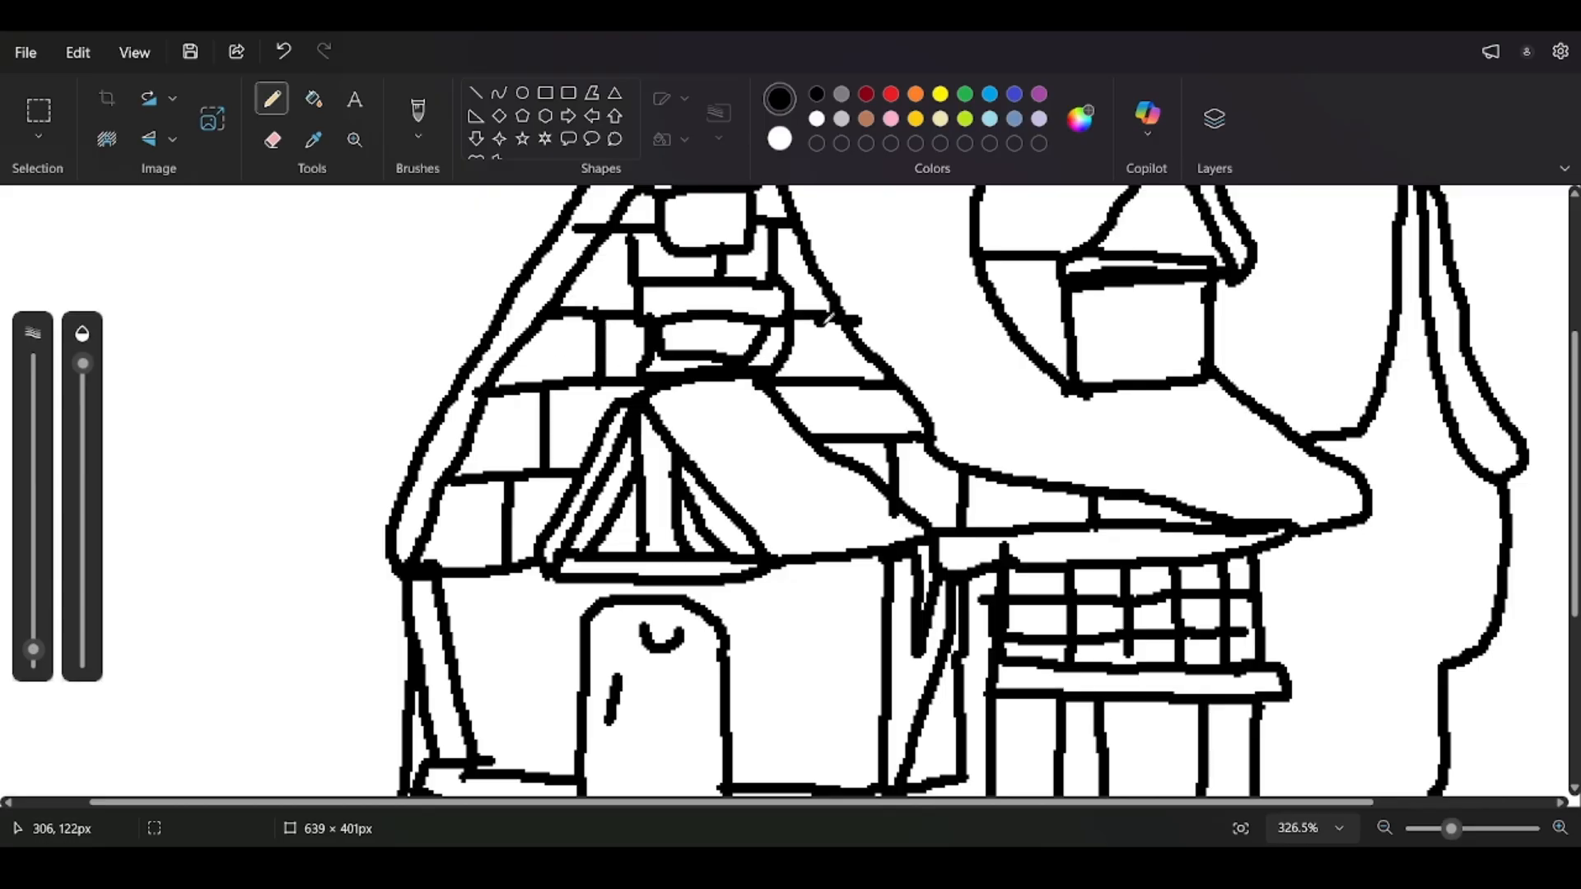
left_click_drag(824, 321, 840, 448)
Draw the bay's side wall straight down from the eave's tip and curve it back to the base slab.
scroll(893, 544, "down", 3)
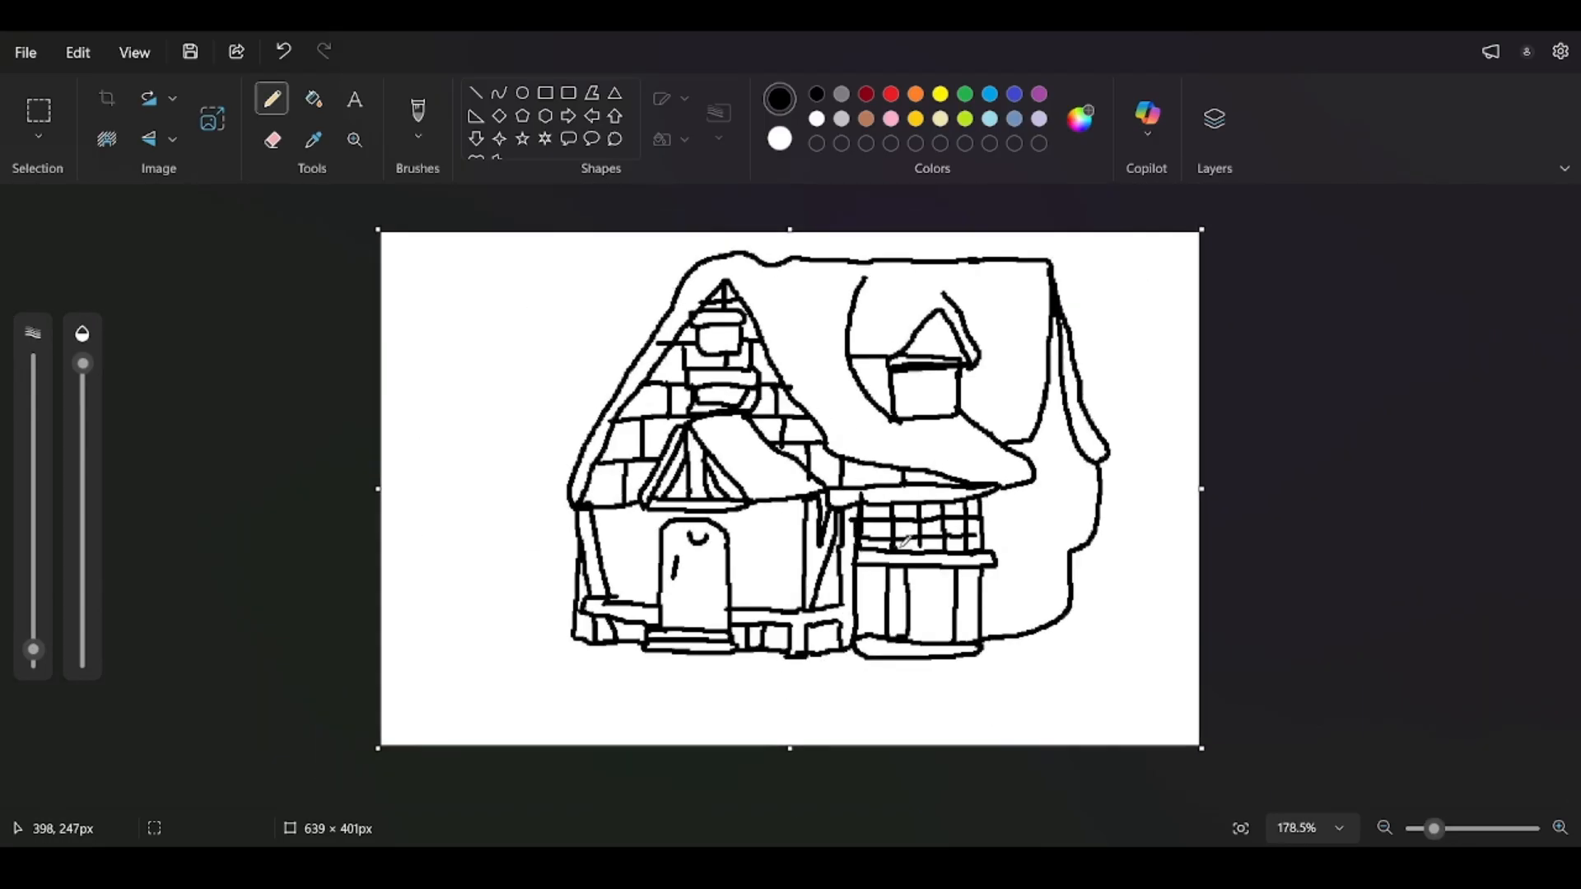
scroll(932, 462, "up", 1)
scroll(887, 373, "down", 1)
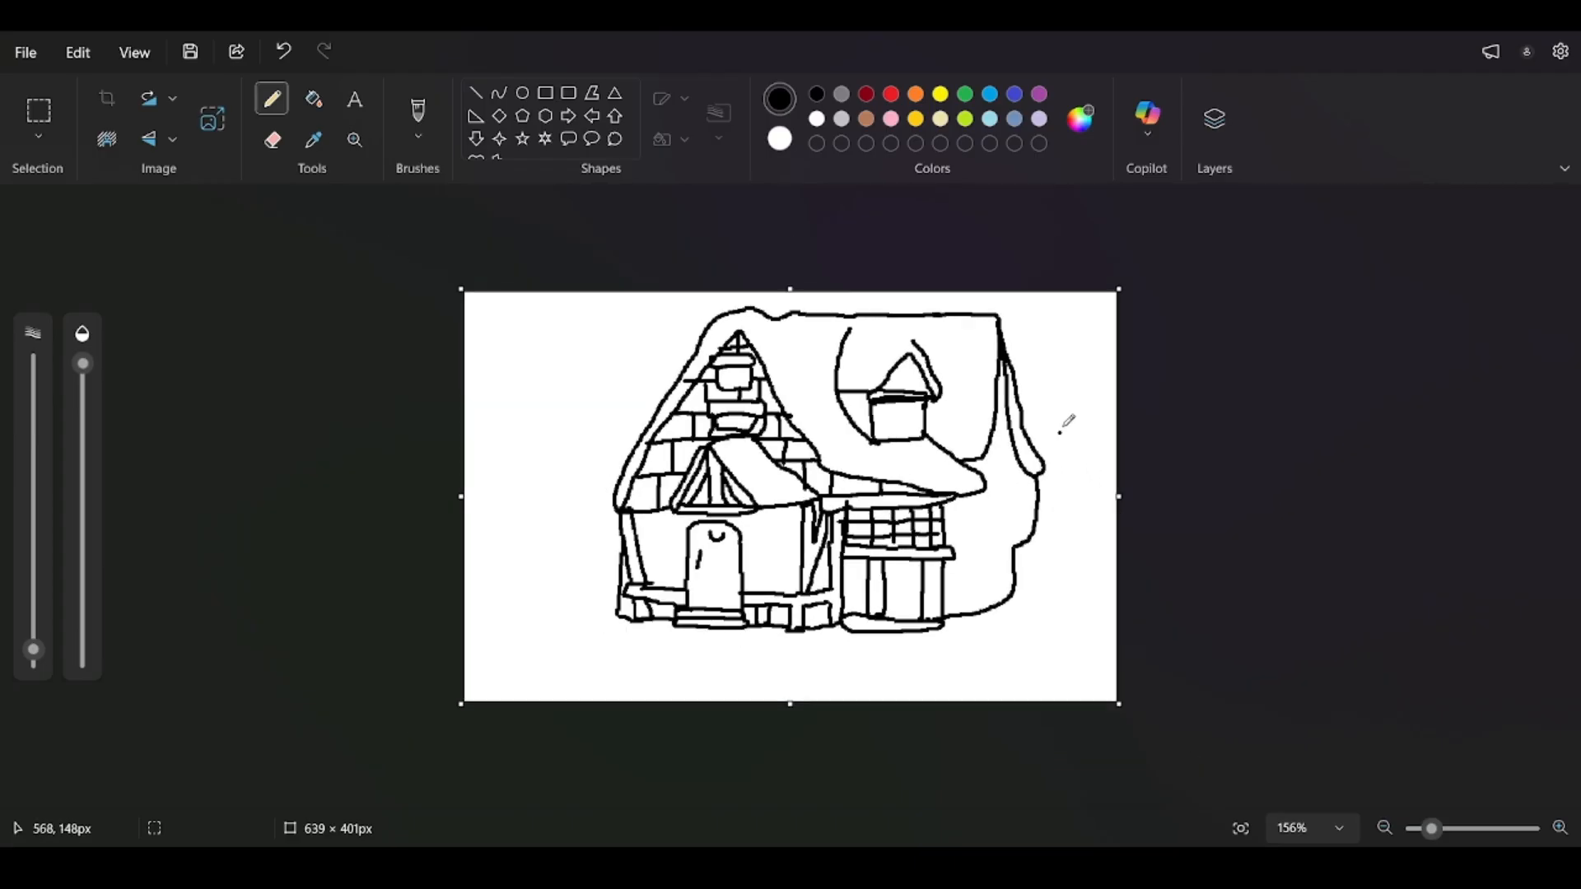
scroll(1067, 424, "up", 2)
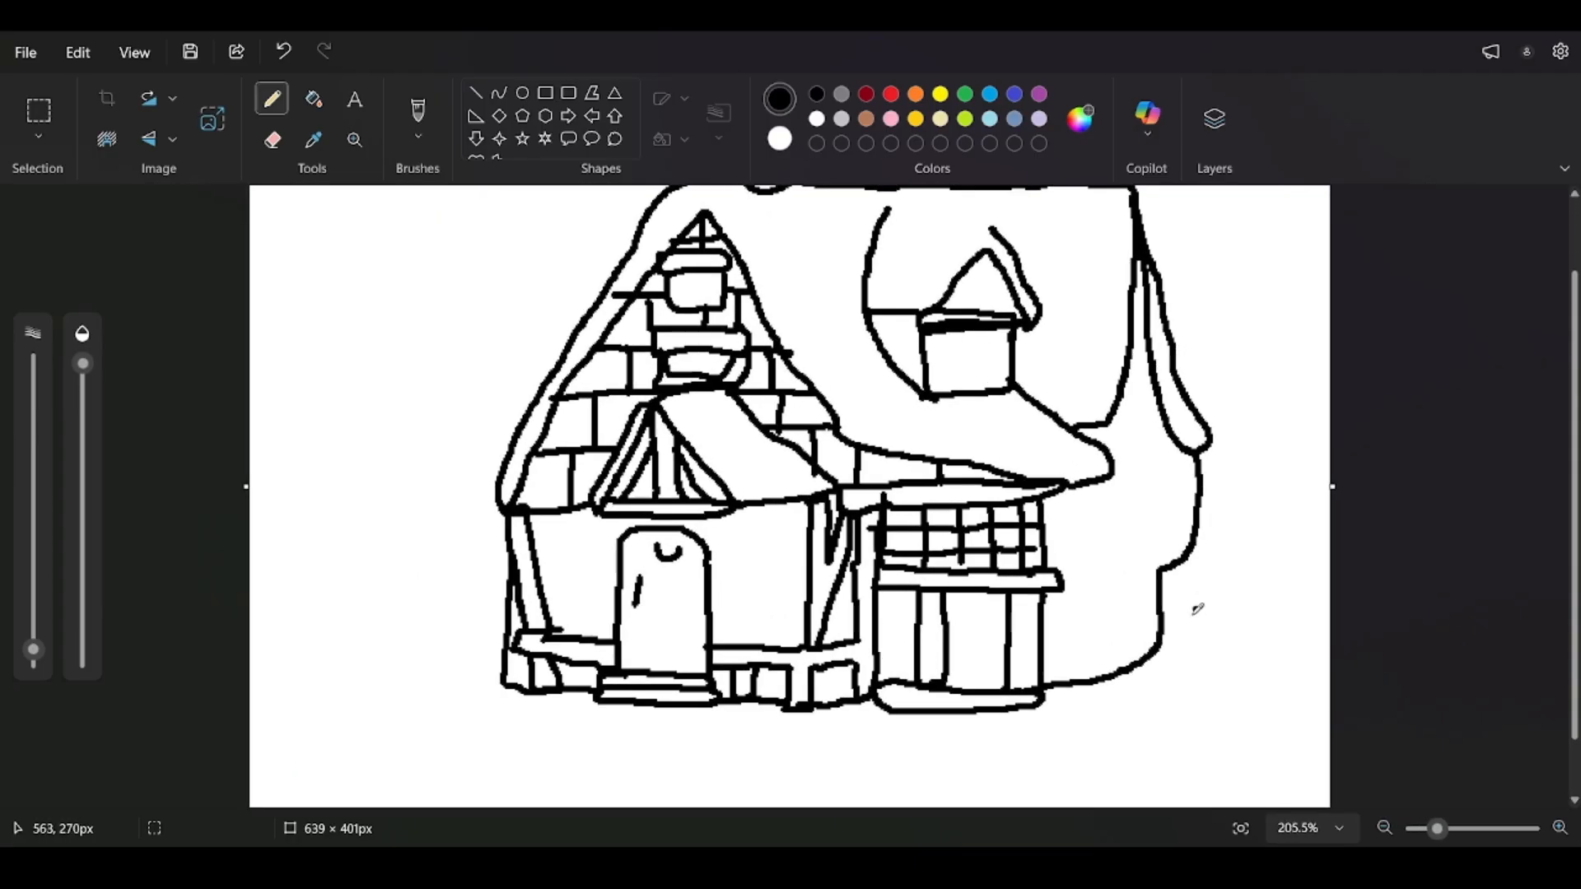
scroll(1197, 609, "up", 1)
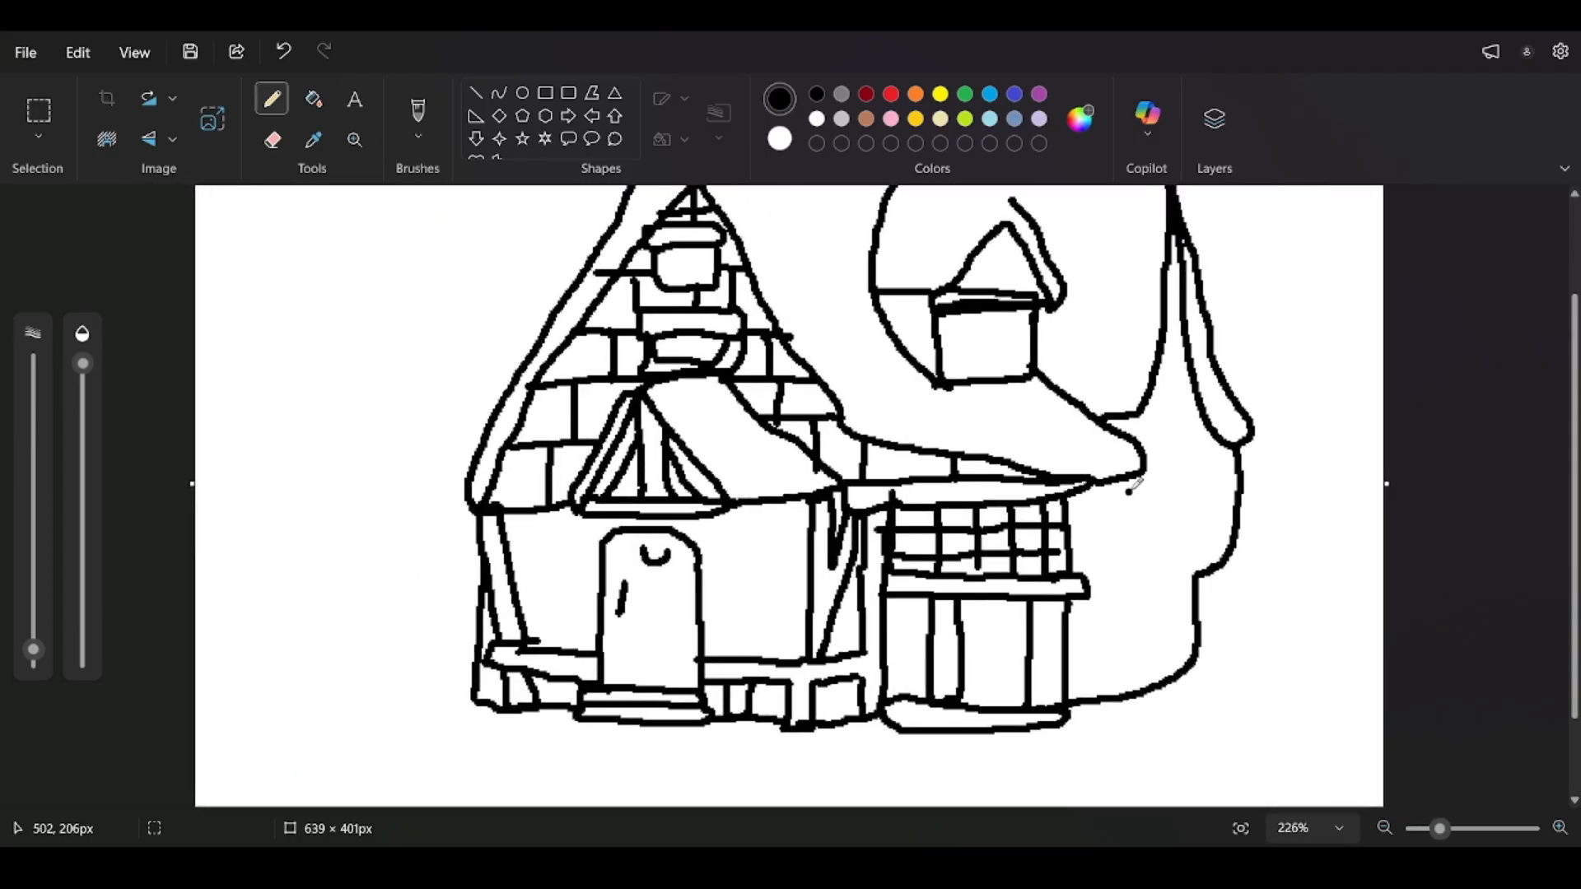
left_click_drag(1139, 476, 1145, 638)
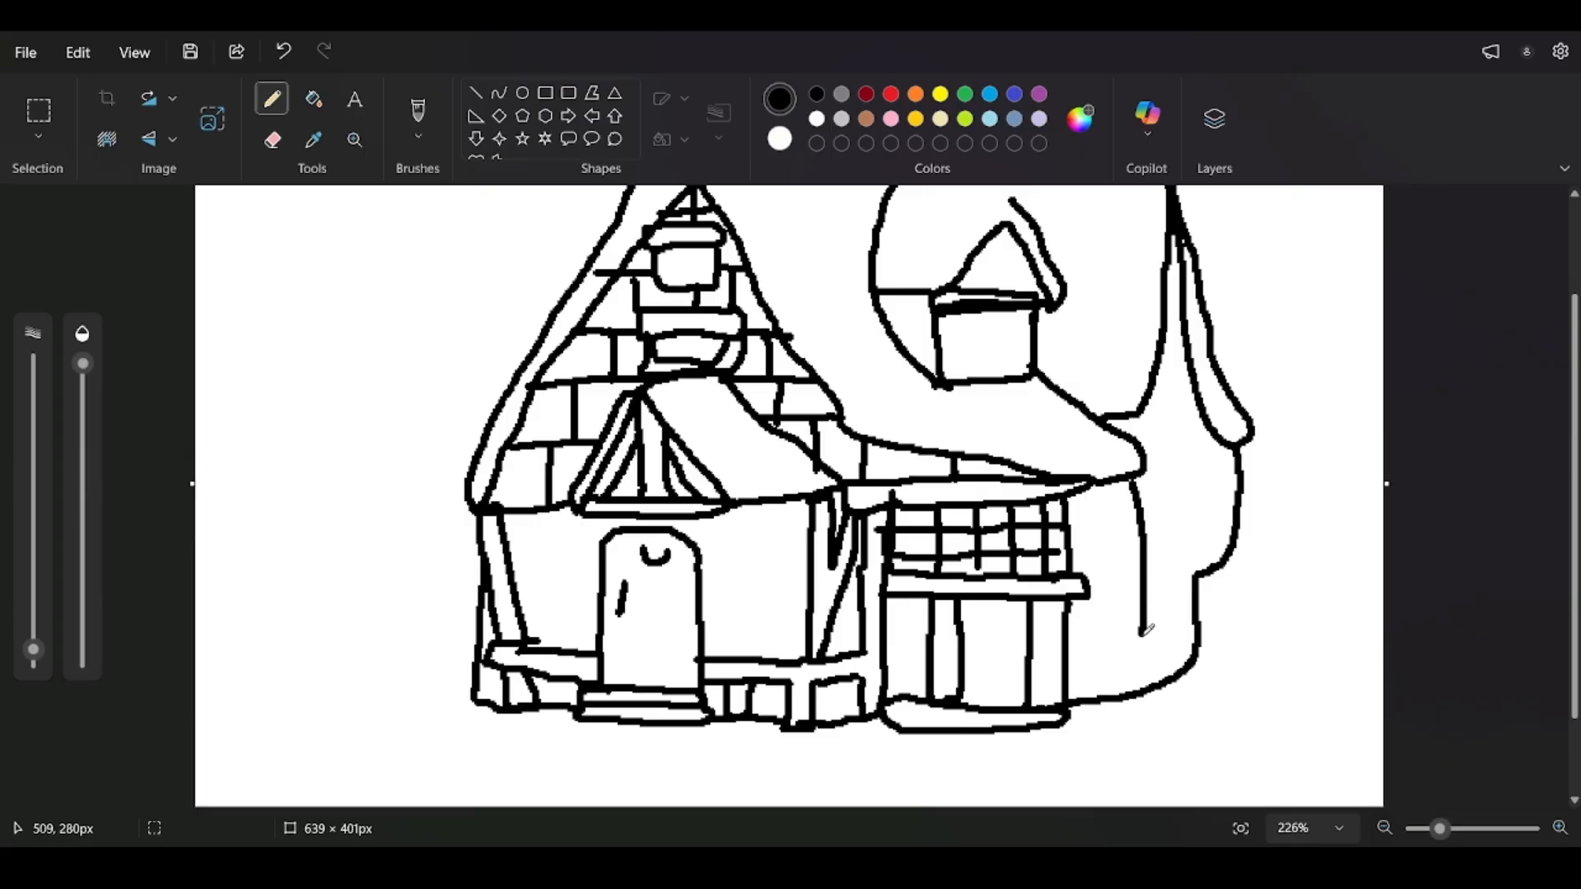
key("ctrl+z")
mouse_move(1141, 476)
left_mouse_down()
mouse_move(1141, 652)
mouse_move(1133, 680)
mouse_move(1071, 700)
left_mouse_up()
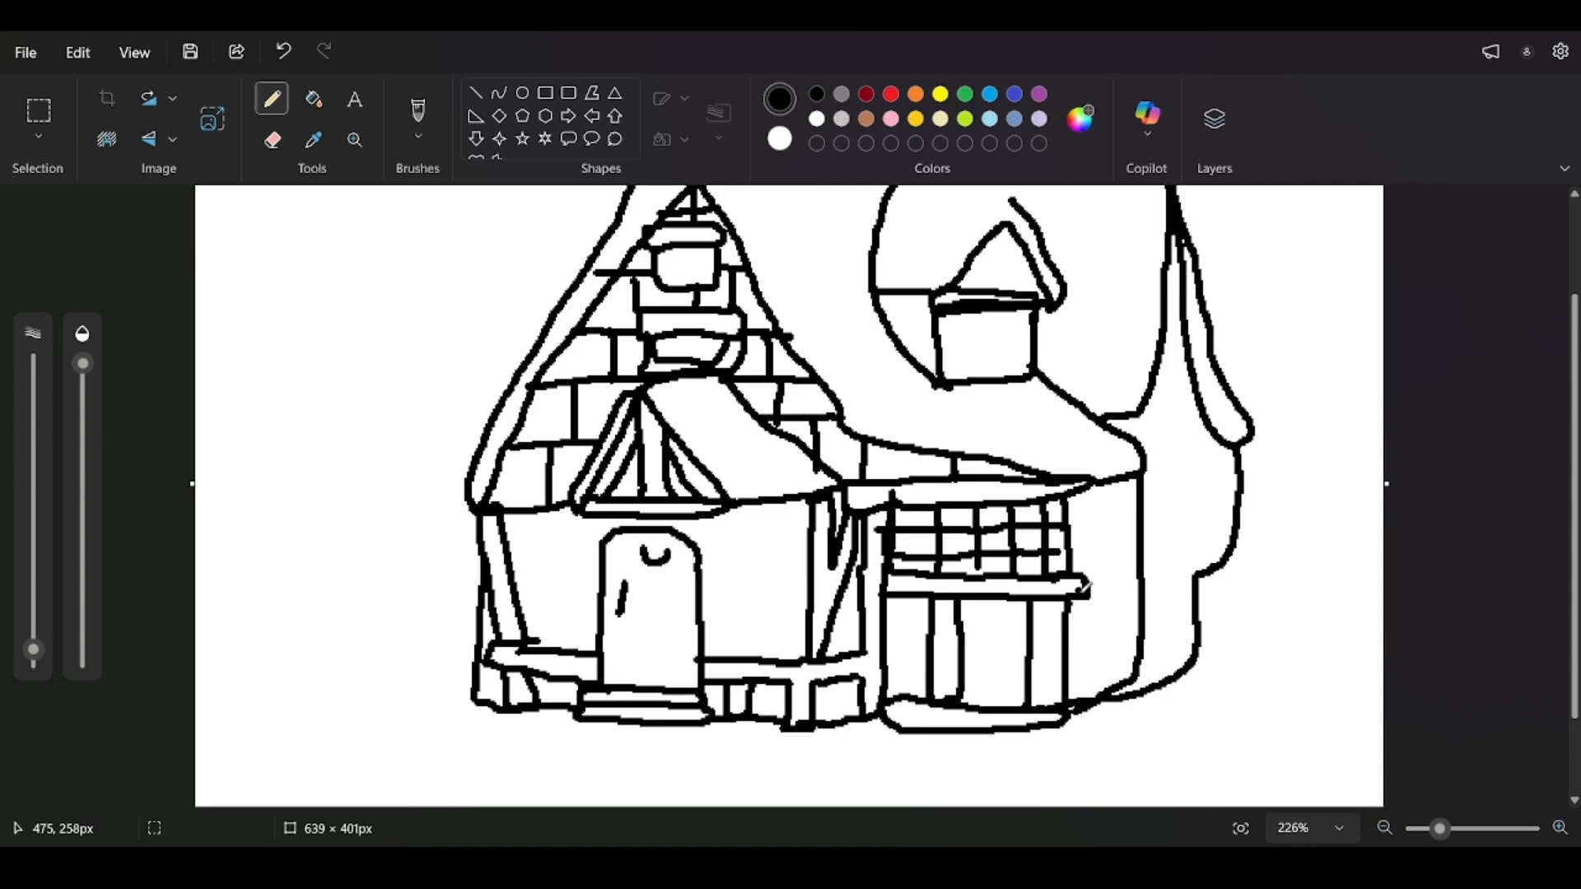
Add a ledge, vertical boards beneath it and a small paned window to the bay's side wall.
mouse_move(1084, 588)
left_mouse_down()
mouse_move(1142, 574)
mouse_move(1116, 694)
left_mouse_up()
left_click_drag(1089, 578, 1132, 567)
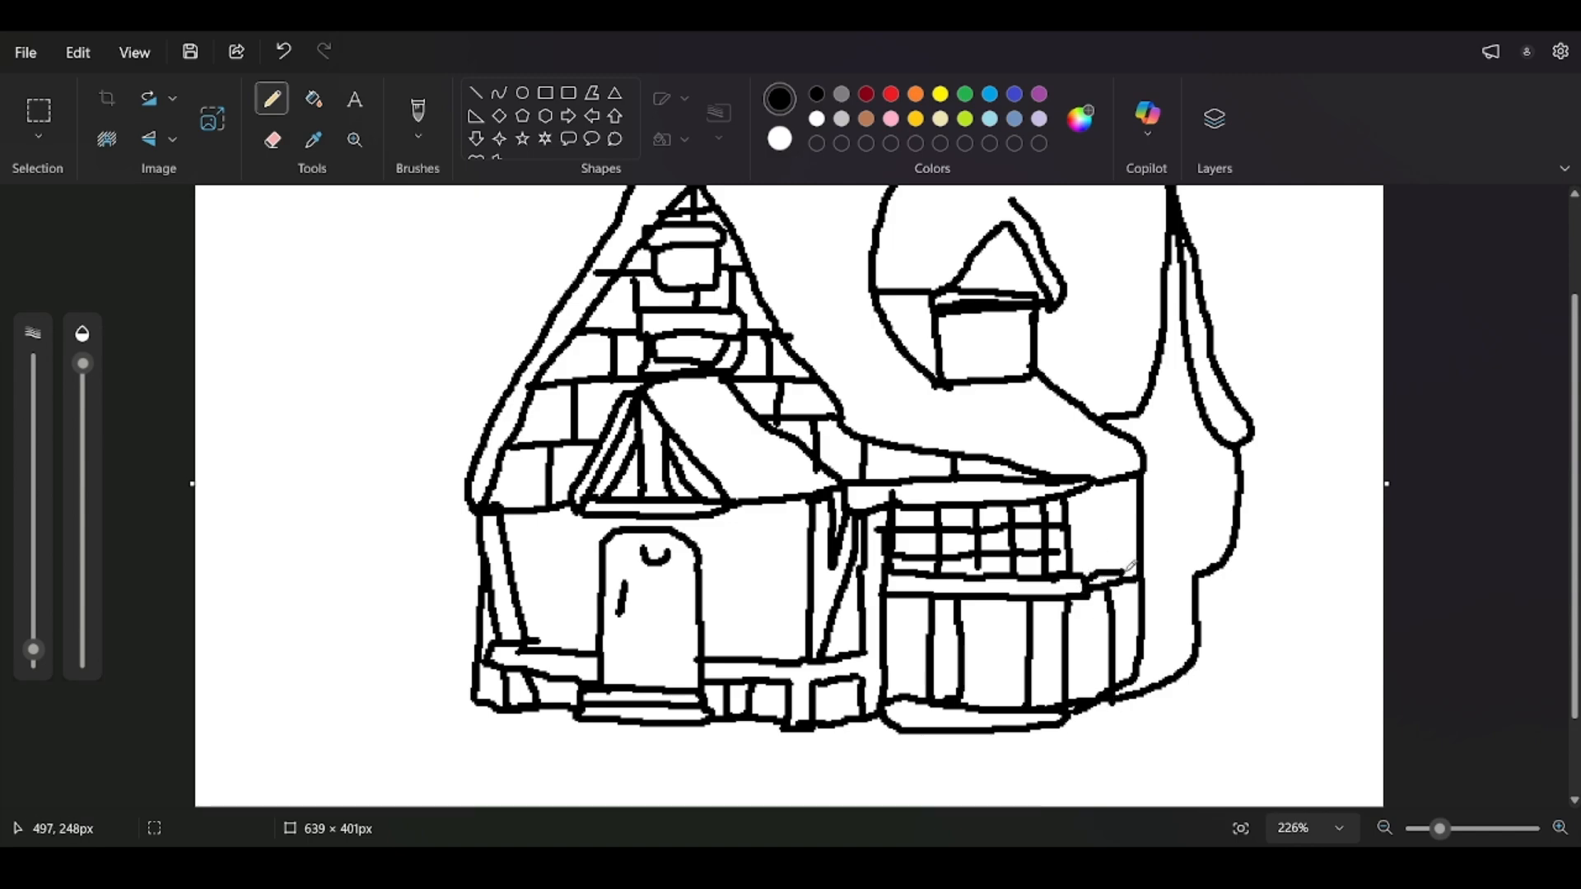
mouse_move(1111, 510)
left_mouse_down()
mouse_move(1081, 509)
mouse_move(1096, 556)
mouse_move(1138, 527)
mouse_move(1122, 519)
mouse_move(1095, 551)
mouse_move(1125, 532)
left_mouse_up()
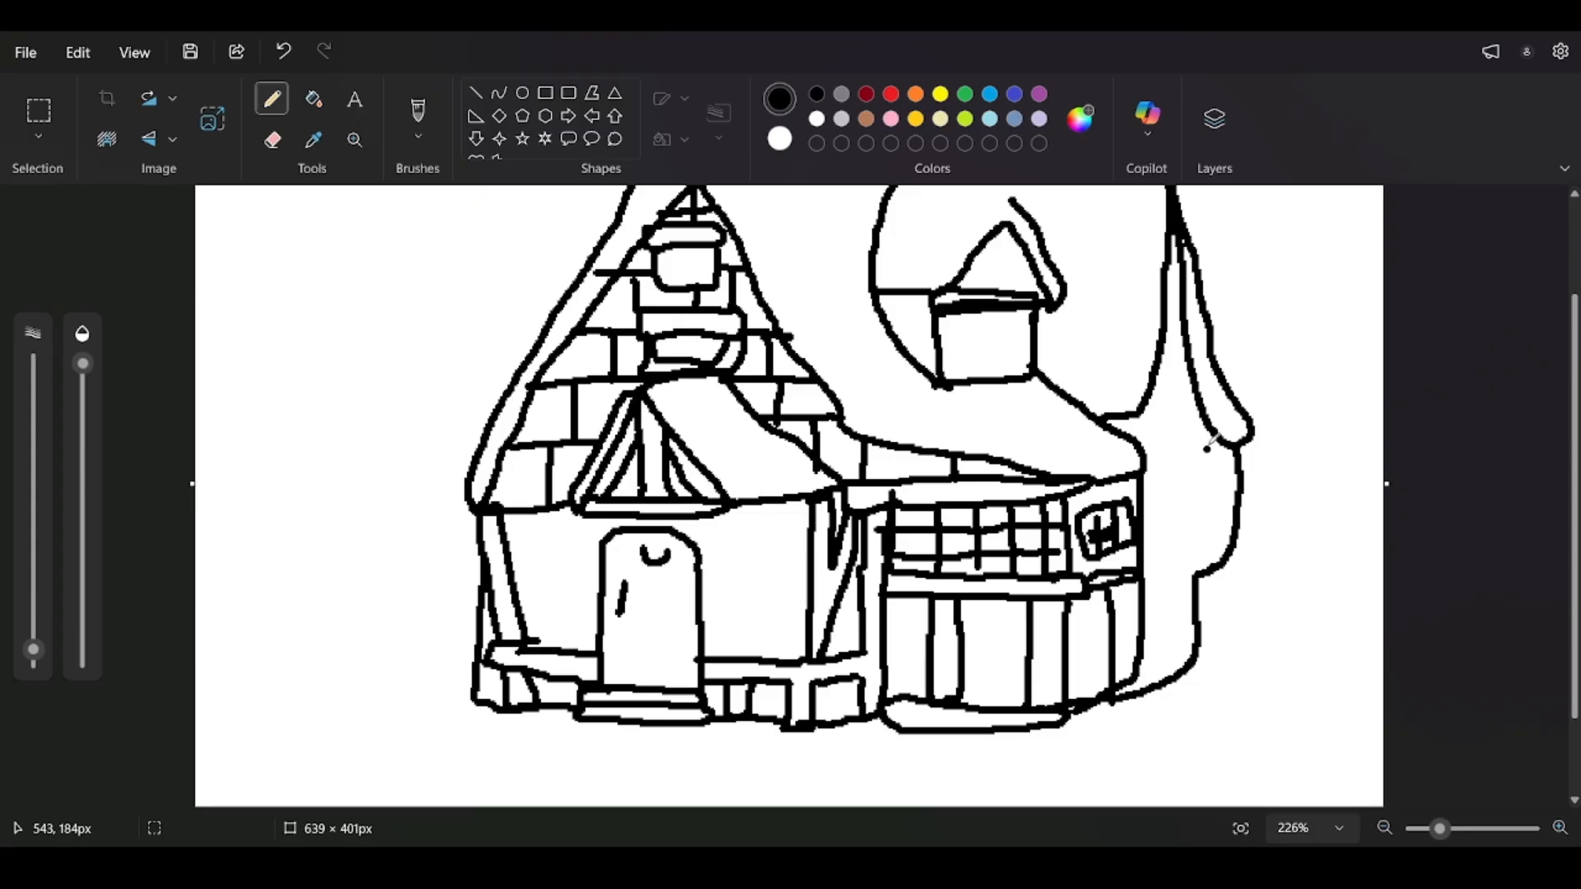
Draw a horizontal beam, a small crossbar and slanted timbers in the narrow right gable under the drooping roof flap.
left_click_drag(1244, 443, 1149, 452)
left_click_drag(1173, 360, 1215, 445)
mouse_move(1169, 375)
left_mouse_down()
mouse_move(1178, 445)
mouse_move(1143, 438)
left_mouse_up()
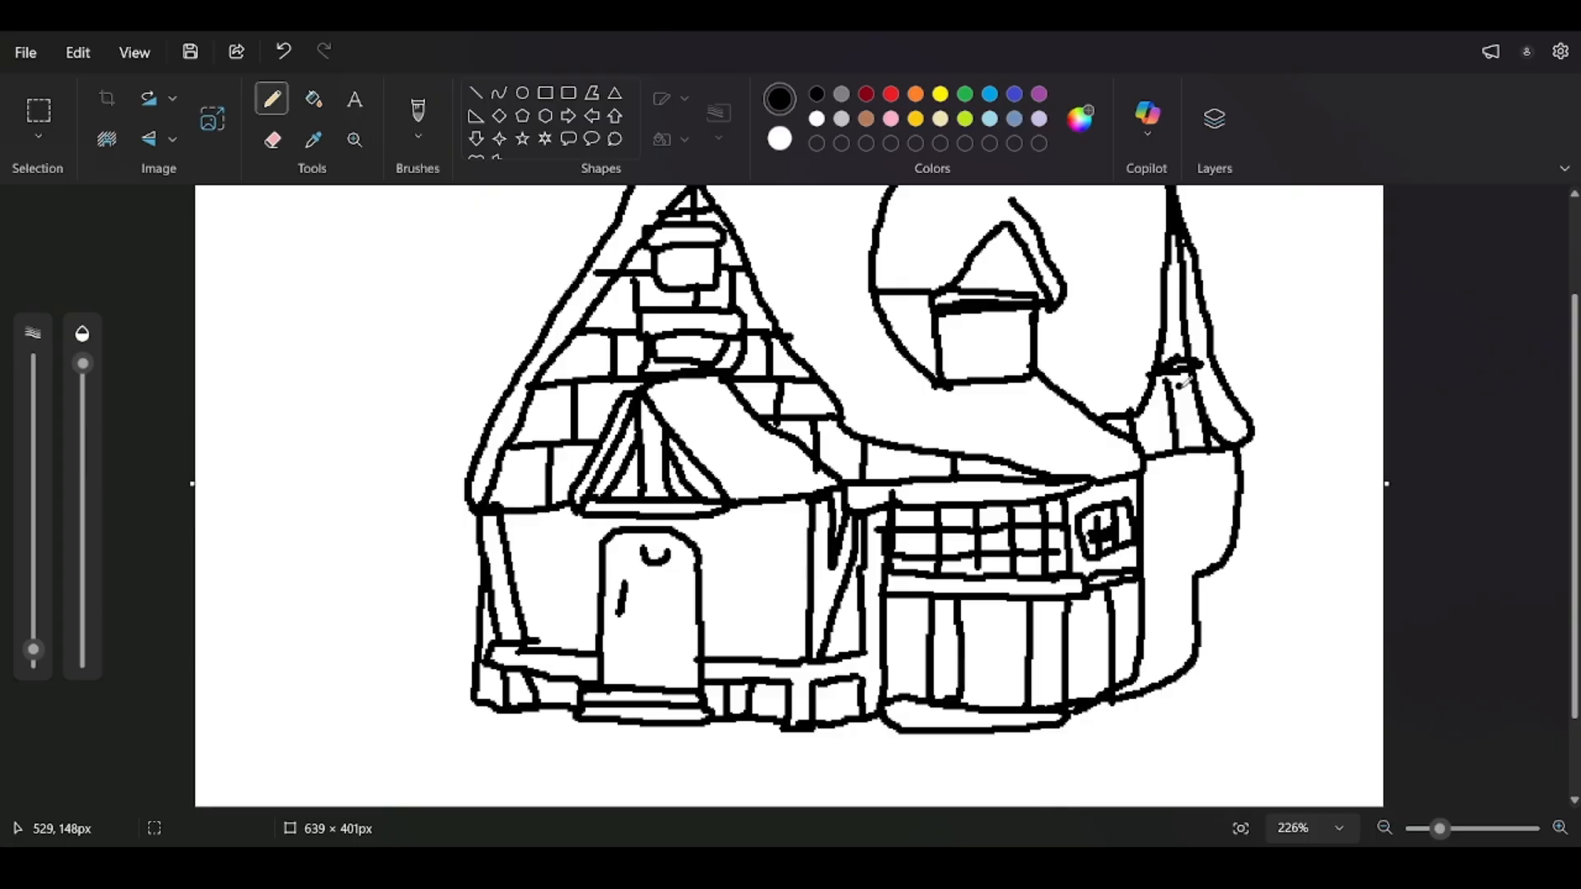
Outline the overhanging upper storey below the right gable with a double curved edge and add vertical planks.
left_click_drag(1212, 565, 1166, 570)
mouse_move(1234, 449)
left_mouse_down()
mouse_move(1221, 532)
mouse_move(1153, 554)
left_mouse_up()
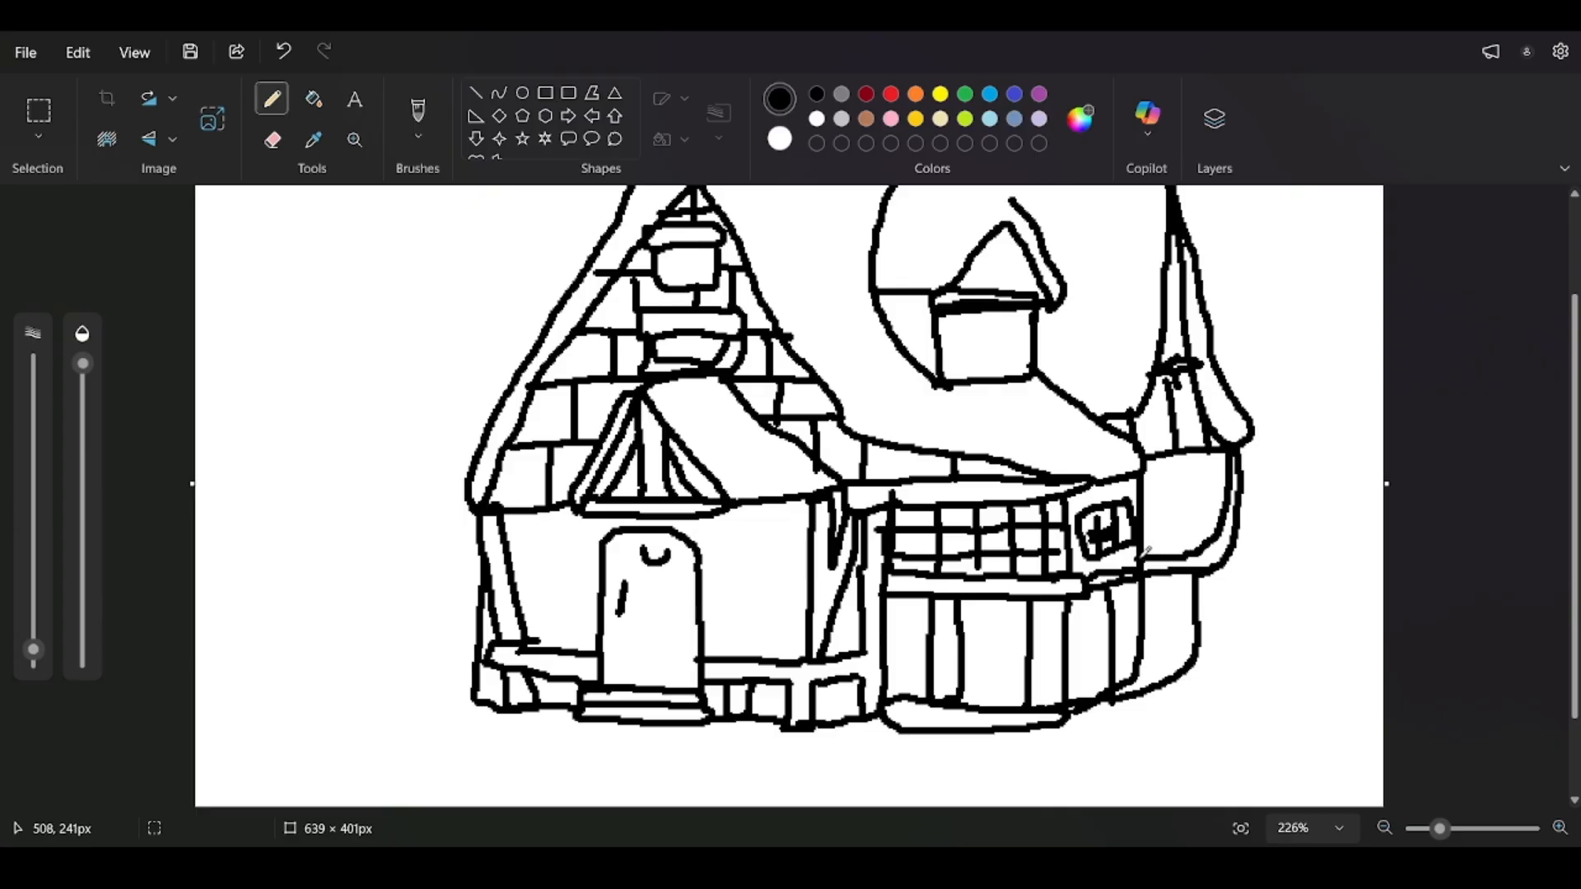
mouse_move(1211, 455)
left_mouse_down()
mouse_move(1208, 534)
mouse_move(1189, 525)
left_mouse_up()
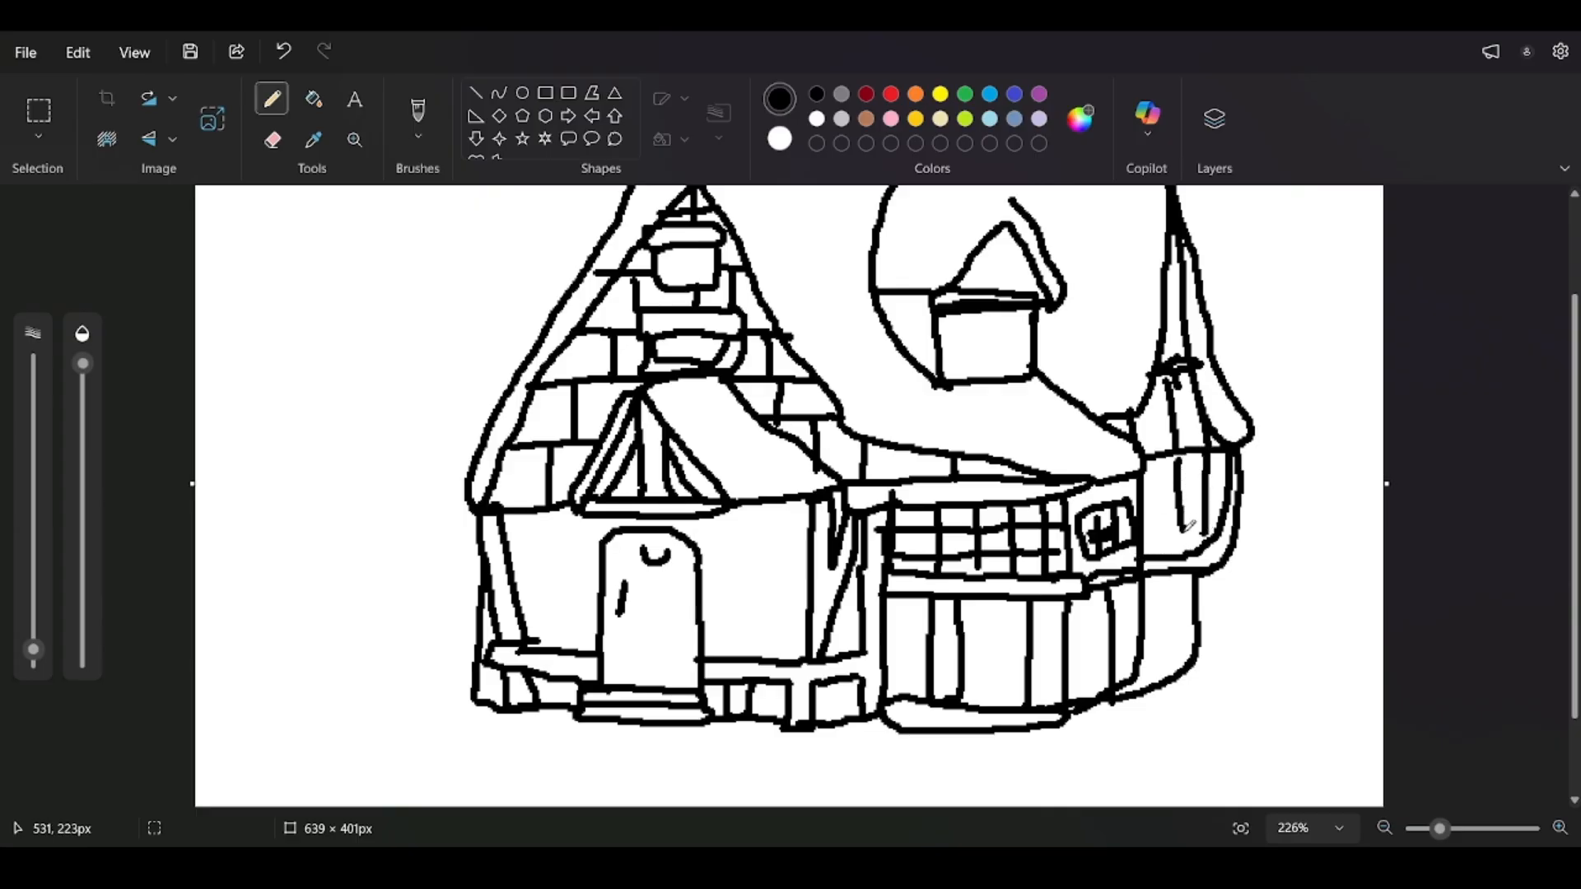
left_click_drag(1160, 462, 1164, 541)
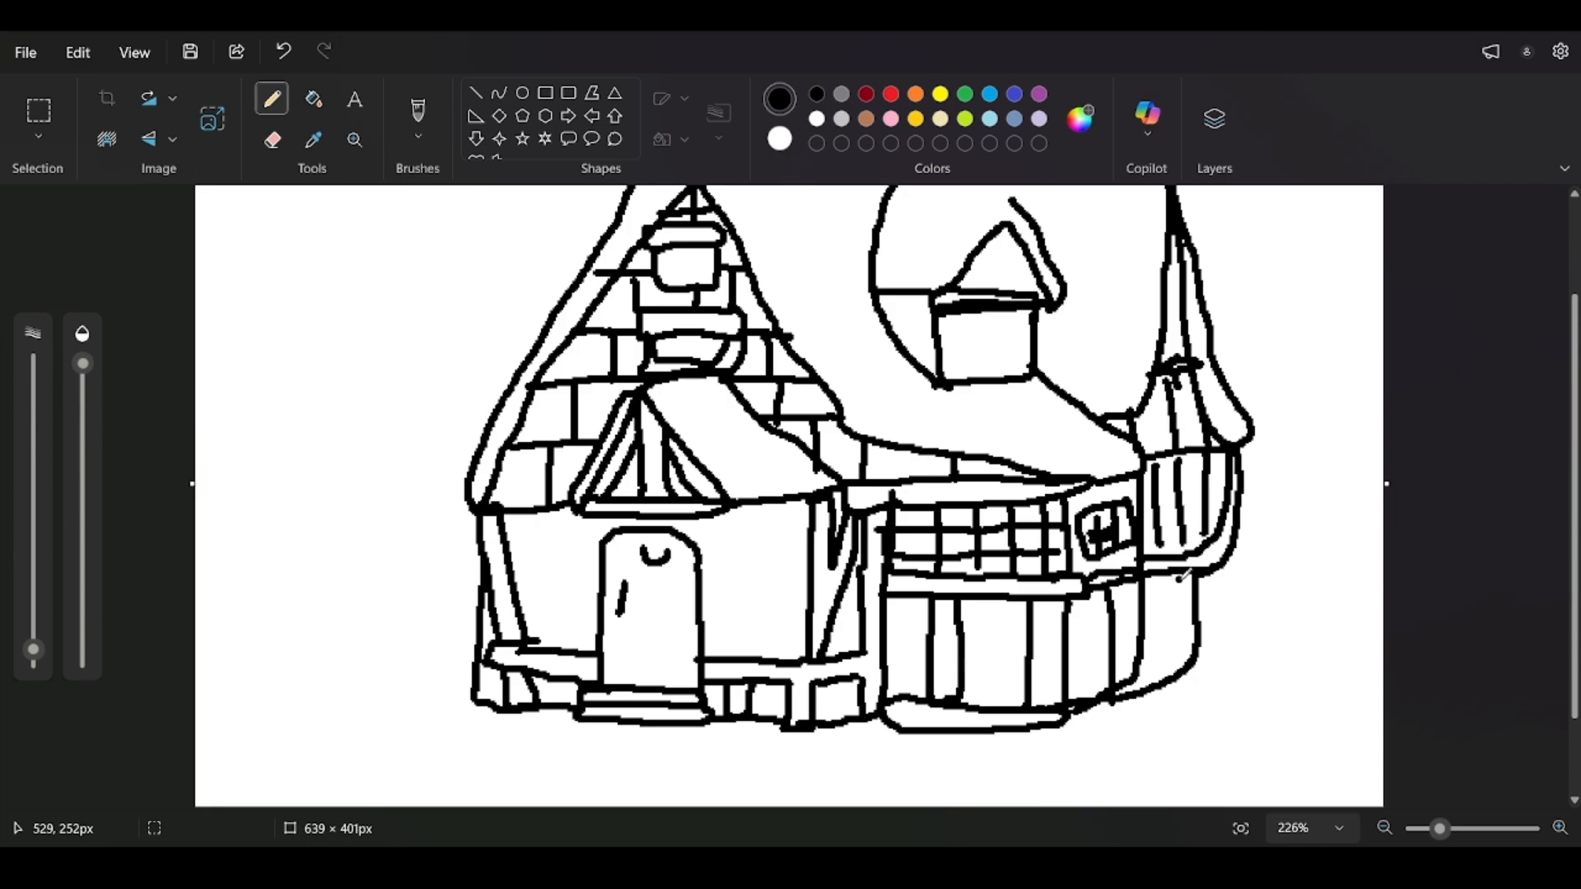
Draw a vertical board and a small arched opening in the lower right wall, with a bush outline beside the house.
left_click_drag(1184, 575, 1186, 667)
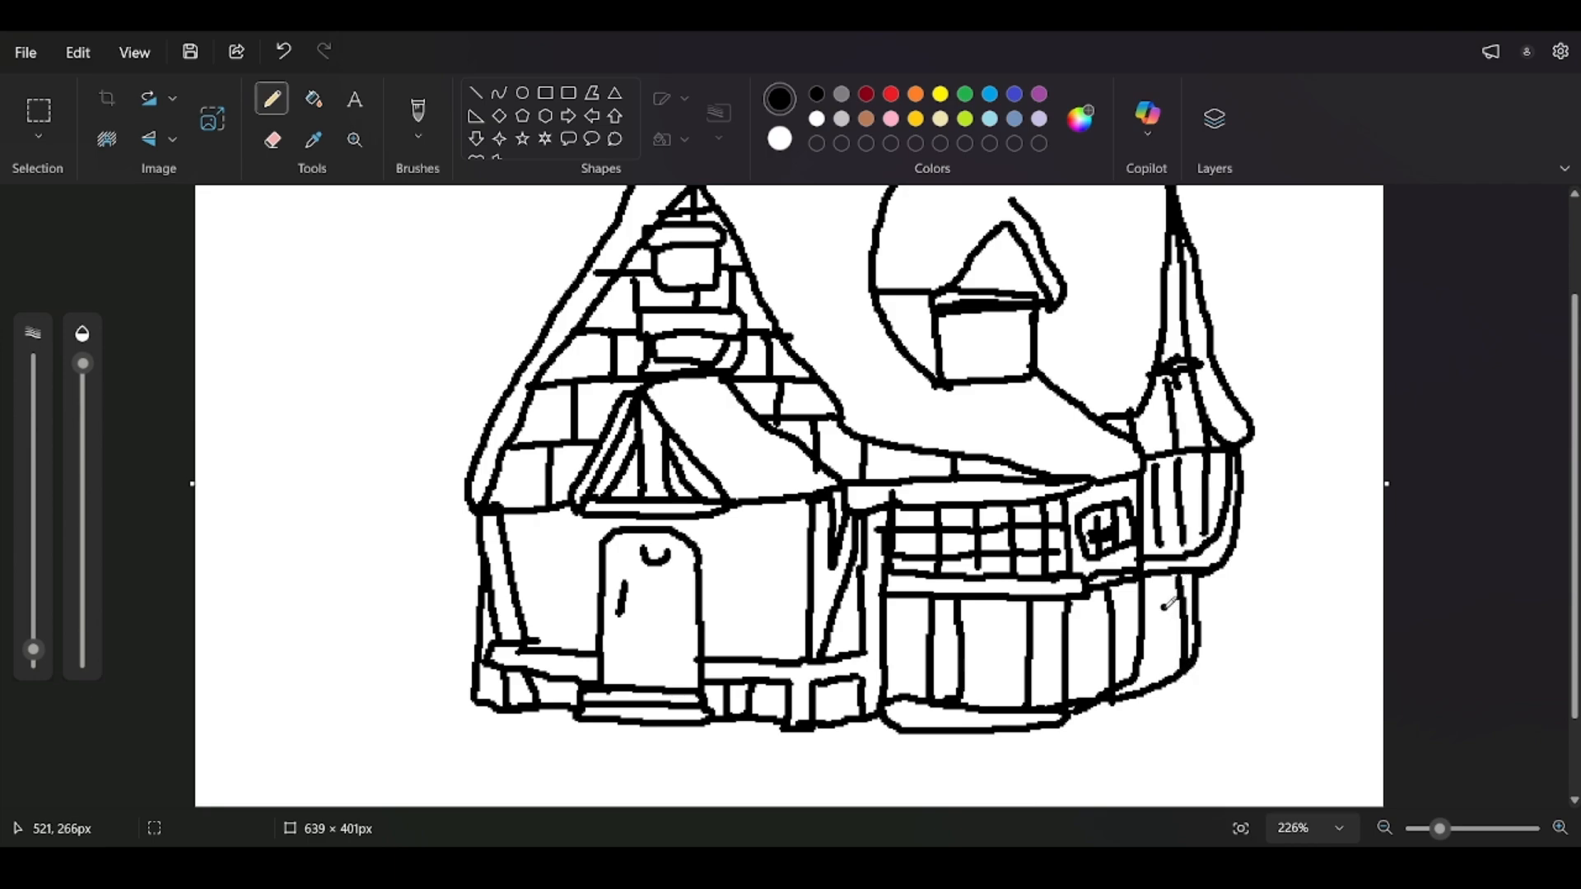
mouse_move(1160, 609)
left_mouse_down()
mouse_move(1163, 671)
mouse_move(1151, 605)
mouse_move(1215, 610)
mouse_move(1227, 659)
mouse_move(1203, 692)
mouse_move(1117, 701)
left_mouse_up()
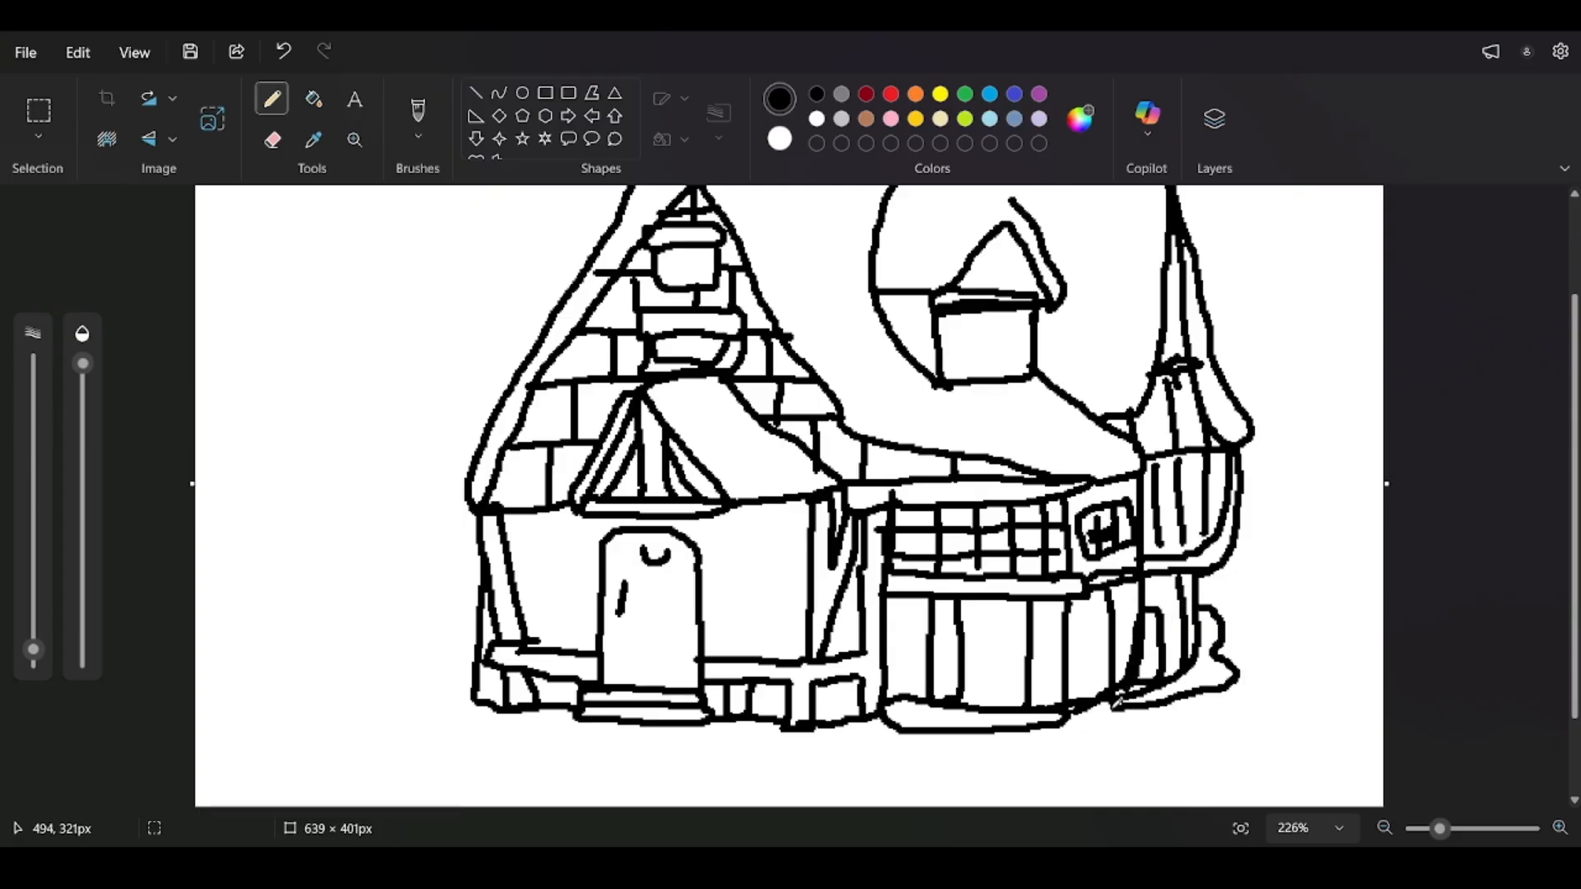
scroll(1087, 638, "down", 5)
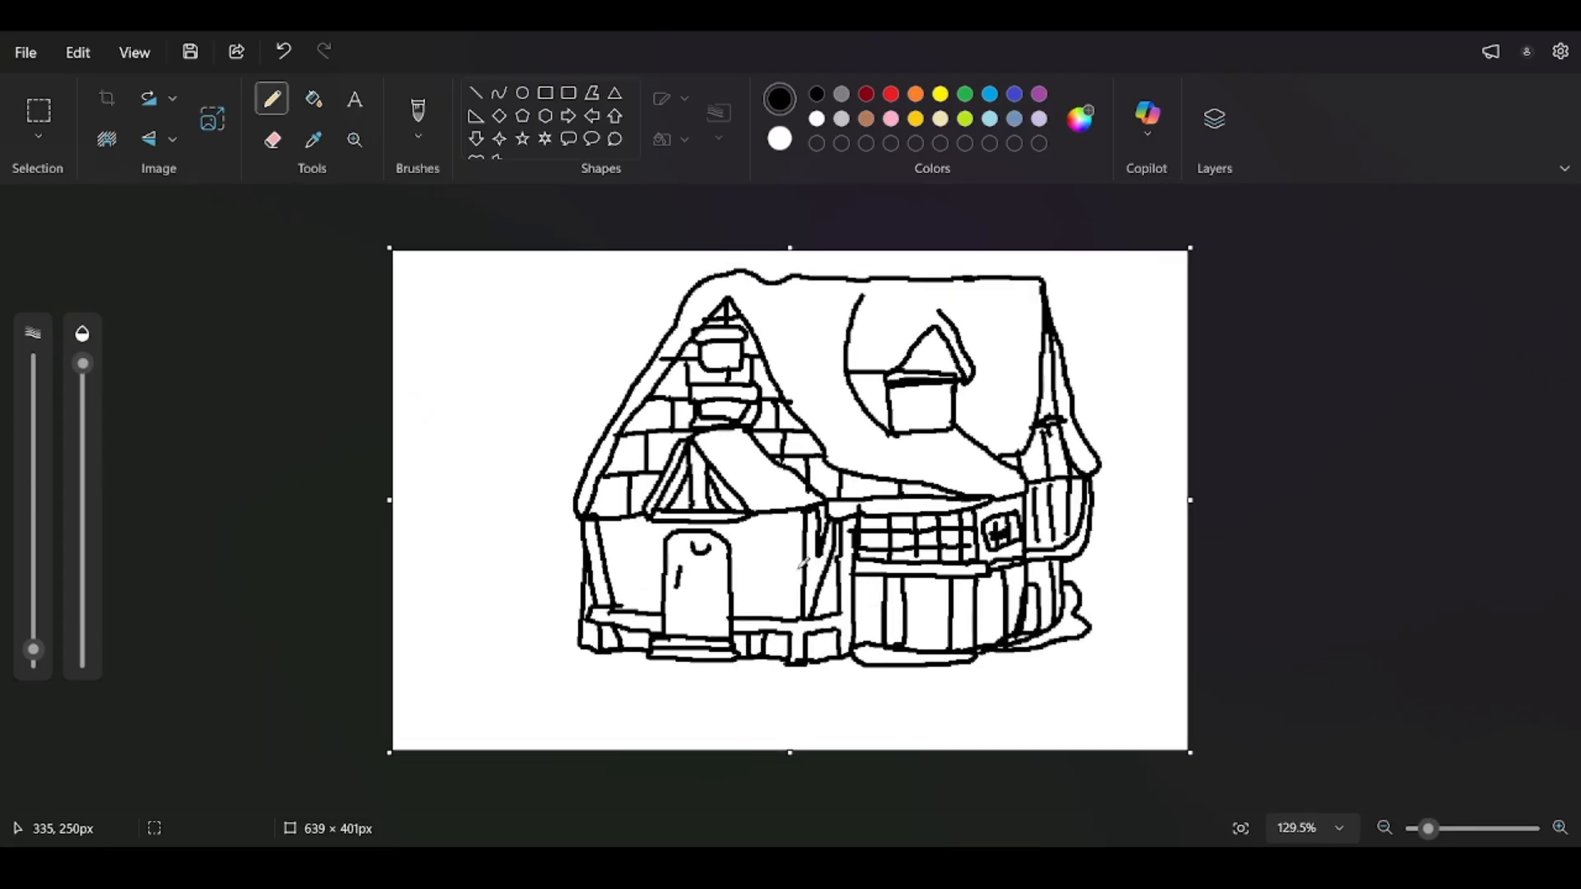
Draw two small hanging lanterns under the left eave, one on each side of the front door.
scroll(804, 562, "up", 5)
mouse_move(1056, 547)
left_mouse_down()
mouse_move(1075, 594)
mouse_move(1063, 541)
mouse_move(1076, 577)
mouse_move(1032, 549)
mouse_move(1084, 618)
mouse_move(1002, 639)
mouse_move(1024, 584)
left_mouse_up()
key("ctrl+z")
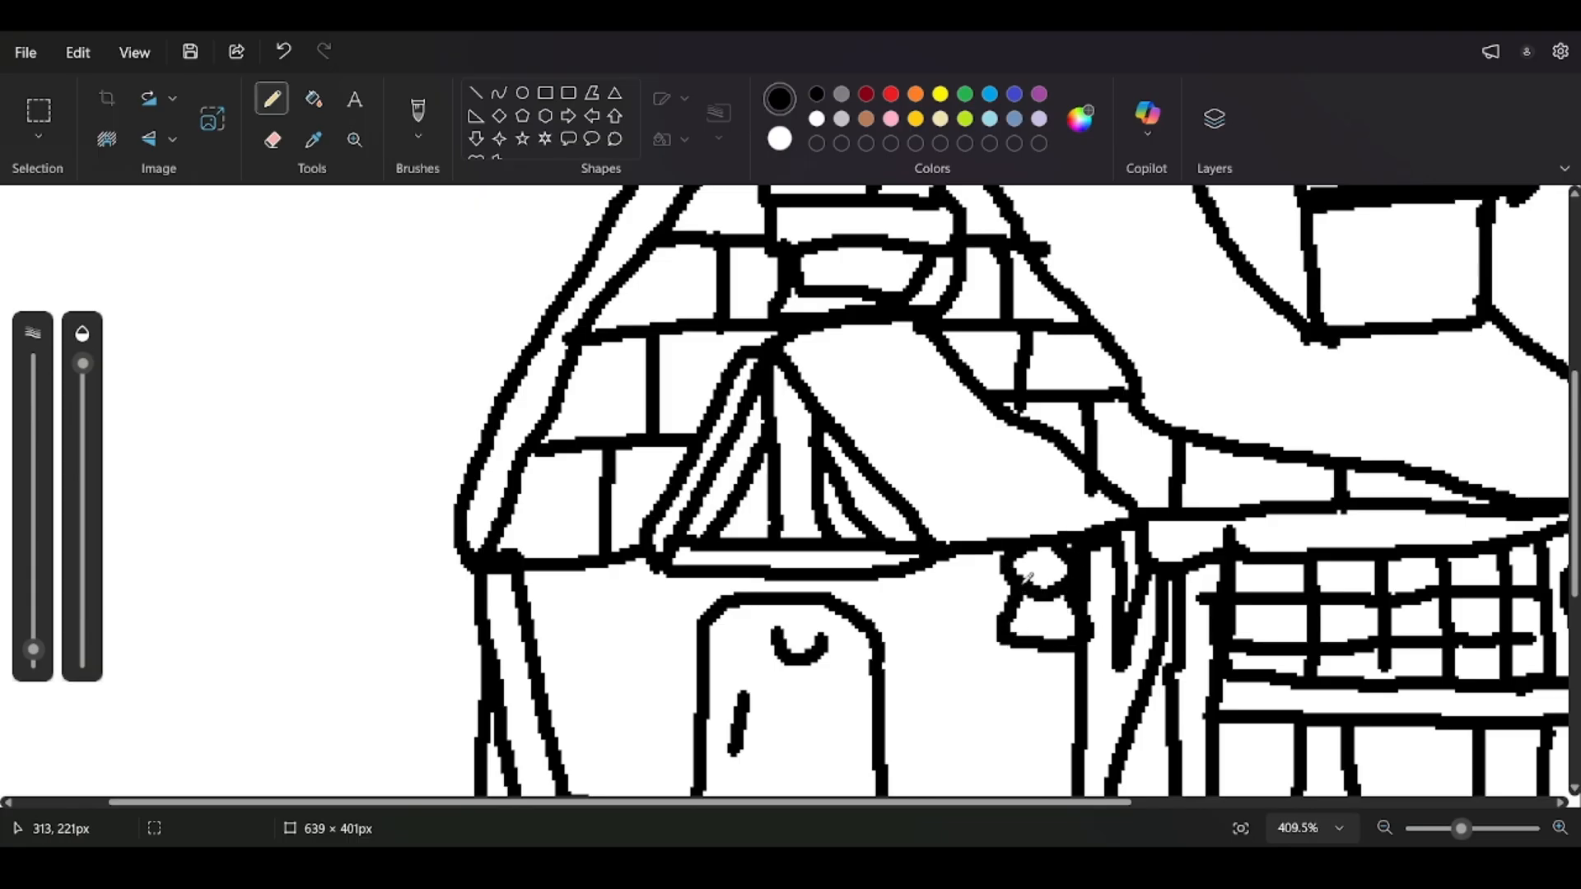
mouse_move(668, 577)
left_mouse_down()
mouse_move(650, 596)
mouse_move(656, 572)
mouse_move(670, 648)
mouse_move(617, 623)
mouse_move(633, 590)
left_mouse_up()
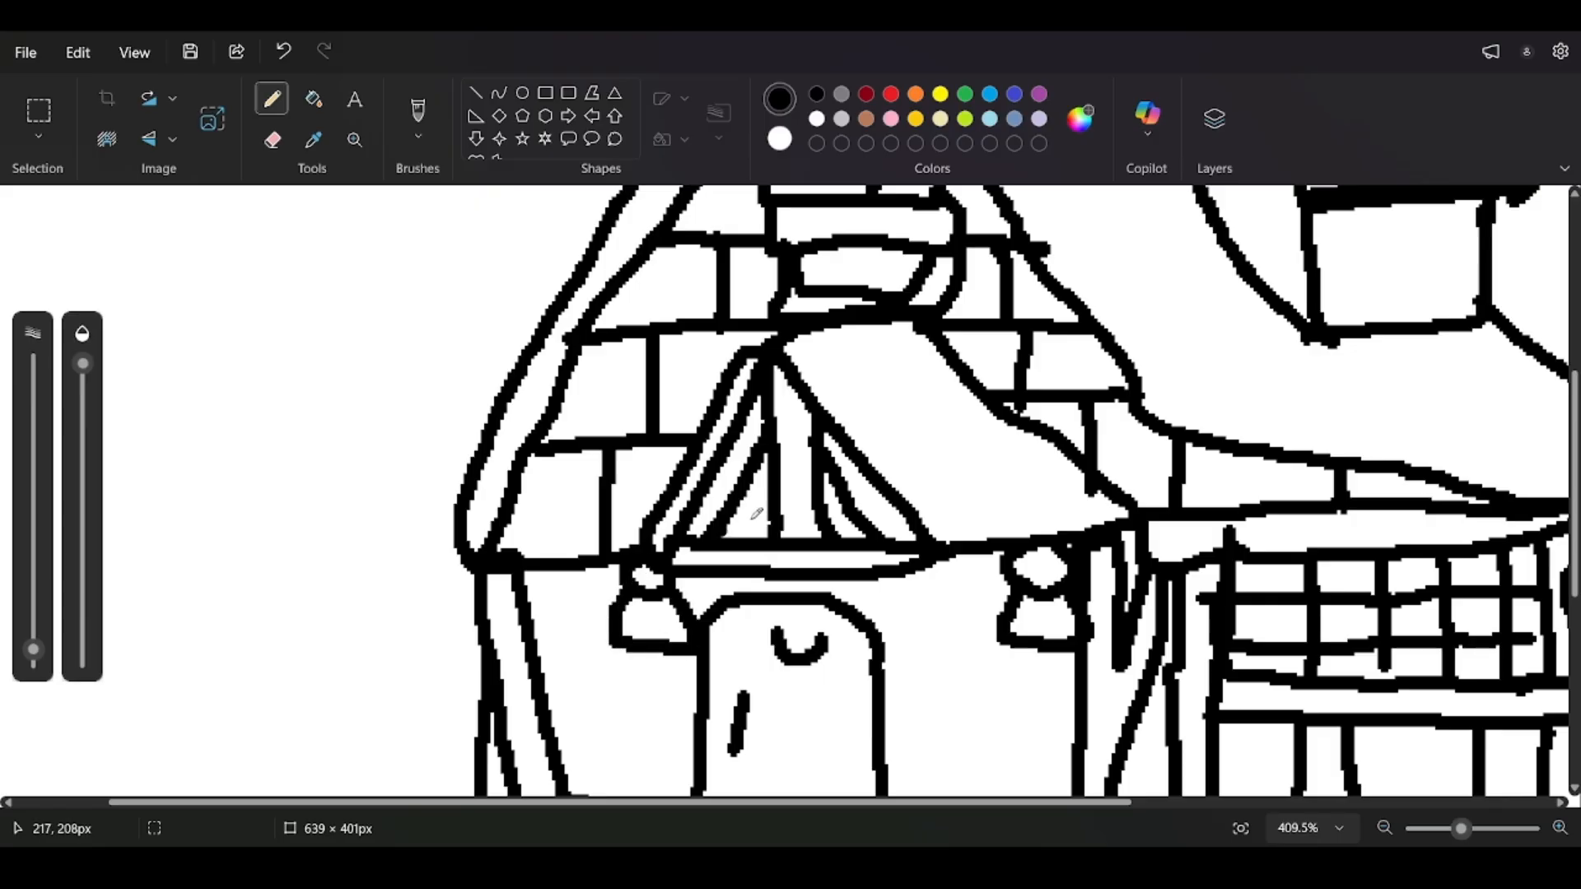
scroll(865, 562, "down", 4)
scroll(1025, 665, "up", 2)
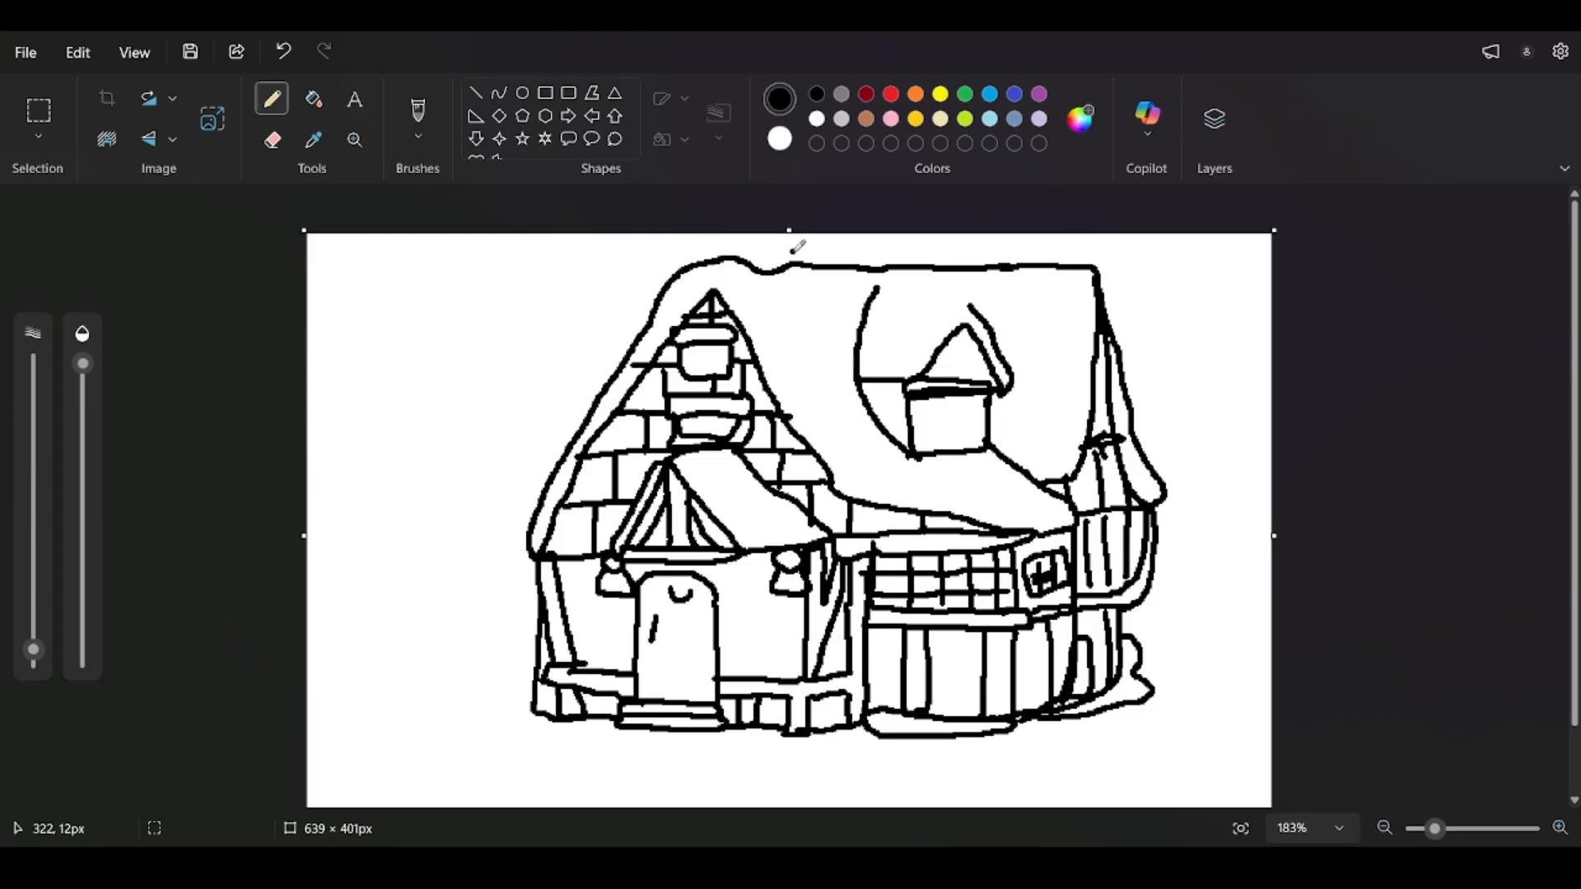
Extend the canvas upward to 506 px high and draw a large two-sided chimney and a small chimney with rounded caps on the ridge.
left_click_drag(790, 229, 793, 72)
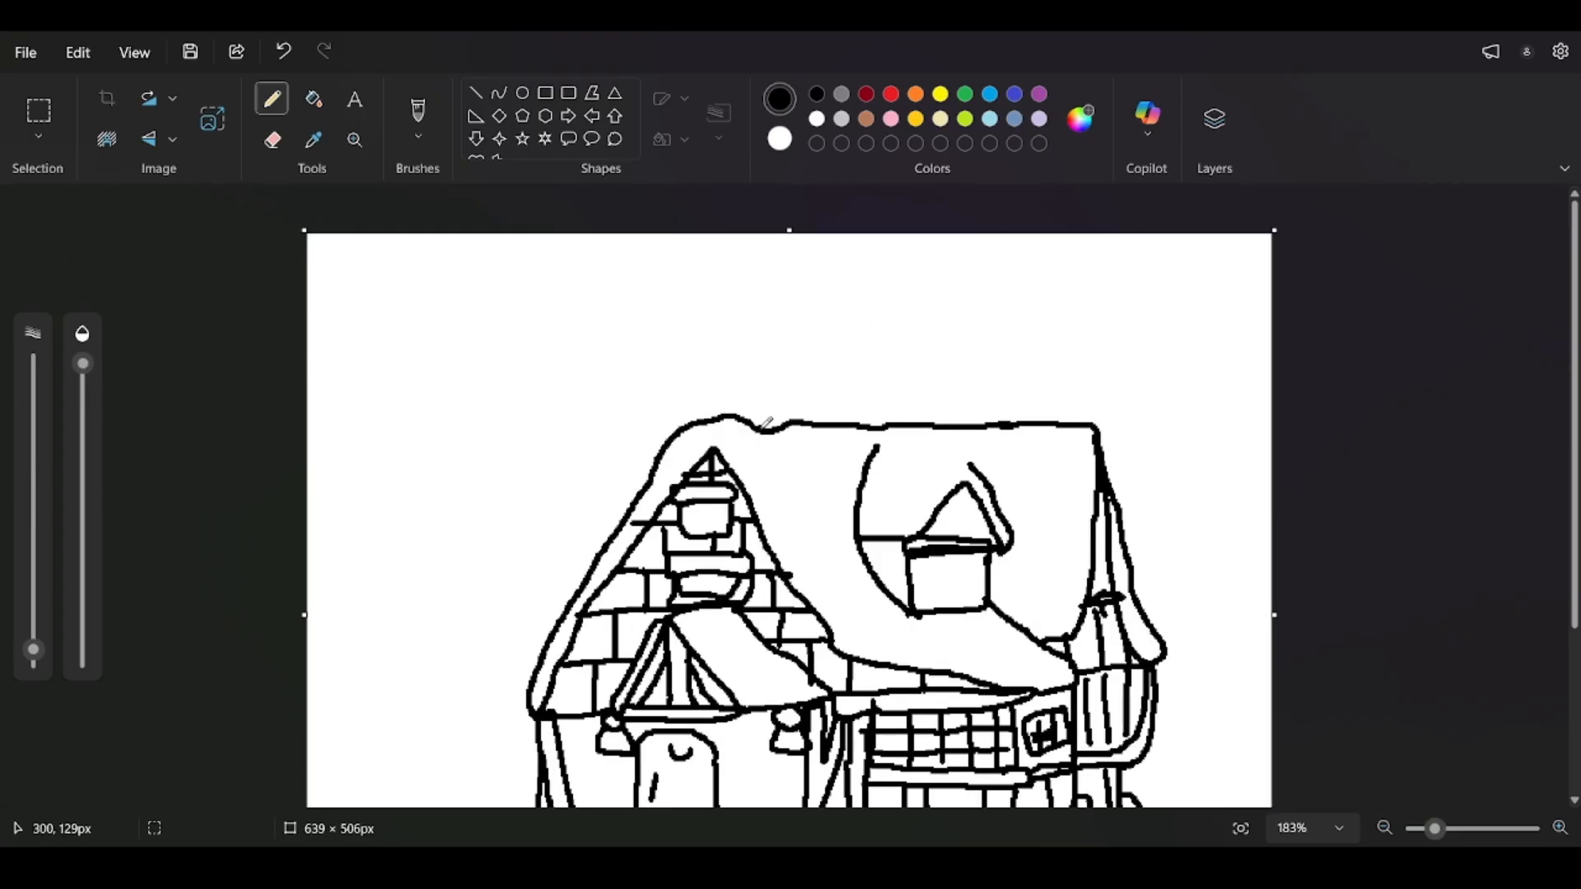
mouse_move(768, 422)
left_mouse_down()
mouse_move(775, 359)
mouse_move(828, 370)
mouse_move(832, 420)
left_mouse_up()
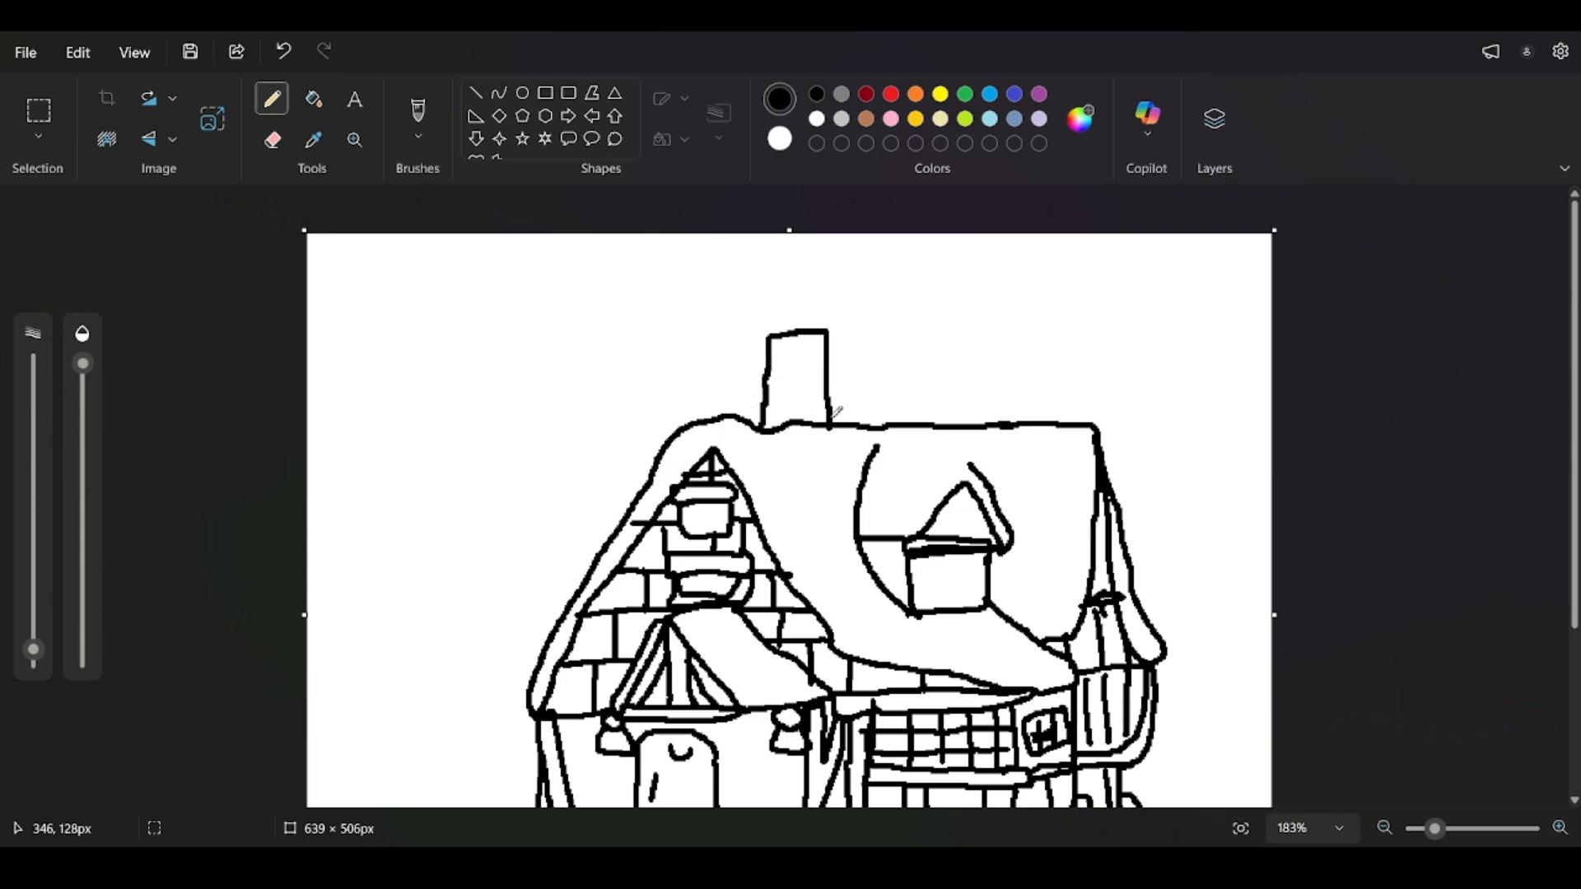
left_click_drag(831, 332, 846, 401)
mouse_move(1050, 416)
left_mouse_down()
mouse_move(1063, 367)
mouse_move(1093, 412)
mouse_move(1085, 366)
left_mouse_up()
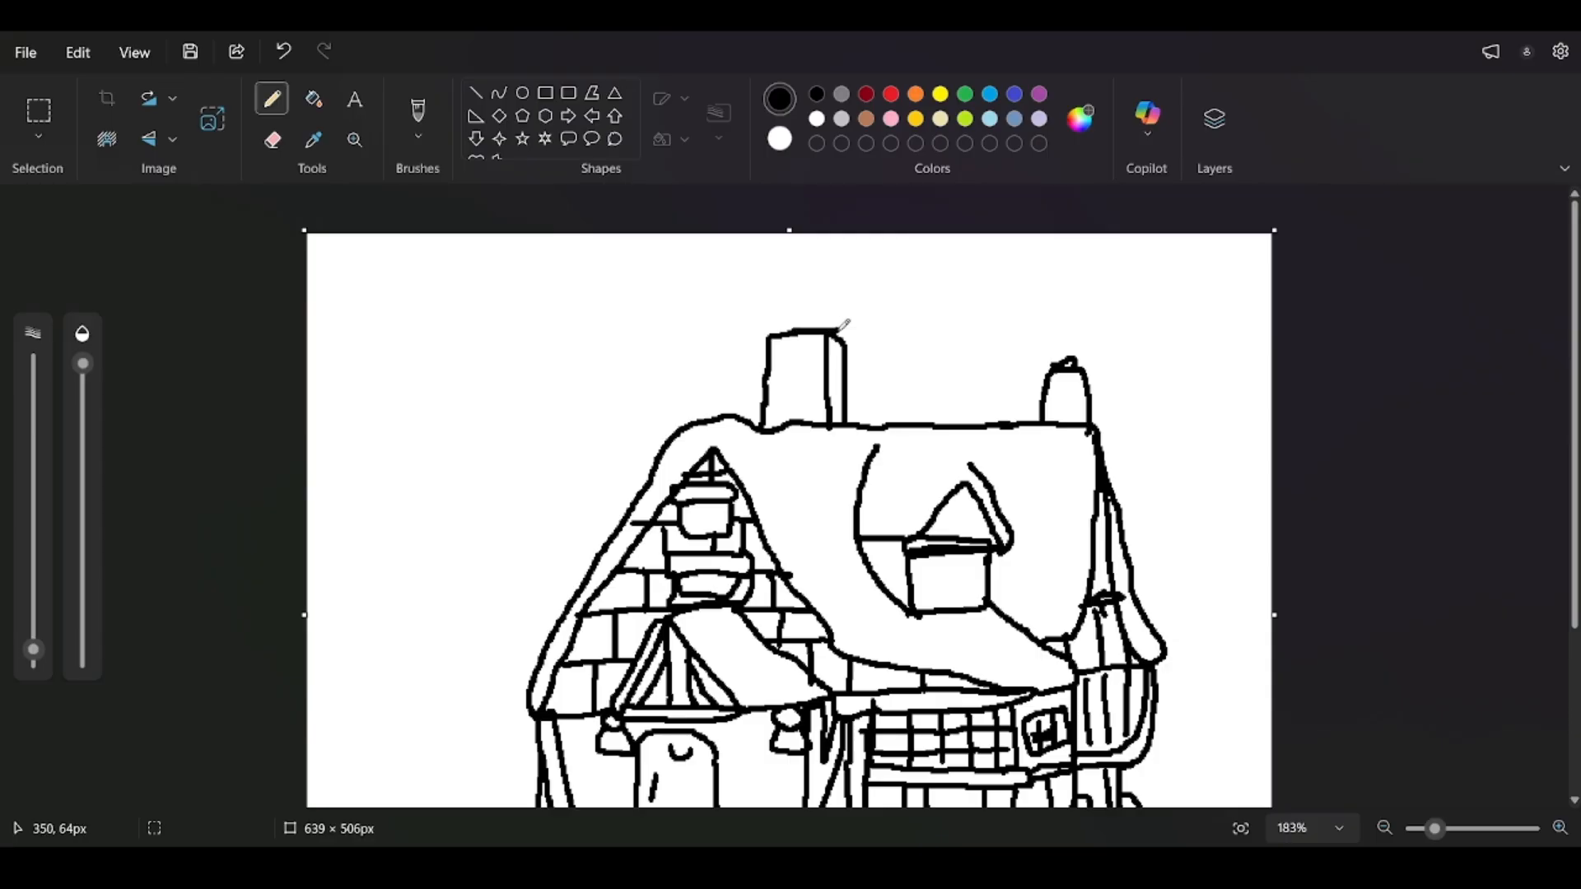
key("ctrl+z")
left_click(840, 338)
Fill the main roof, the right gable's outer roof edge and the bush with a muted teal green.
left_click(314, 99)
scroll(621, 357, "down", 2)
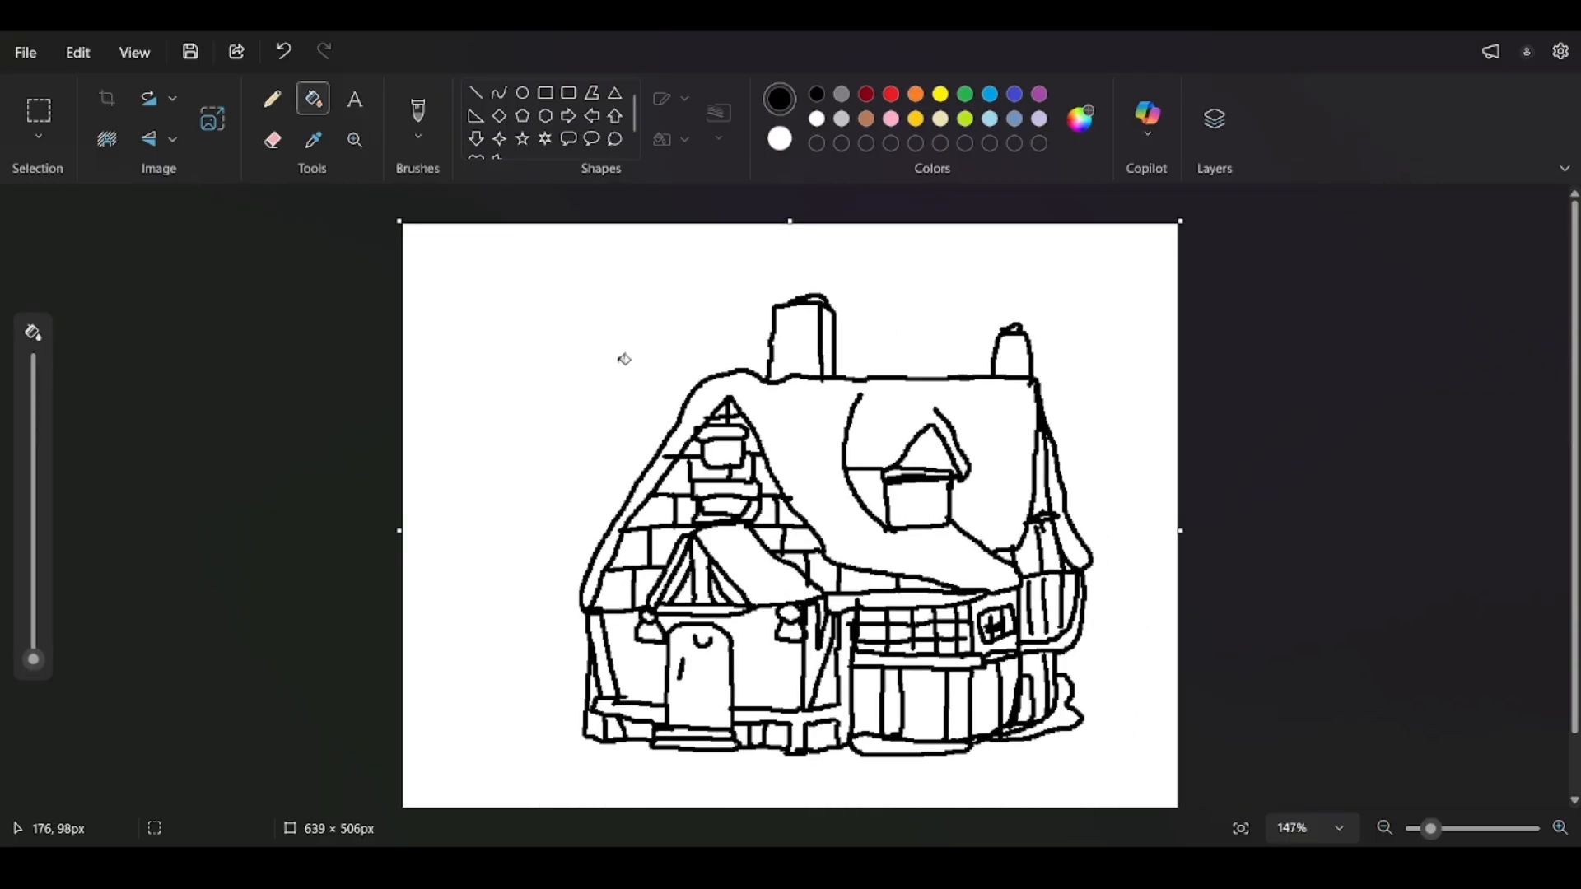
scroll(621, 357, "up", 1)
left_click(965, 95)
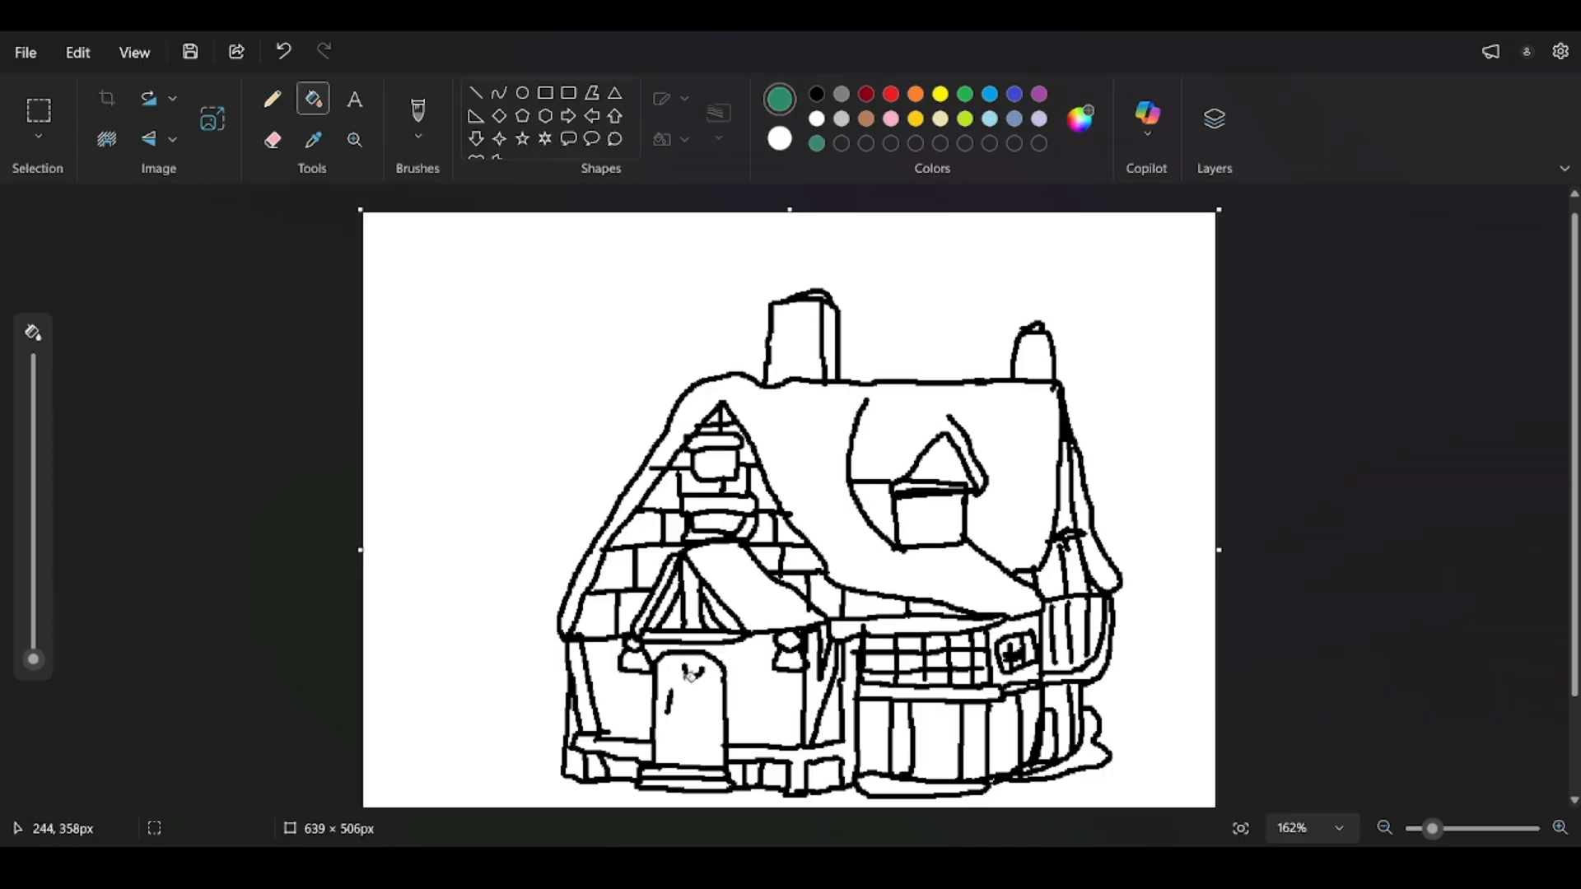
left_click(783, 449)
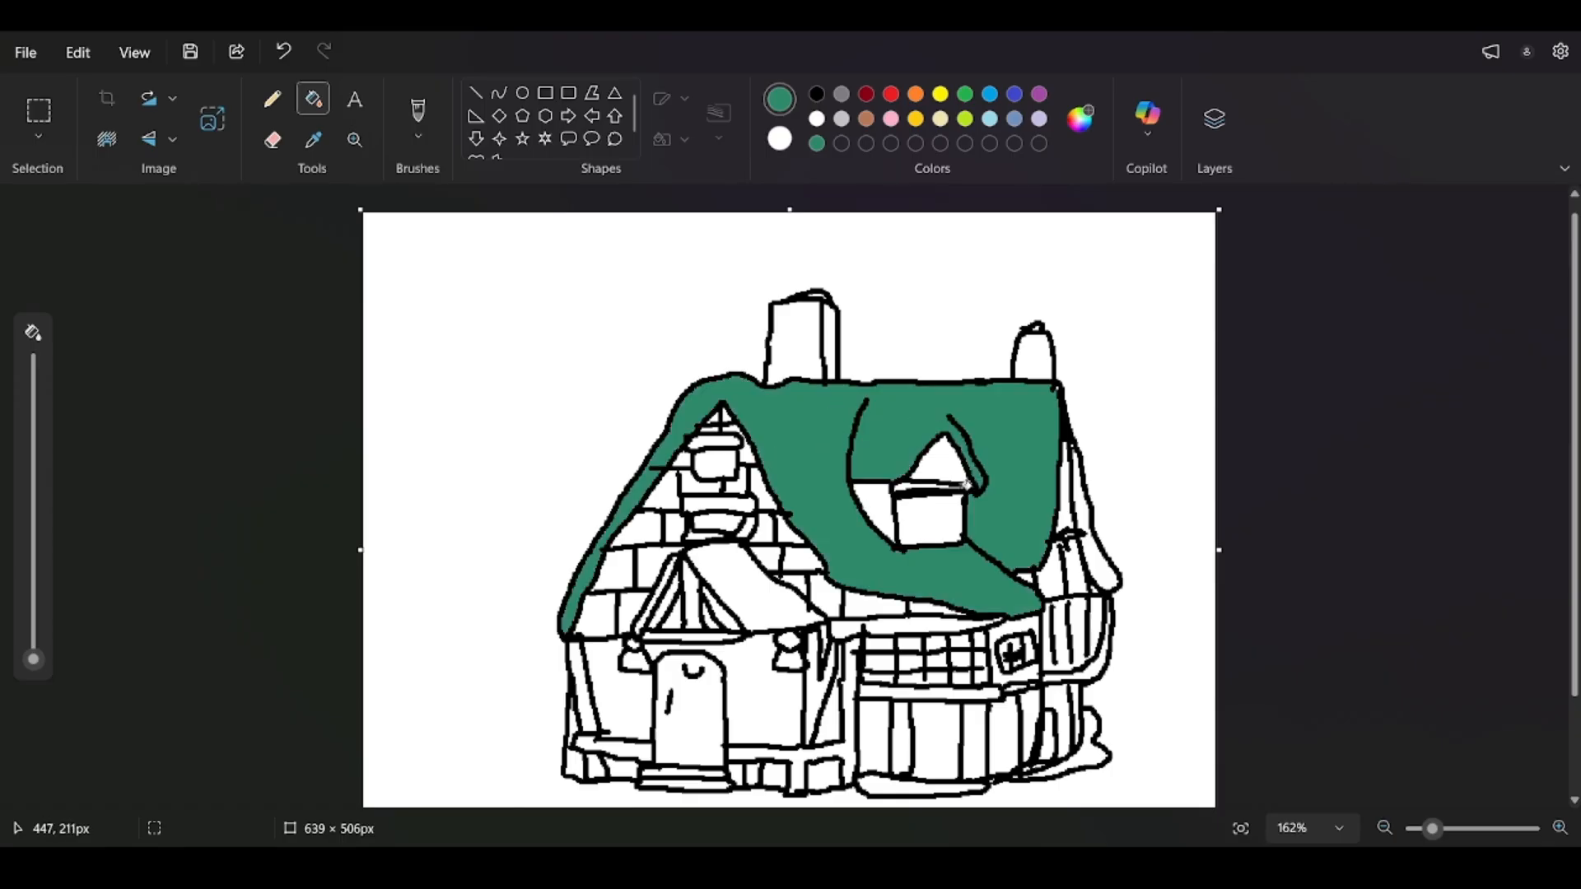
left_click(1099, 568)
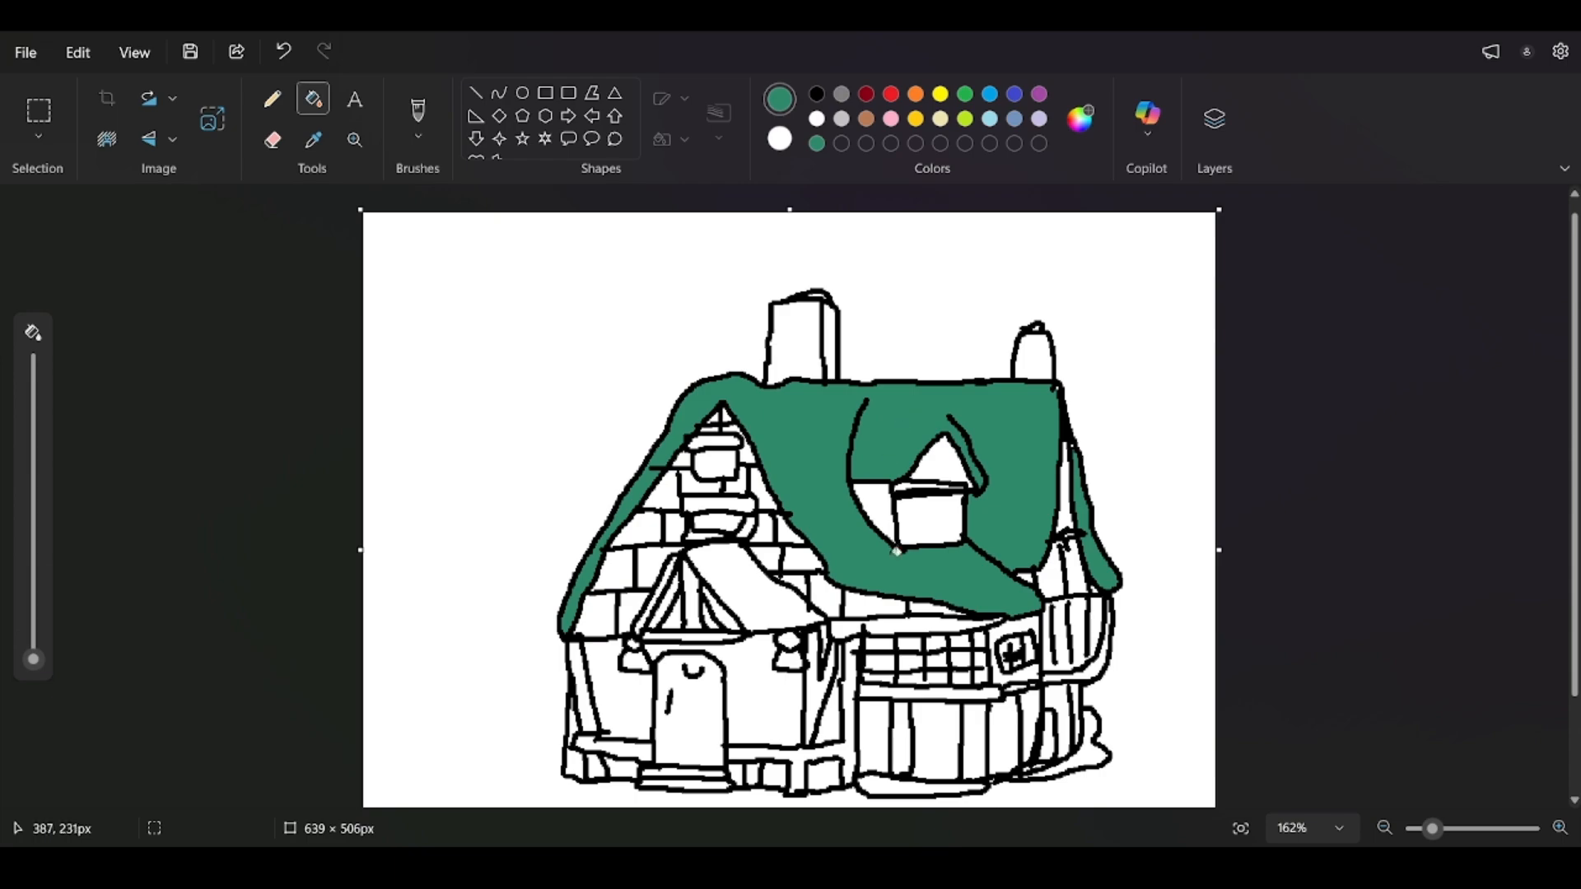
left_click(1098, 755)
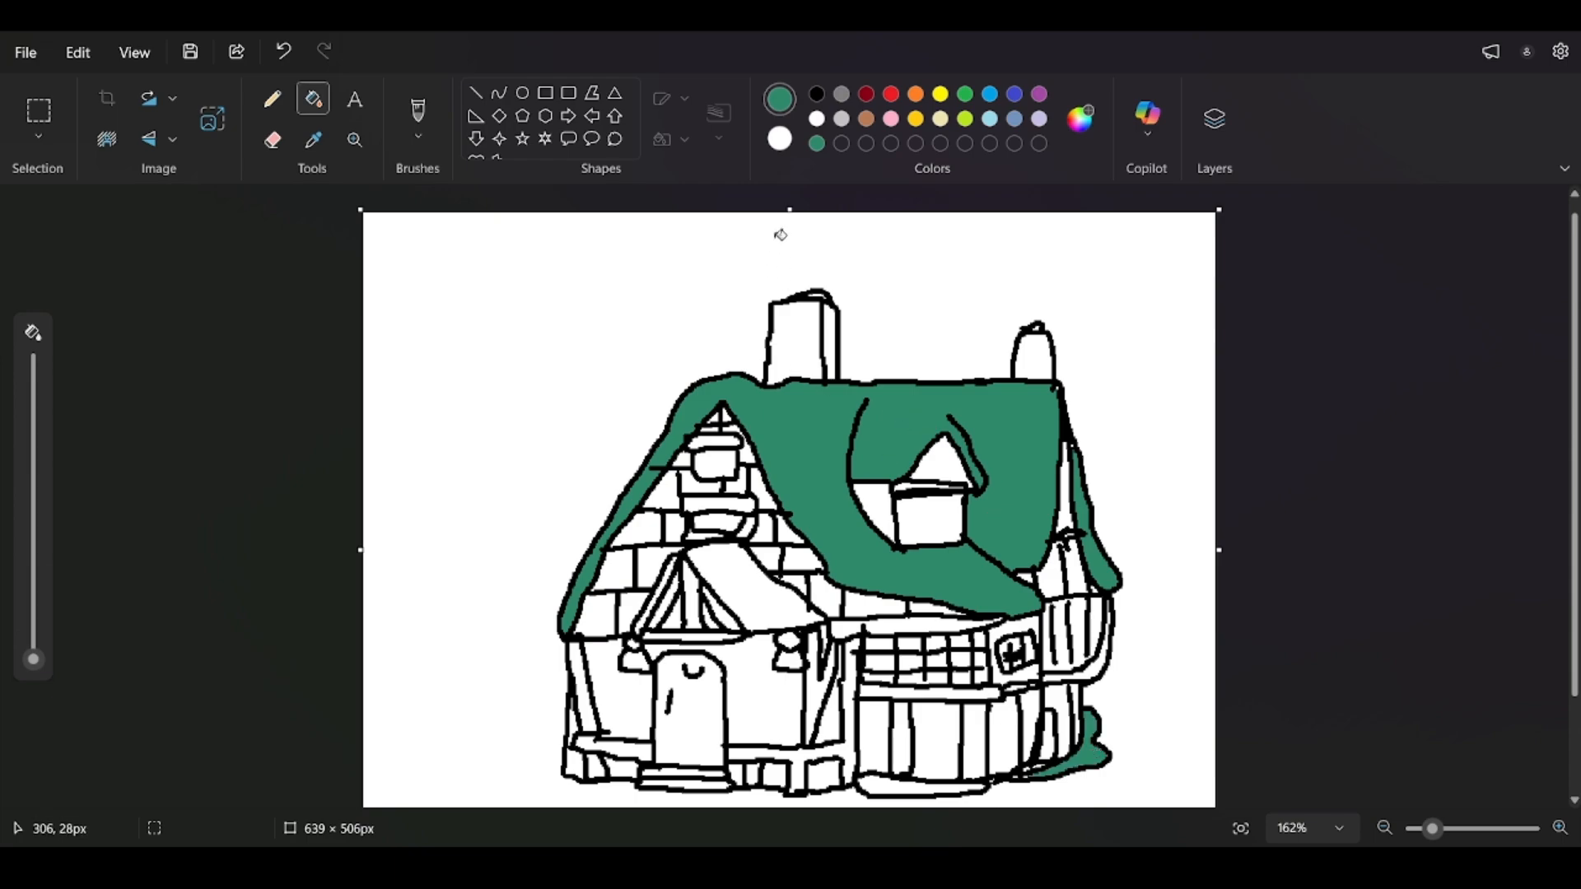
Fill the front wall on both sides of the door and the lowest left gable bricks with pale cream yellow.
left_click(941, 120)
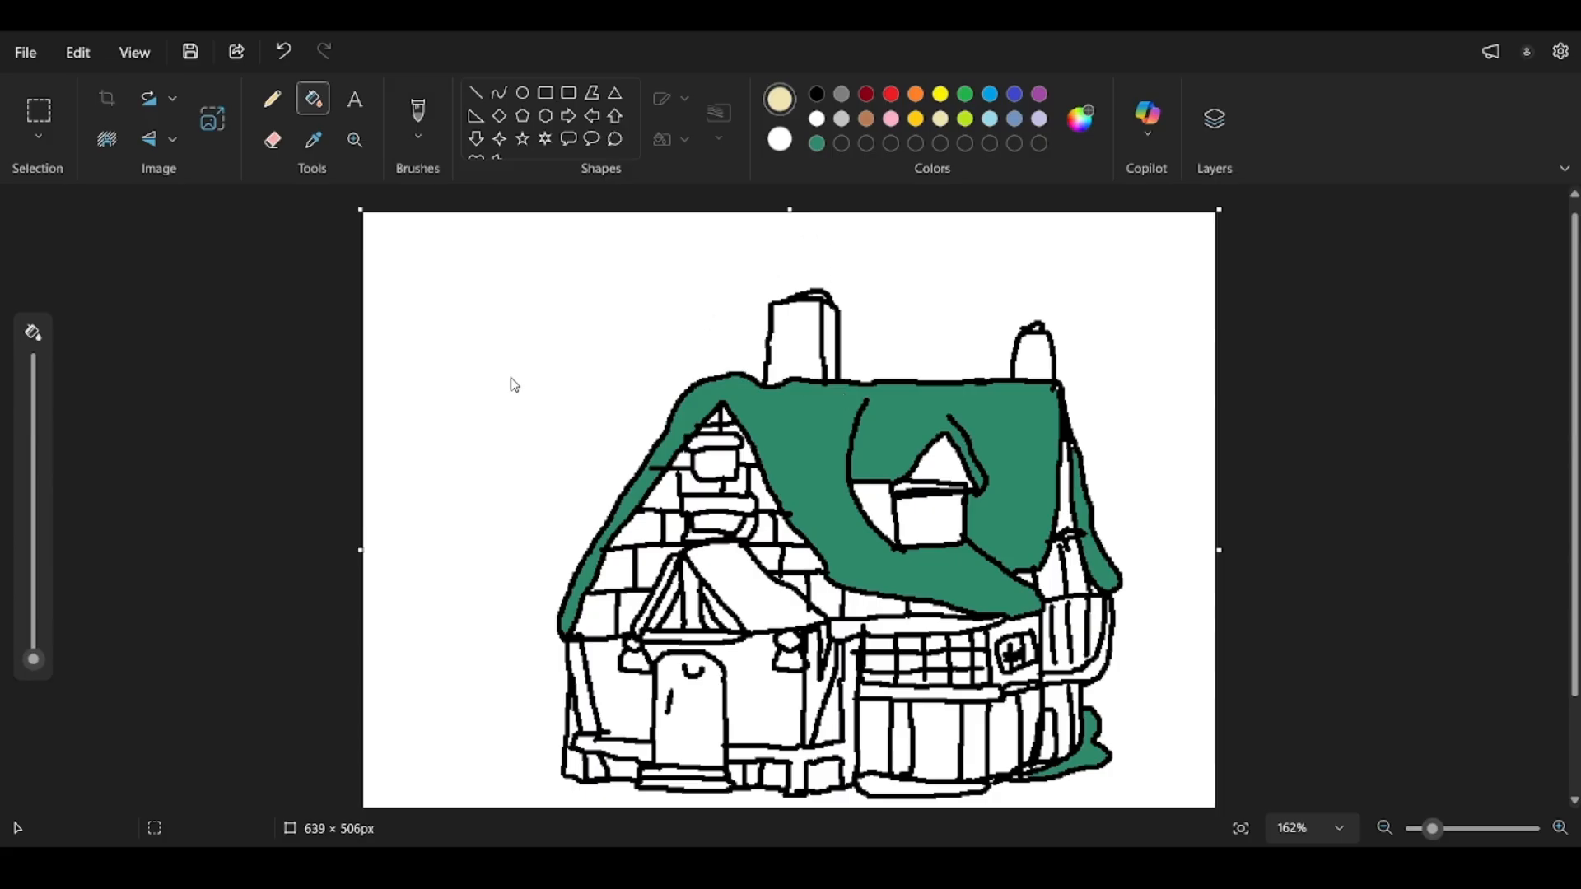
left_click(632, 721)
left_click(739, 671)
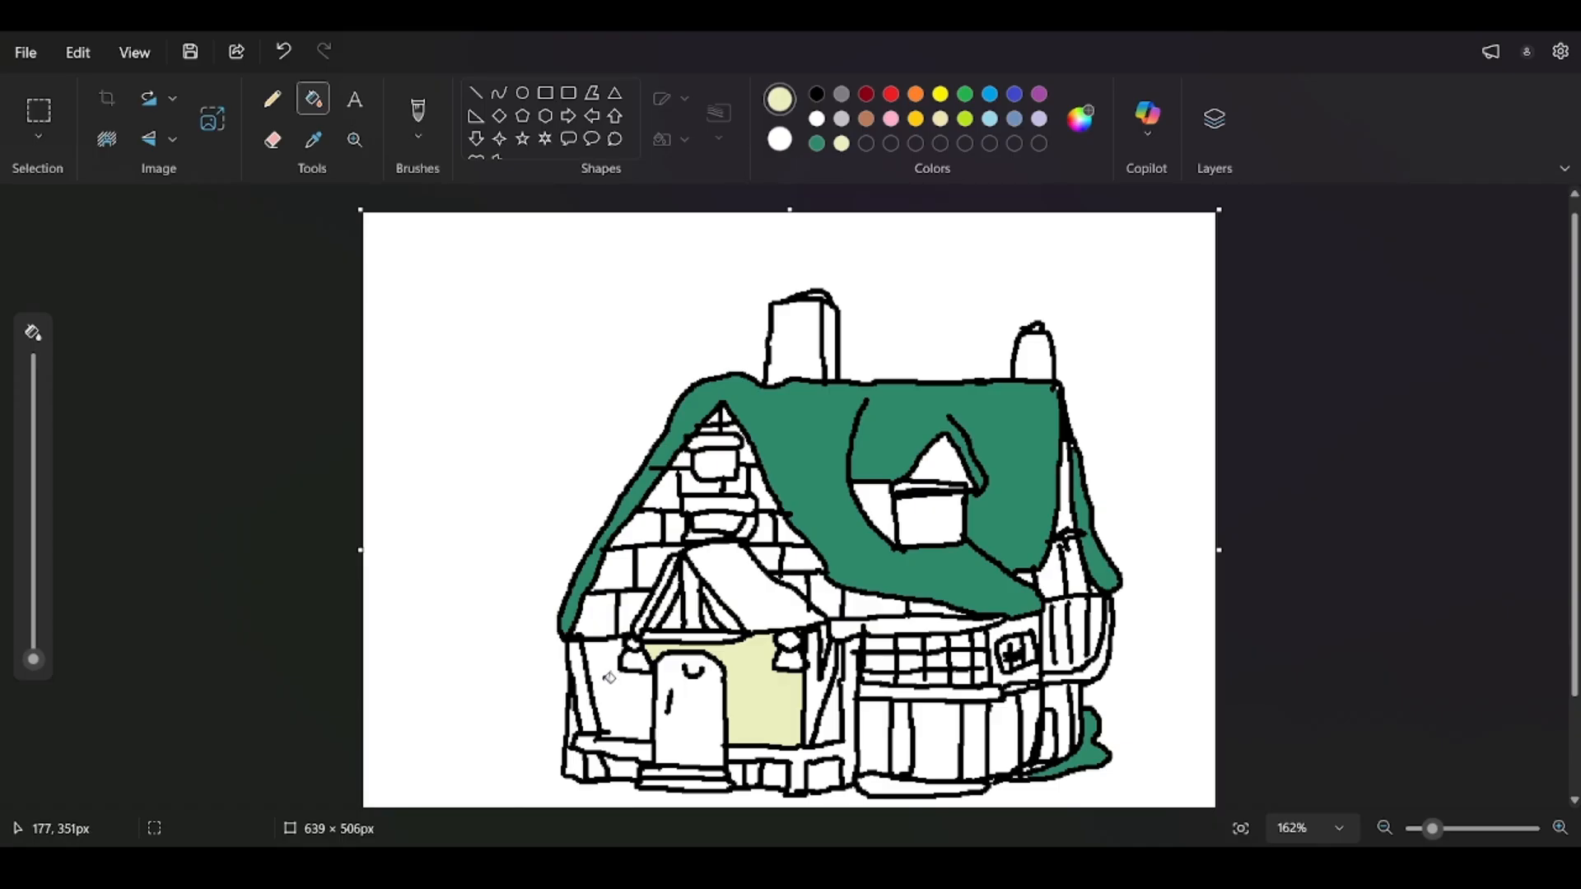
left_click(610, 677)
left_click(595, 614)
left_click(628, 614)
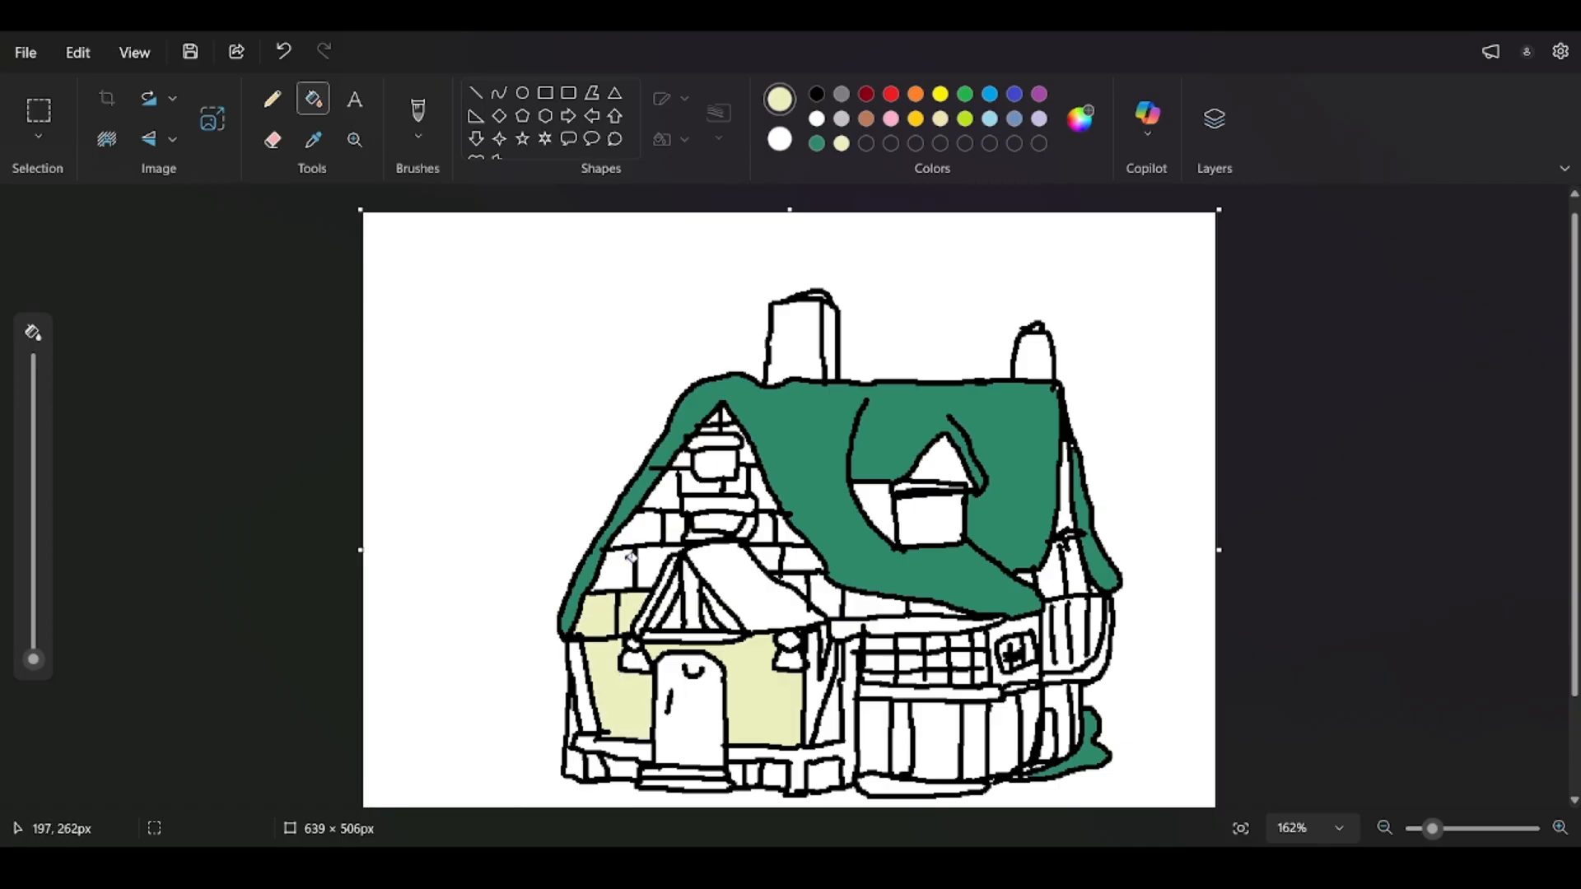
Fill the remaining left-hand gable bricks, up to the upper small window, with the same pale cream.
left_click(616, 570)
left_click(656, 566)
left_click(649, 529)
left_click(670, 527)
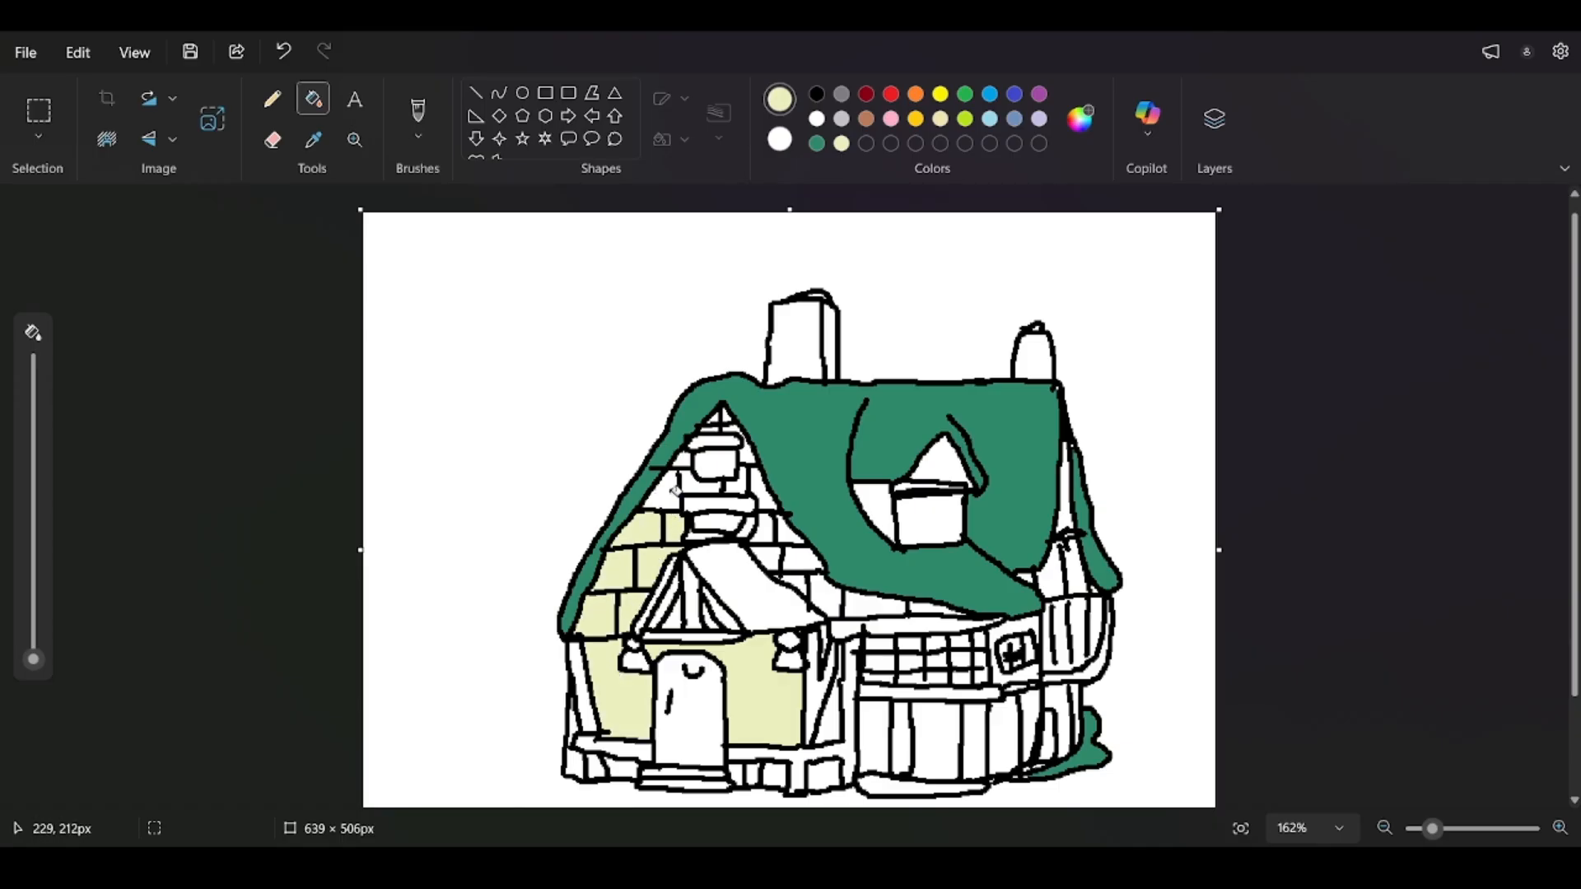
left_click(668, 499)
left_click(692, 487)
left_click(683, 461)
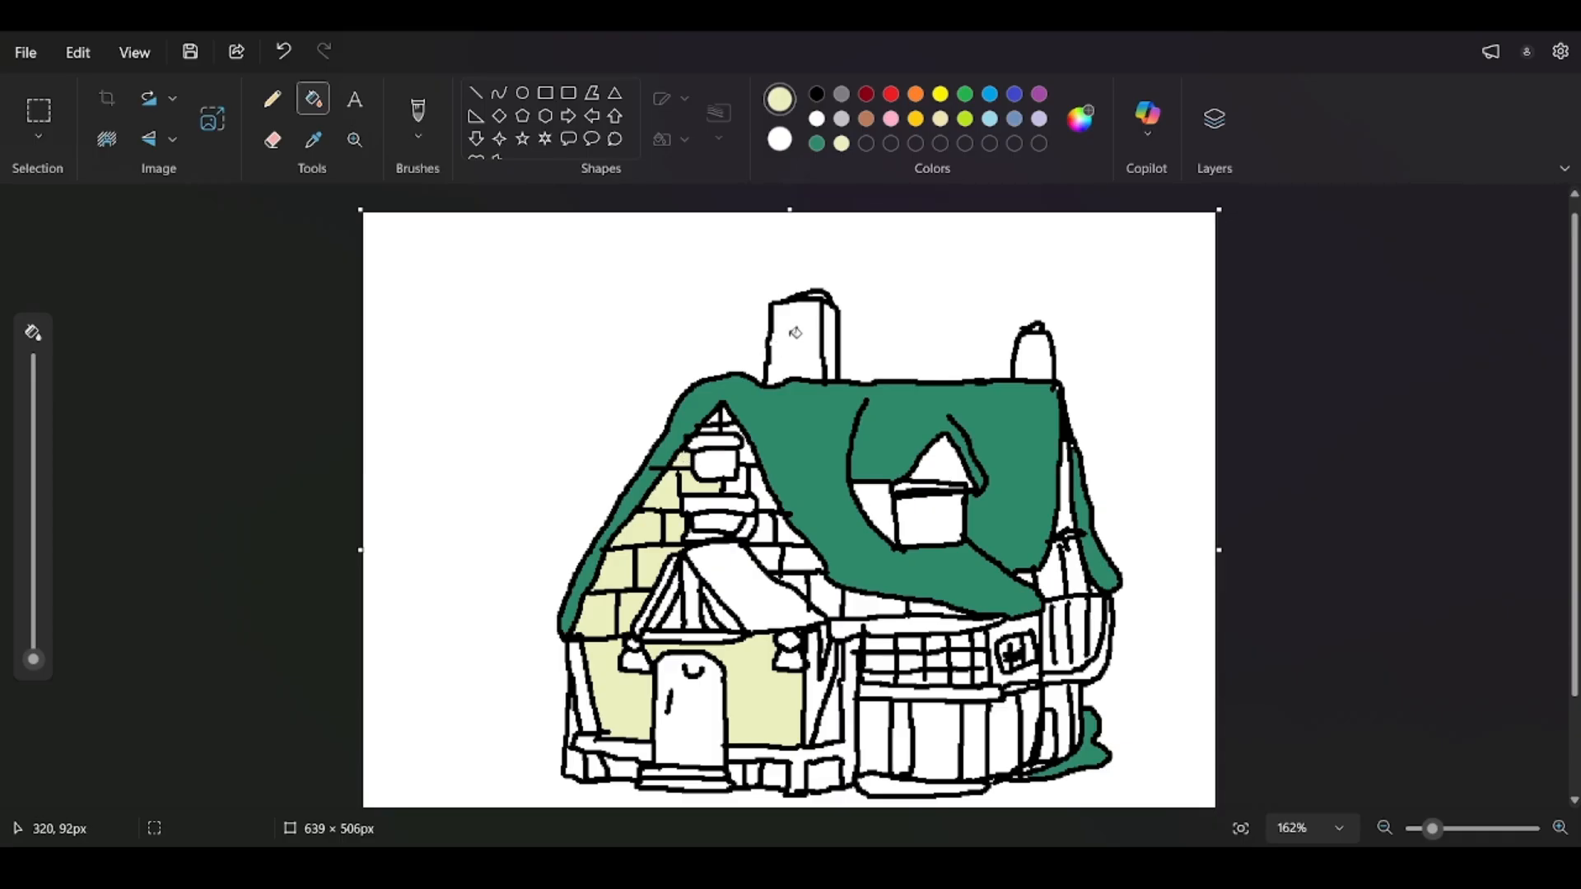
Fill the gable peak and the bricks right of its upper window with pale cream, undoing fills that recolour the outlines.
left_click(736, 419)
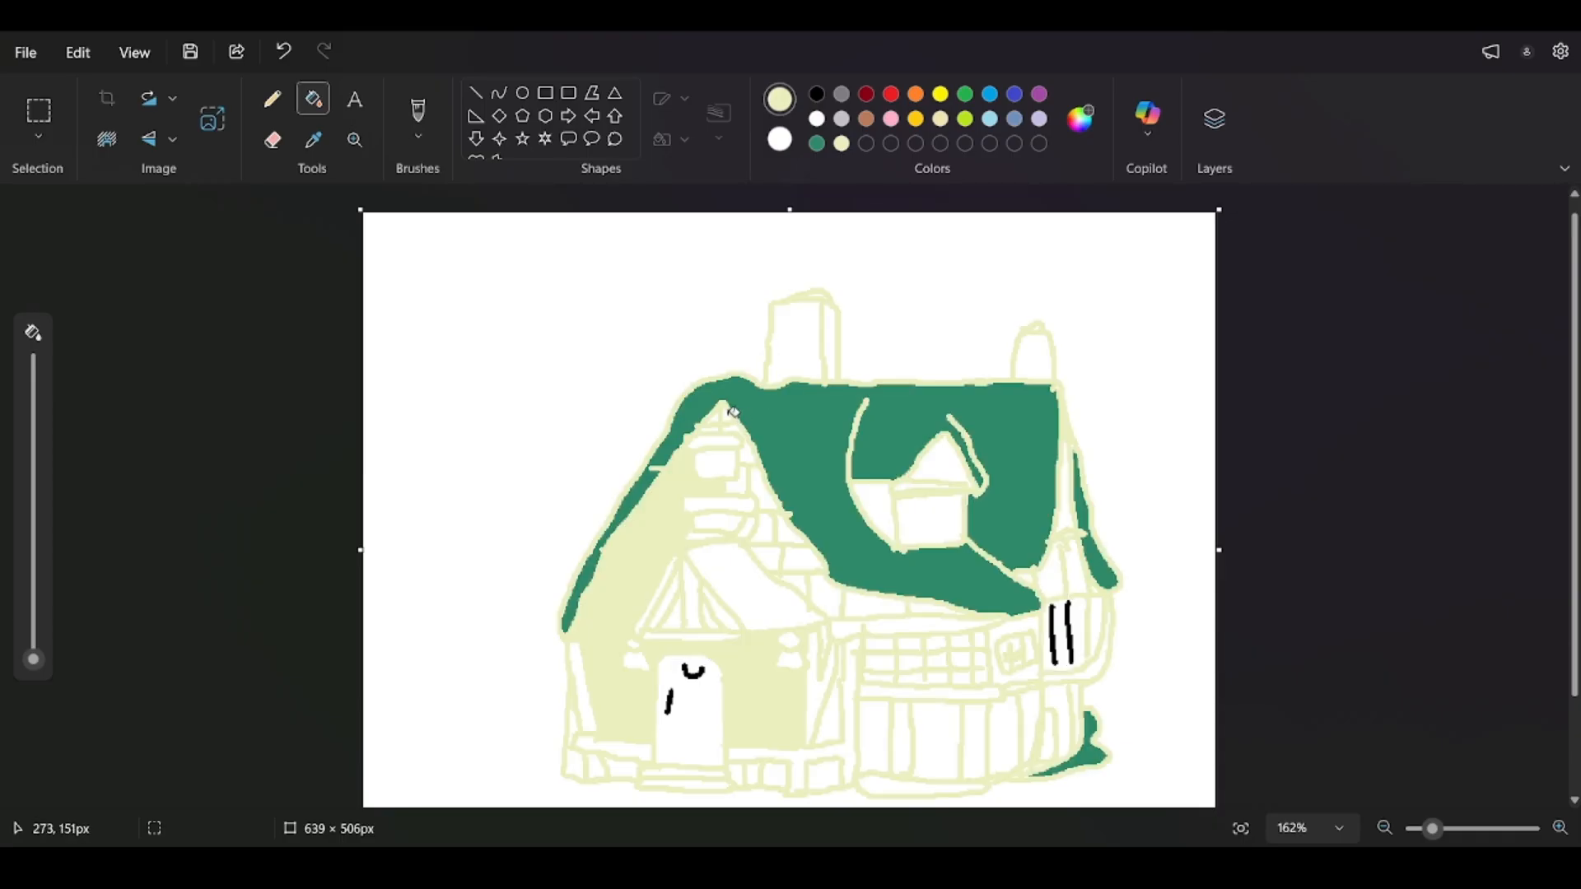
key("ctrl+z")
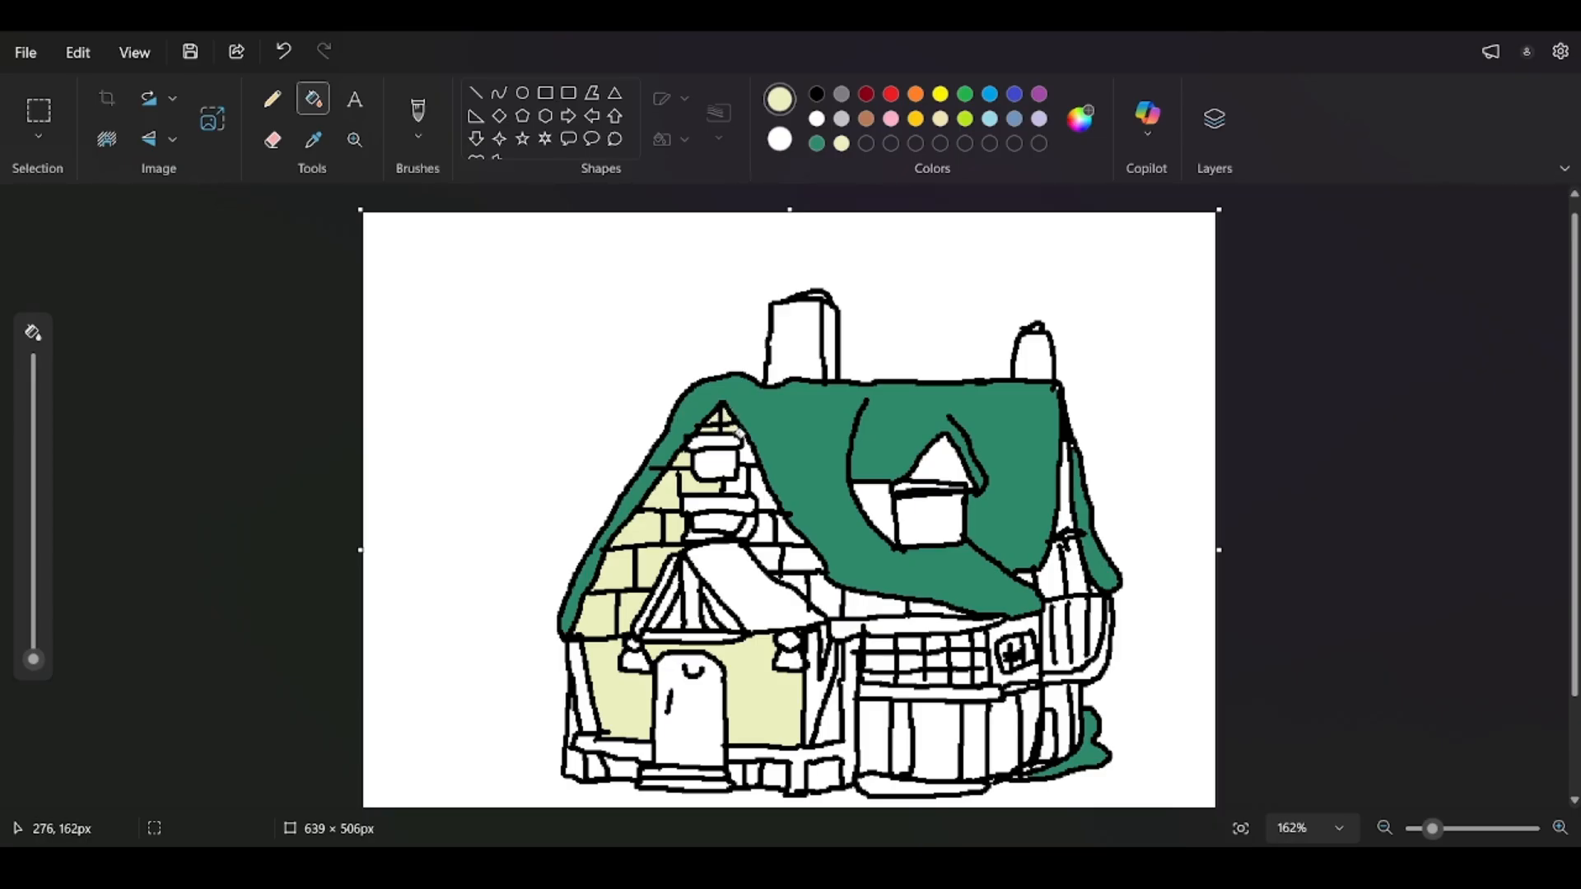
left_click(746, 467)
key("ctrl+z")
key("ctrl+y")
key("ctrl+z")
key("ctrl+y")
key("ctrl+z")
left_click(757, 483)
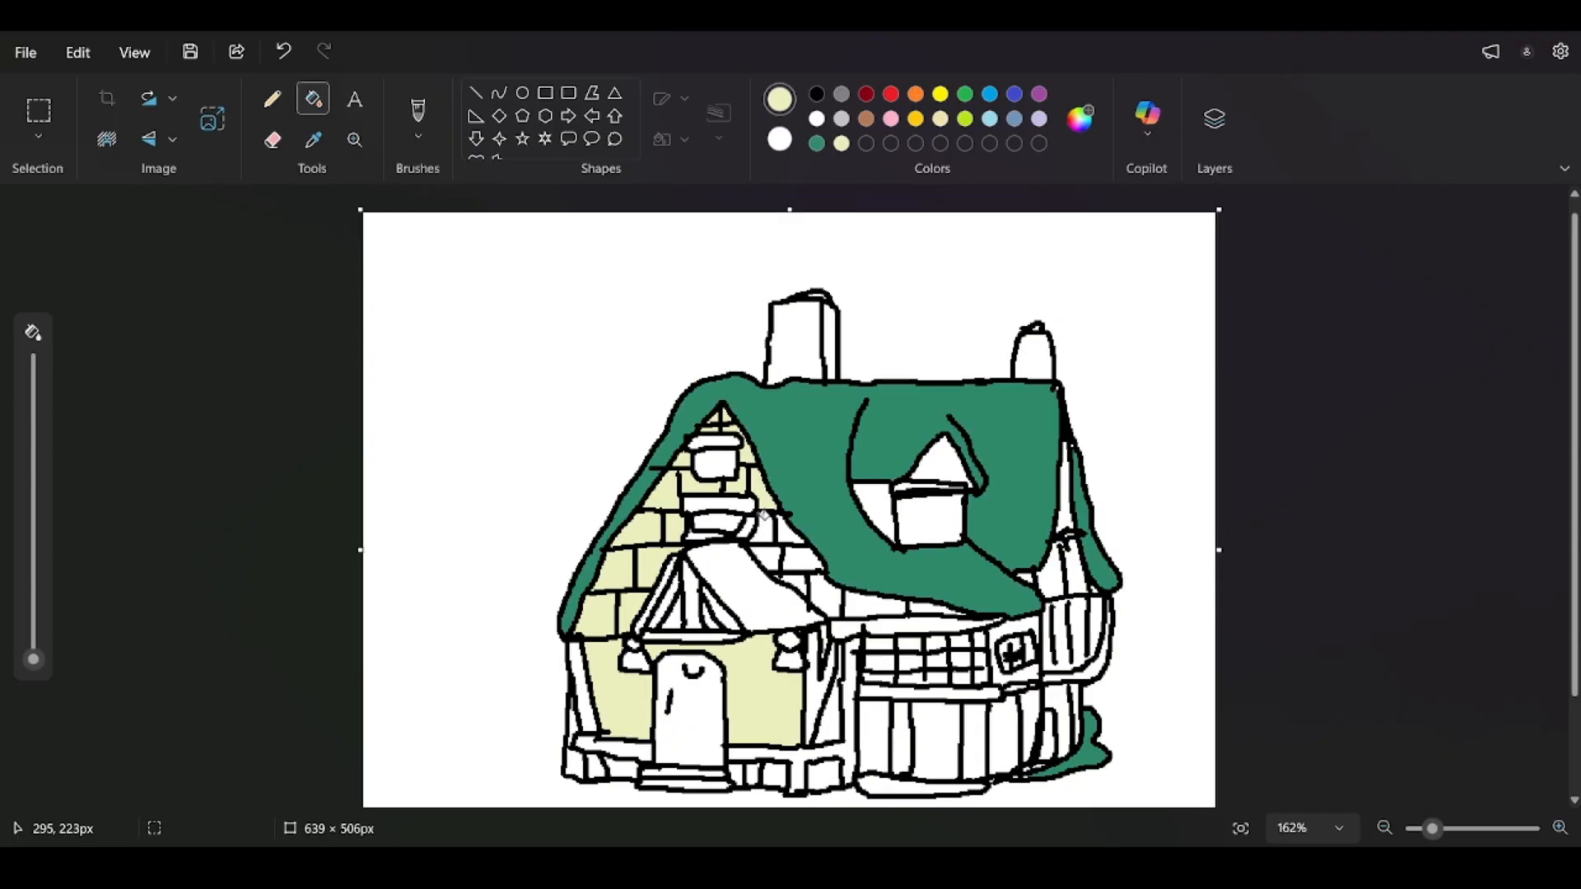
Fill the bricks to the right of the lower gable window with pale cream, undoing any fill that recolours the outlines.
left_click(756, 513)
key("ctrl+z")
left_click(772, 526)
left_click(782, 530)
left_click(775, 556)
left_click(799, 552)
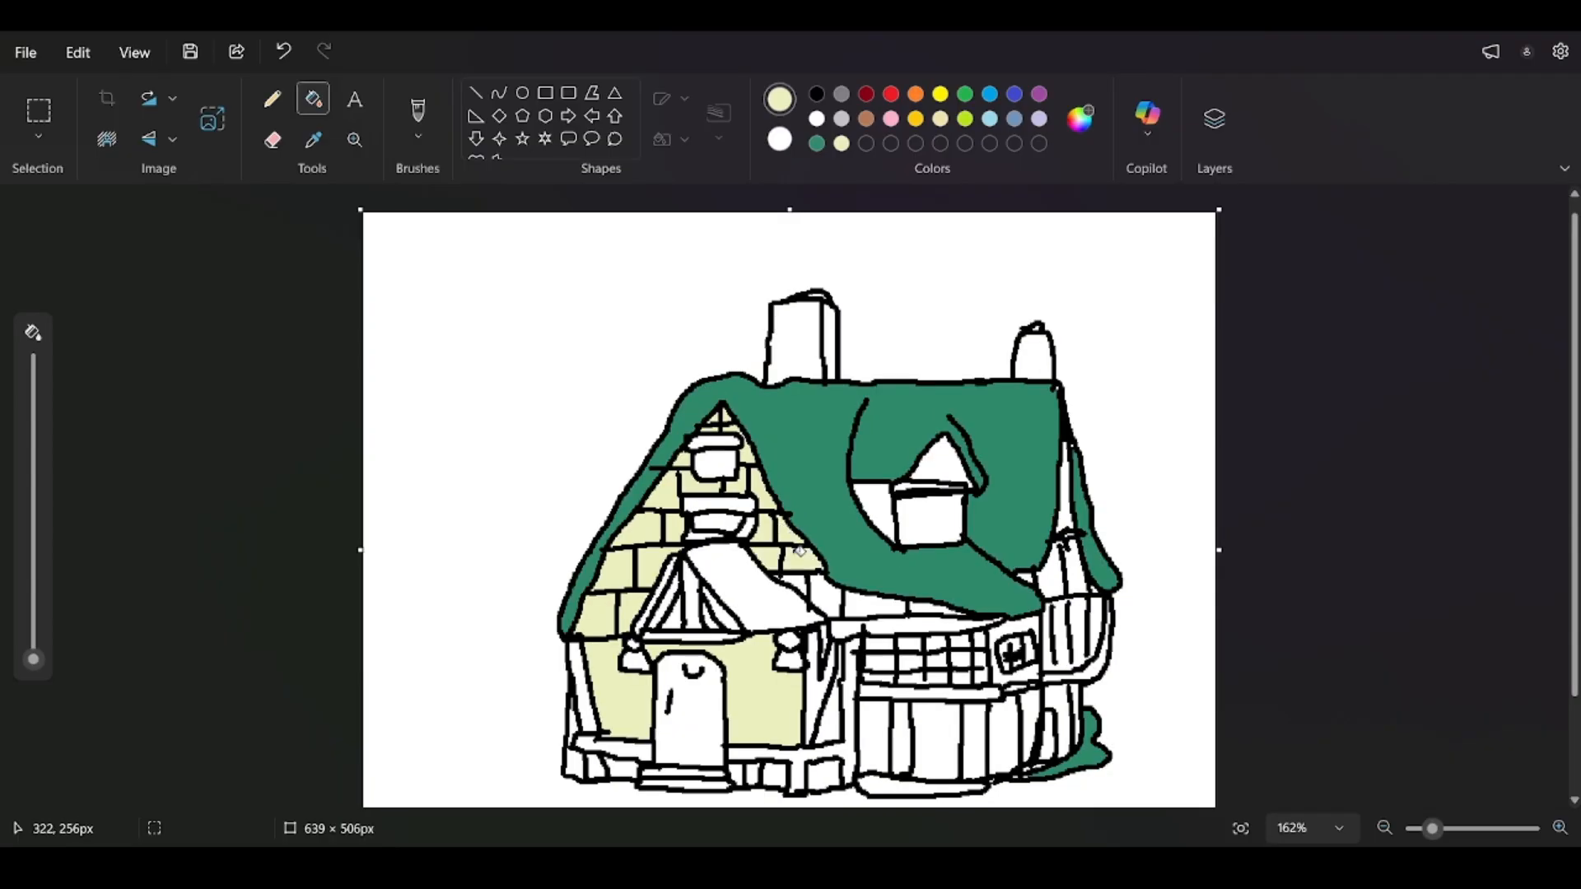
Fill the lowest right gable bricks and the brick row under the main roof's eave with pale cream.
left_click(801, 581)
left_click(828, 595)
left_click(874, 597)
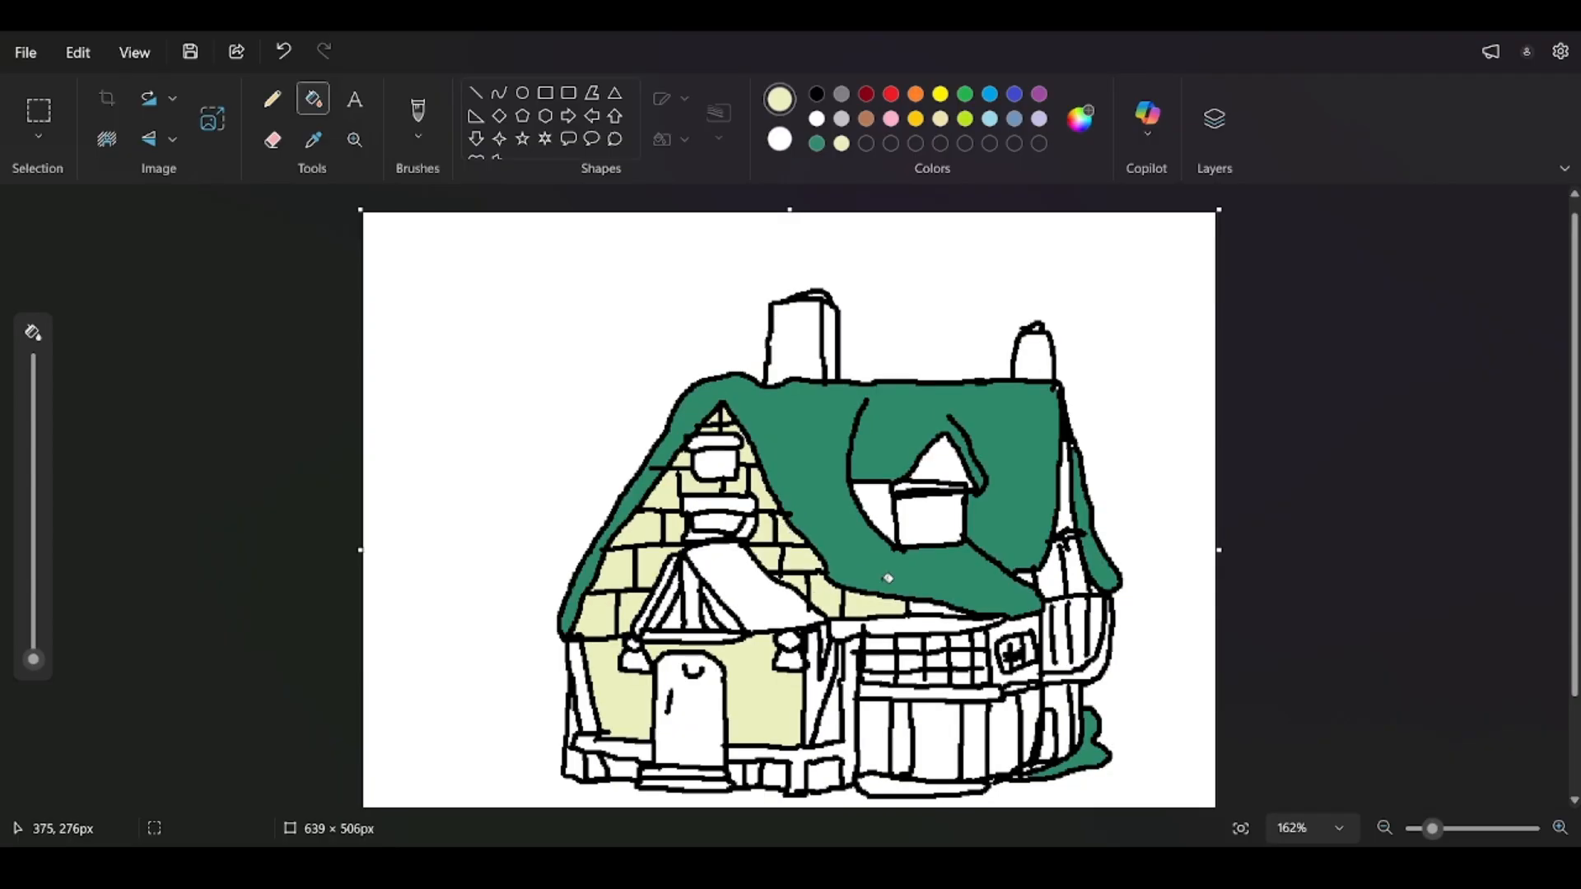
left_click(942, 603)
key("ctrl+z")
left_click(926, 607)
Fill the base stones and the lower wall panels from the bay to the house's right corner with pale cream.
scroll(906, 544, "down", 1)
scroll(911, 532, "down", 1)
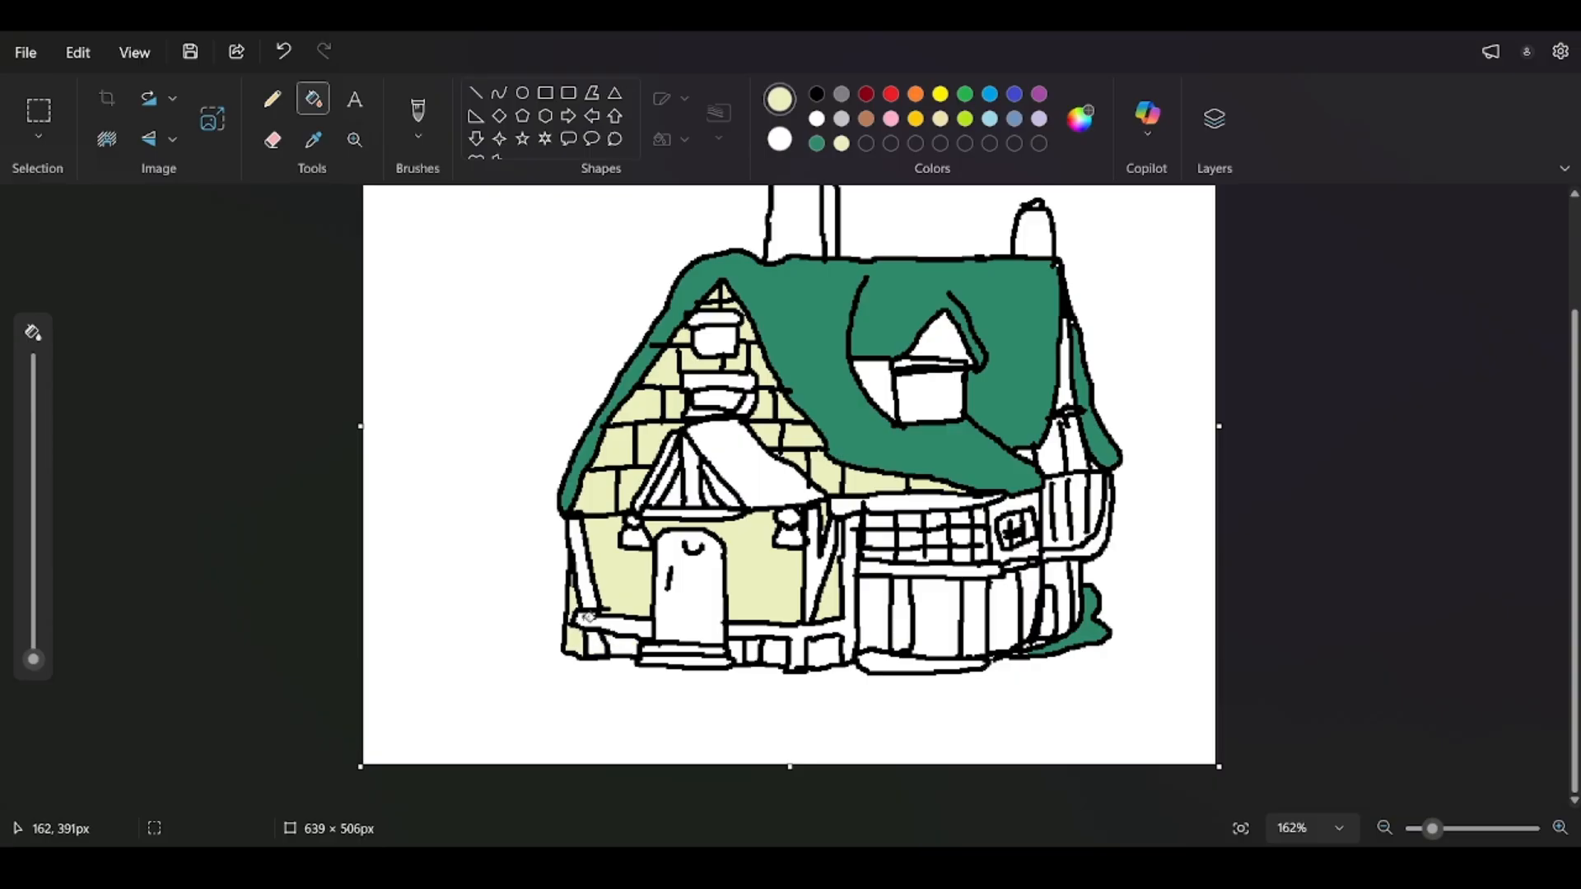
left_click(620, 639)
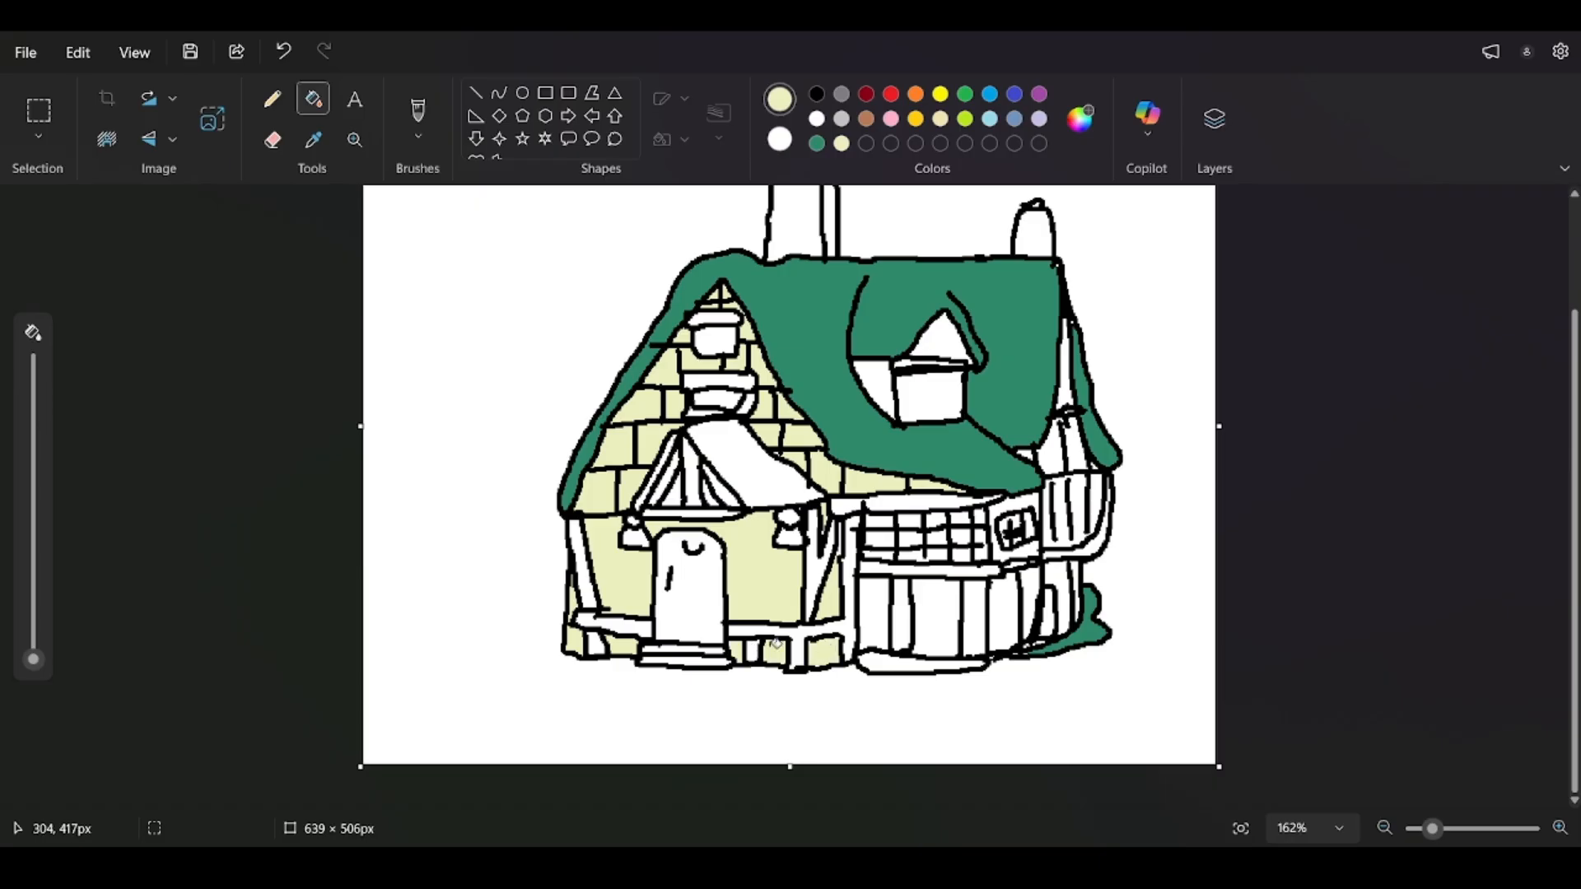
left_click(891, 617)
left_click(939, 614)
left_click(1001, 614)
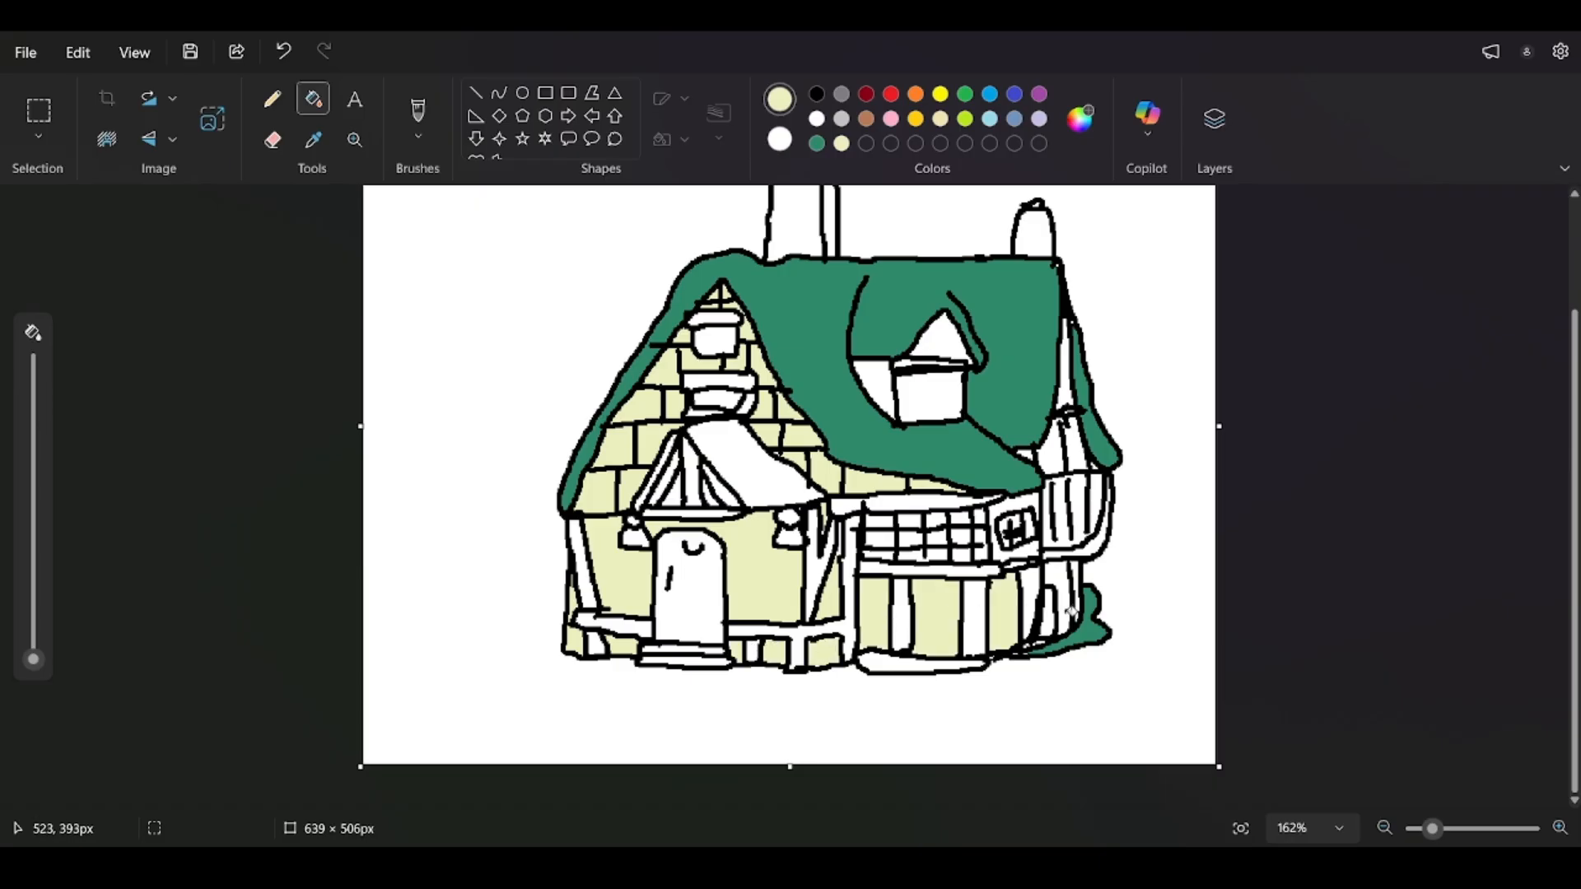
left_click(1055, 615)
left_click(1076, 575)
left_click(1062, 573)
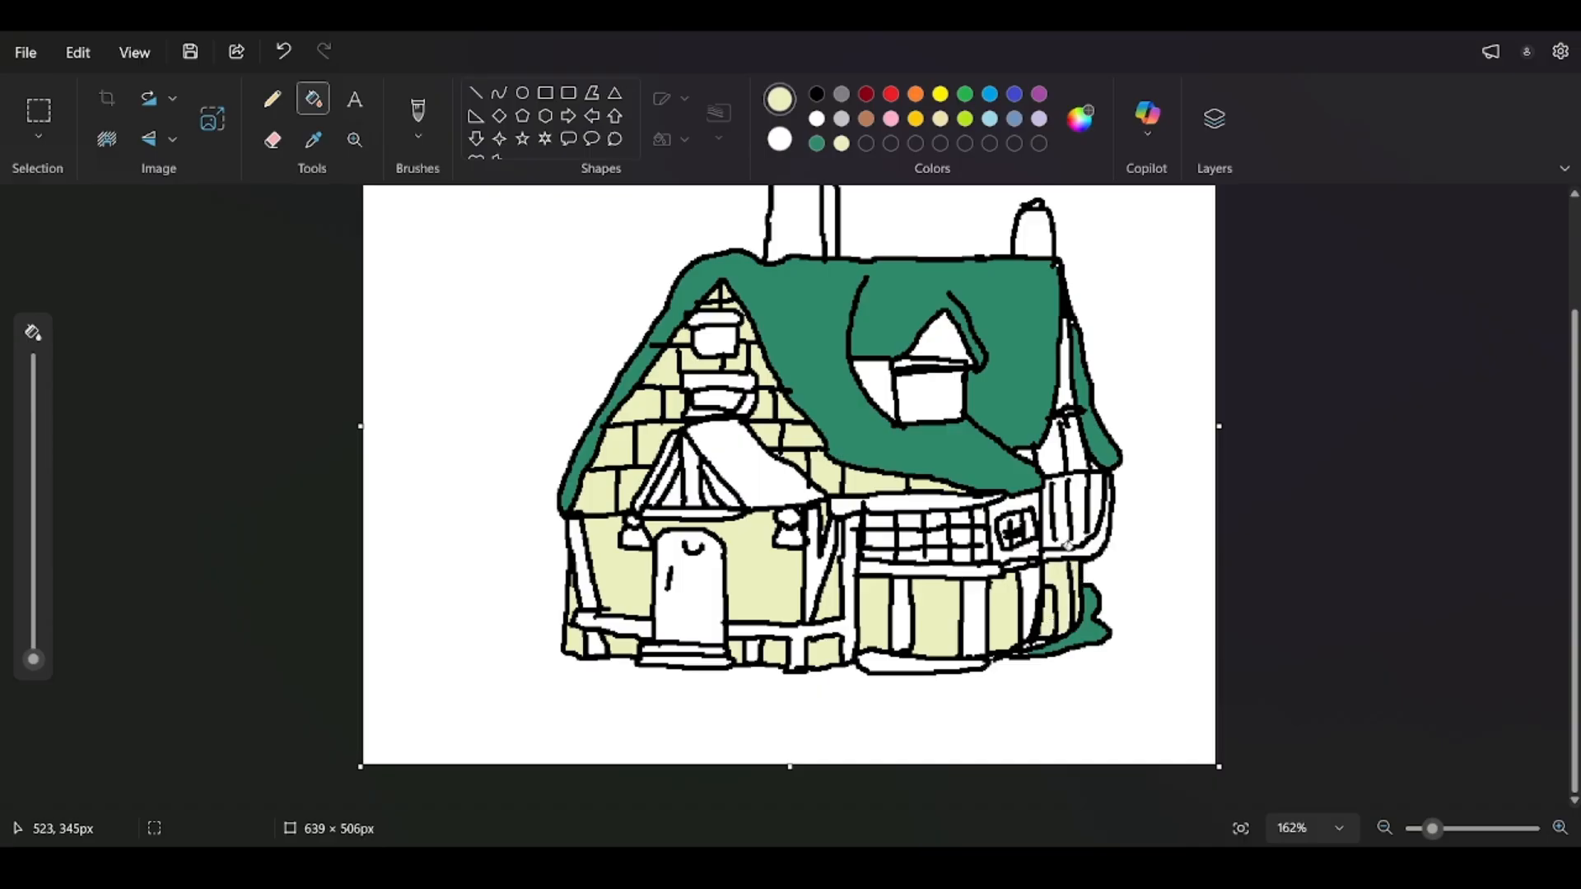
Fill the right upper storey, its gable and the dormer's side and front triangle with pale cream, undoing any outline recolouring.
left_click(1080, 504)
left_click(1058, 457)
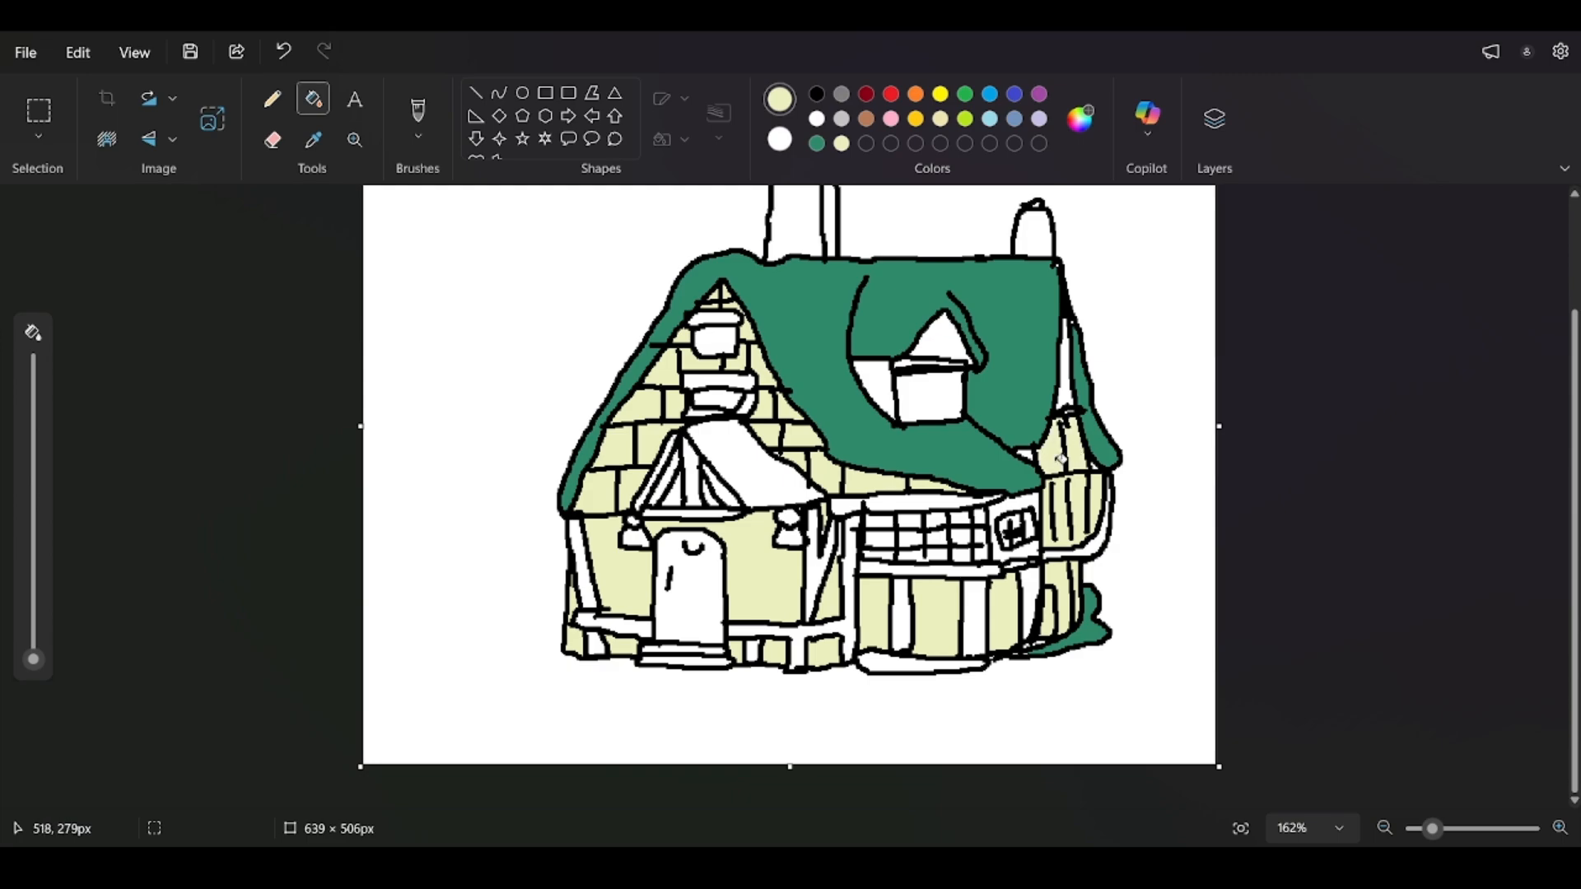
left_click(1074, 384)
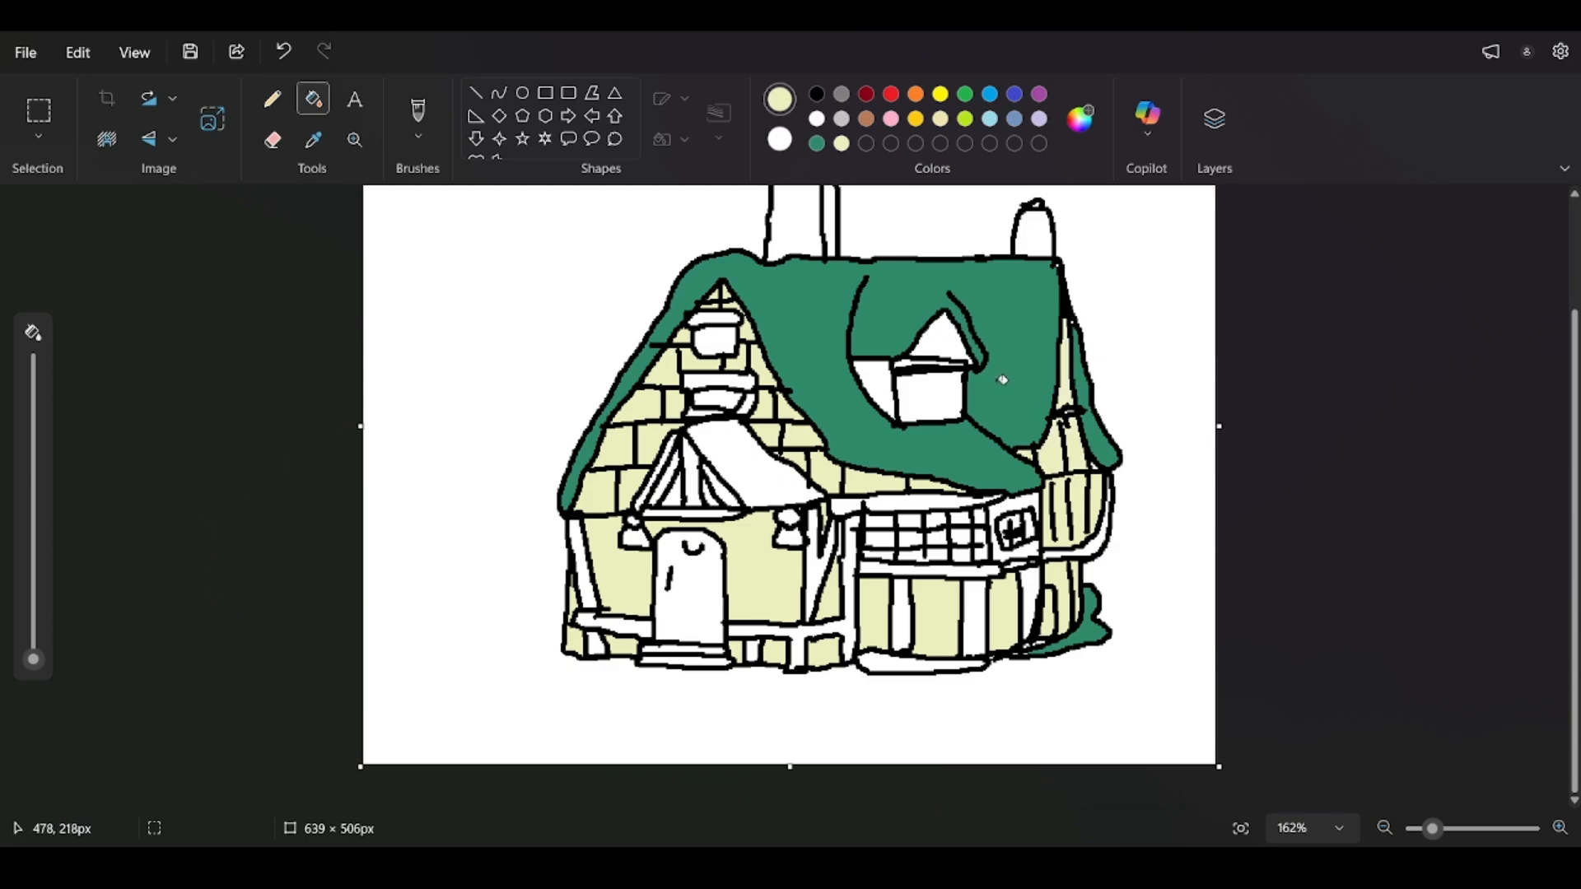
left_click(894, 376)
left_click(932, 343)
key("ctrl+z")
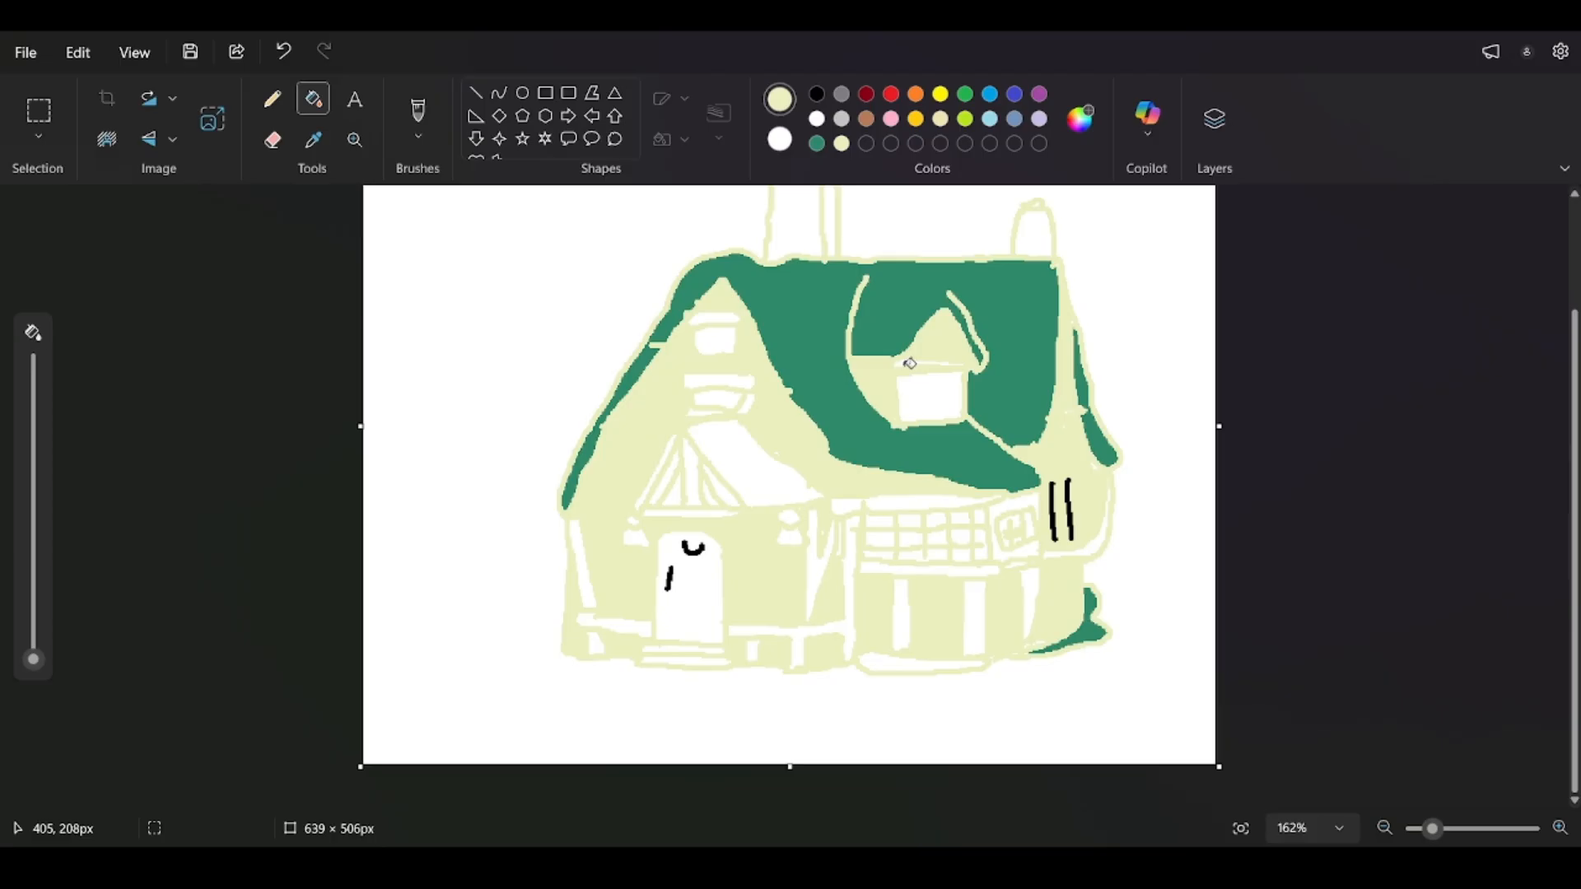
left_click(906, 363)
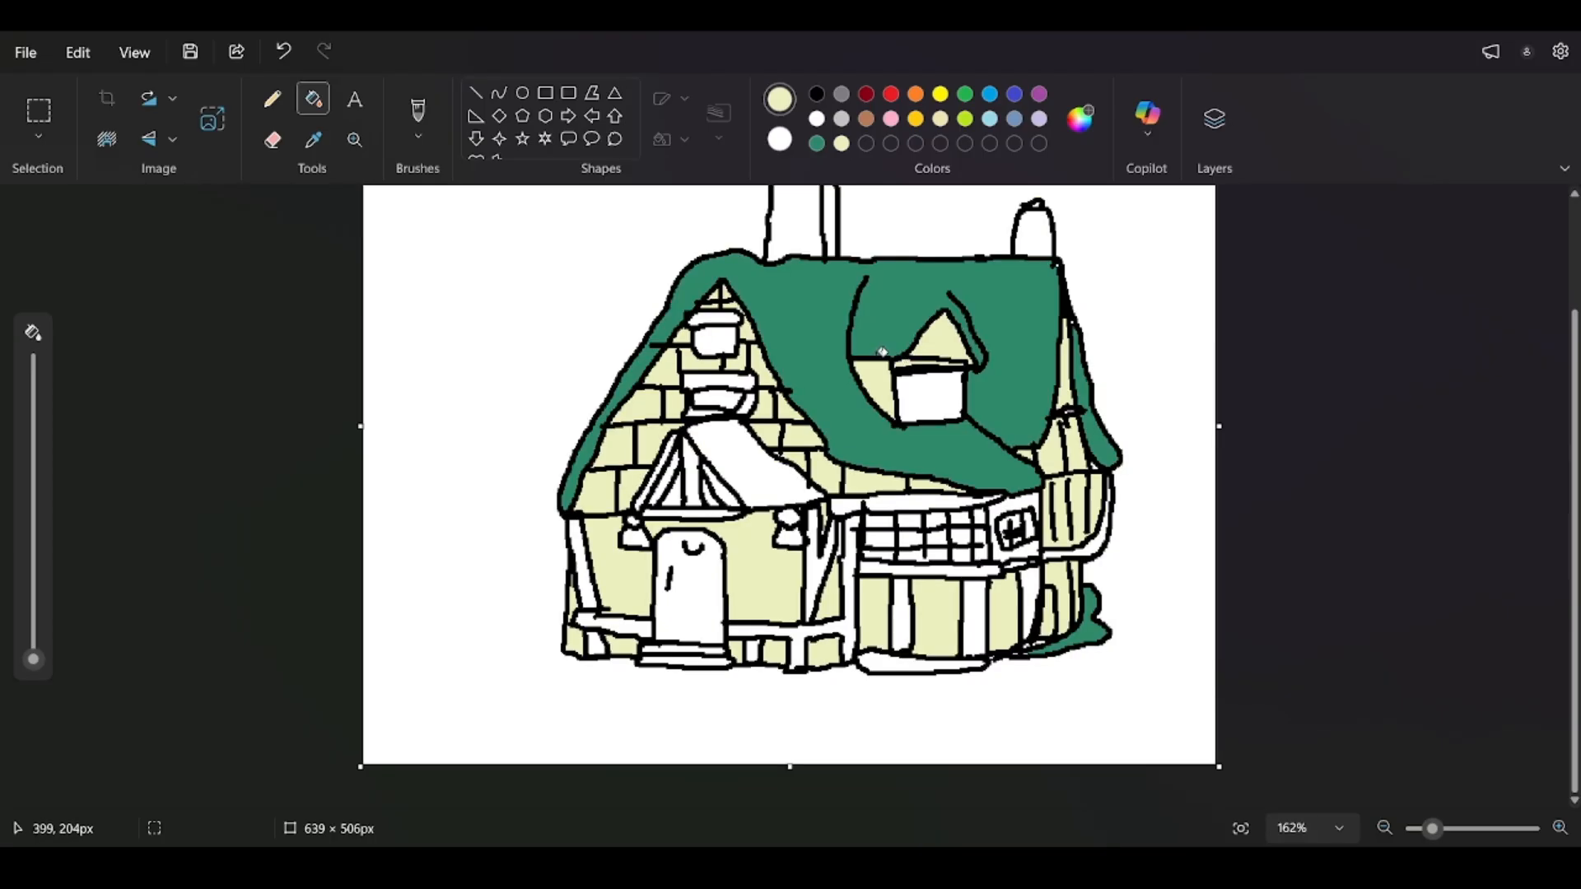
Draw a black vertical line near the dormer window's right edge and fill the narrow strip beside it with pale cream.
left_click(271, 99)
left_click(818, 95)
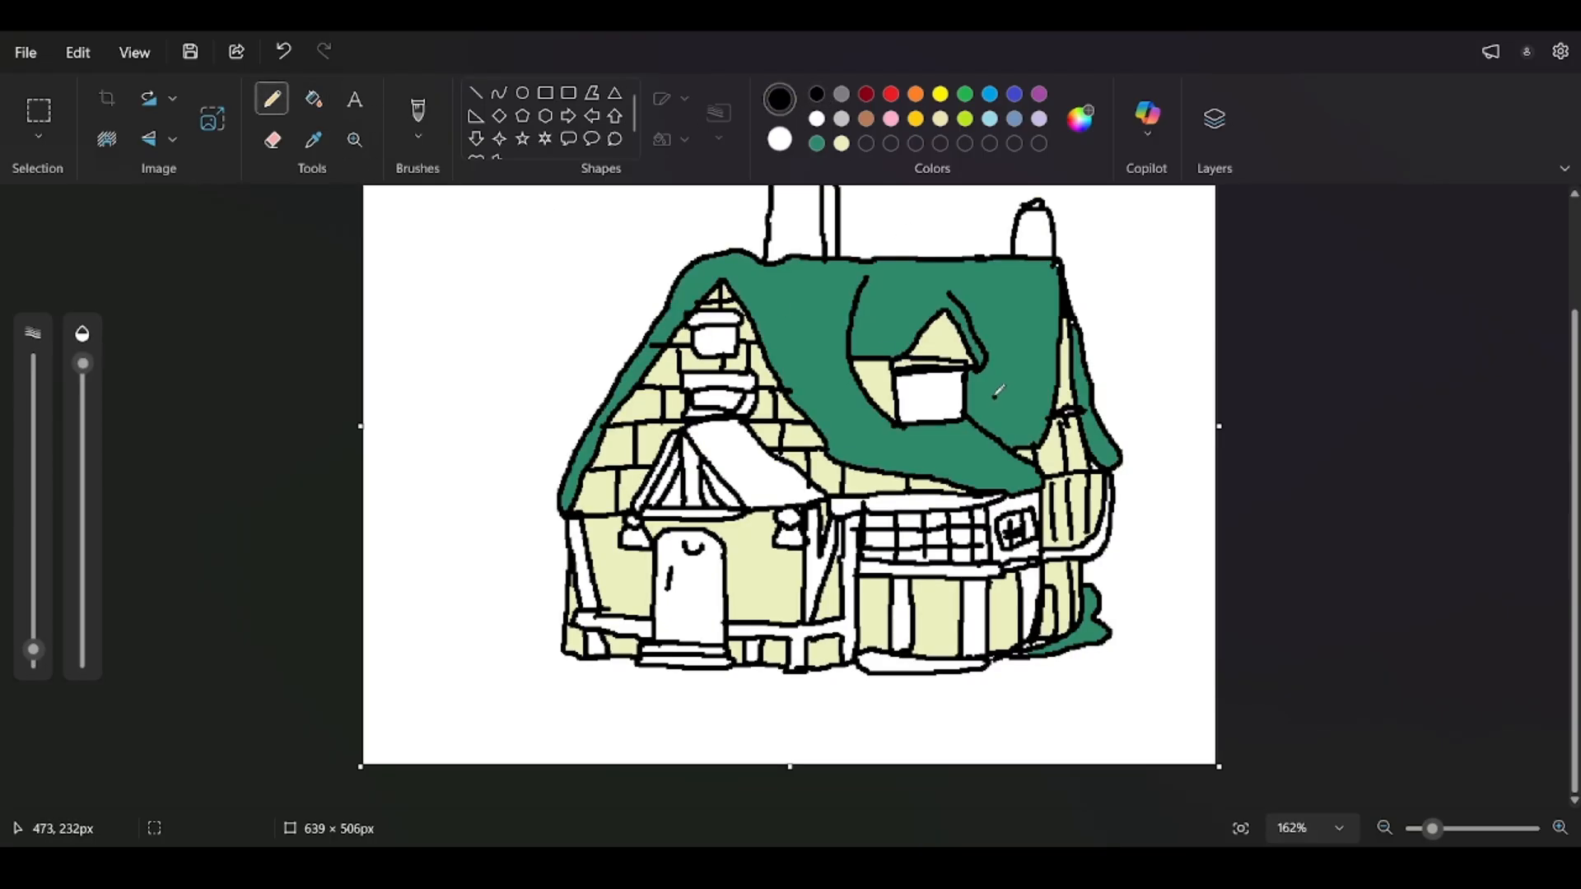
mouse_move(940, 368)
left_mouse_down()
mouse_move(936, 421)
mouse_move(943, 393)
left_mouse_up()
key("ctrl+z")
left_click(313, 99)
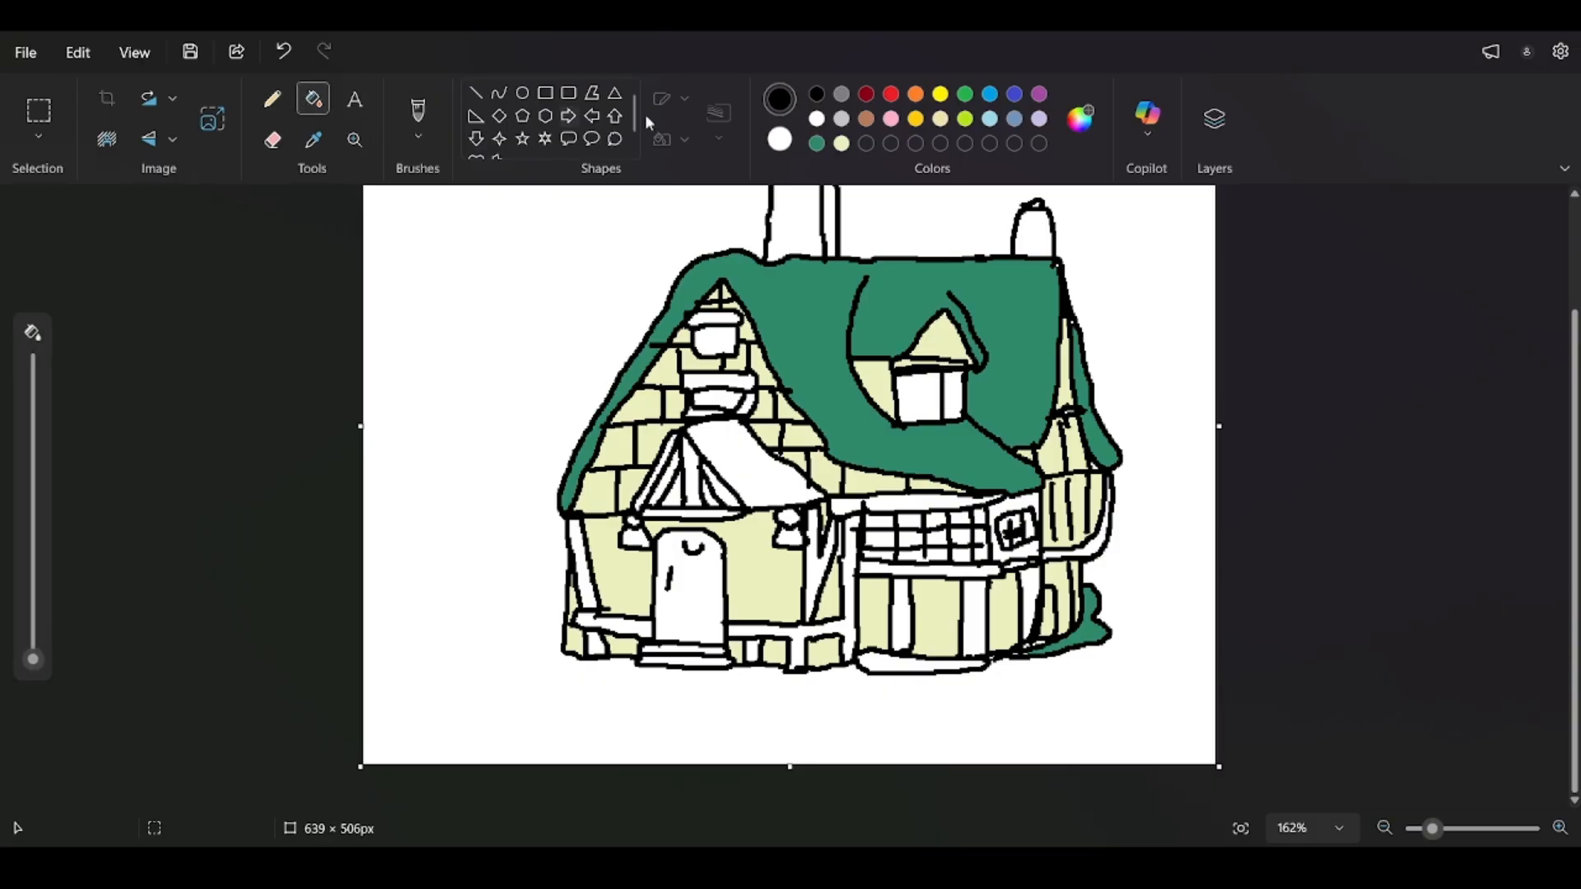
left_click(841, 143)
left_click(955, 381)
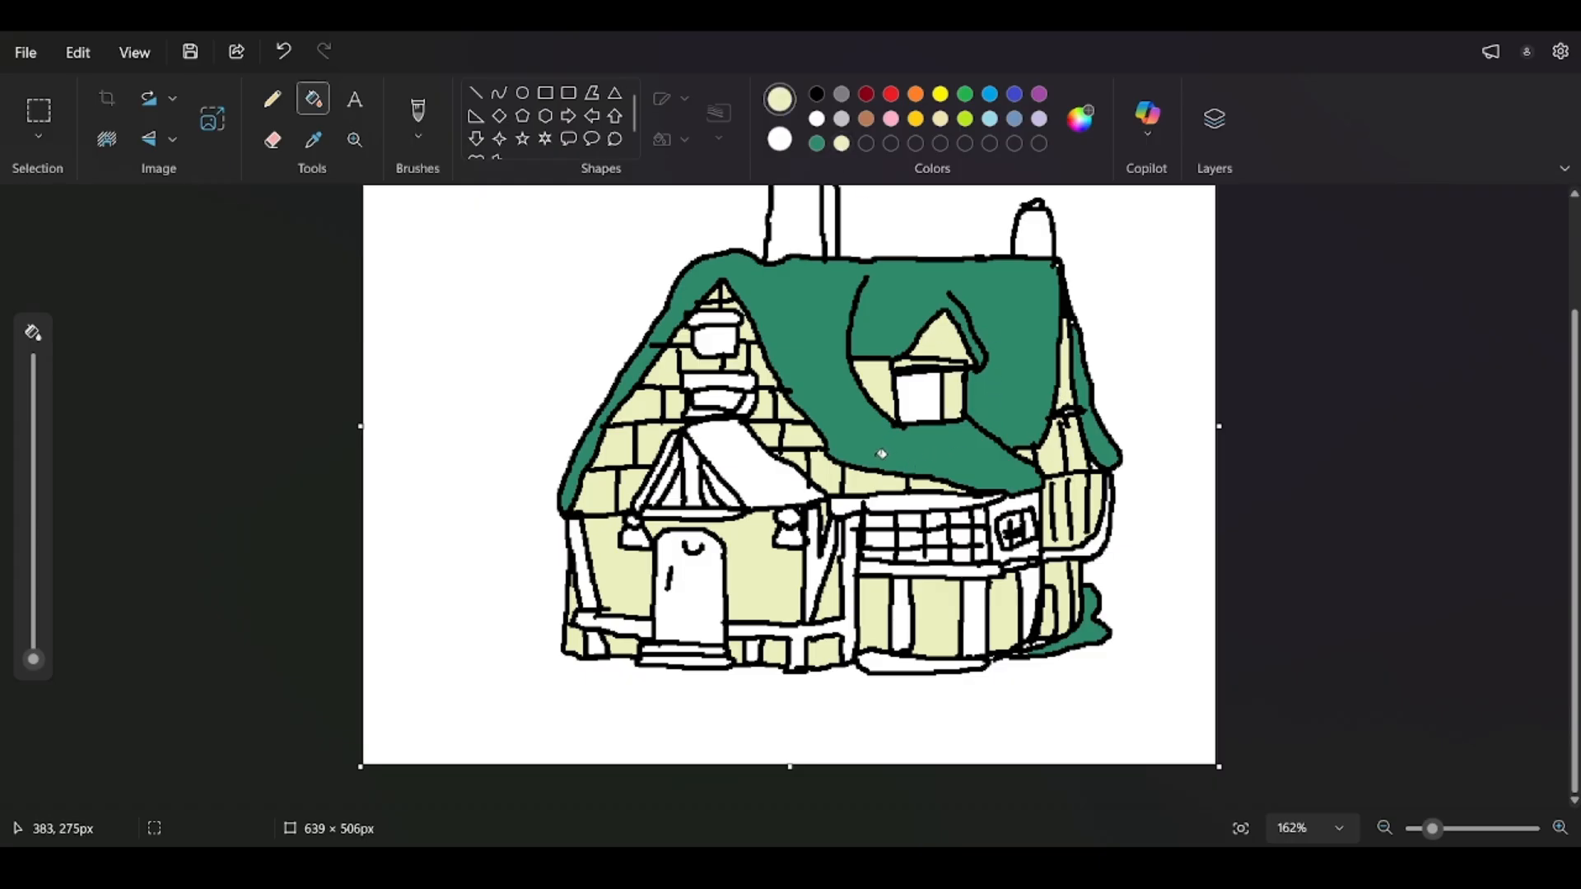
Fill the hoods above the two small gable windows with the roof's teal green.
left_click(817, 143)
left_click(734, 383)
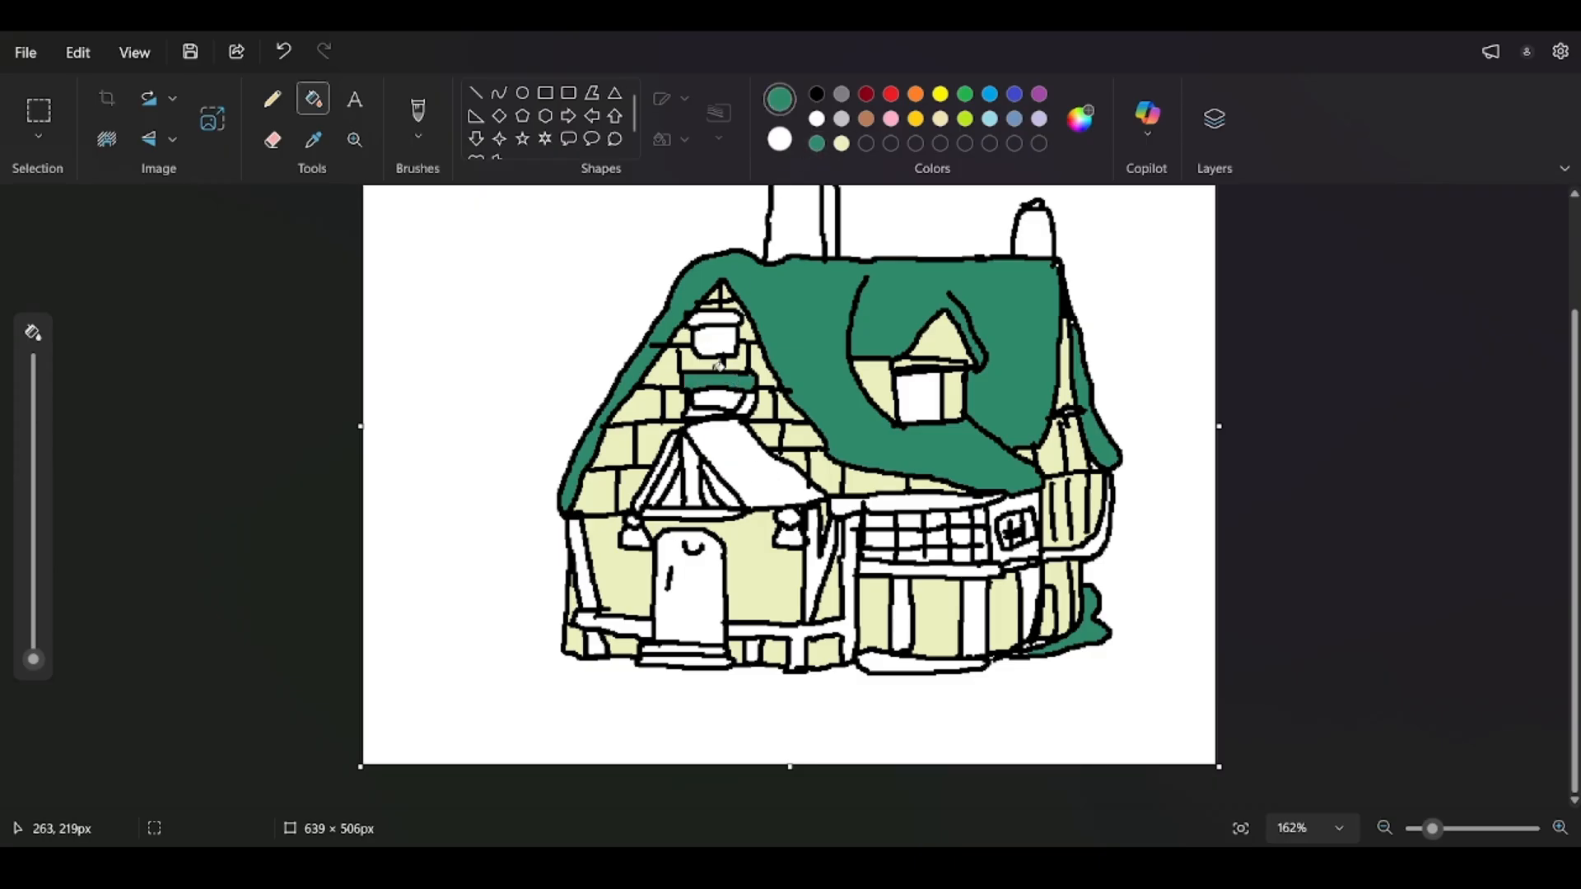
left_click(721, 316)
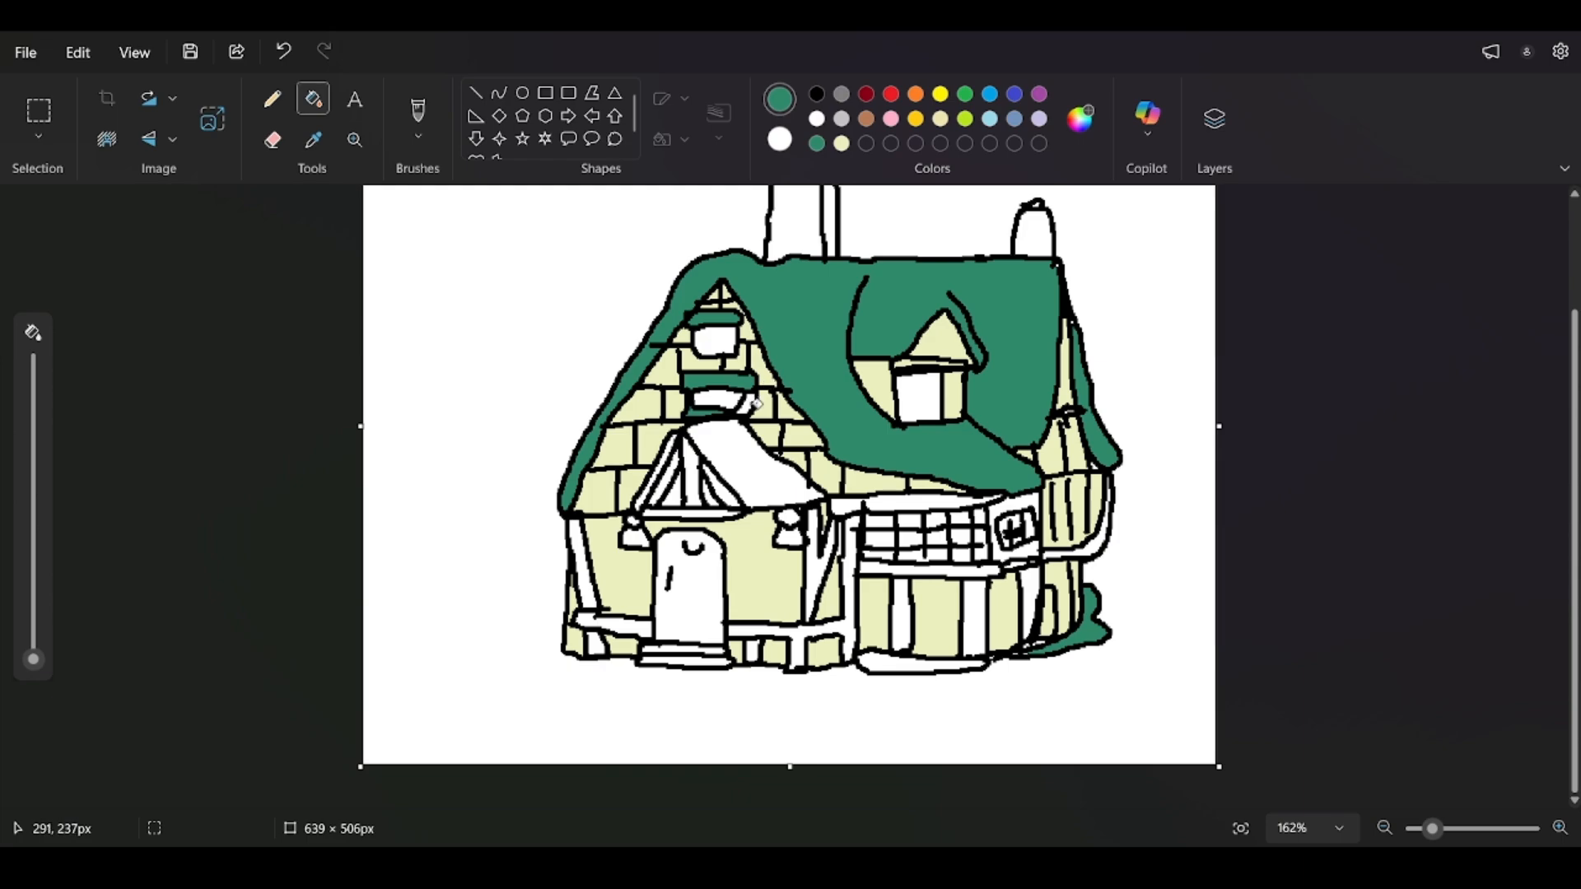
Fill the right side of the lower gable window and the porch roof with brown, undoing the fill that recolours the outlines.
left_click(866, 120)
left_click(640, 723)
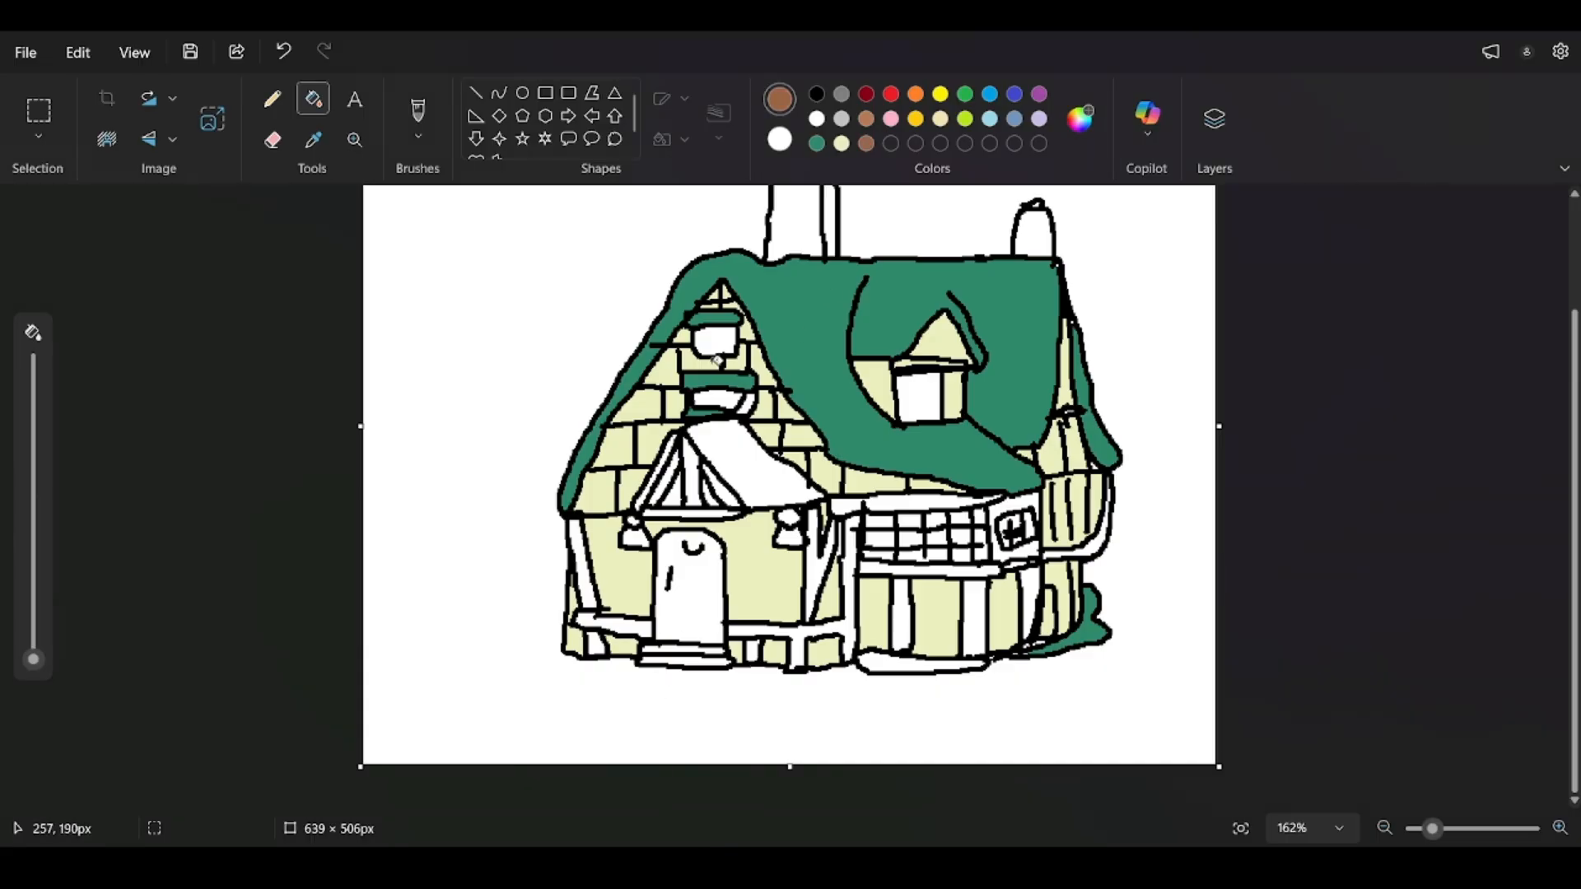
left_click(746, 404)
left_click(692, 467)
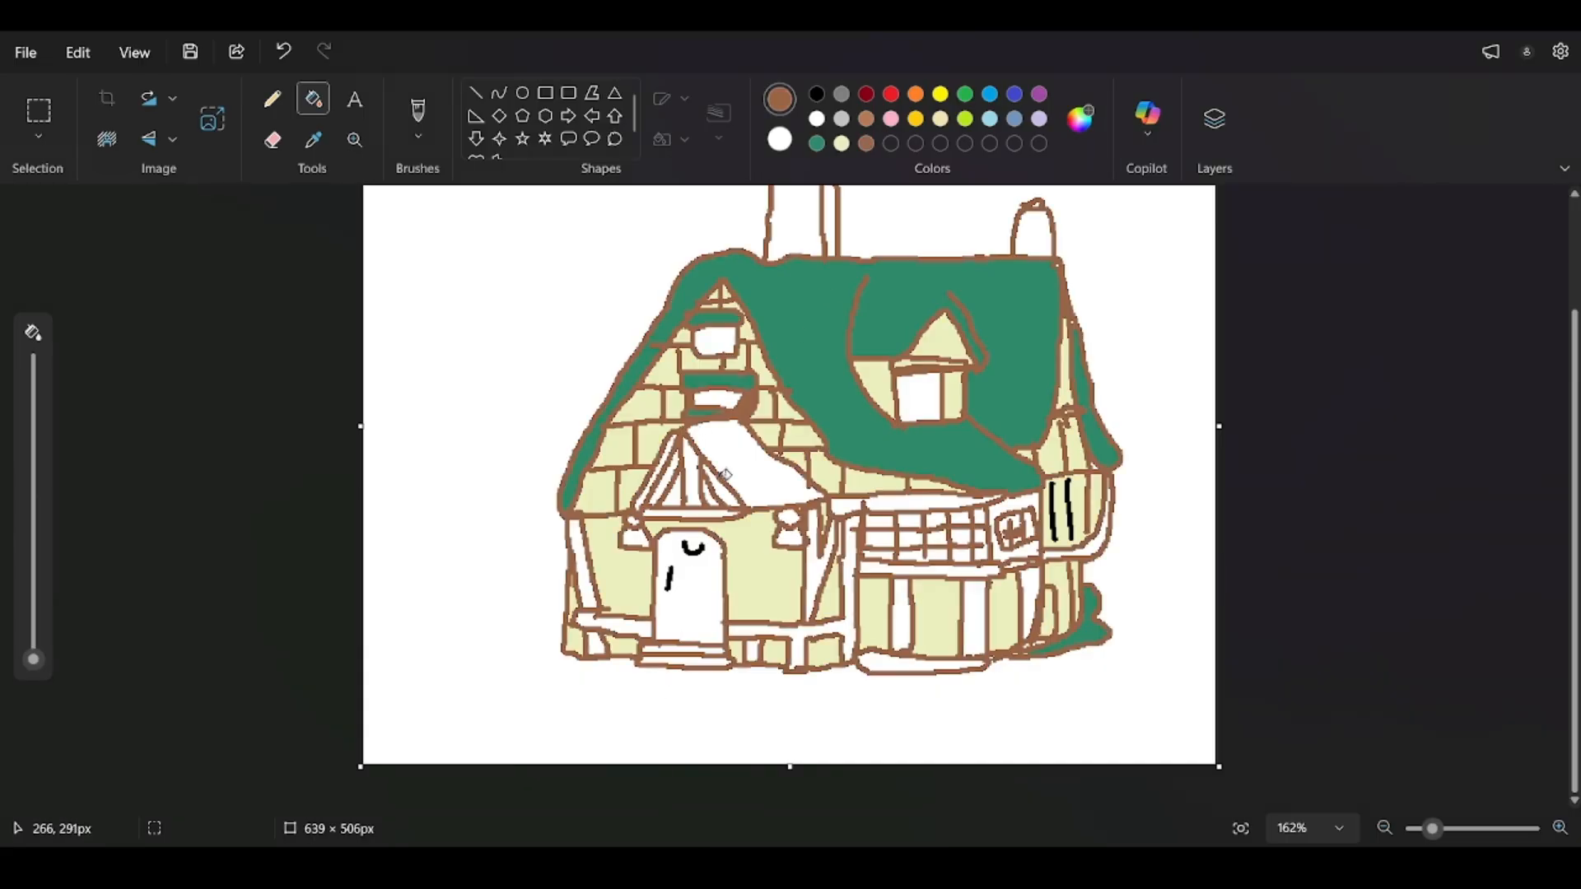
key("ctrl+z")
left_click(733, 437)
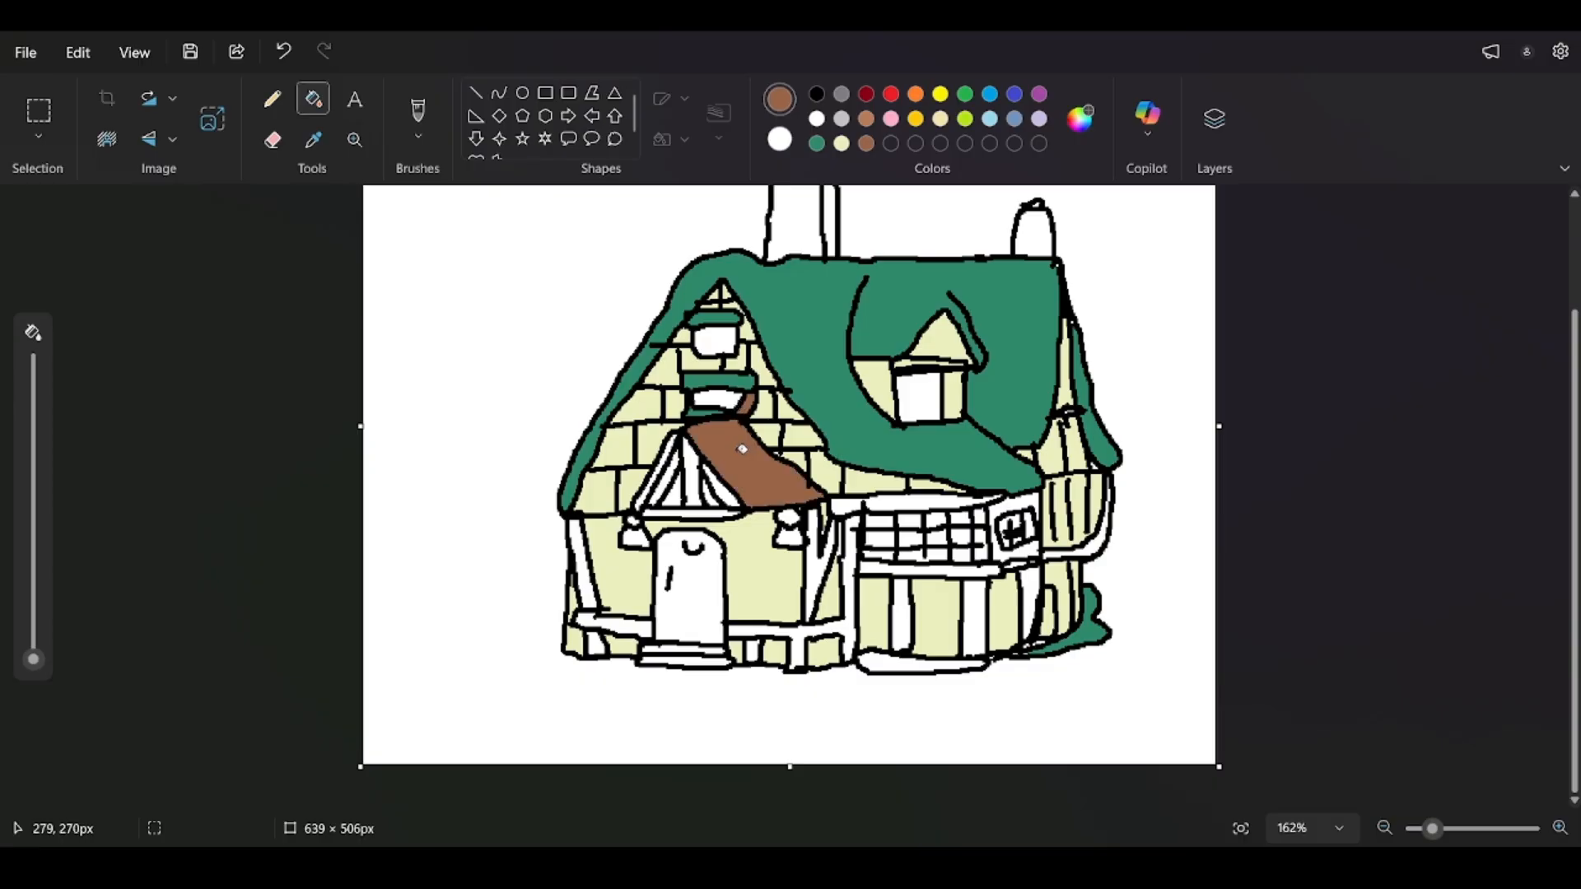
Fill the porch gable's central post, slanted rafters, braces and bottom crossbeam with brown, undoing fills that recolour the outlines.
left_click(692, 457)
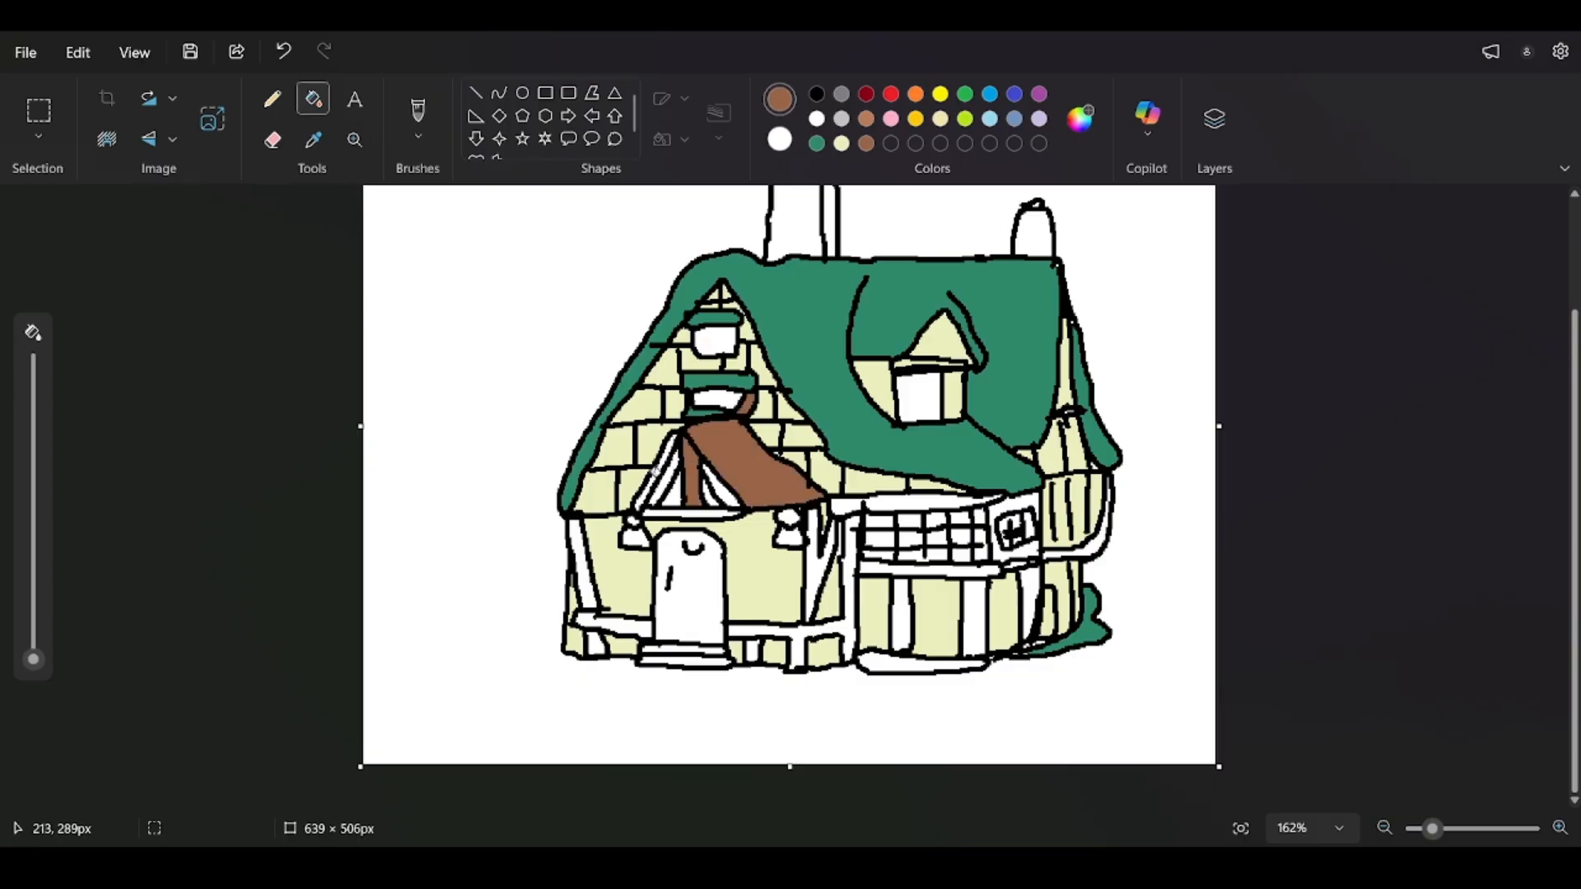
left_click(655, 471)
key("ctrl+z")
left_click(655, 471)
key("ctrl+z")
left_click(664, 464)
left_click(676, 465)
left_click(717, 478)
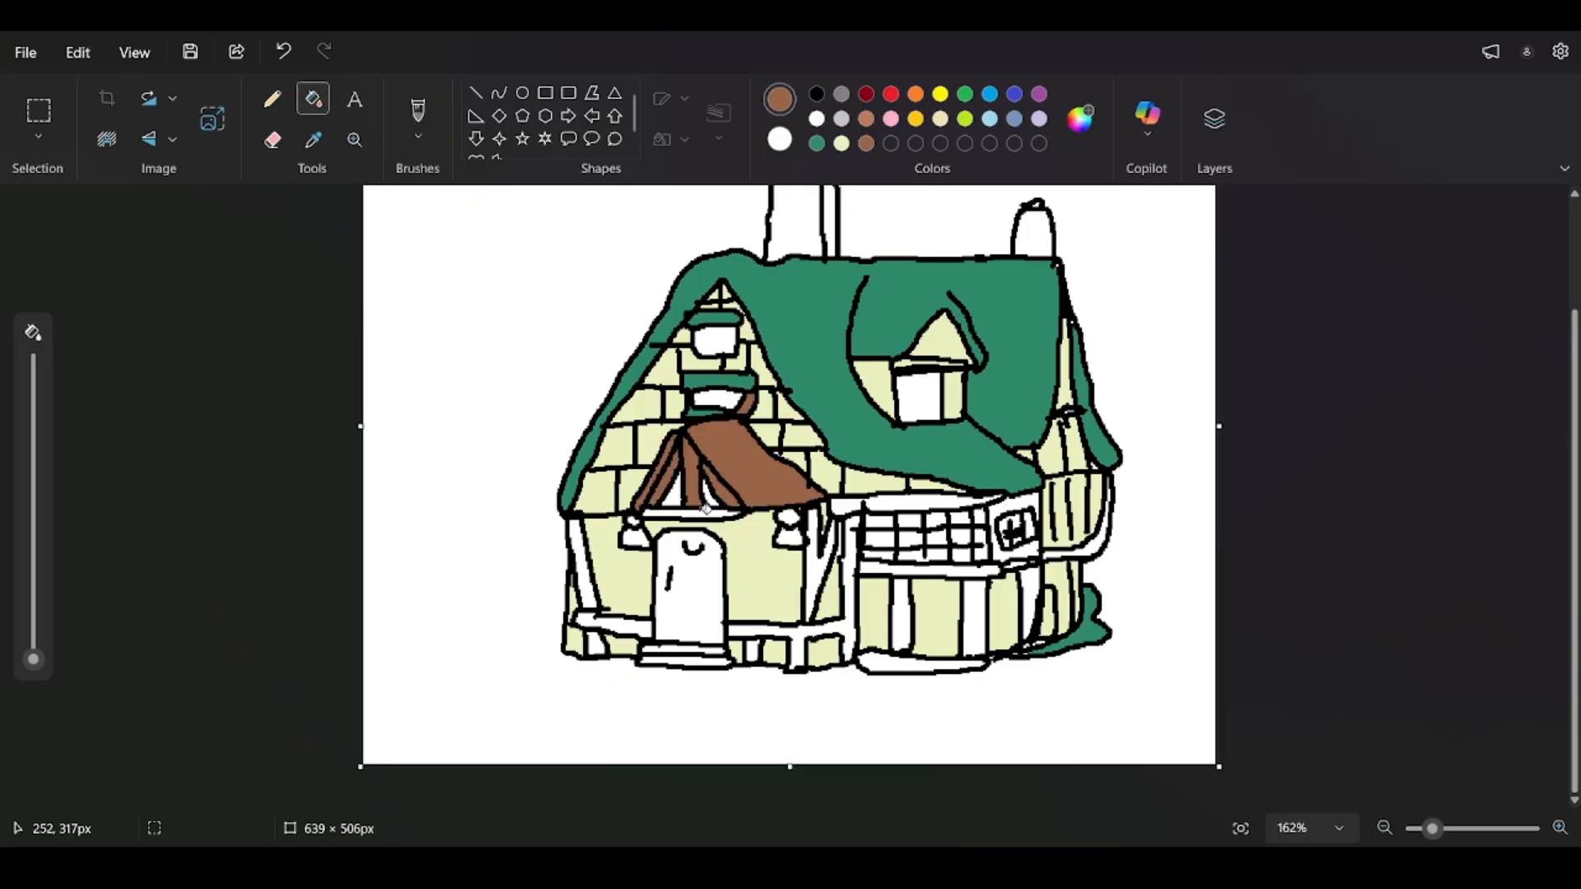
left_click(691, 512)
Fill both lantern caps, the front door and the horizontal beam left of the door with brown.
left_click(792, 519)
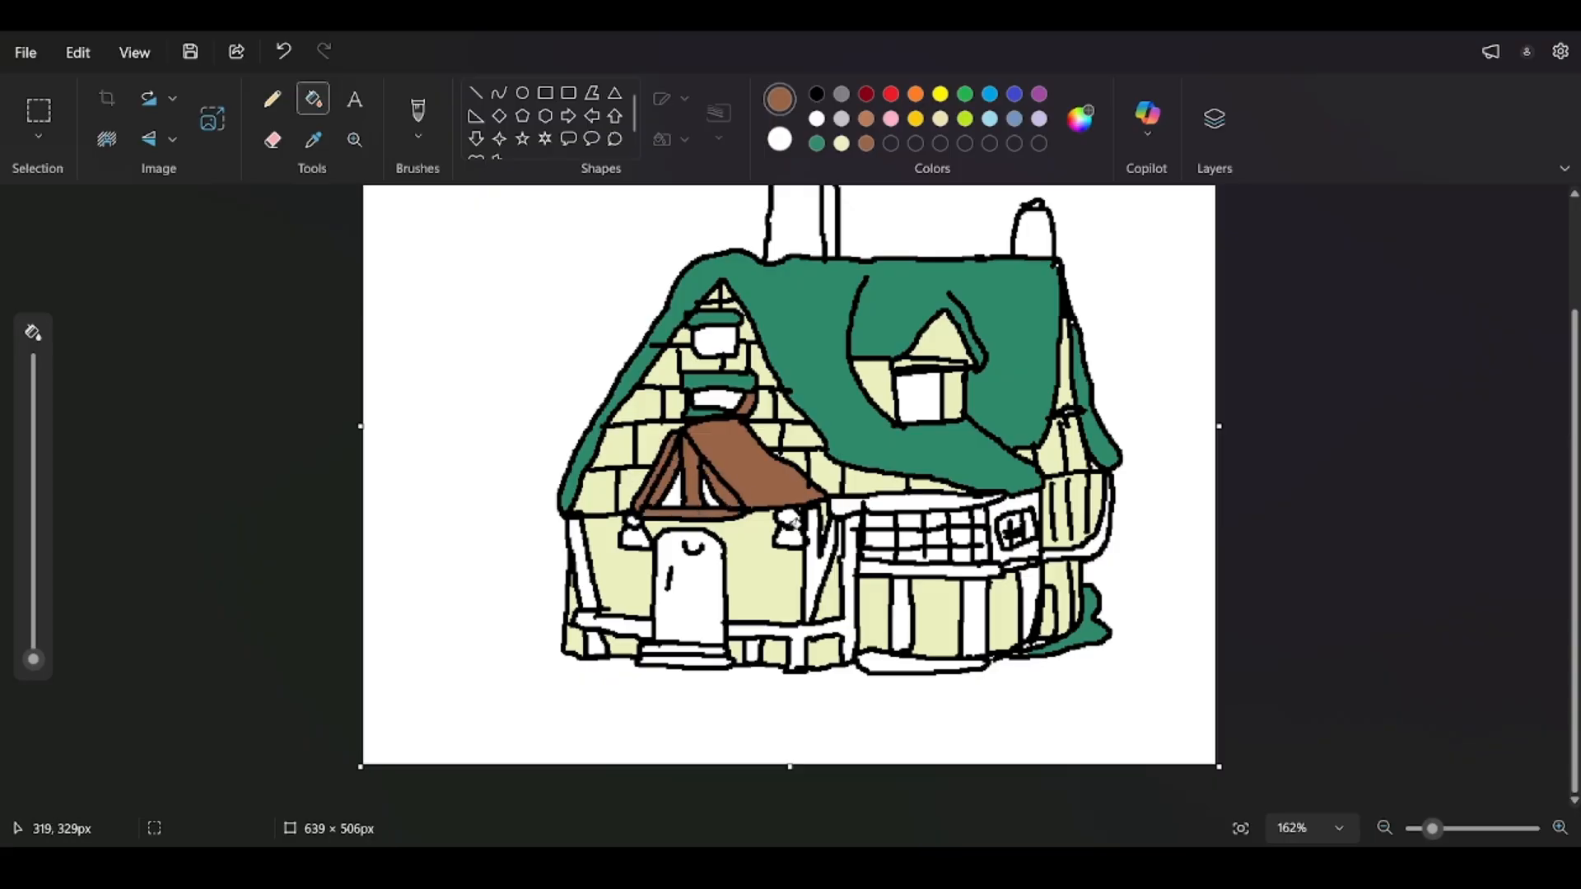
left_click(638, 519)
left_click(688, 609)
left_click(608, 623)
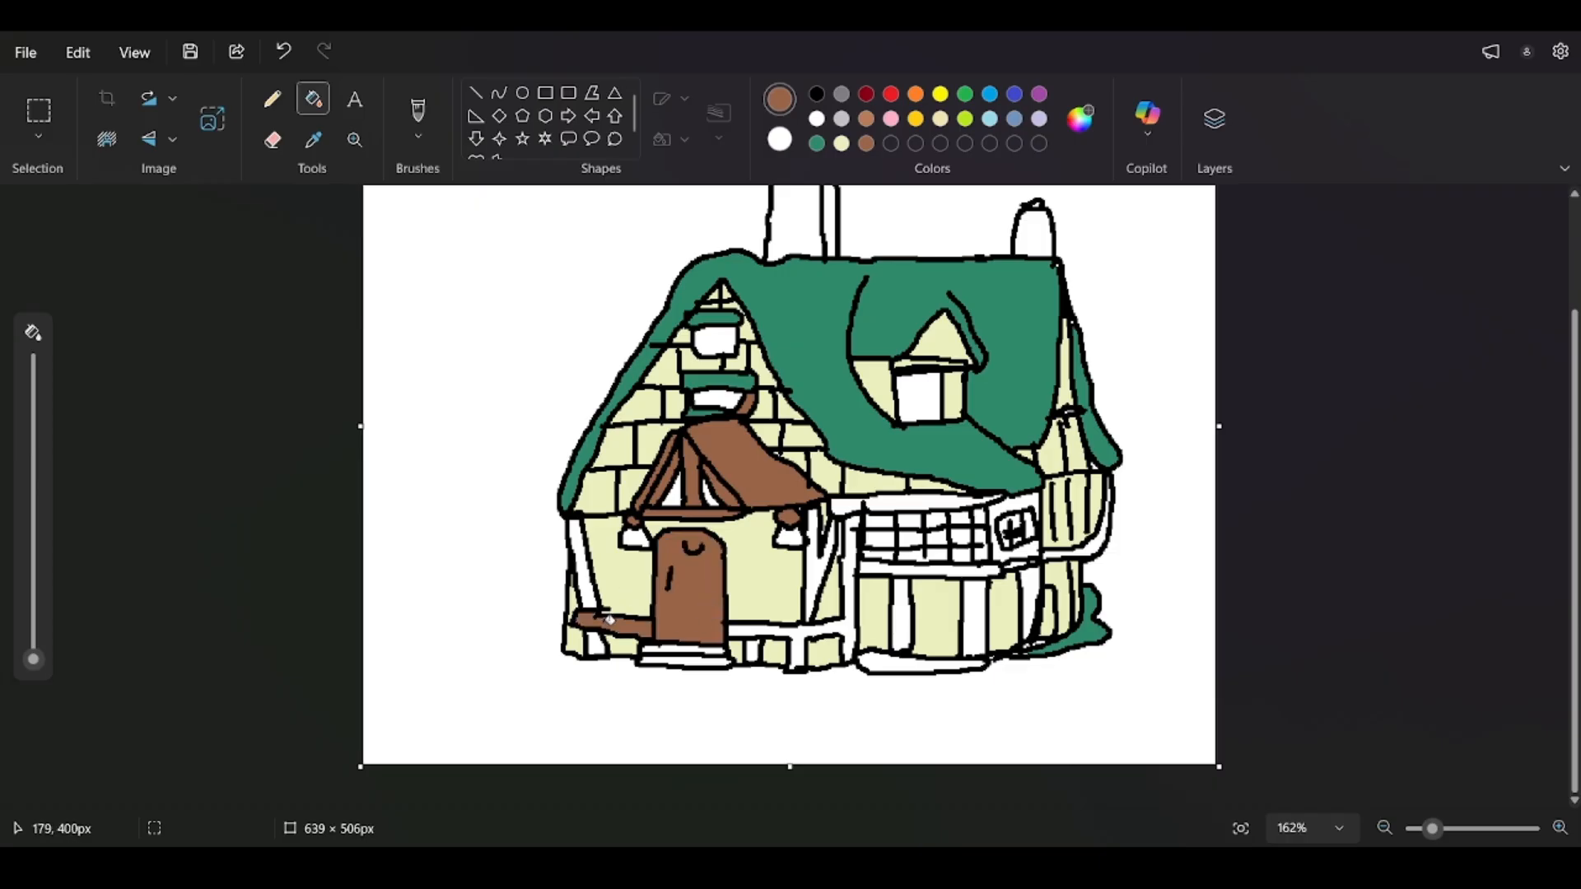
Fill the timber posts, horizontal beam and diagonal brace of the front door wall with brown, undoing the fill that recolours the outlines.
left_click(595, 639)
left_click(587, 583)
left_click(772, 628)
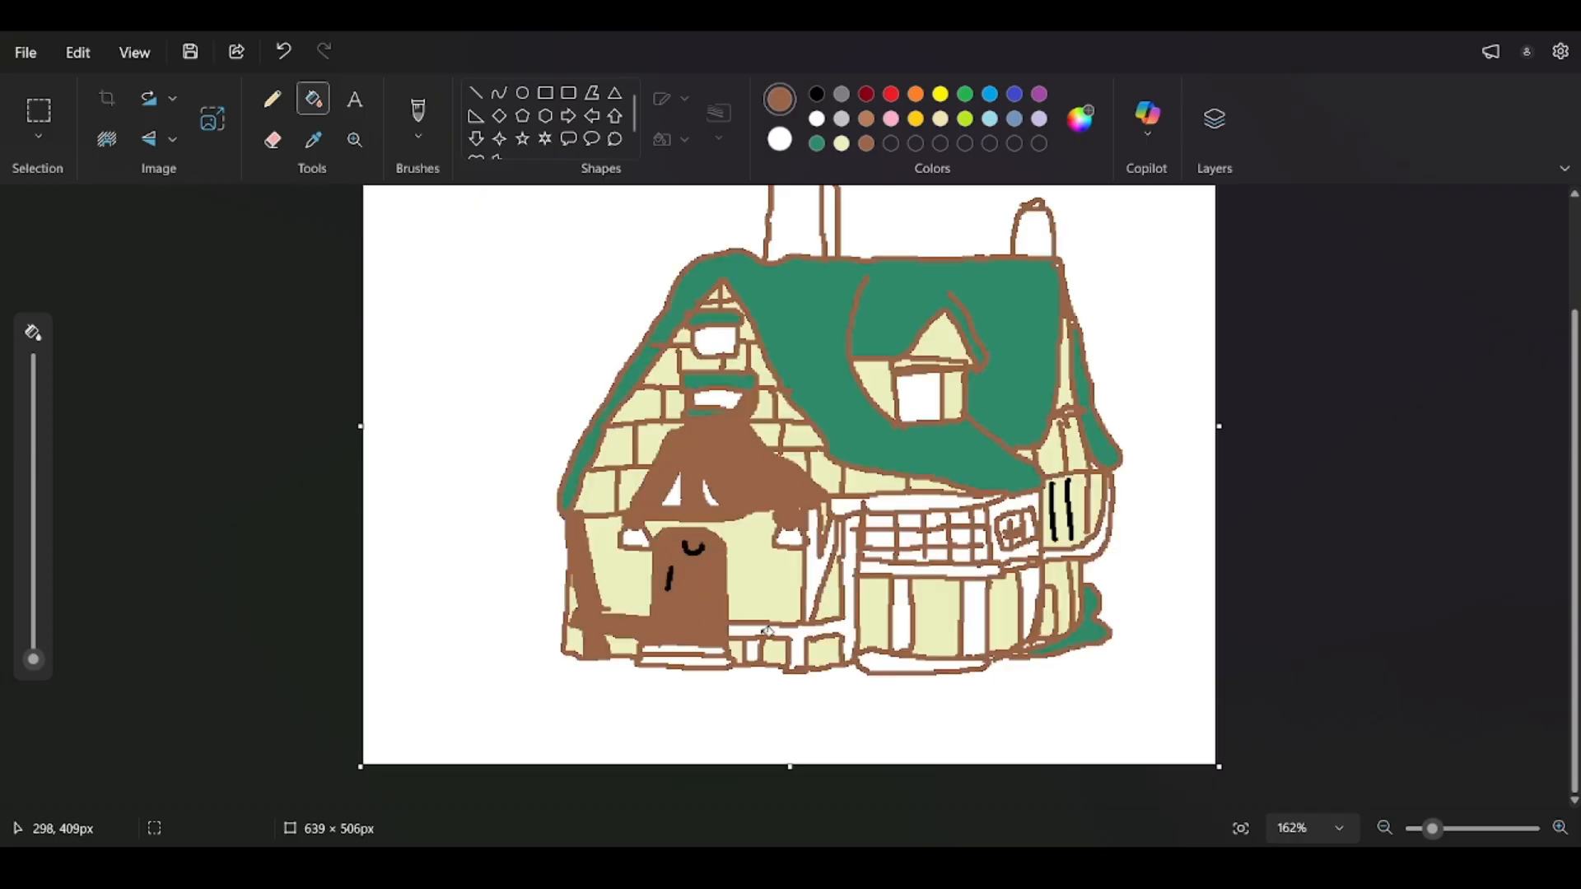
key("ctrl+z")
left_click(752, 632)
left_click(755, 647)
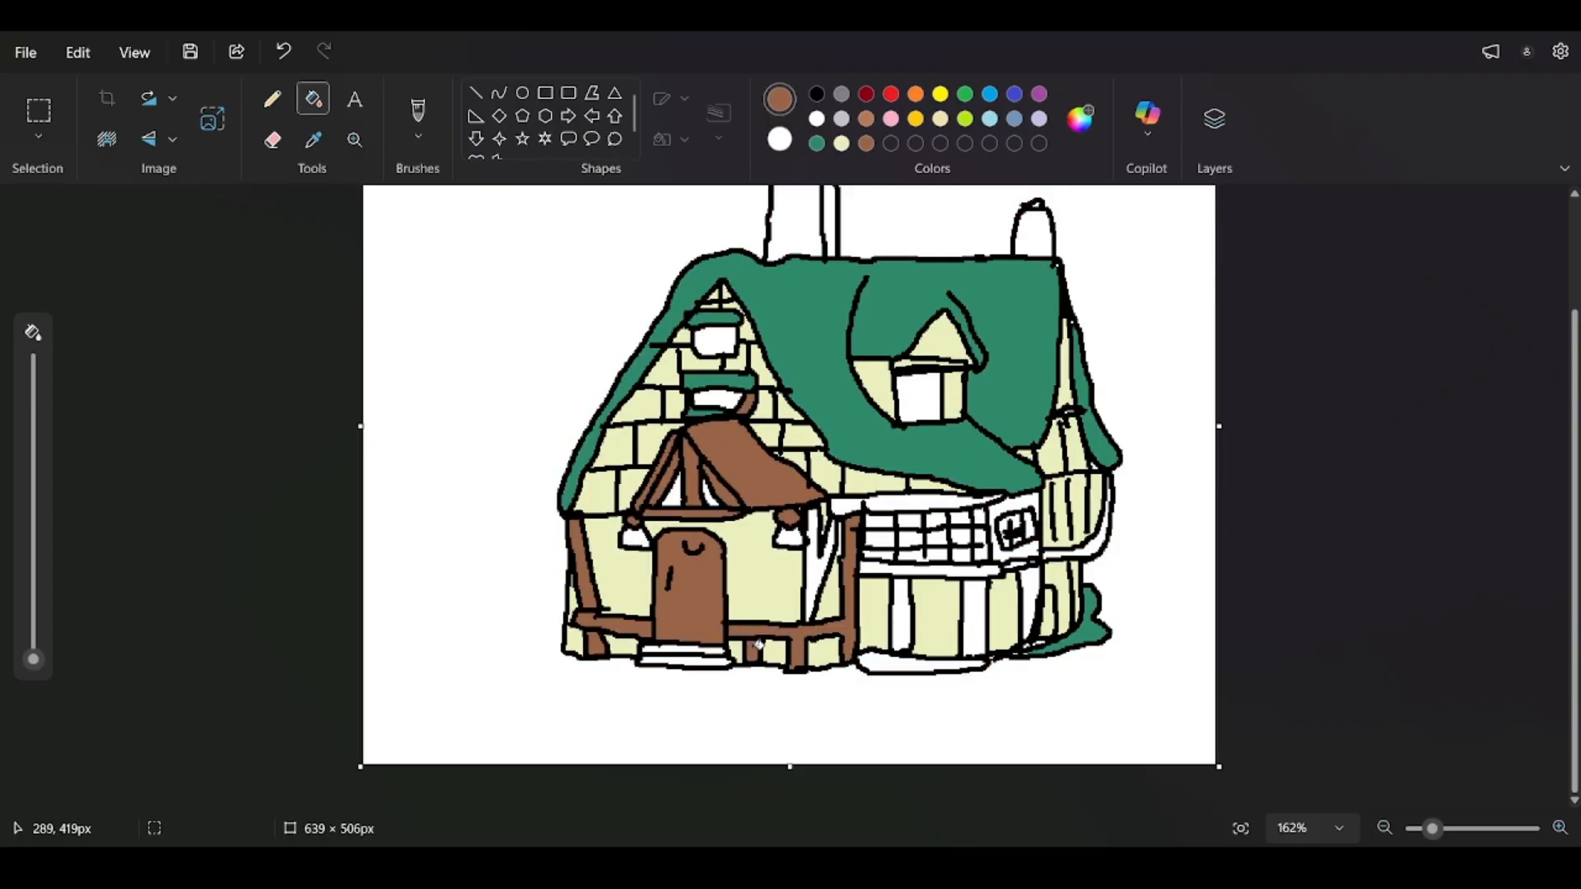
left_click(824, 573)
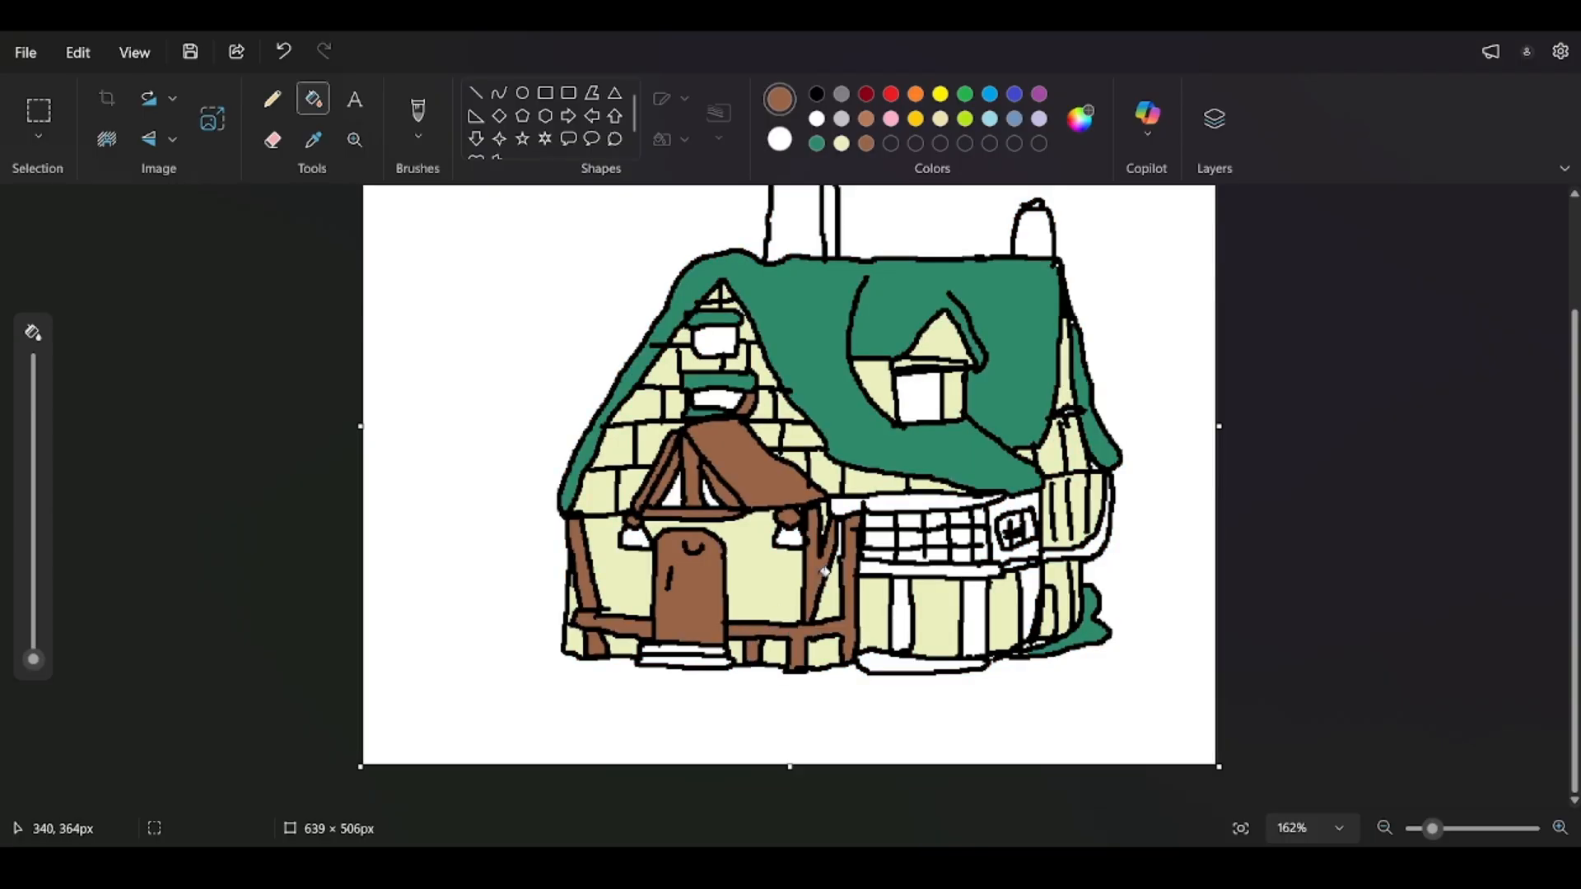
Fill the beam above the wide paned window, the small side window's surround and the curved beam beside it with brown.
left_click(884, 505)
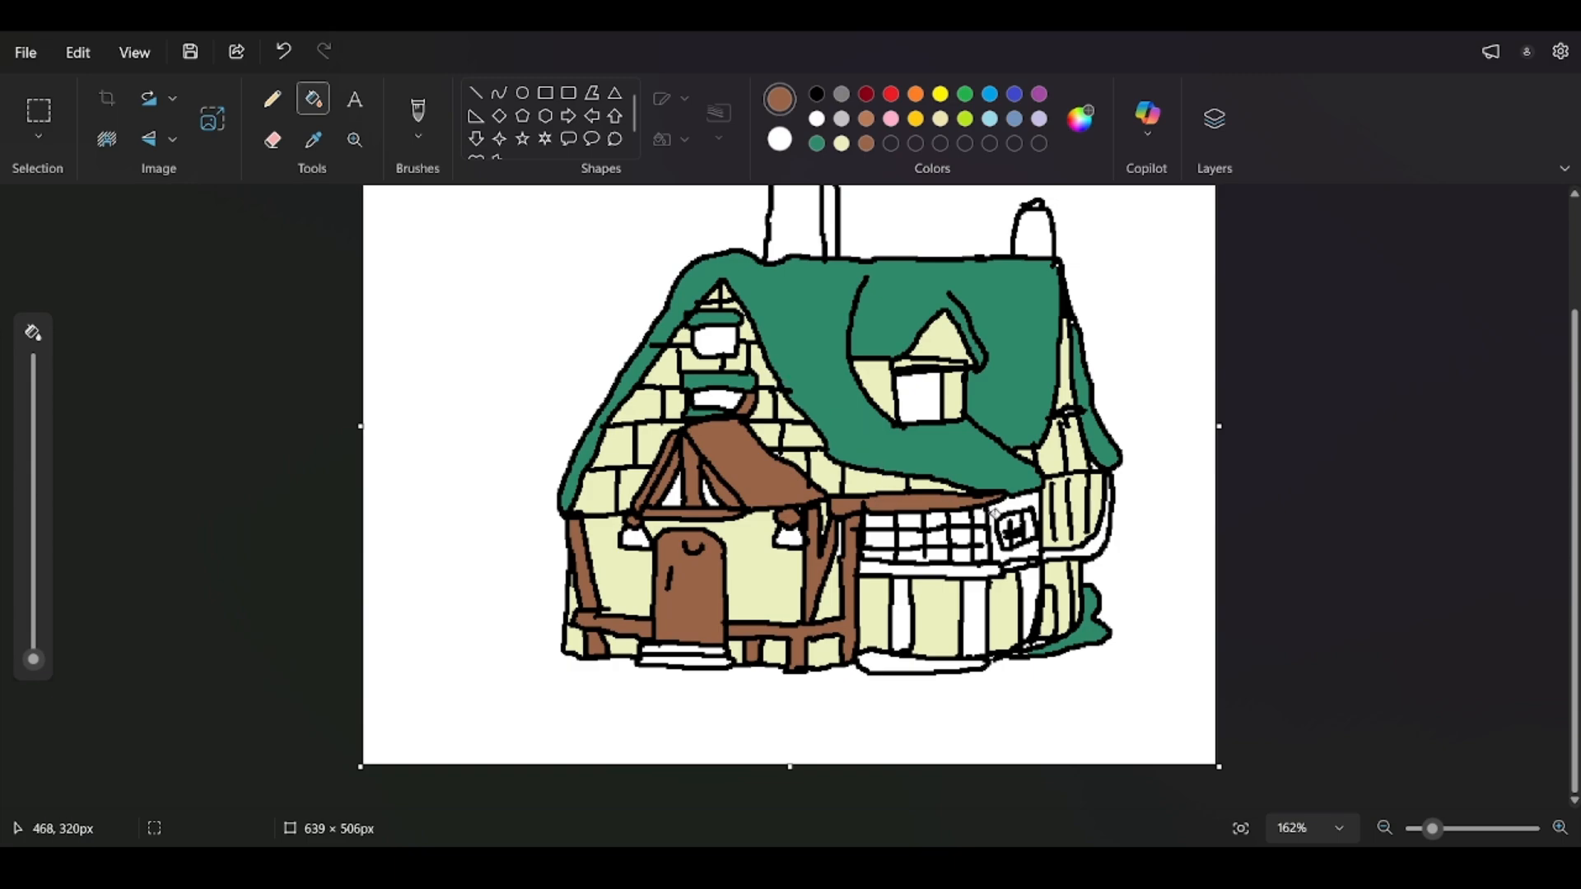
left_click(1013, 503)
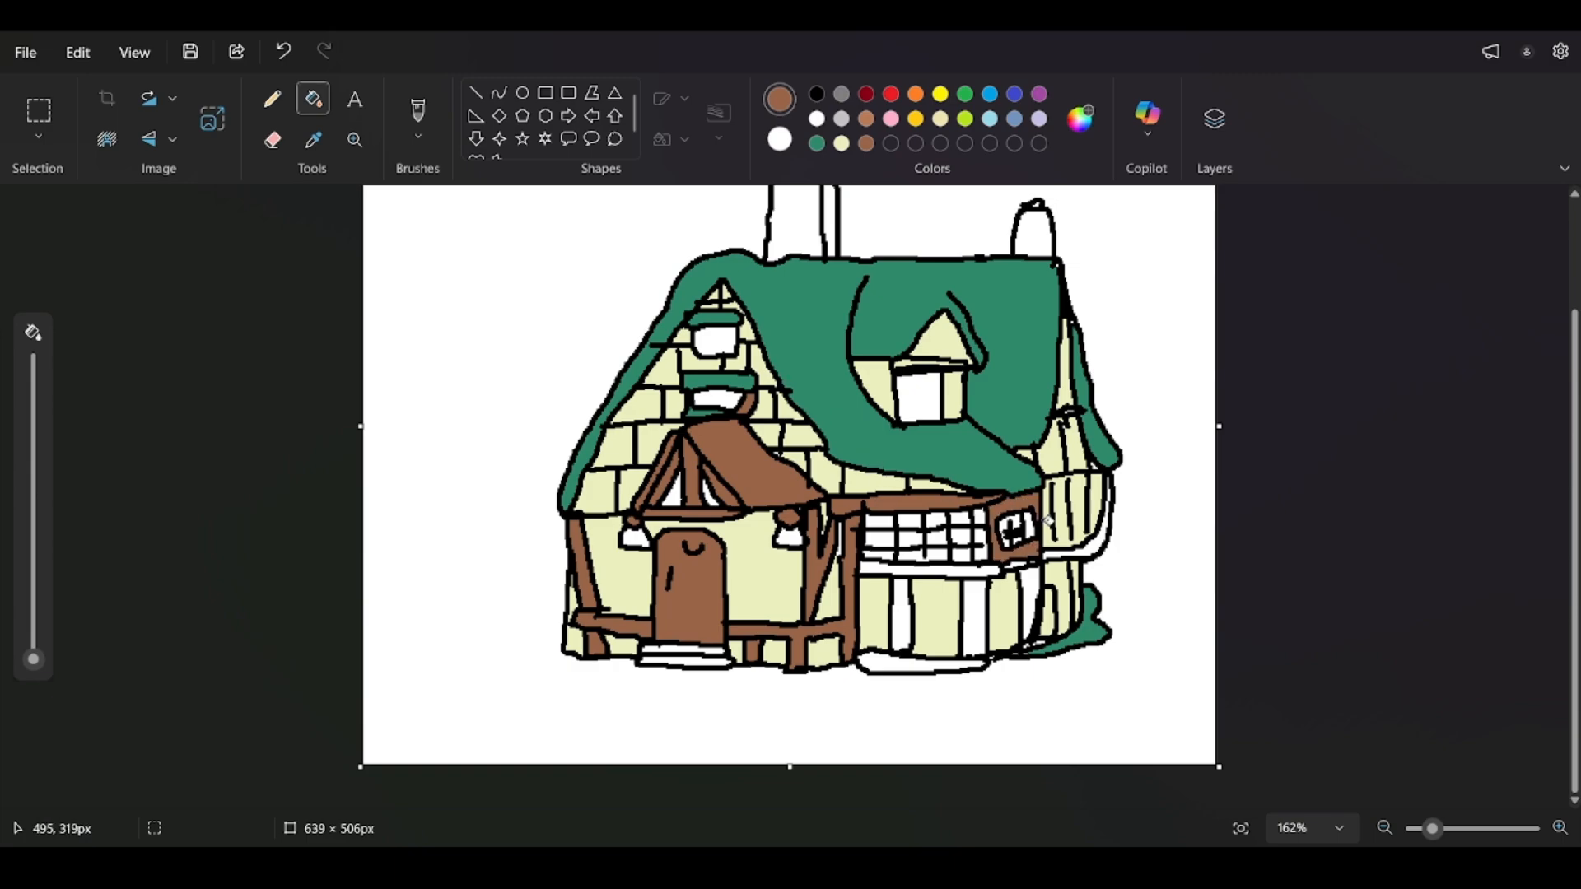
left_click(1101, 545)
Fill the posts and beam below the wide paned window and the base beneath them with brown, undoing the stray sliver fill.
left_click(982, 598)
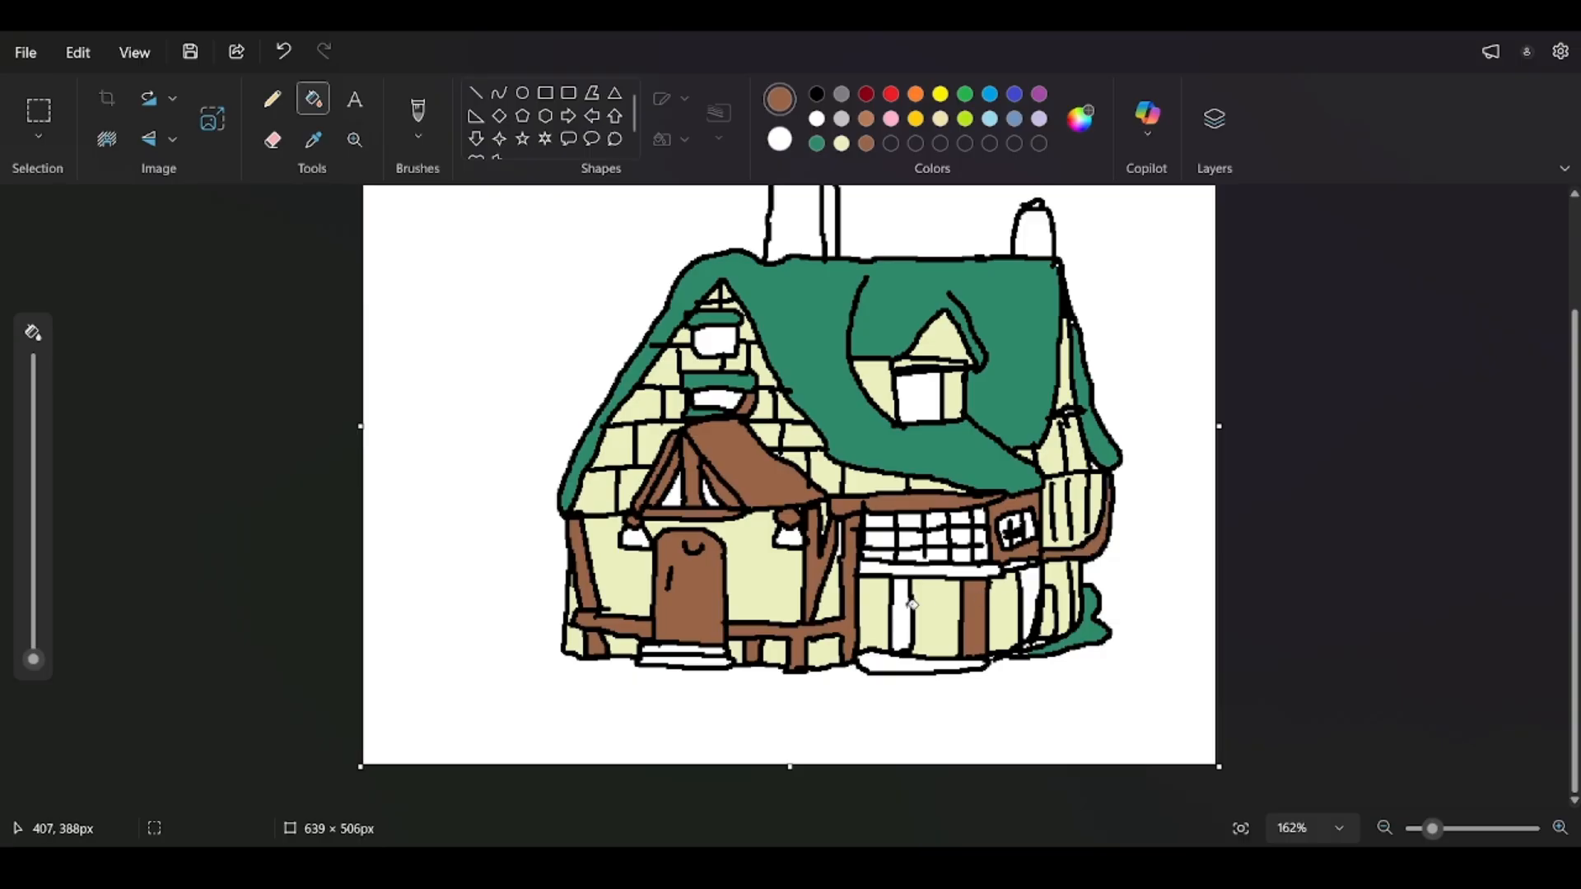
left_click(918, 583)
left_click(932, 567)
left_click(1029, 582)
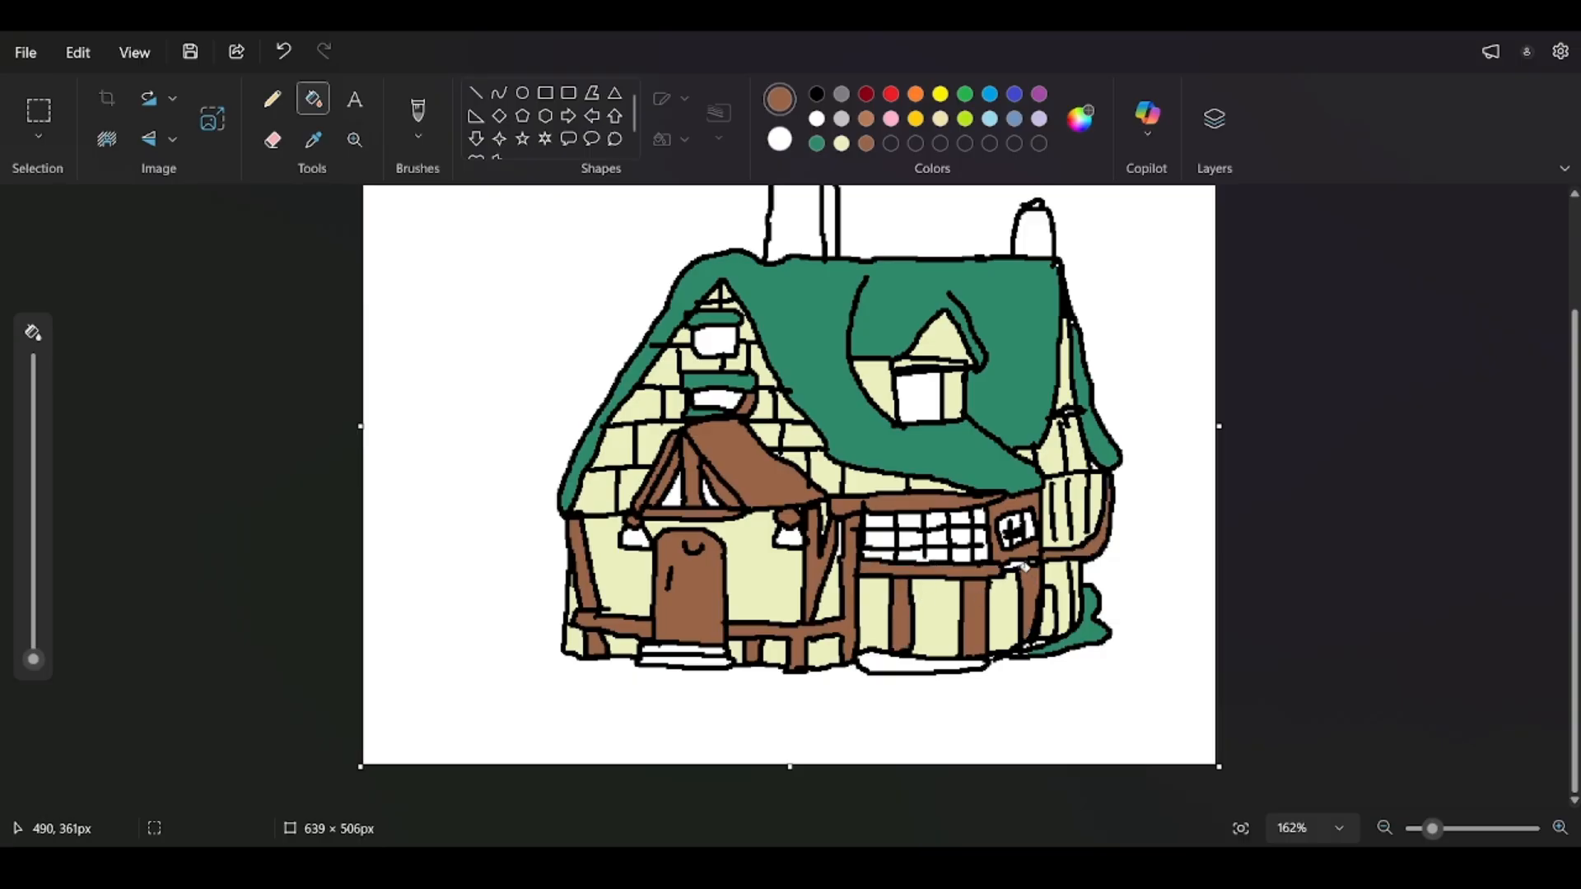
left_click(1021, 566)
key("ctrl+z")
left_click(923, 663)
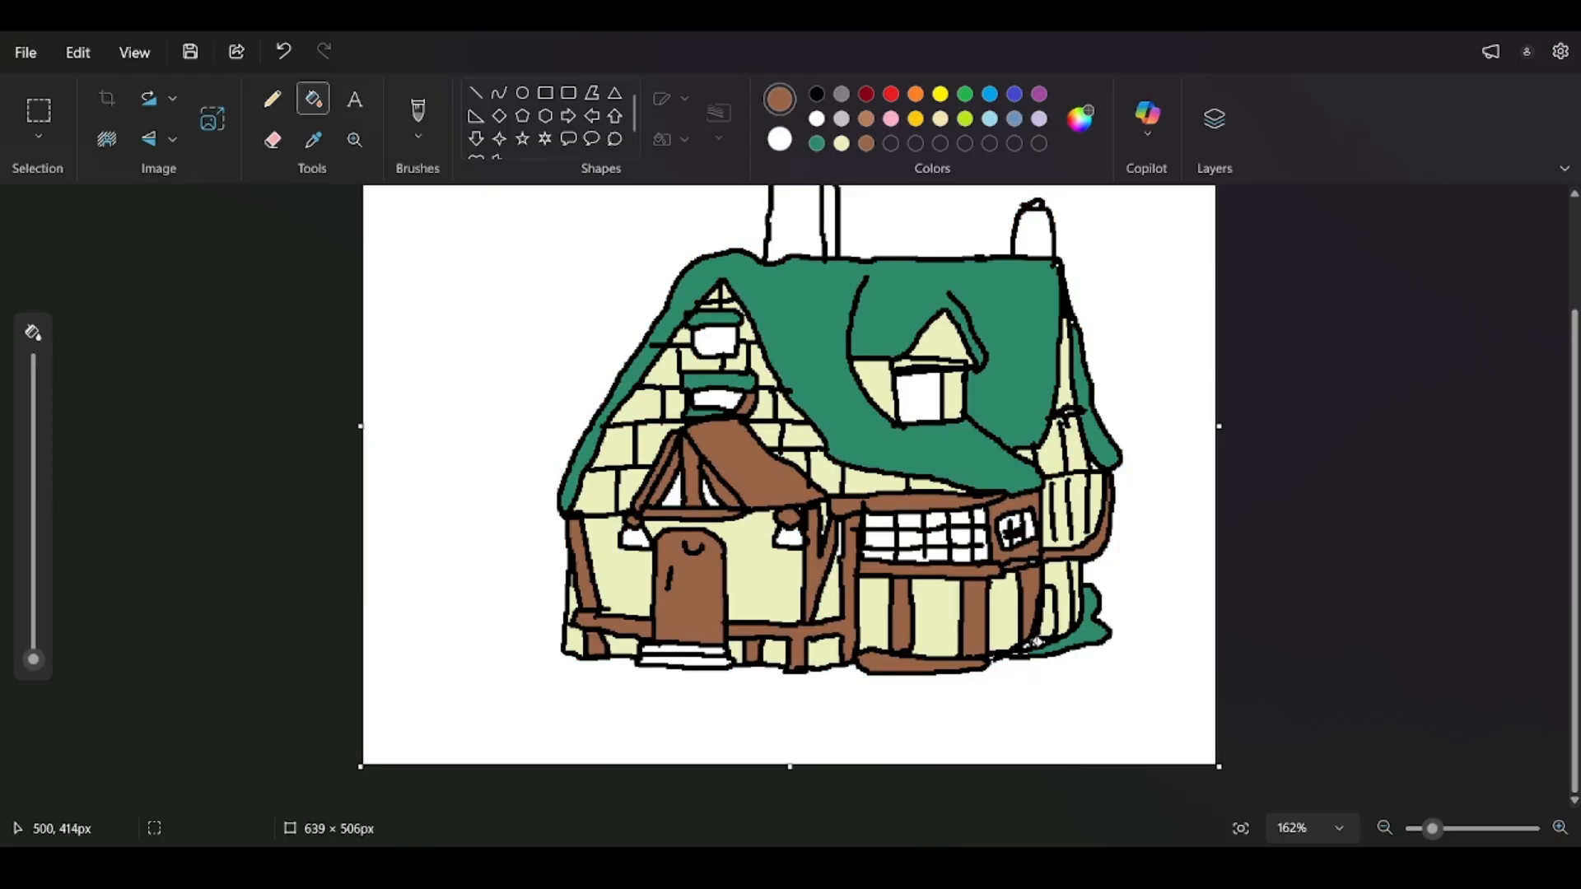
Fill both faces of the large chimney with brown and undo the fill tried on its top edge.
scroll(998, 542, "up", 3)
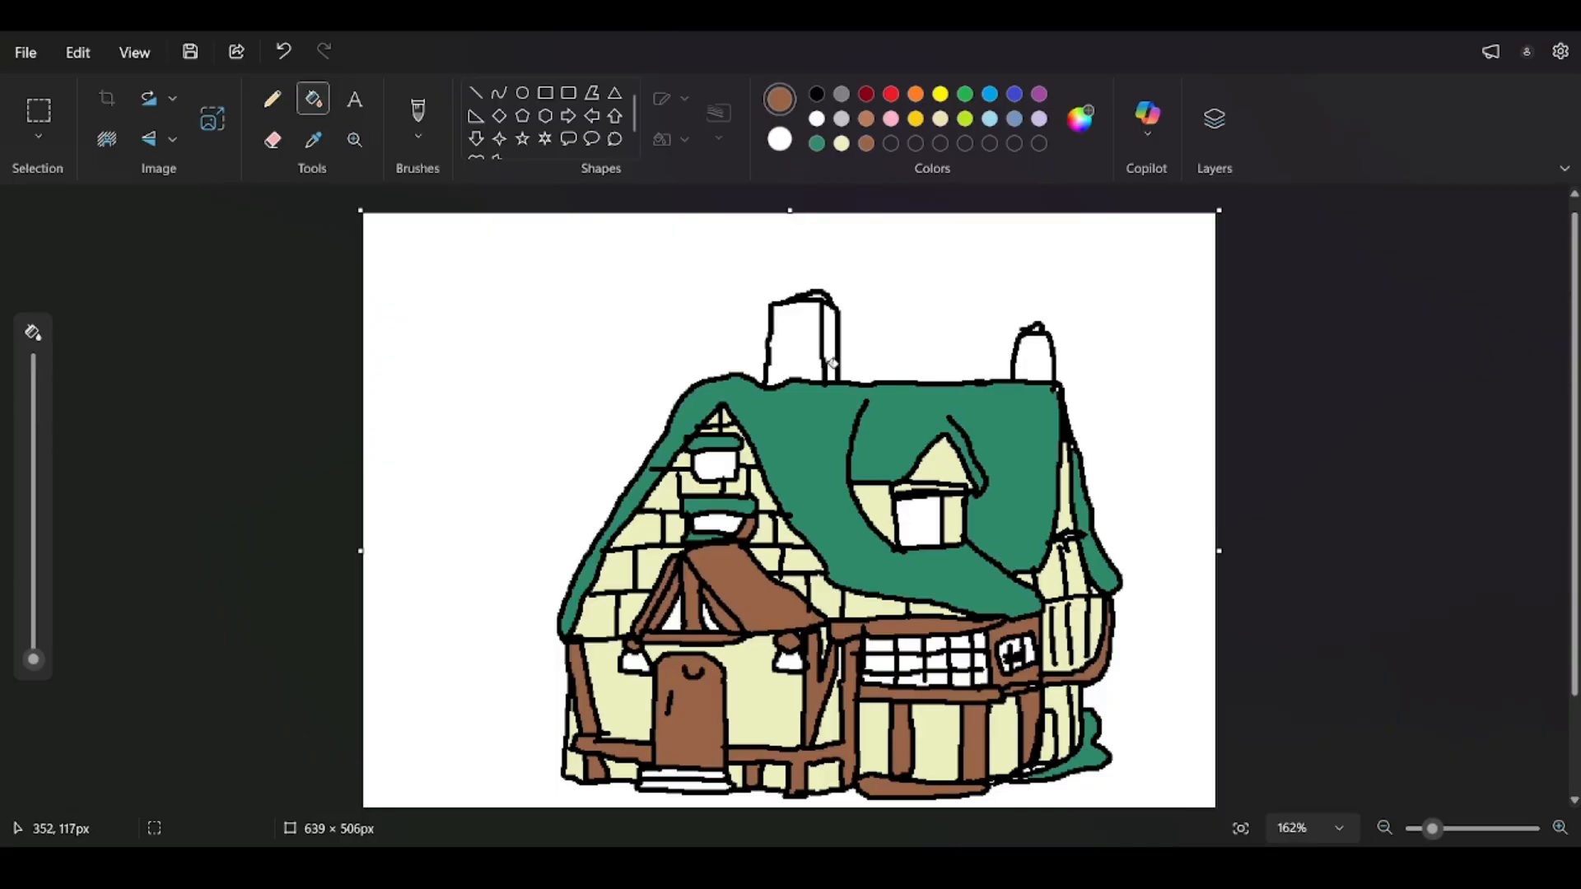
left_click(813, 356)
left_click(832, 354)
left_click(827, 294)
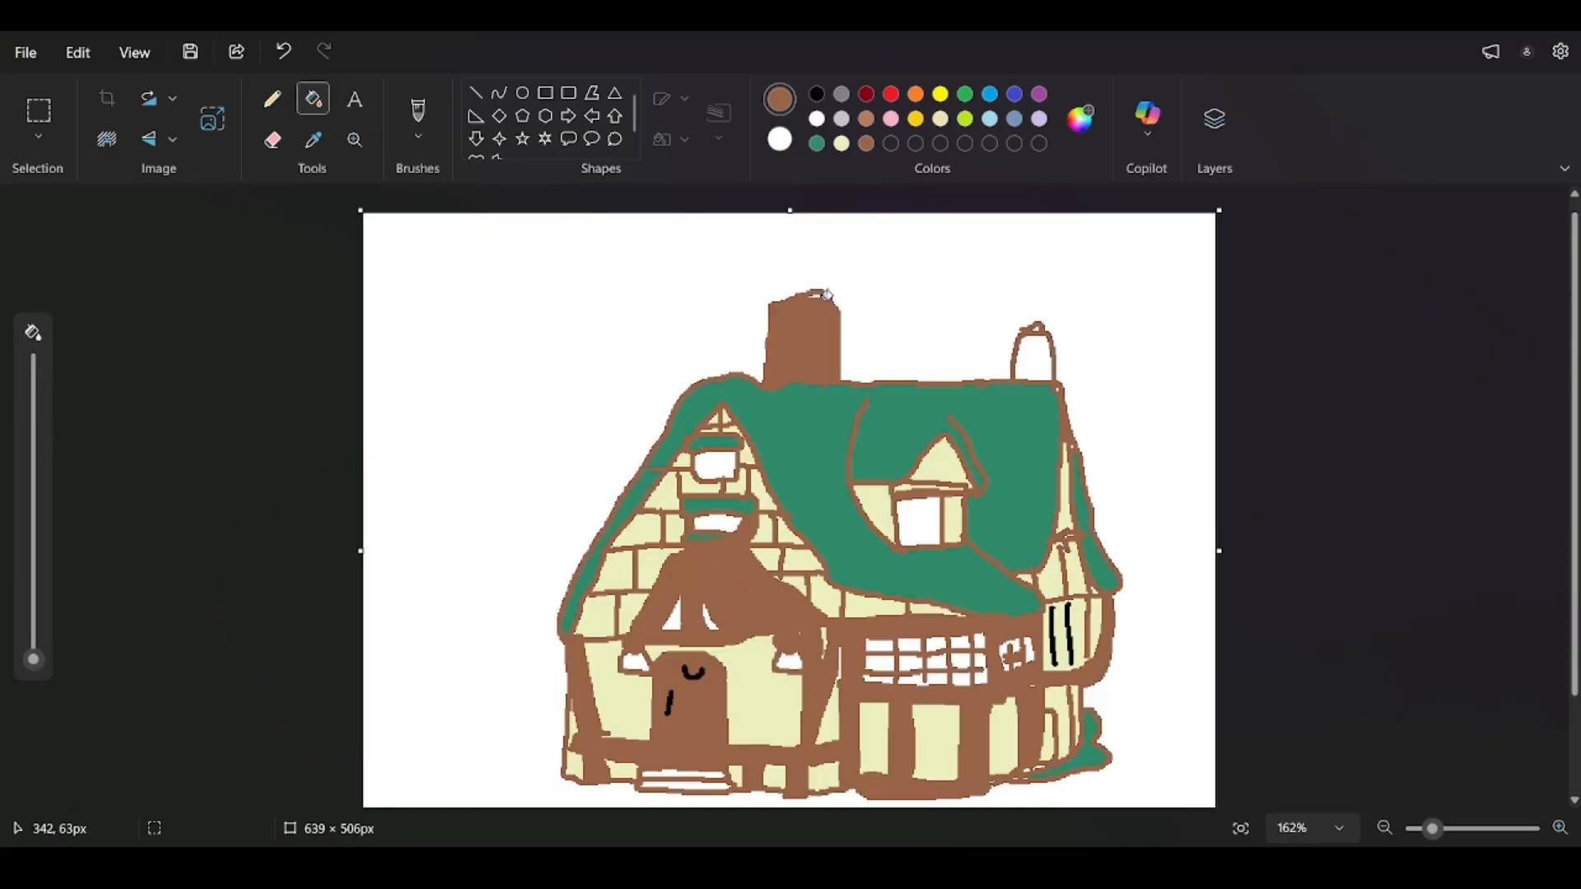
key("ctrl+z")
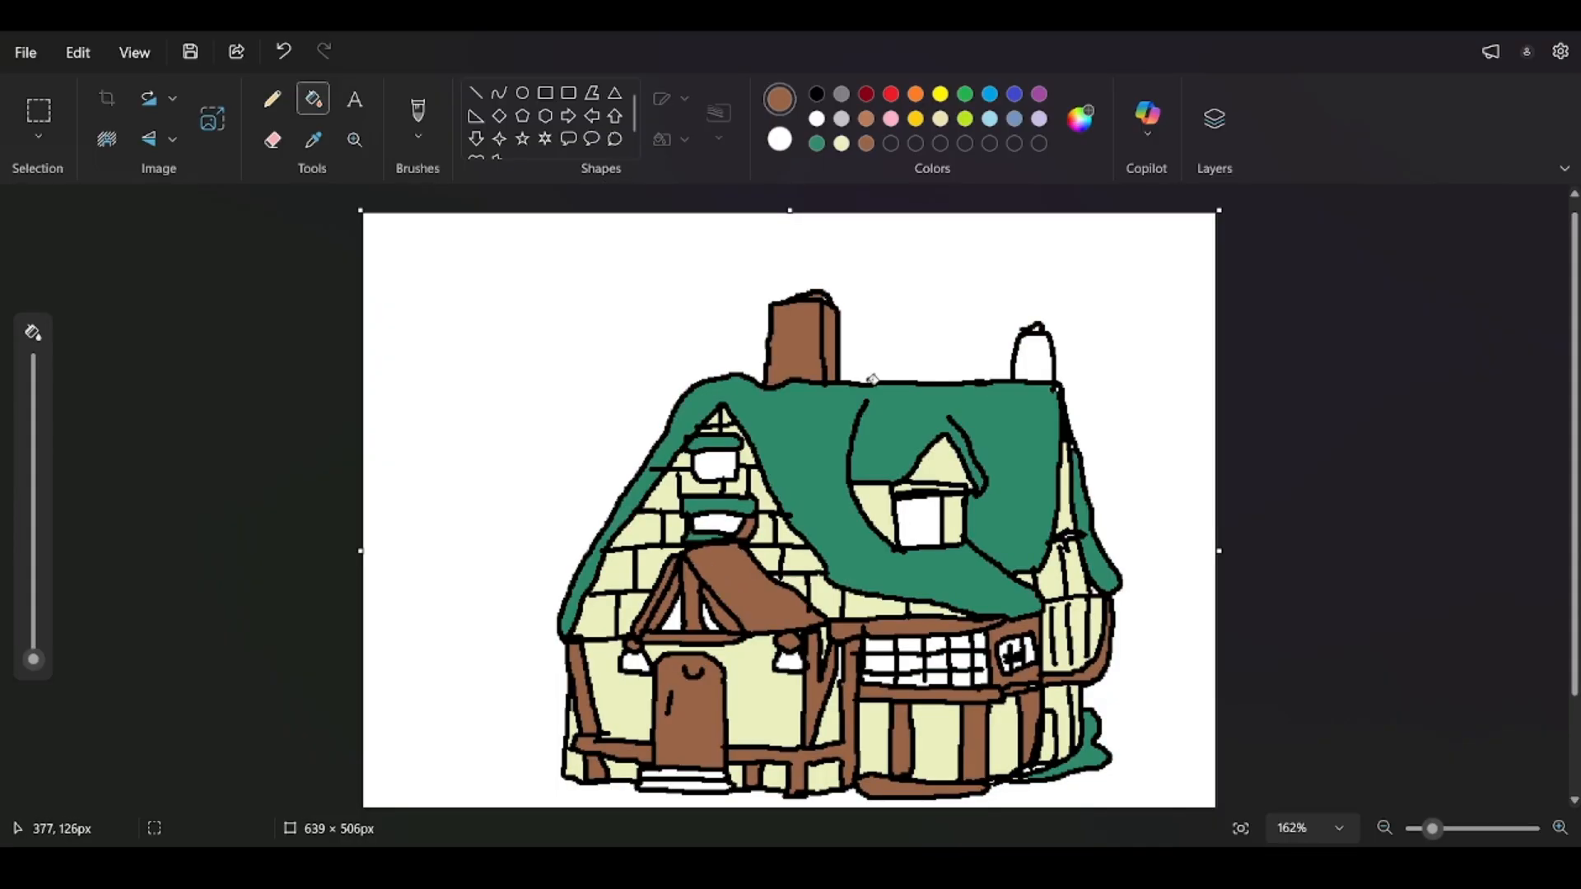
Fill the two gable windows and the dormer window with gold, undoing the fill tried on the small side window.
left_click(915, 118)
left_click(725, 461)
left_click(730, 520)
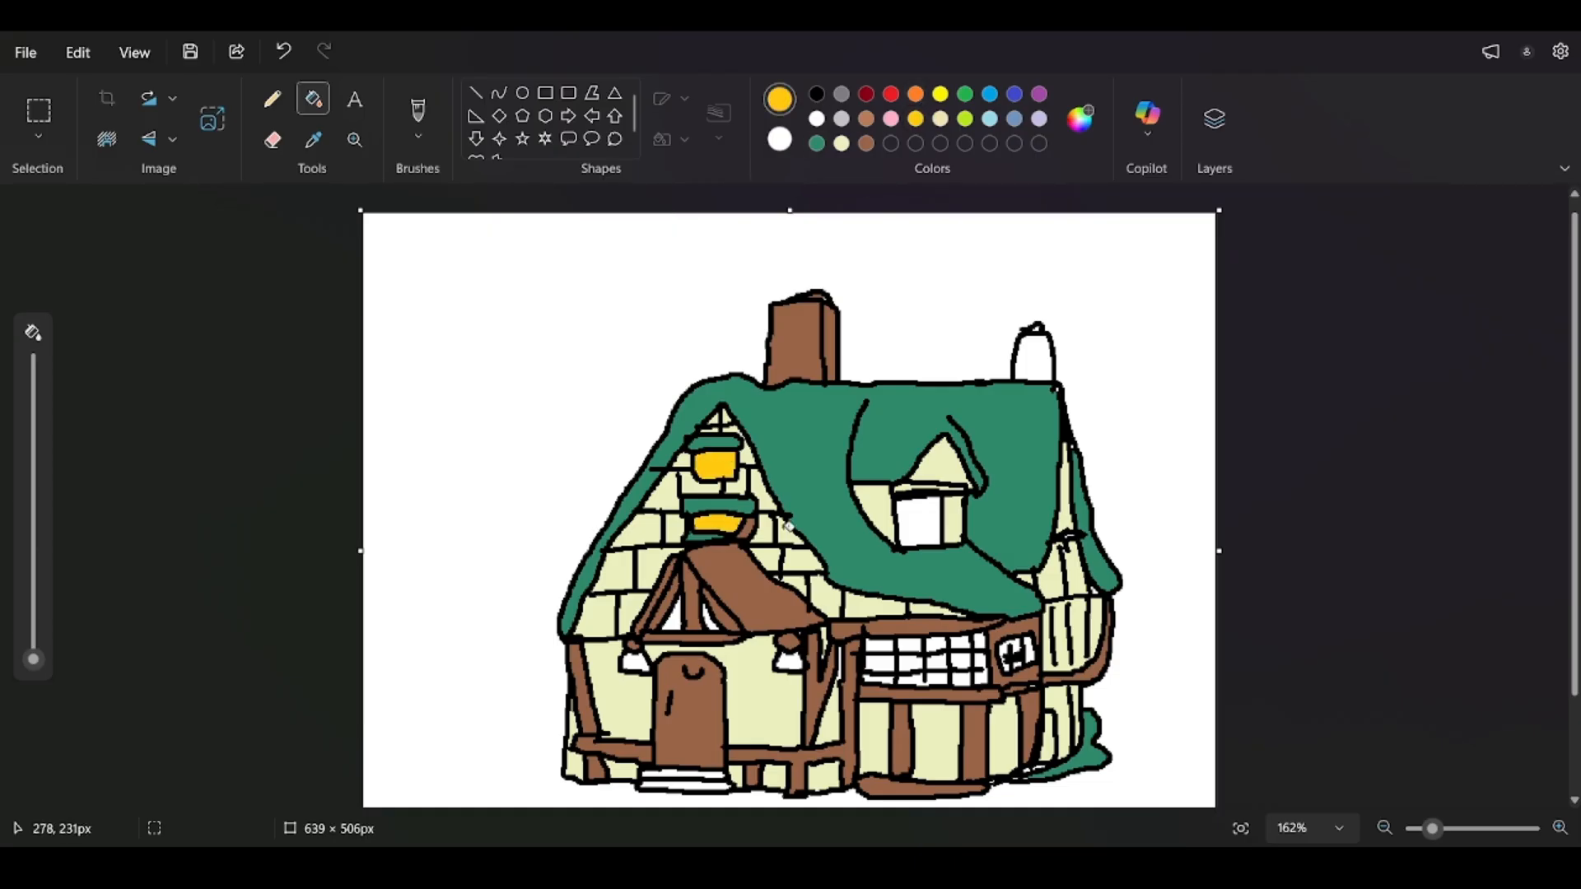
left_click(924, 518)
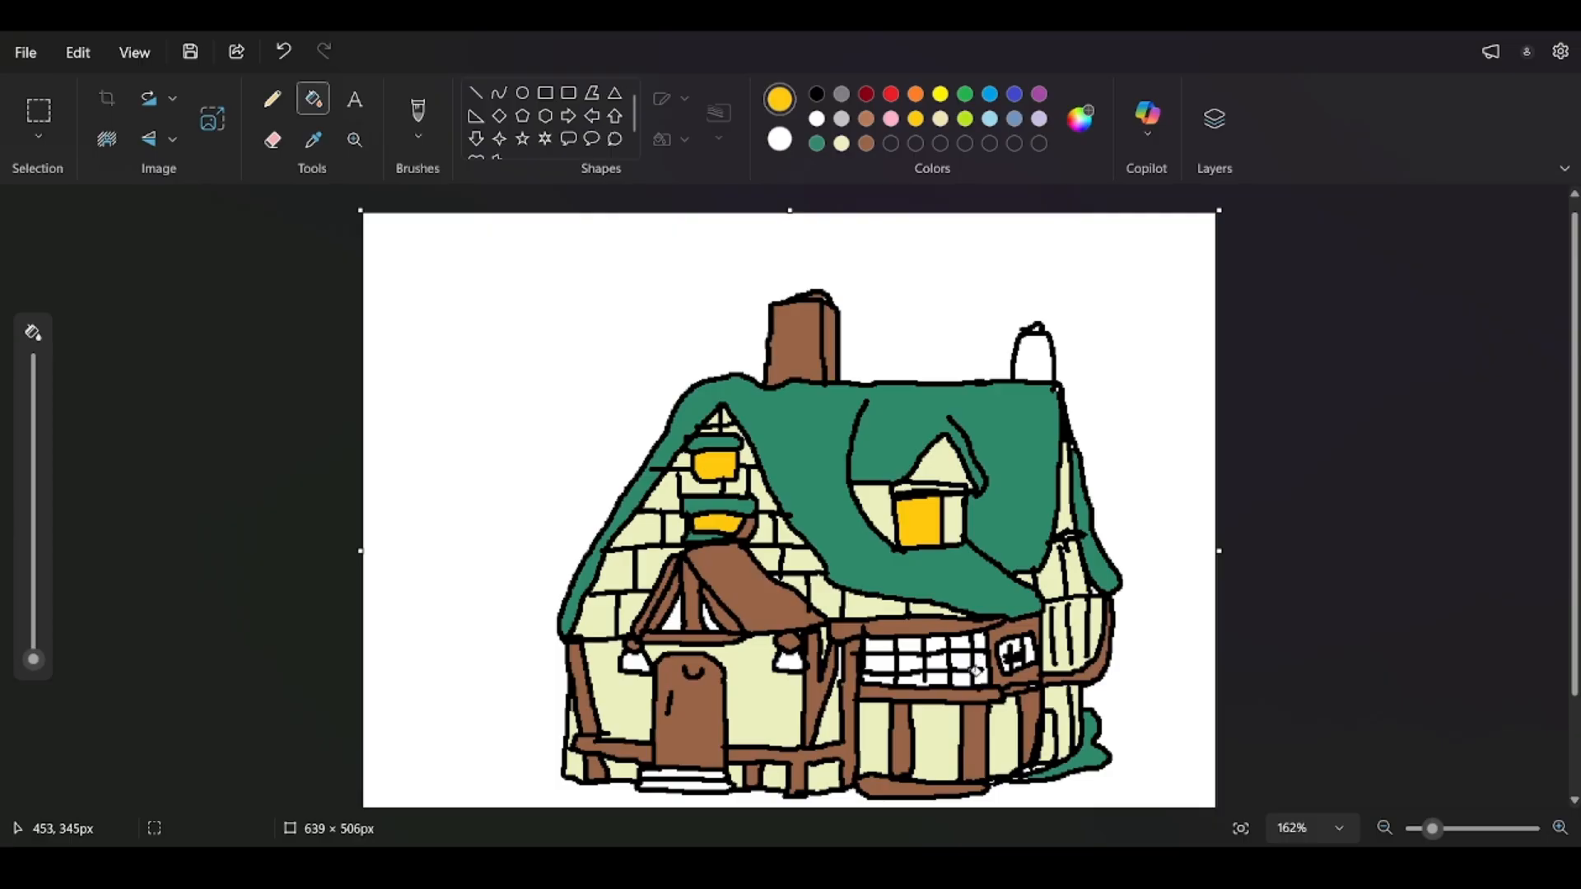
left_click(1012, 650)
key("ctrl+z")
Fill the glass of both lanterns beside the front door with gold.
scroll(1140, 634, "up", 2)
scroll(1140, 717, "up", 3)
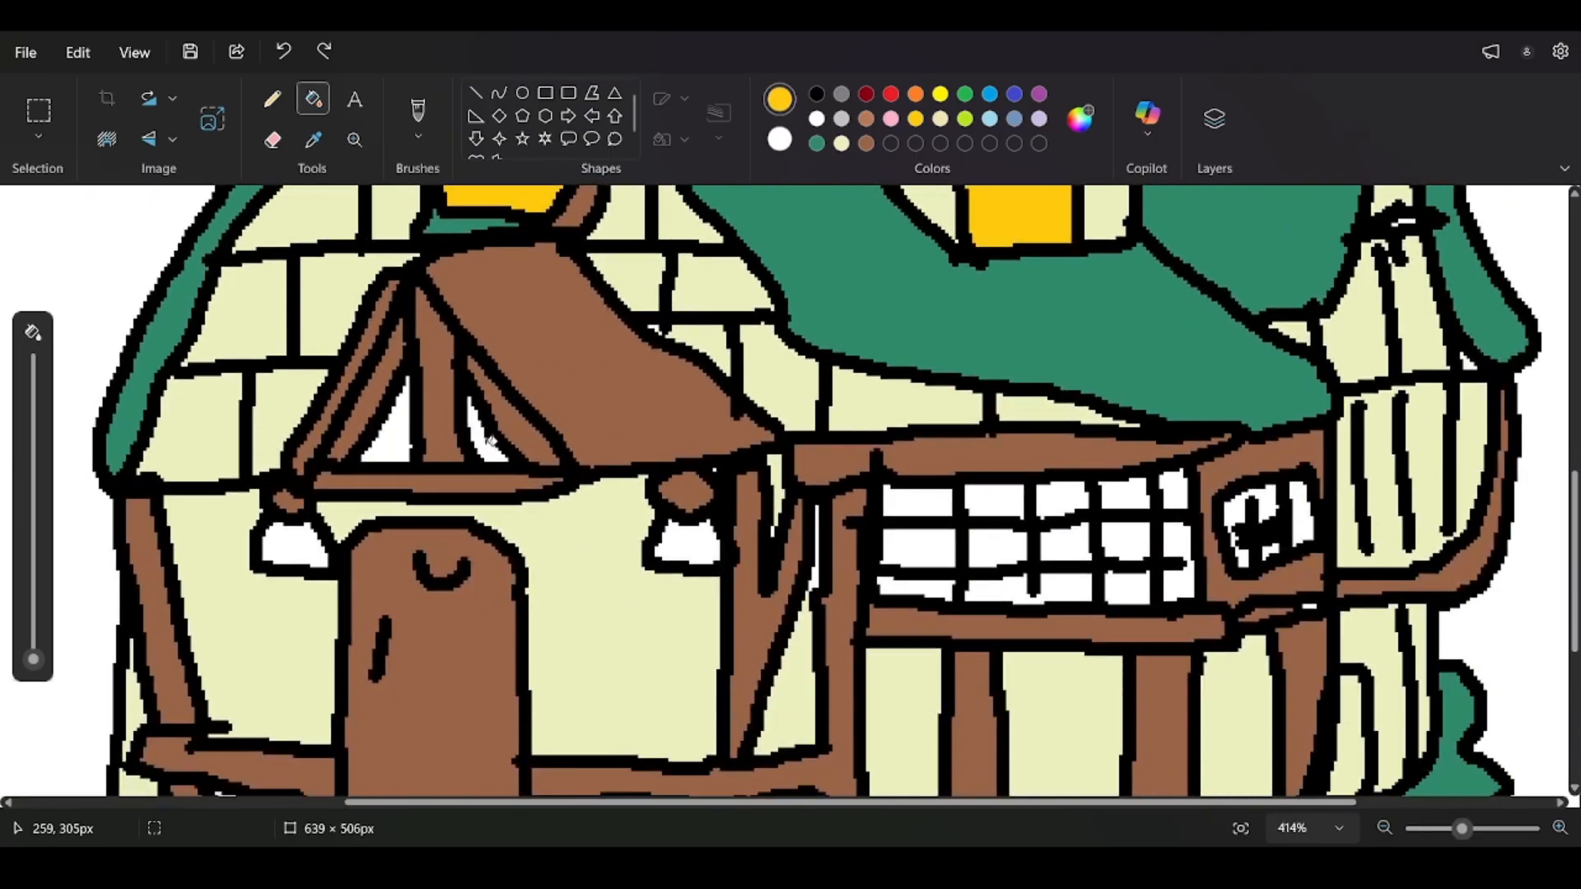
left_click(663, 537)
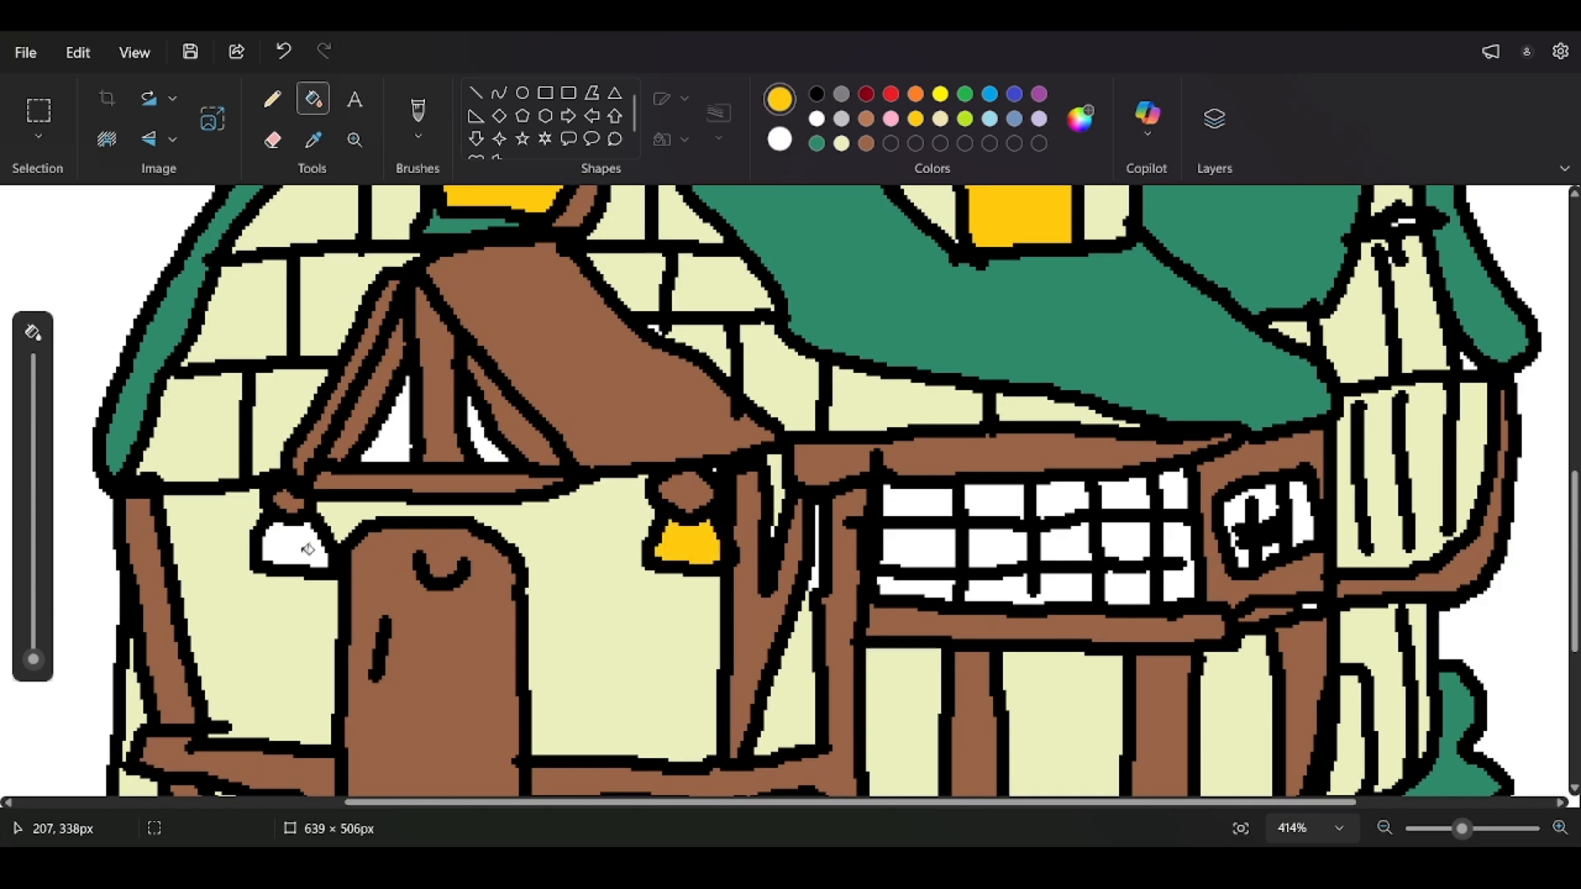
left_click(307, 548)
Fill every pane of the wide grid window with gold.
left_click(911, 499)
left_click(924, 553)
left_click(922, 586)
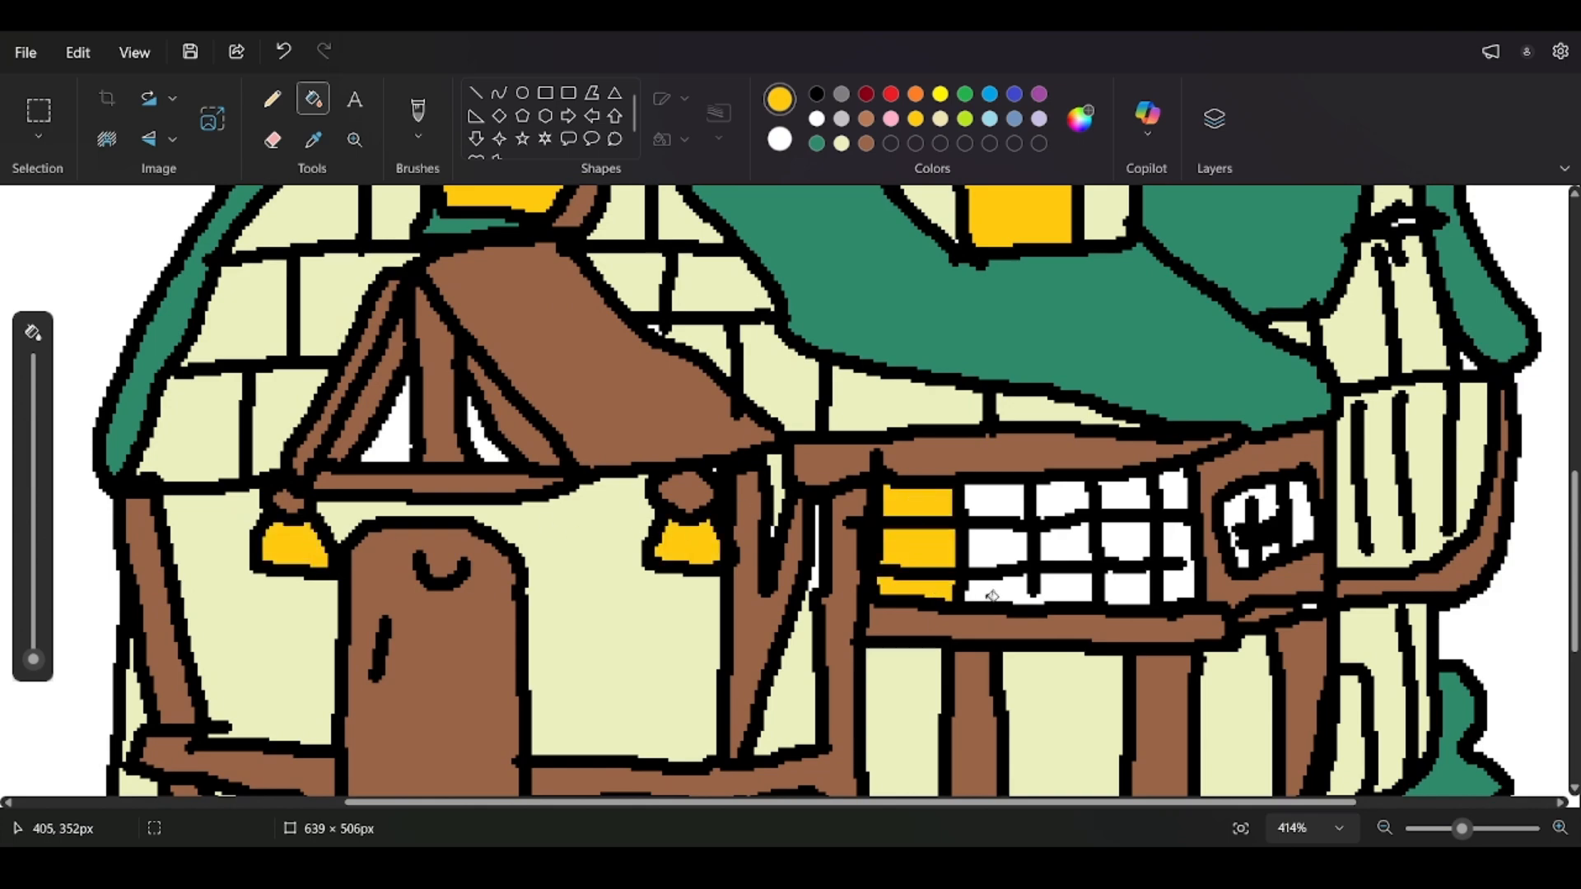
left_click(999, 593)
left_click(1004, 536)
left_click(1003, 491)
left_click(1062, 504)
left_click(1076, 553)
left_click(1106, 550)
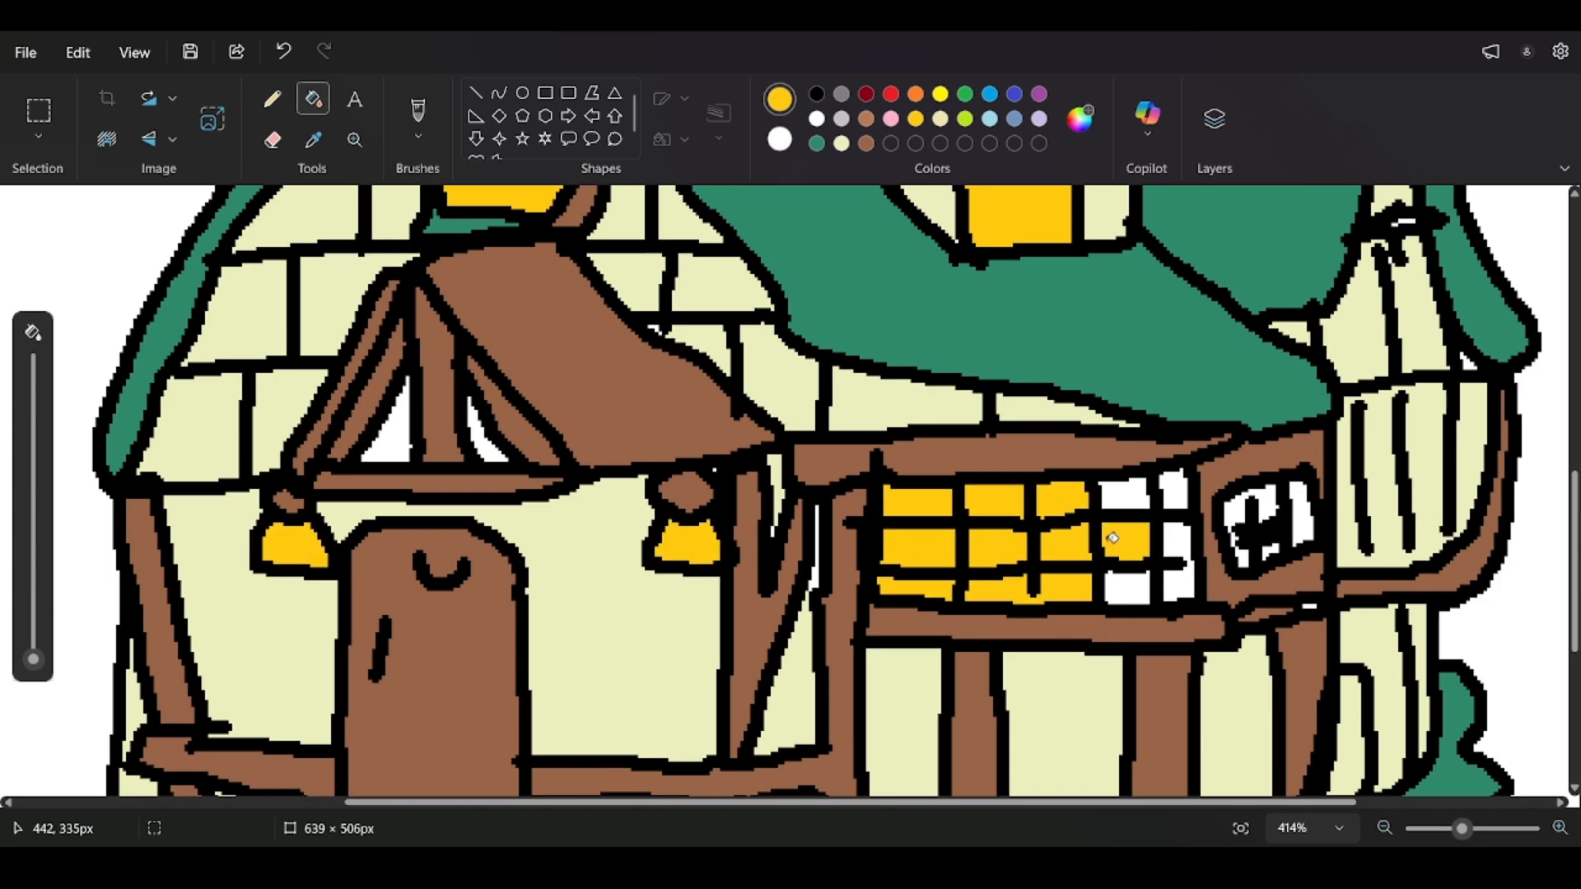
left_click(1127, 499)
left_click(1177, 491)
left_click(1183, 541)
left_click(1117, 585)
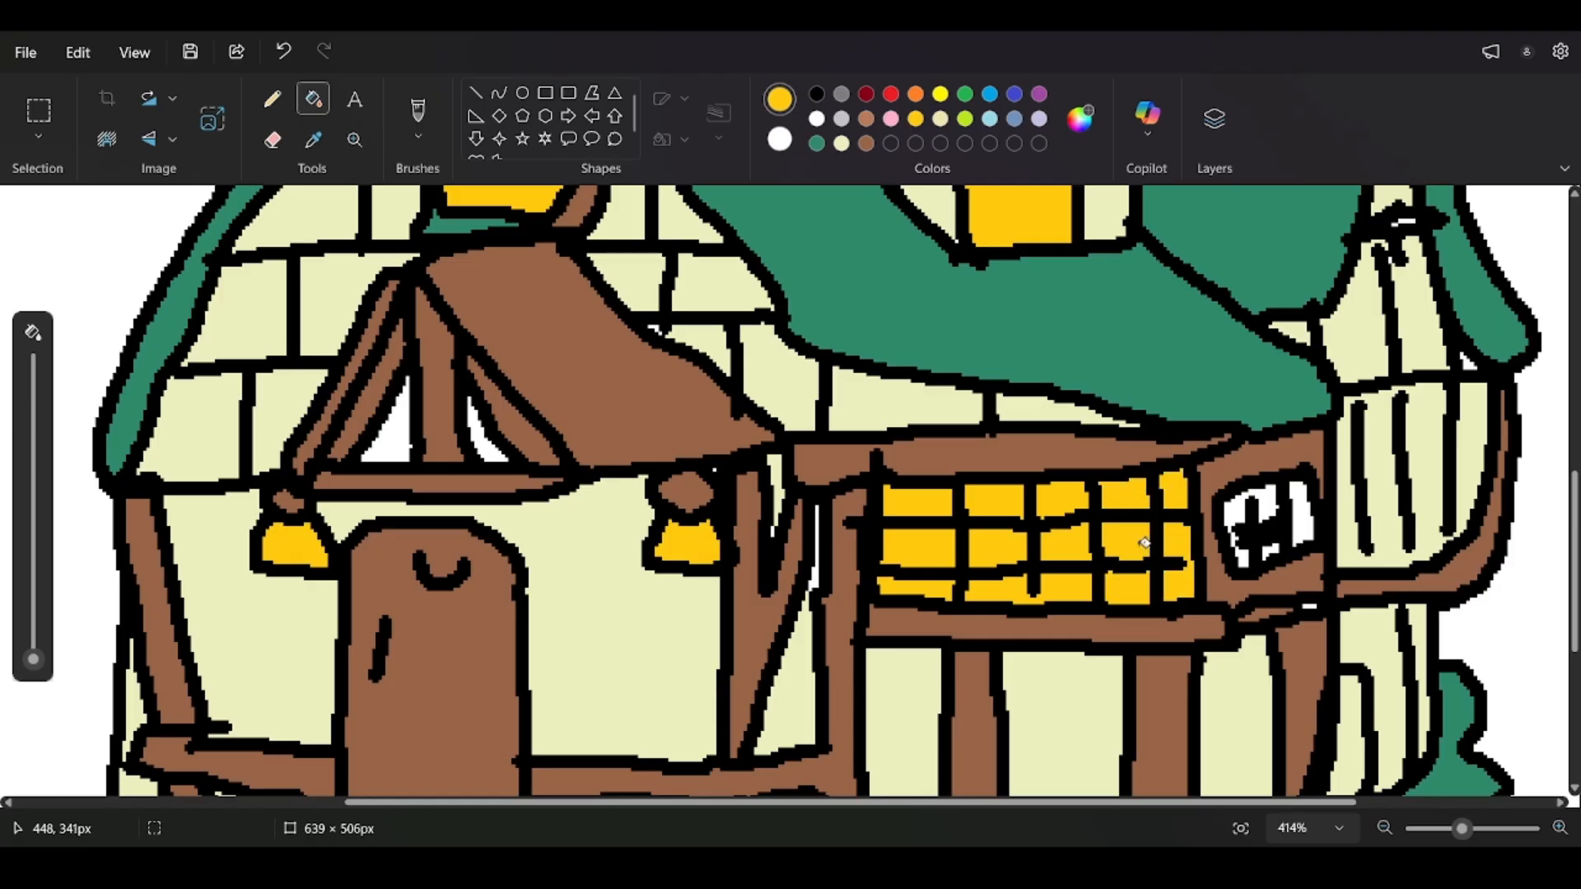
Fill the panes of the small side window with gold and undo the last stray fill there.
left_click(1240, 508)
left_click(1302, 508)
left_click(1273, 552)
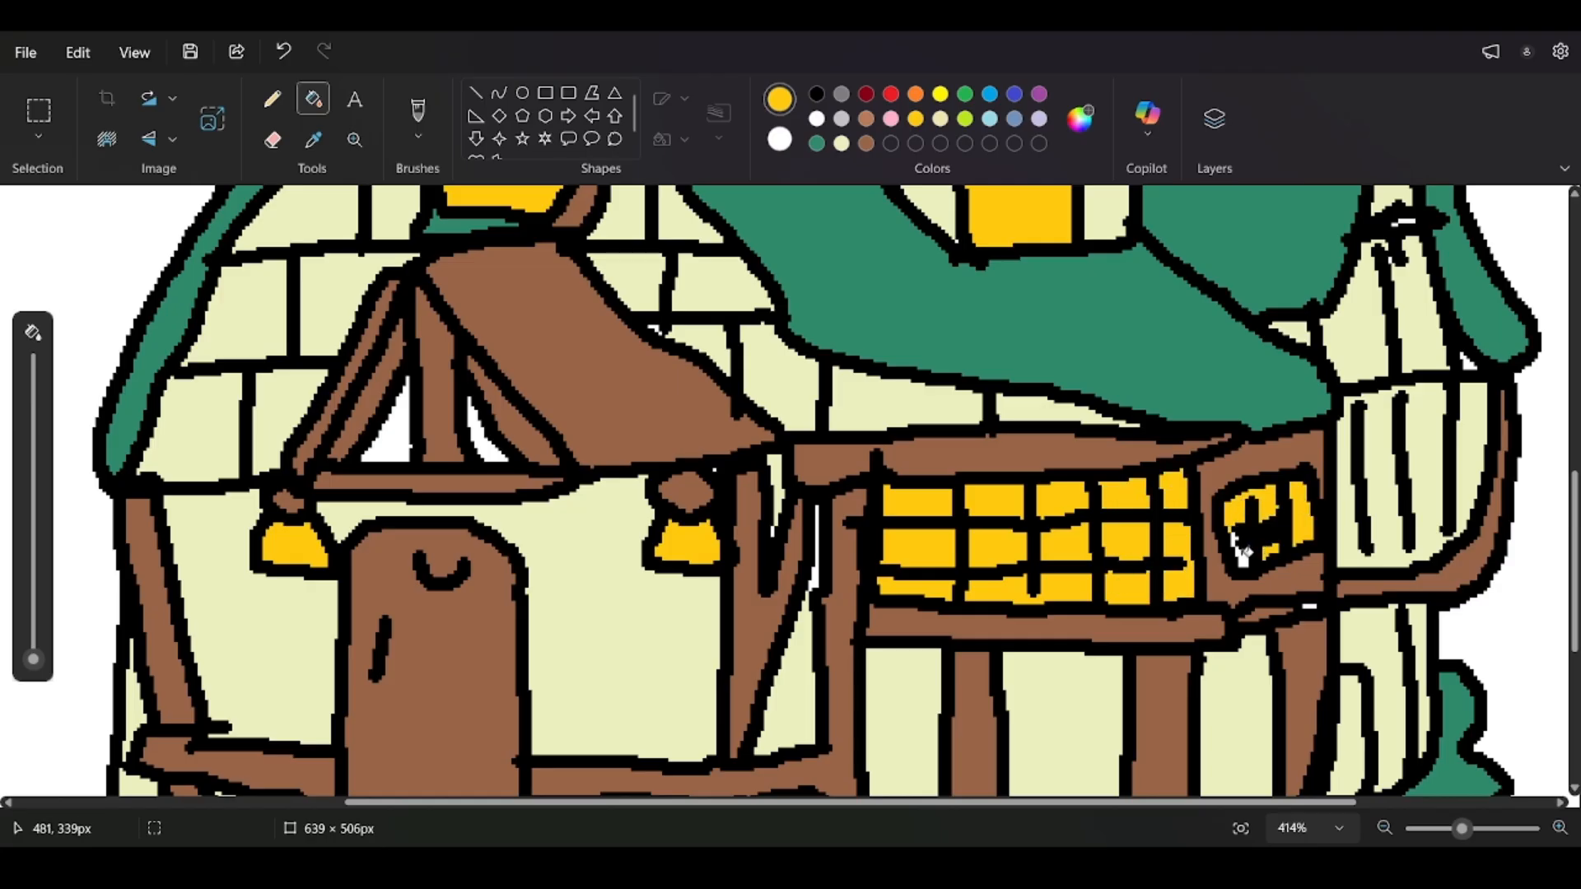
left_click(1246, 551)
left_click(1238, 539)
key("ctrl+z")
Fill the gaps on both sides of the porch gable's central post with the wall's cream colour.
left_click(842, 145)
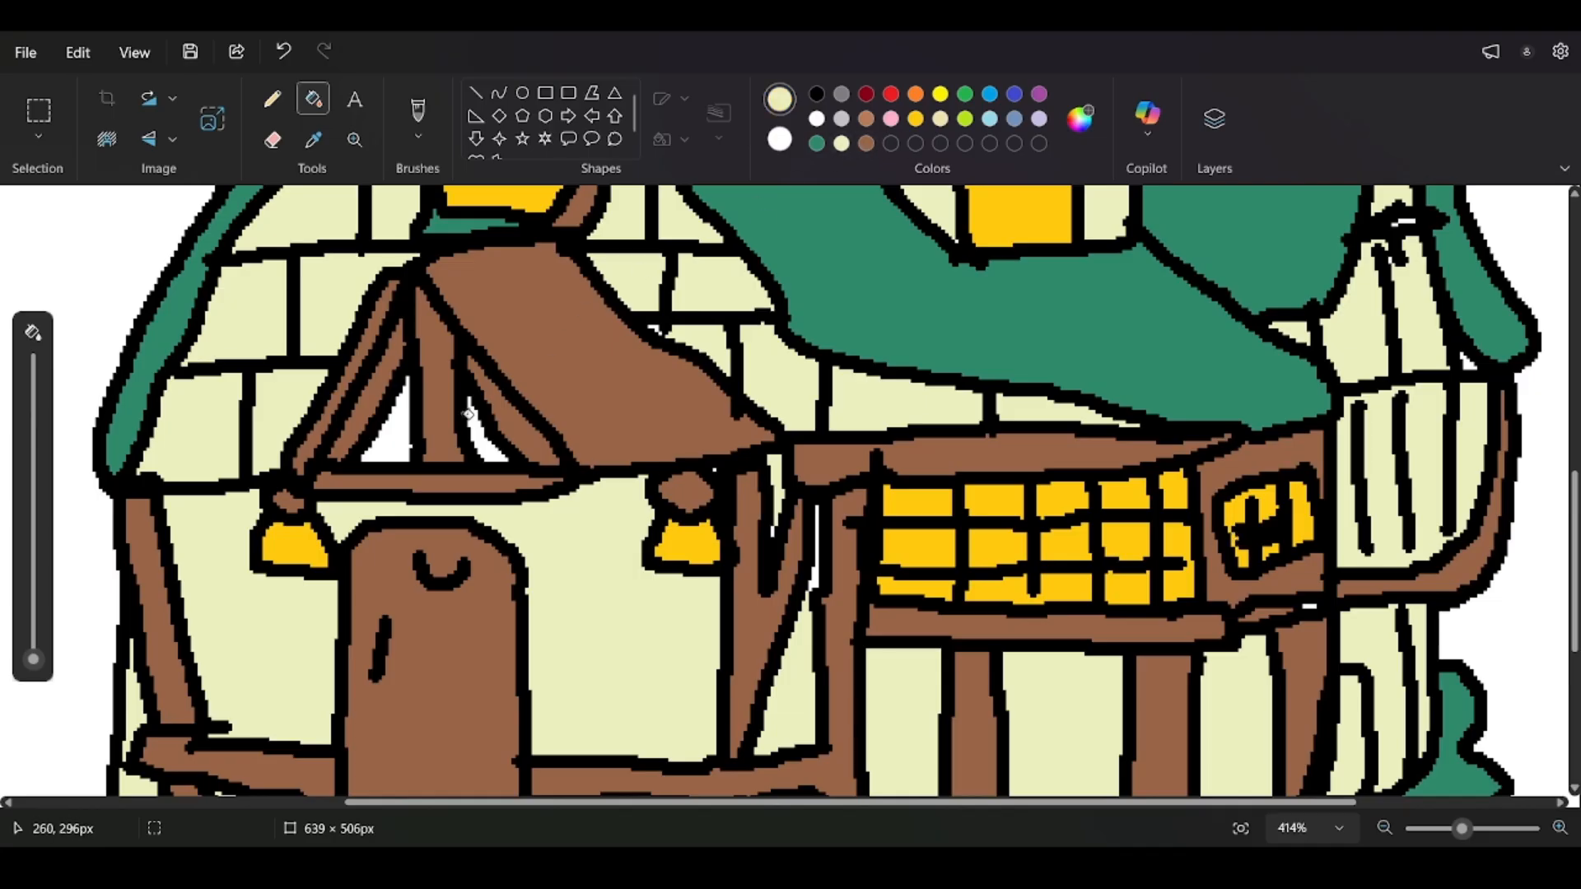
left_click(396, 428)
left_click(475, 417)
Fill both front door steps with light grey.
scroll(766, 531, "down", 3)
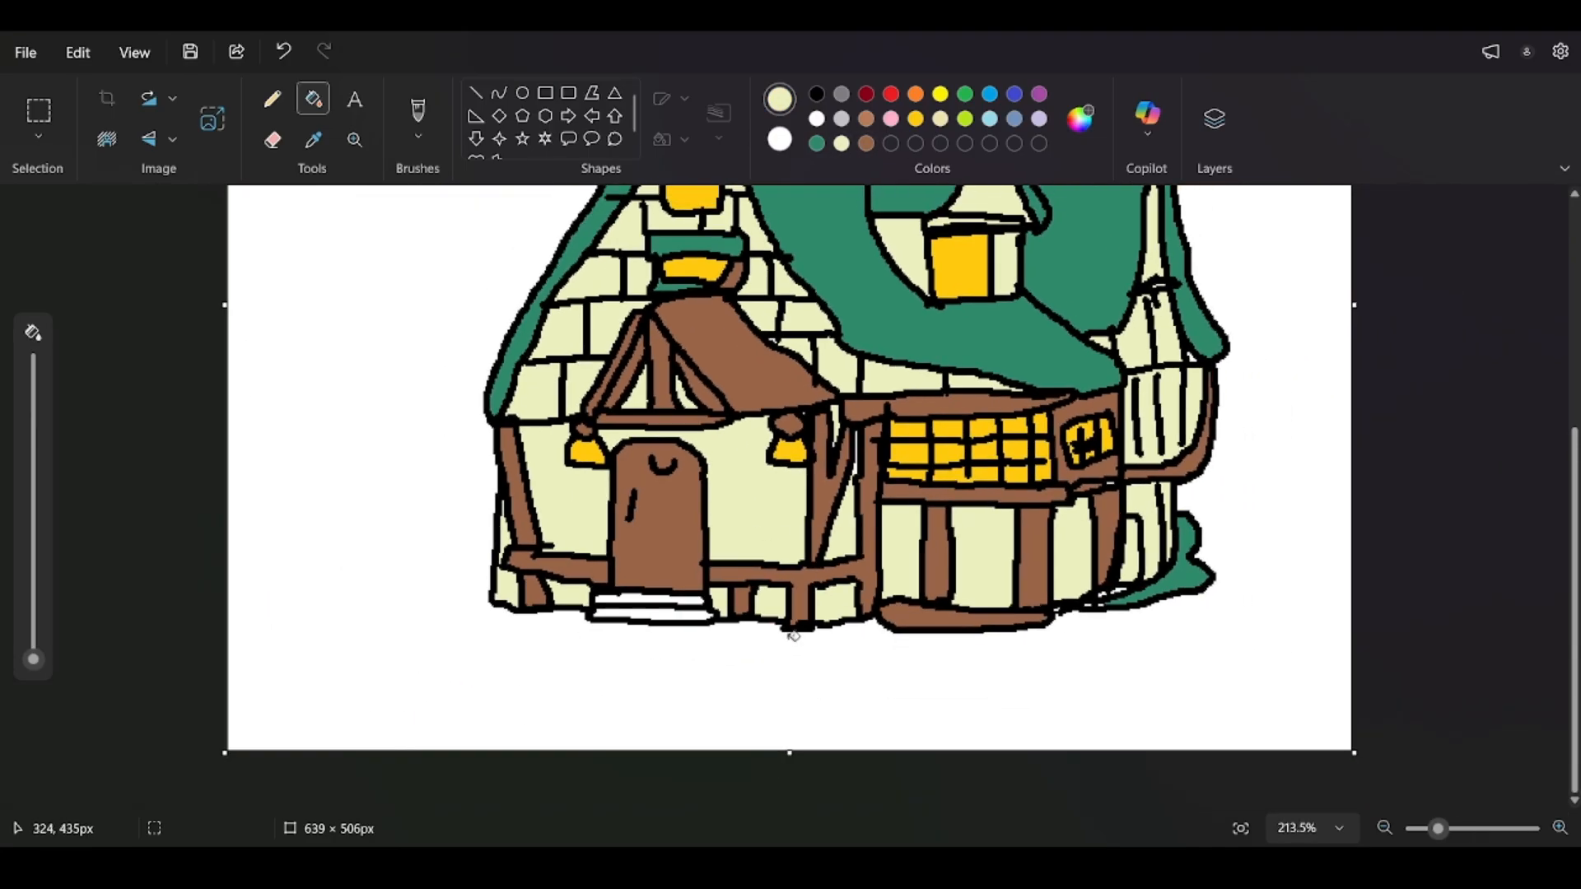
scroll(677, 664, "up", 1)
left_click(841, 118)
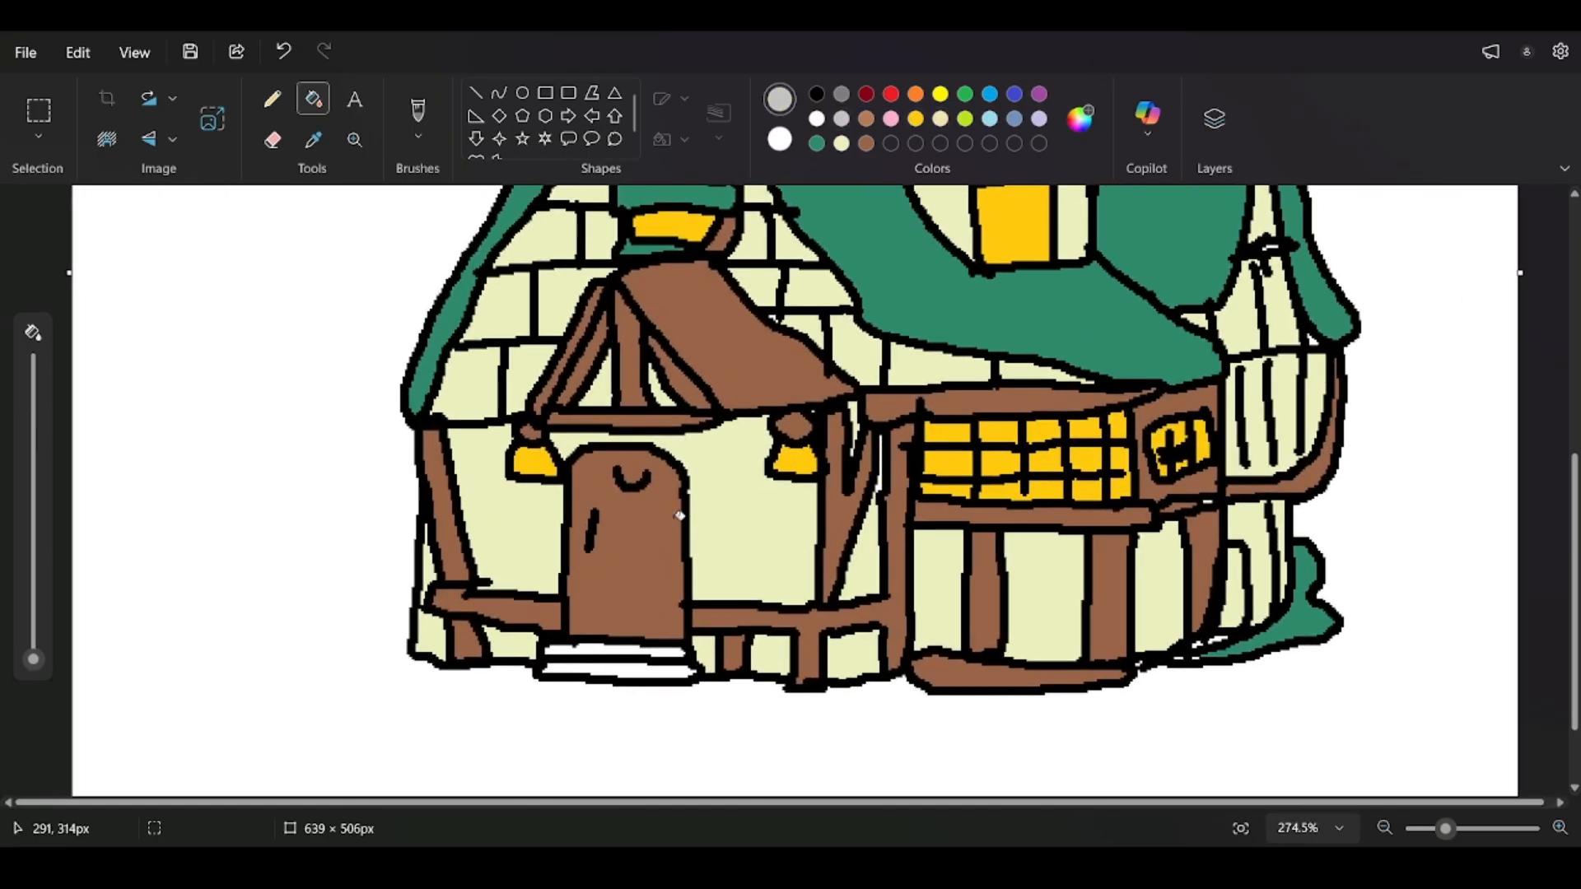
left_click(638, 649)
left_click(634, 669)
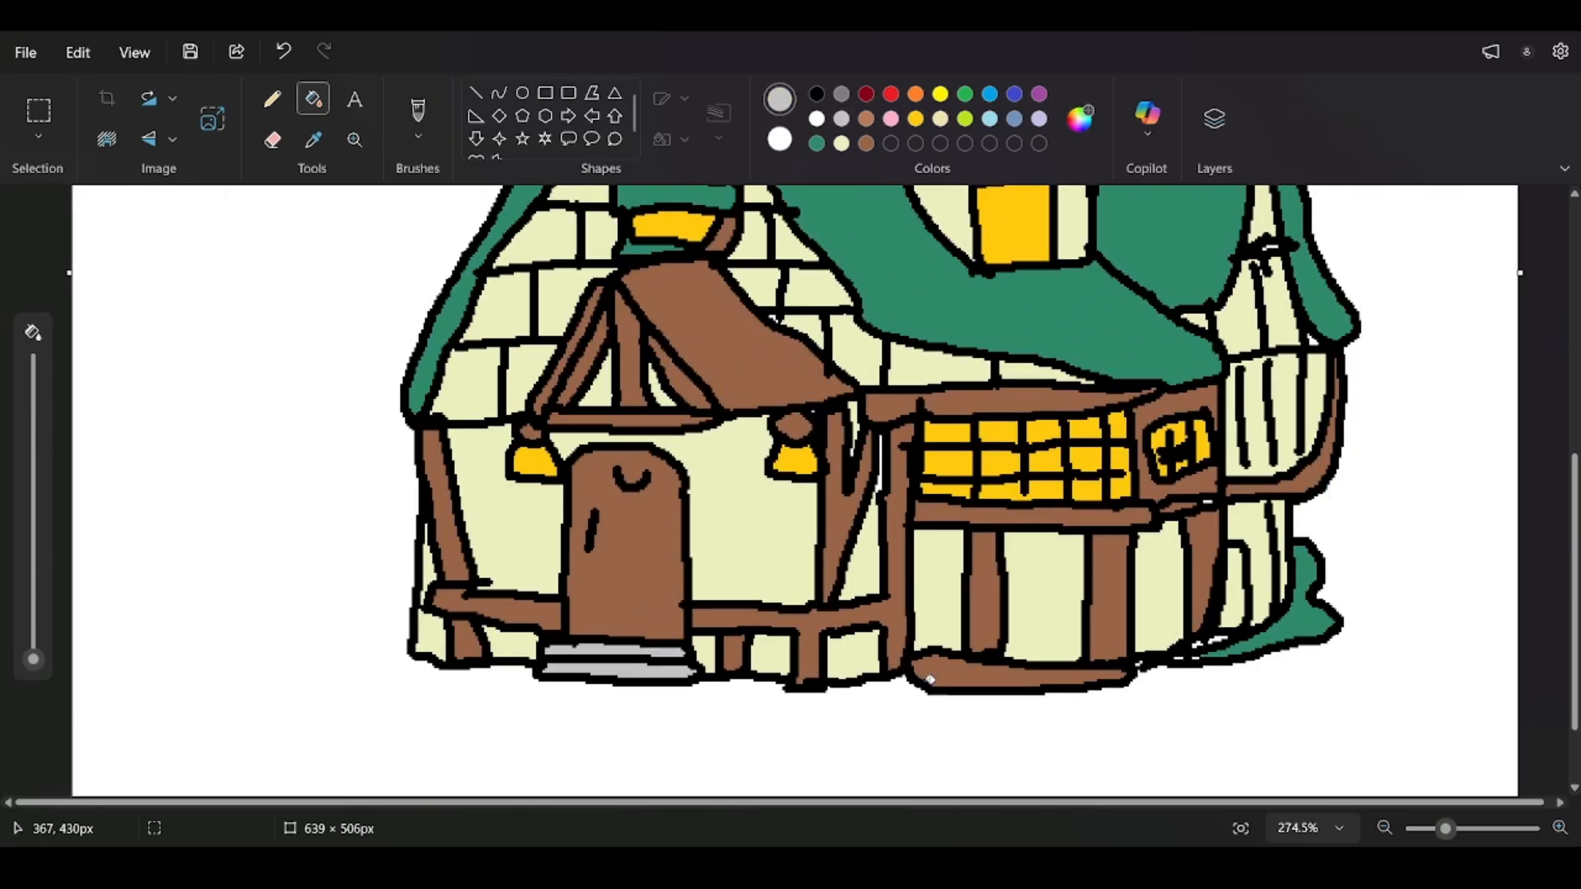
Fill the small rounded chimney at the far end of the roof with gold.
scroll(1019, 693, "down", 2)
scroll(1020, 694, "down", 2)
scroll(942, 340, "up", 1)
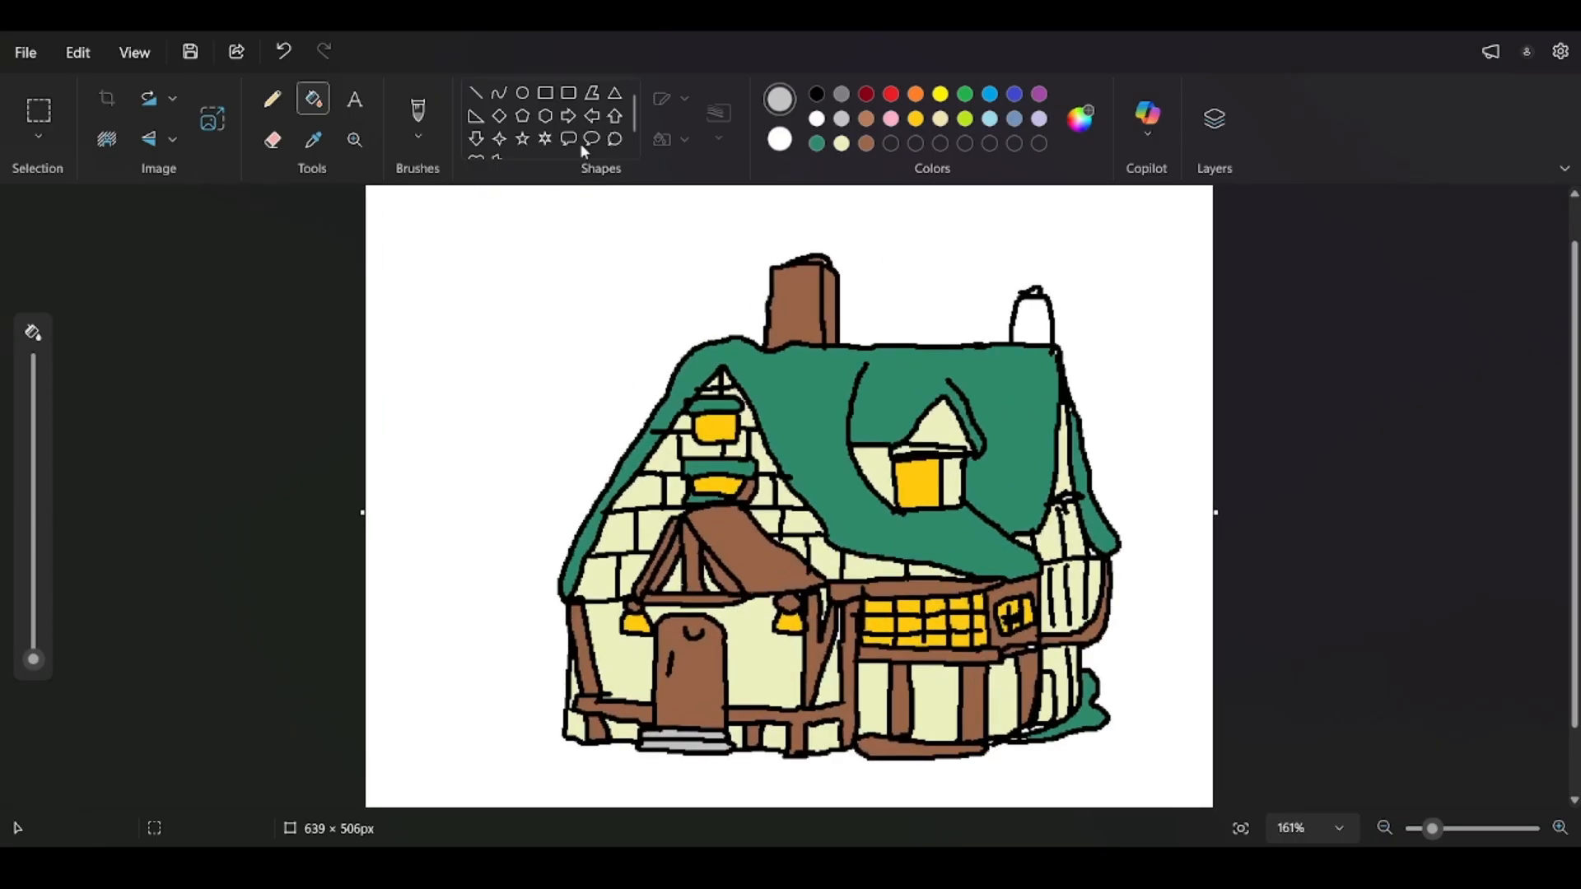
left_click(915, 118)
left_click(1027, 319)
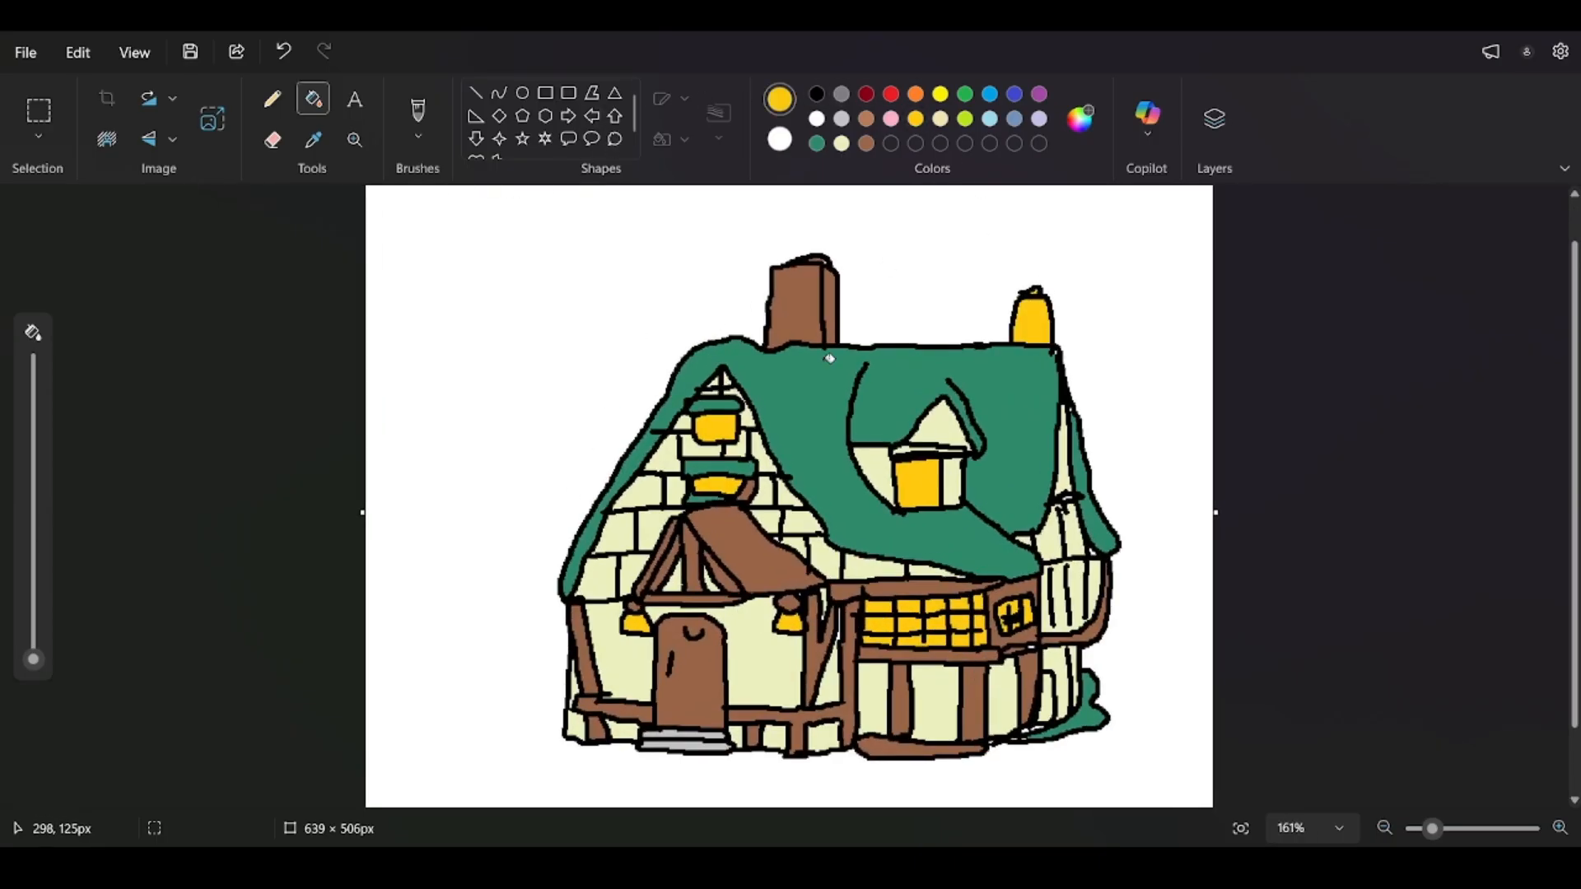
Add a new layer and move it below the cottage layer.
left_click(39, 111)
scroll(840, 486, "down", 3)
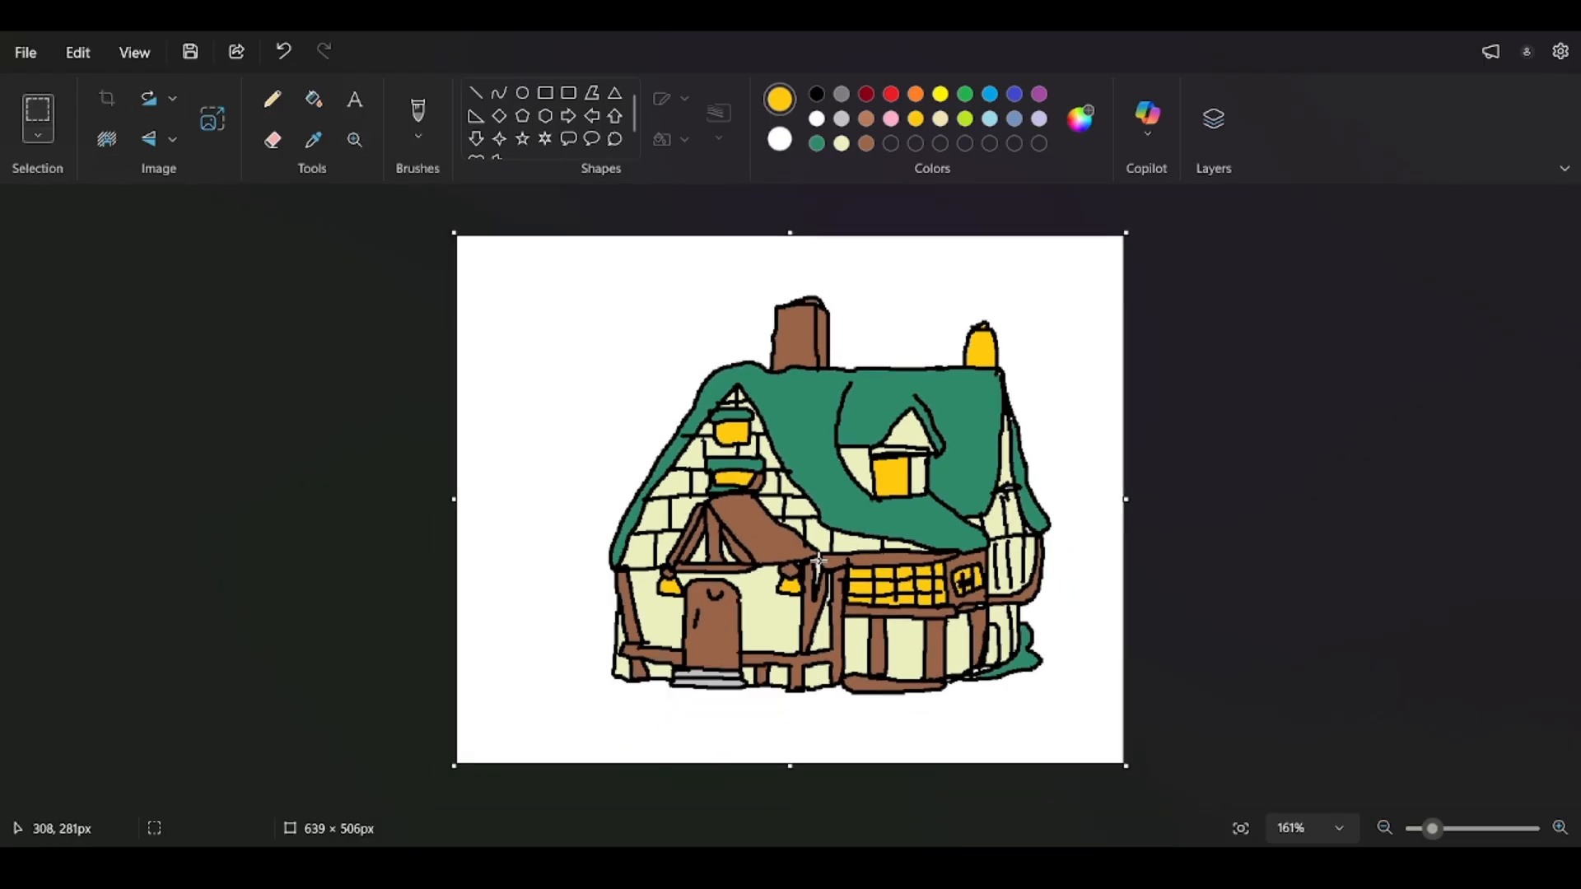
scroll(914, 676, "up", 1)
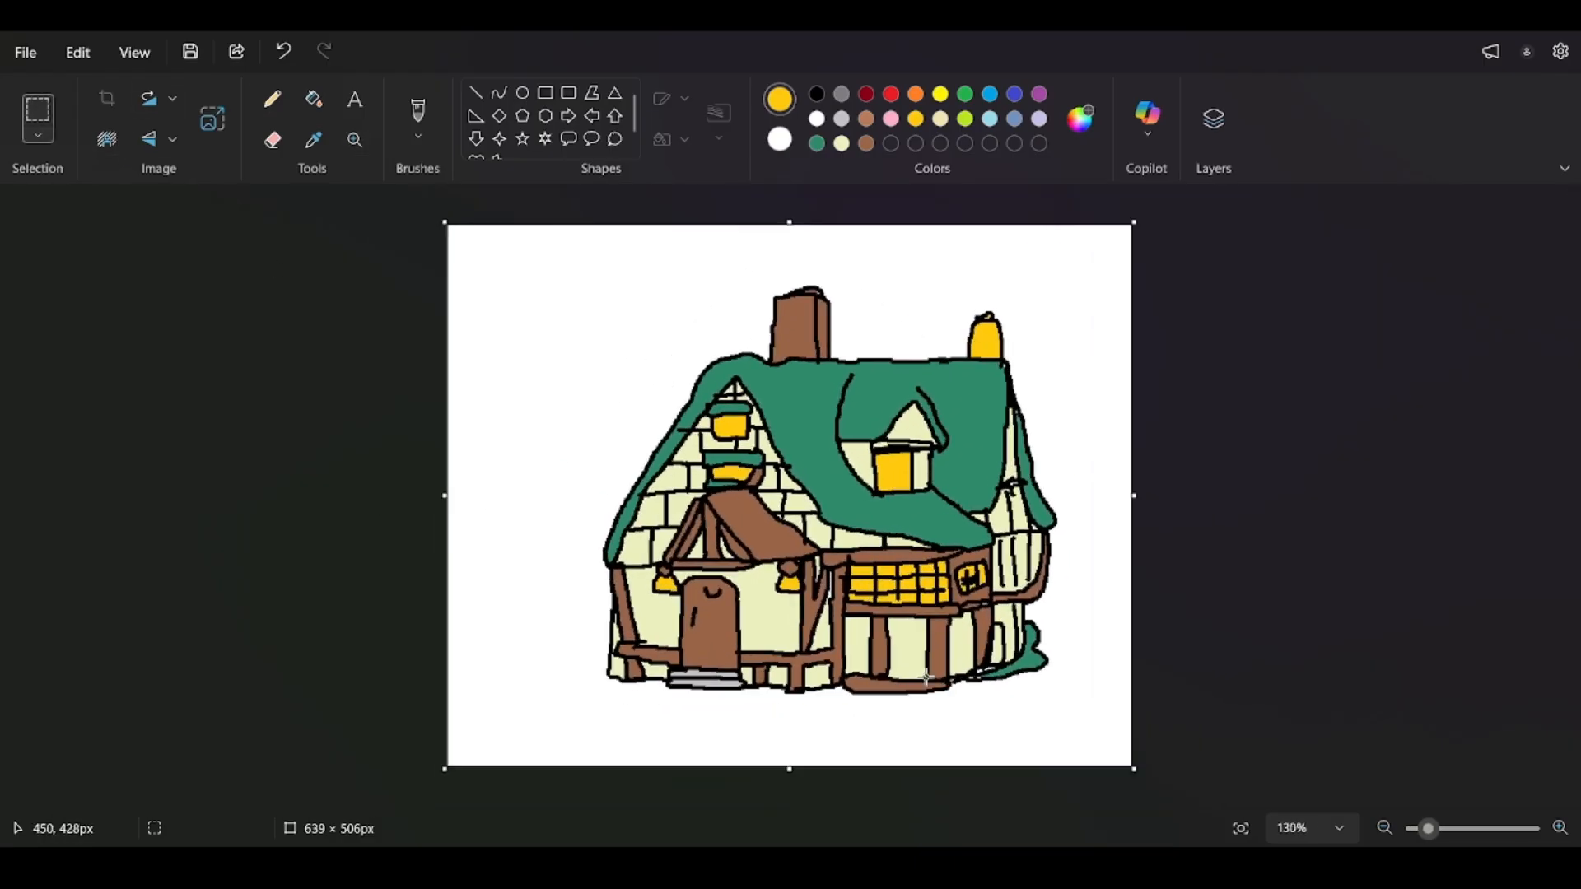
left_click(1204, 138)
left_click(1510, 221)
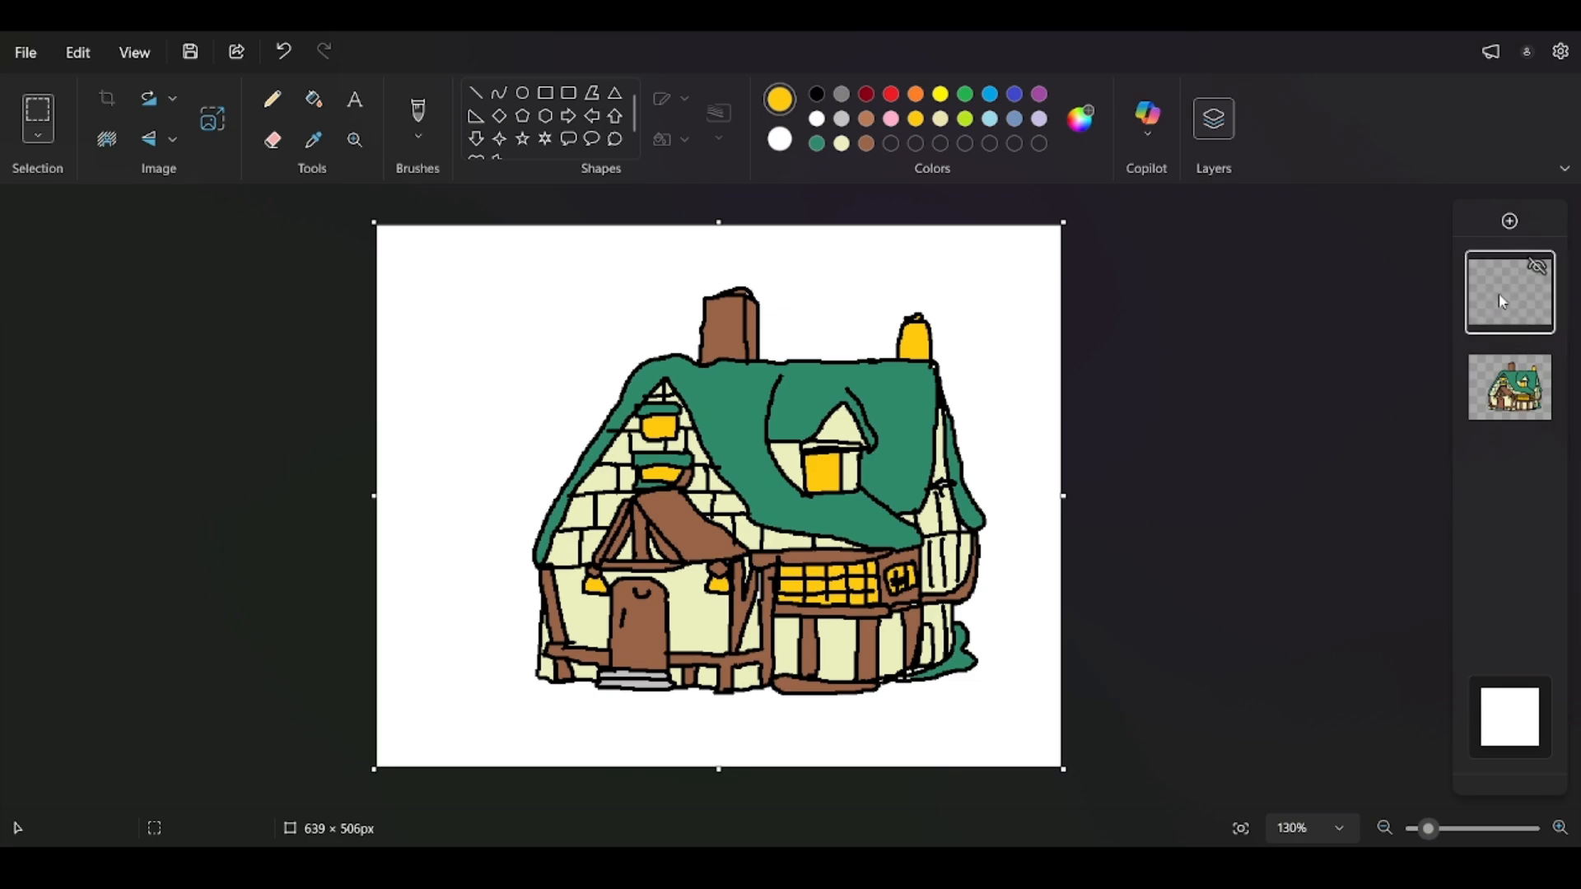
left_click_drag(1499, 294, 1495, 415)
Draw a green ground line from both sides of the cottage to the canvas edges, redoing the left stretch slightly higher.
left_click(270, 102)
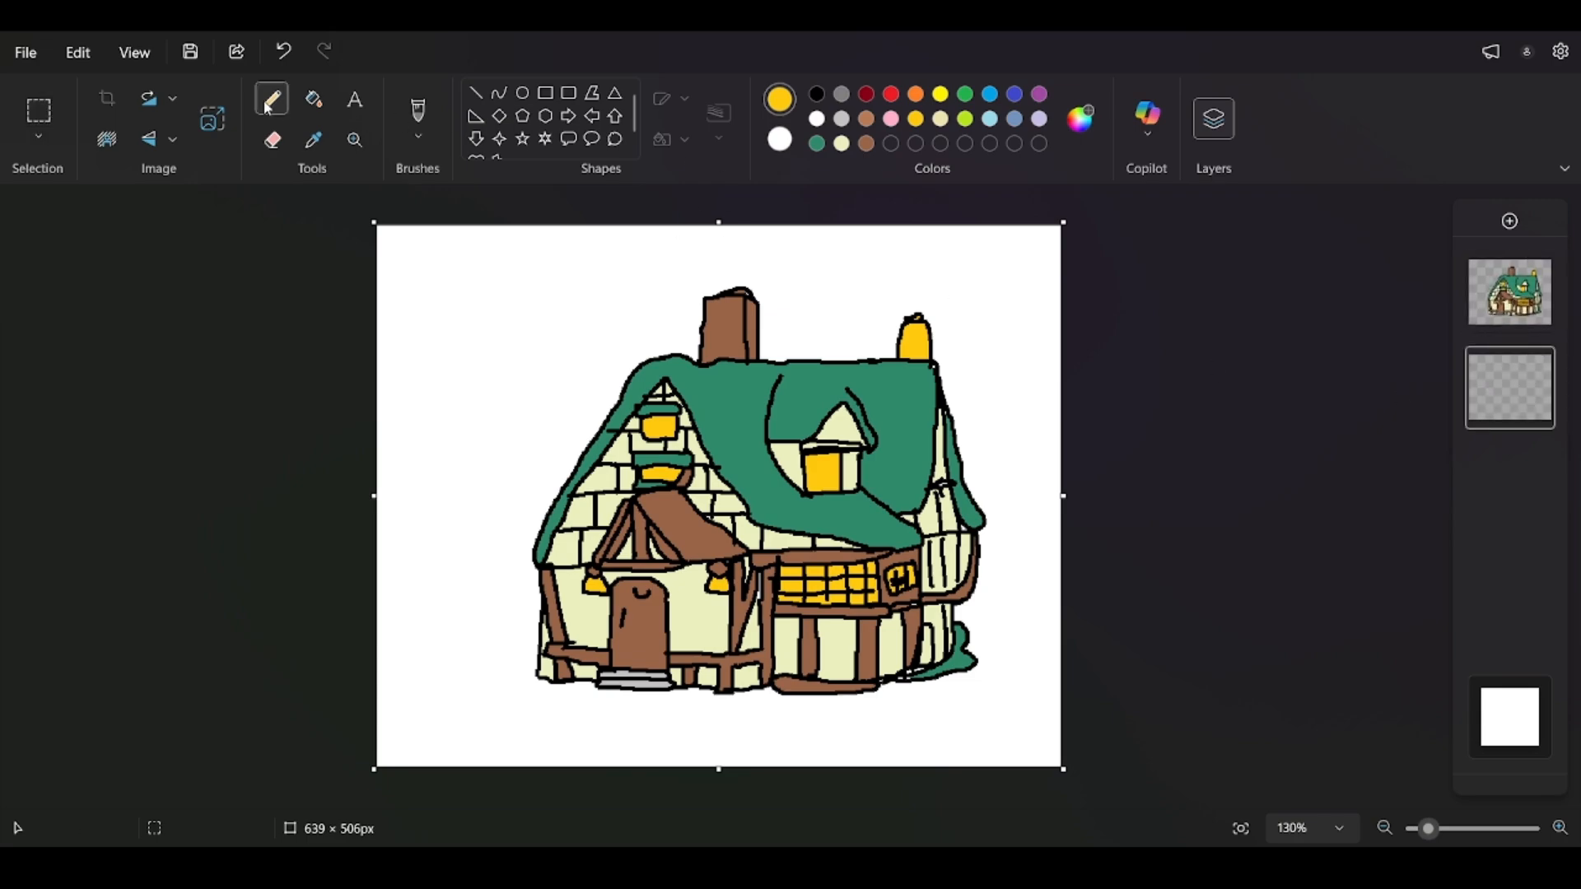
left_click(966, 93)
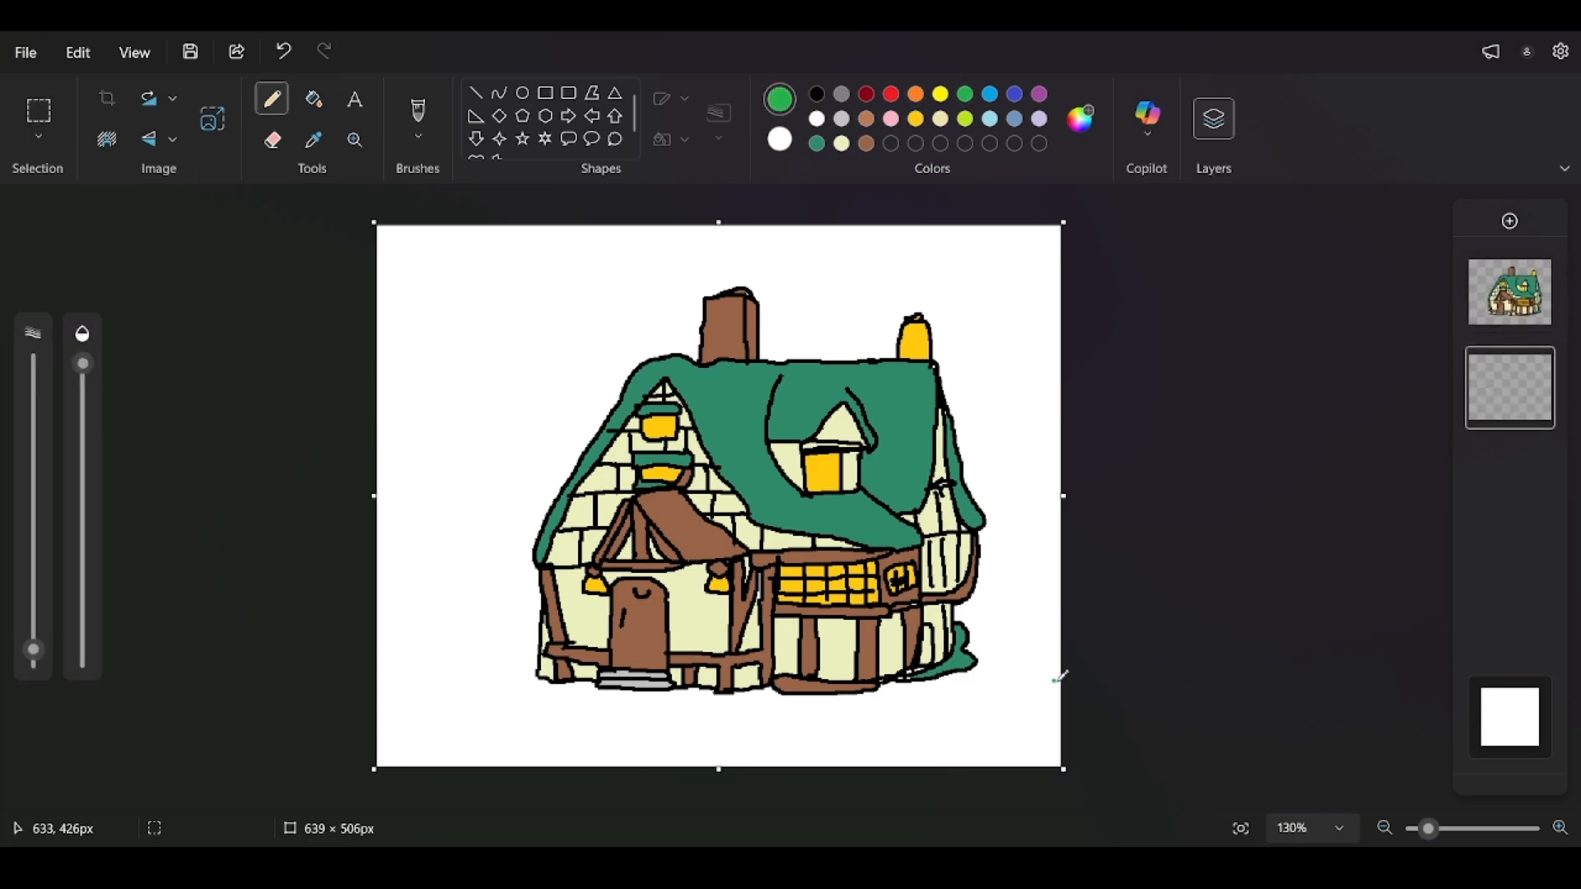
left_click_drag(982, 665, 1072, 664)
left_click_drag(543, 680, 368, 696)
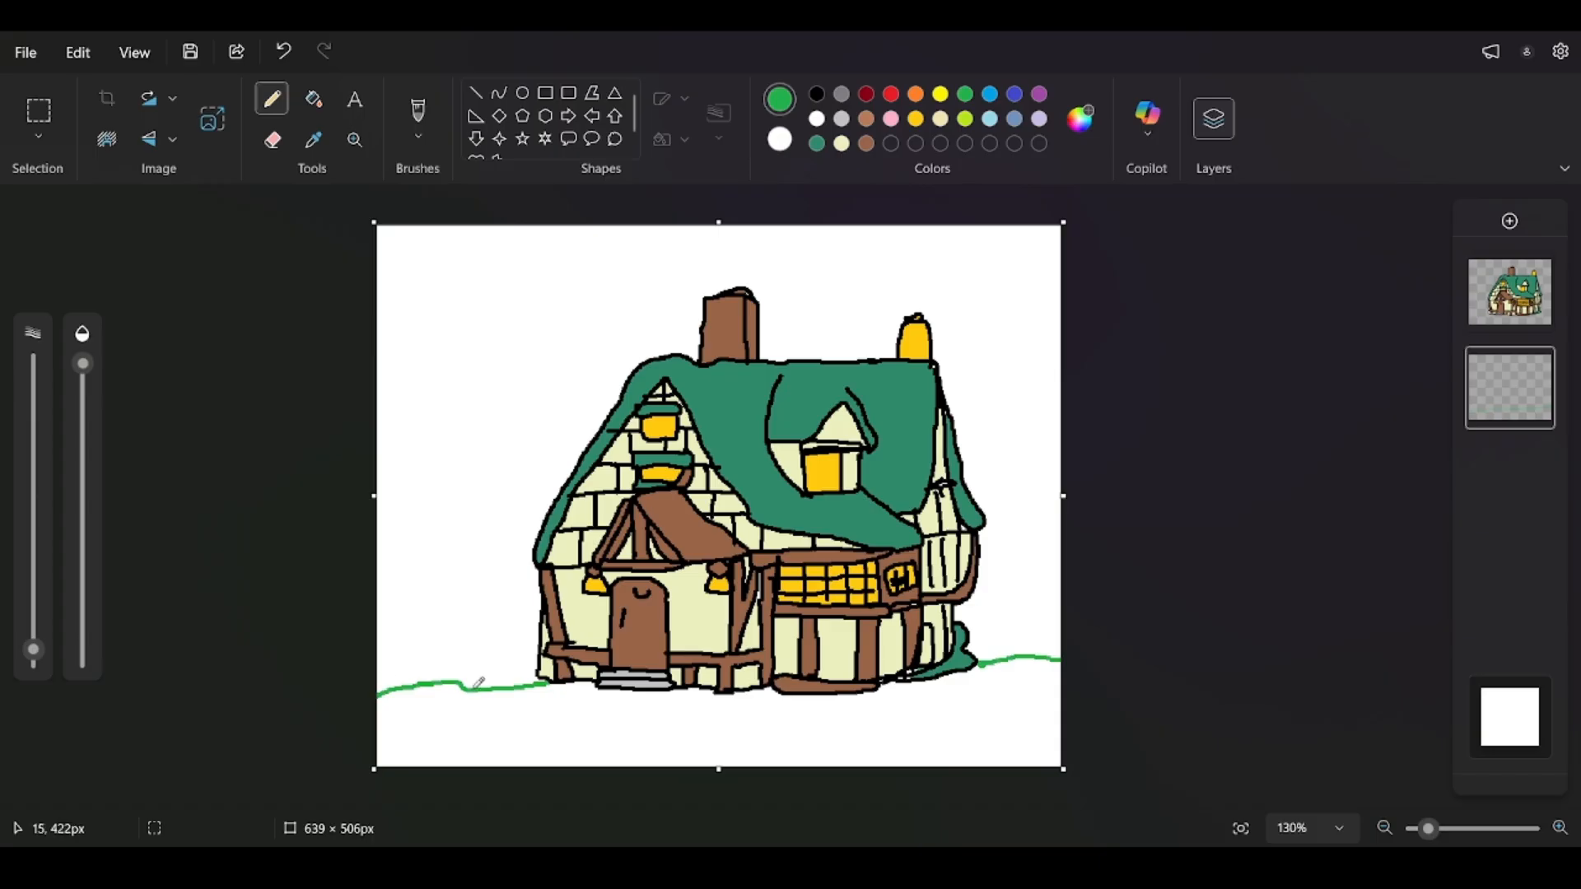
key("ctrl+z")
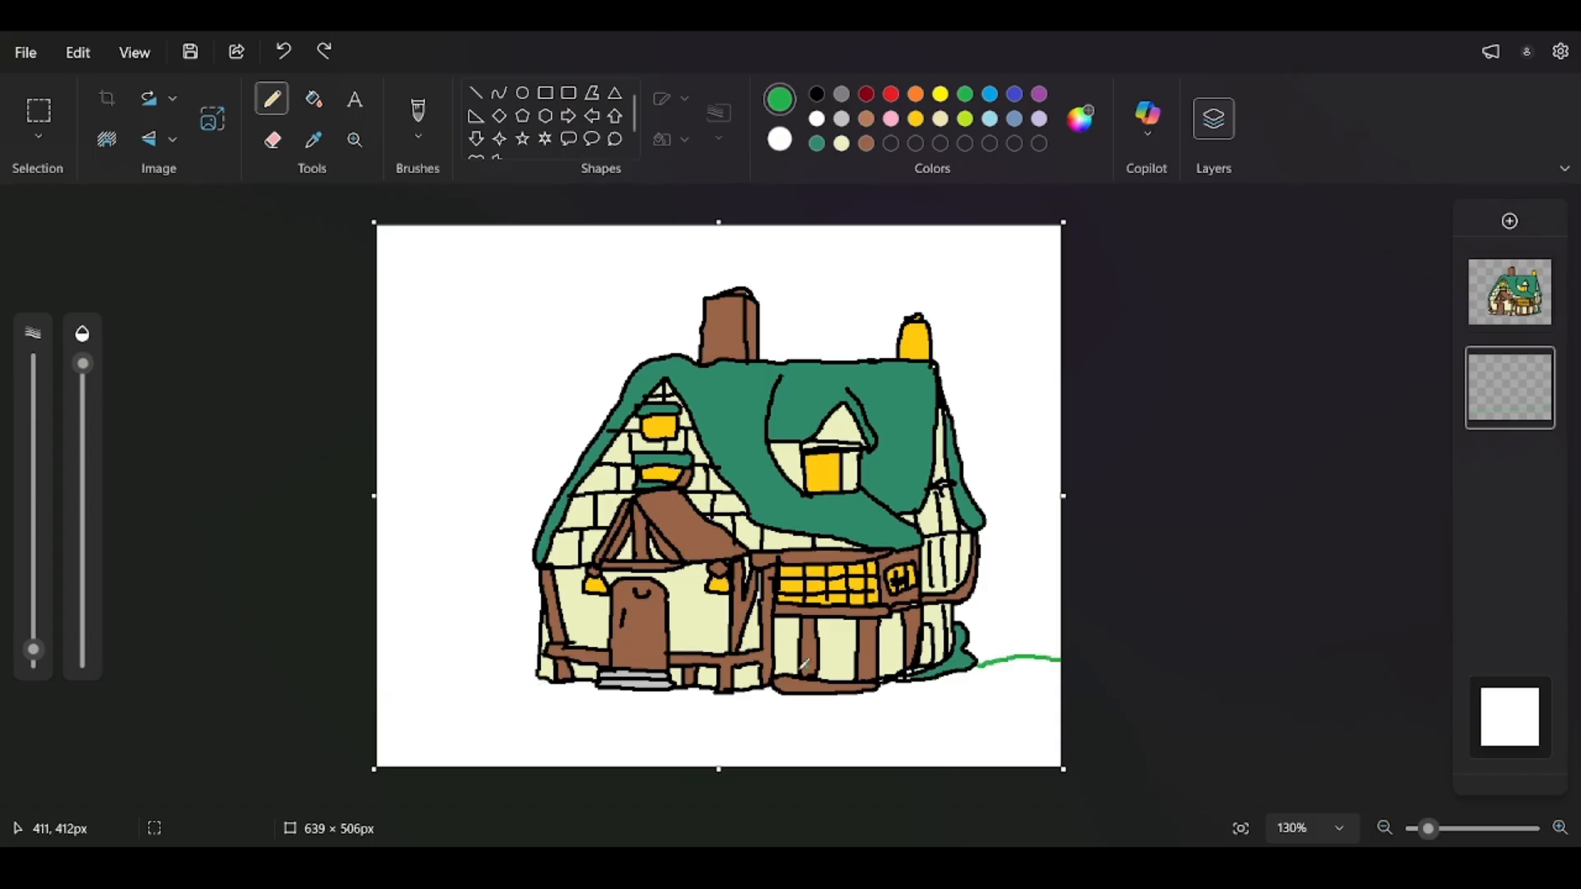
left_click_drag(582, 664, 386, 670)
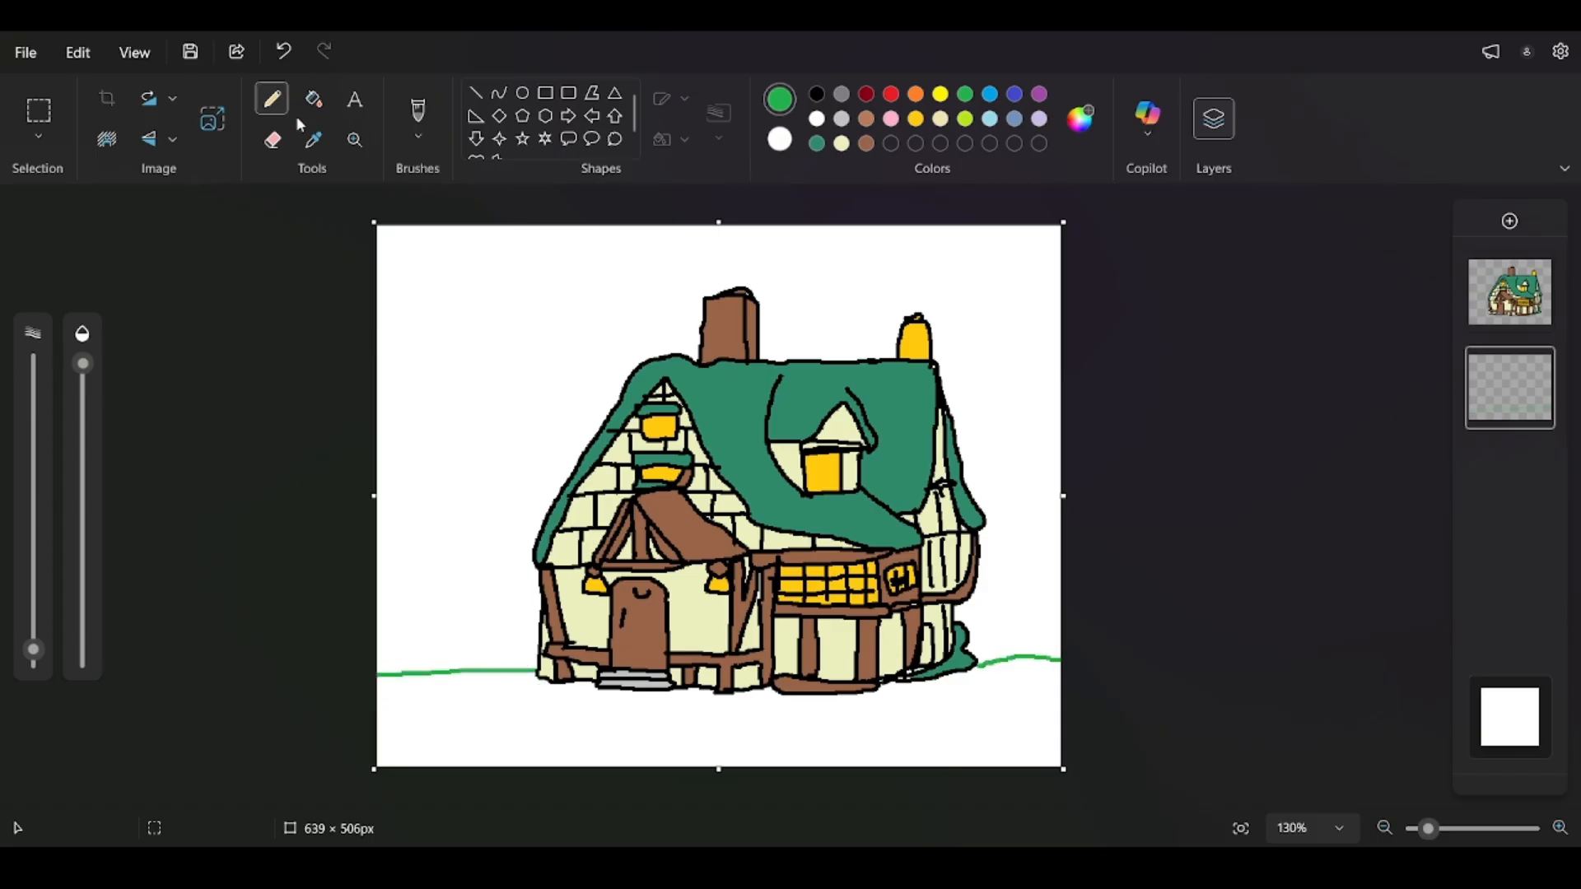
Fill the ground below the green line with lime and switch back to the Pencil tool.
left_click(313, 99)
left_click(965, 118)
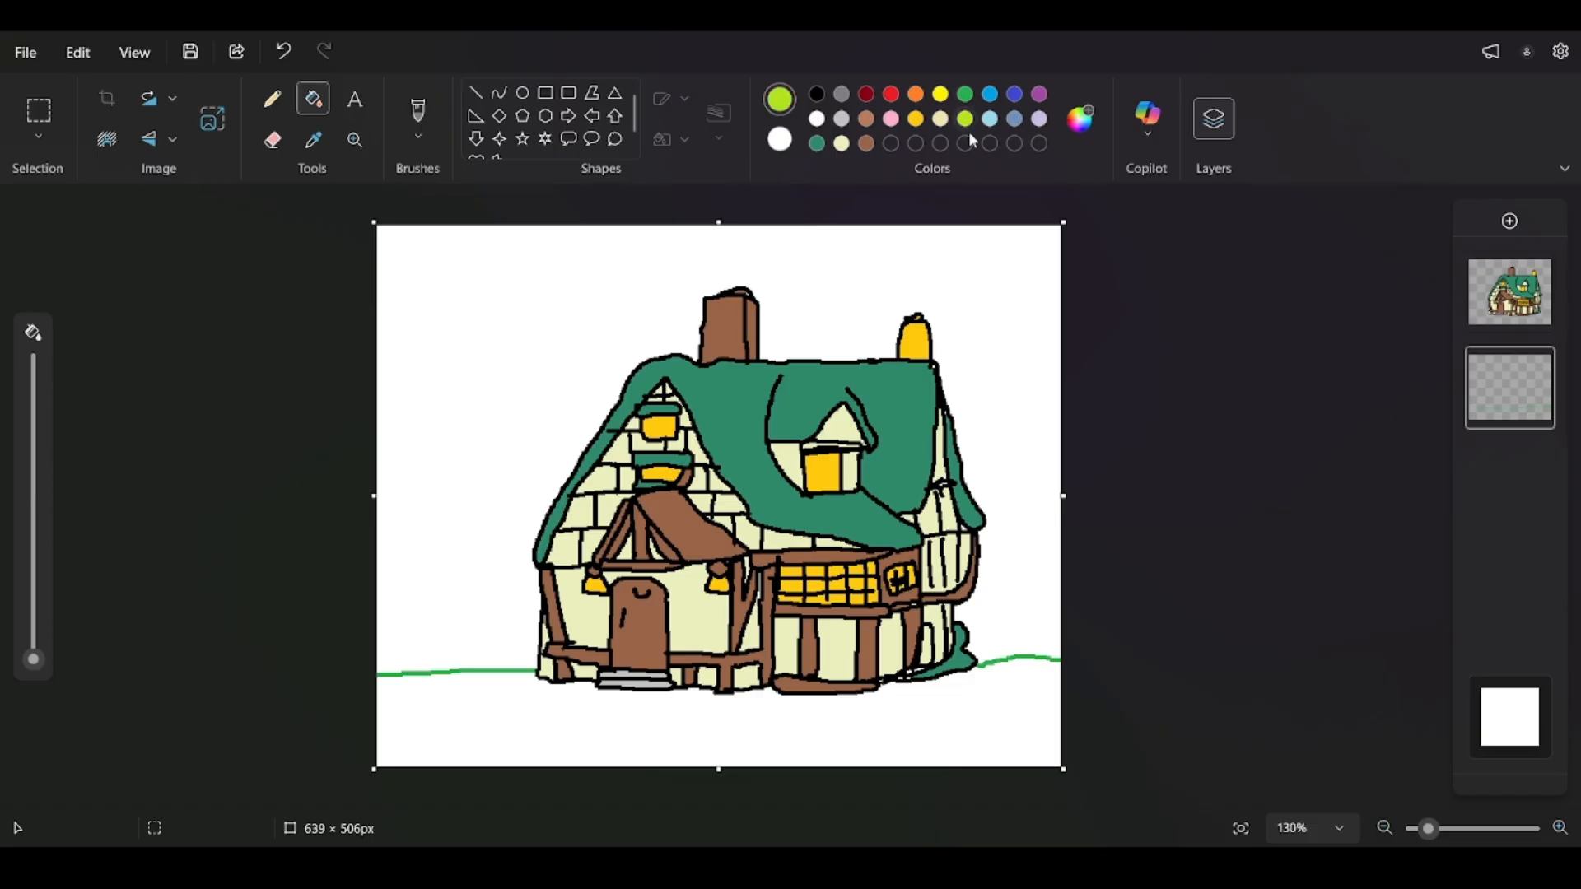
left_click(906, 742)
left_click(271, 99)
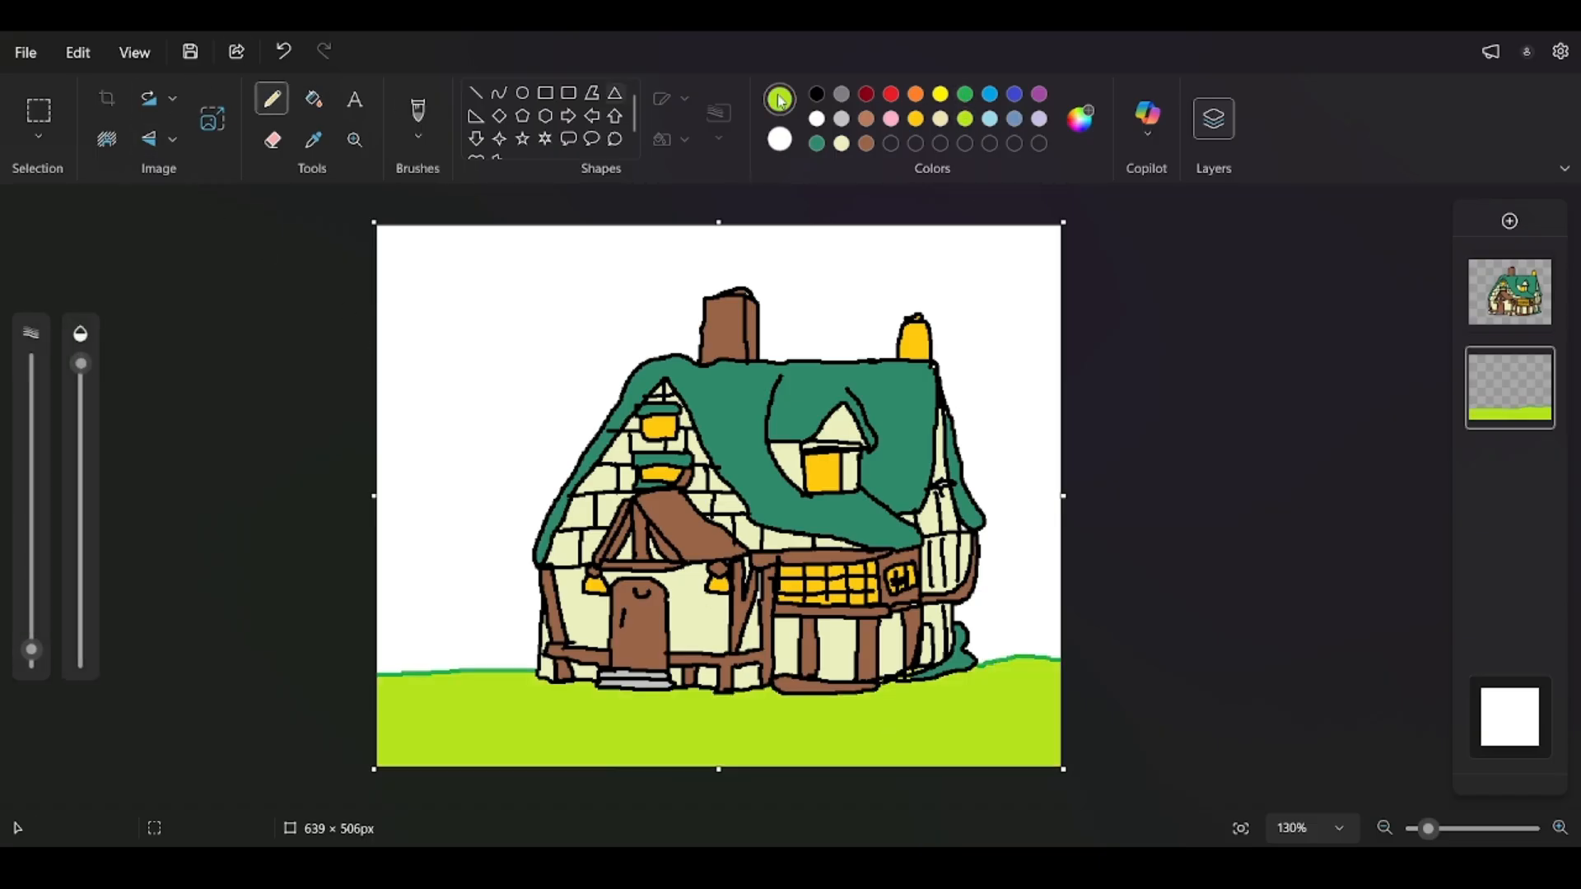
Add a new layer above the lime ground and draw a cluster of green grass blades at the canvas's right edge.
left_click(965, 94)
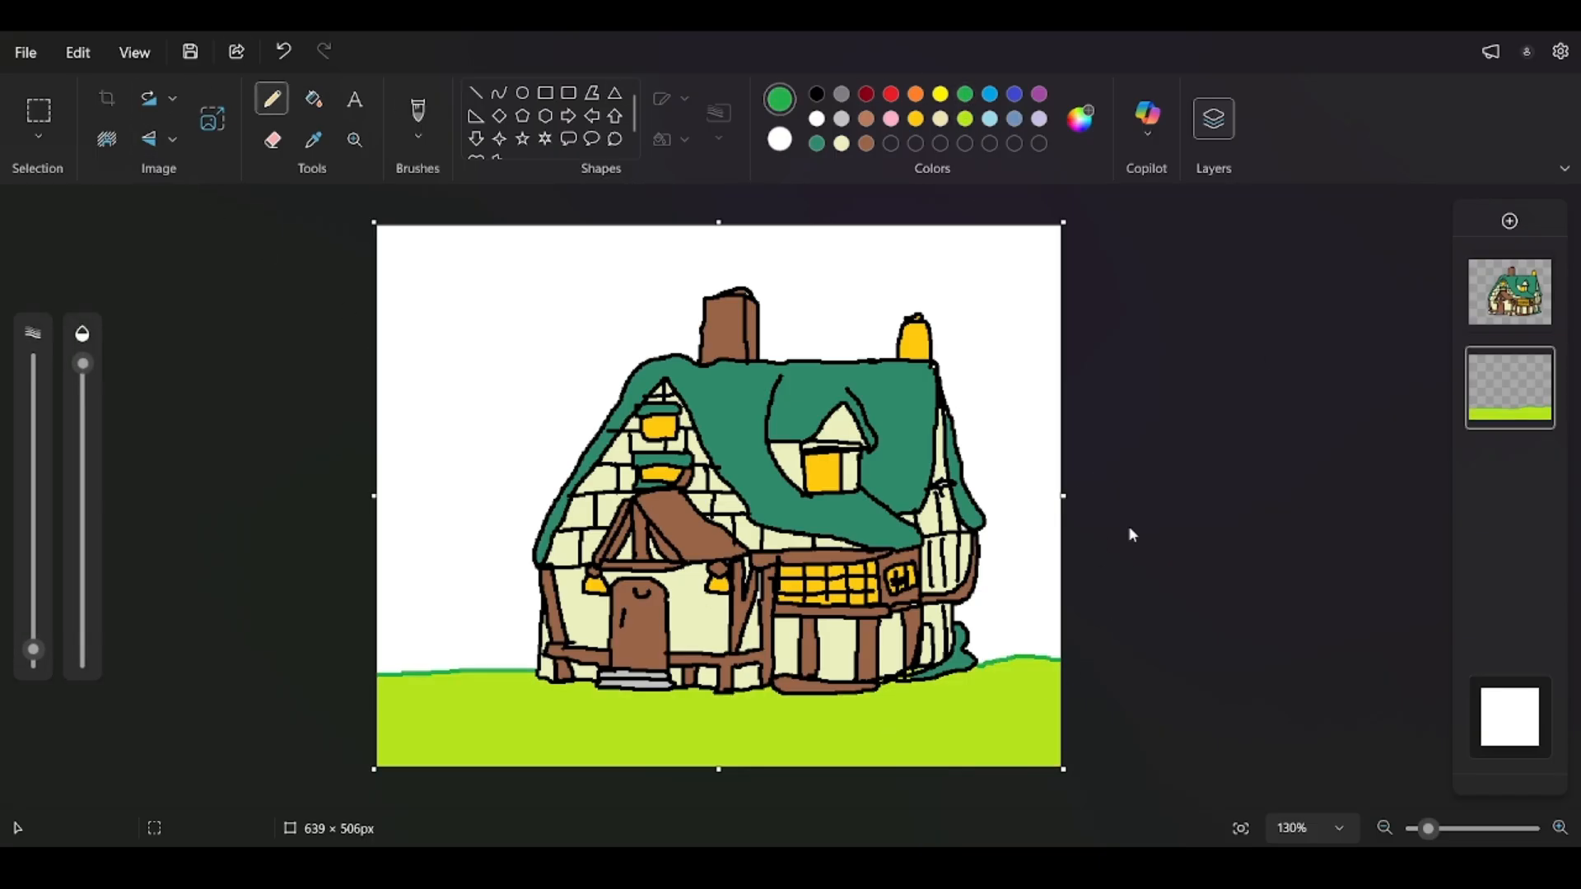
left_click(1522, 229)
mouse_move(1057, 680)
left_mouse_down()
mouse_move(1057, 659)
mouse_move(1036, 680)
left_mouse_up()
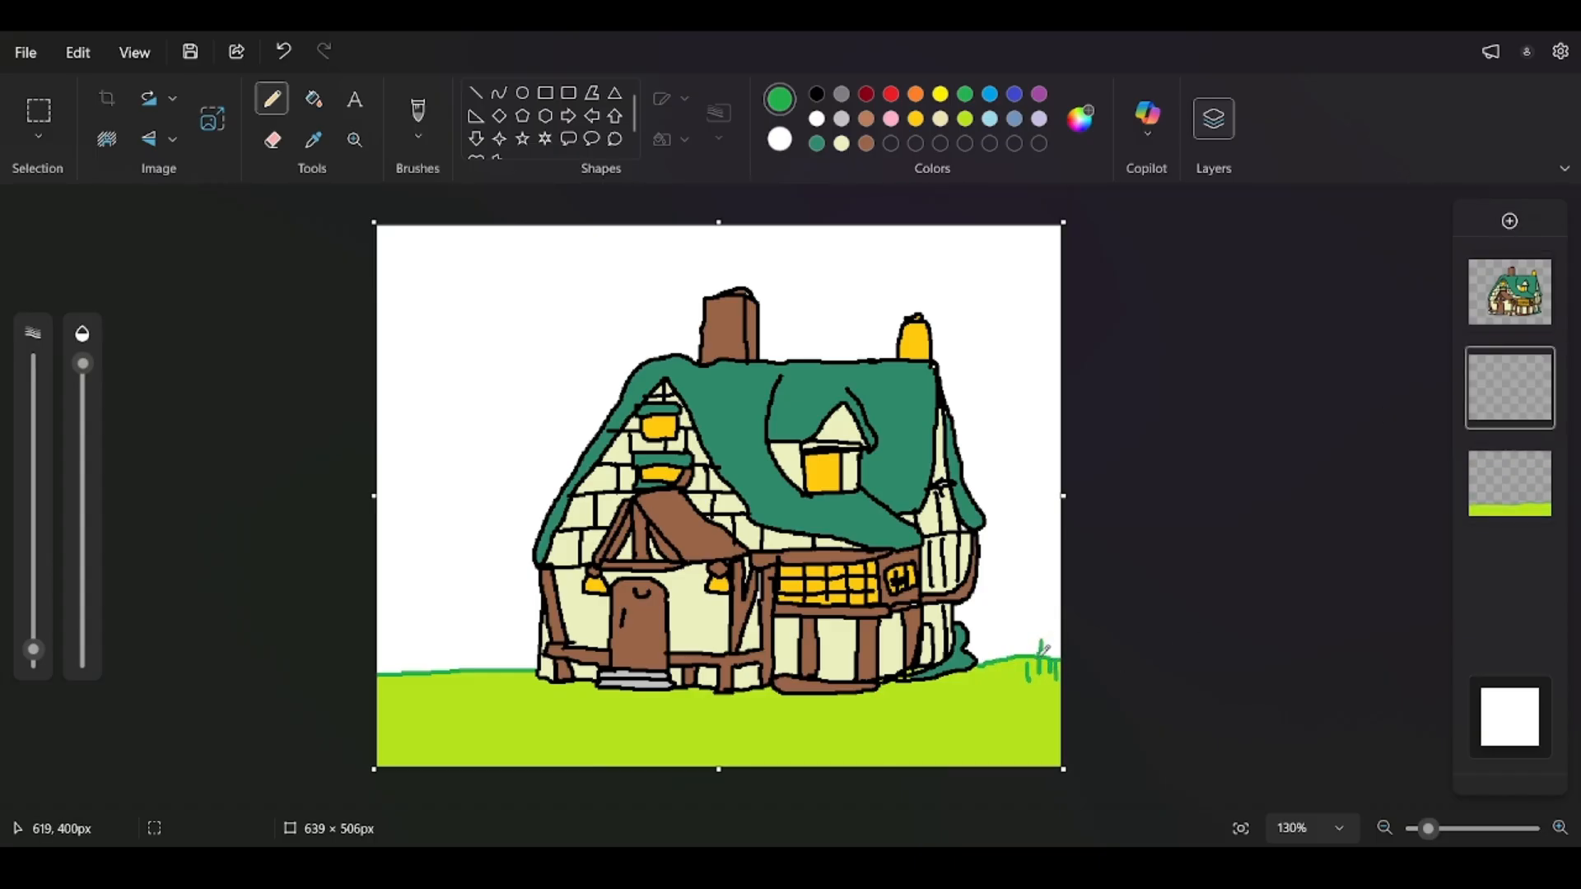
left_click_drag(1020, 640, 999, 680)
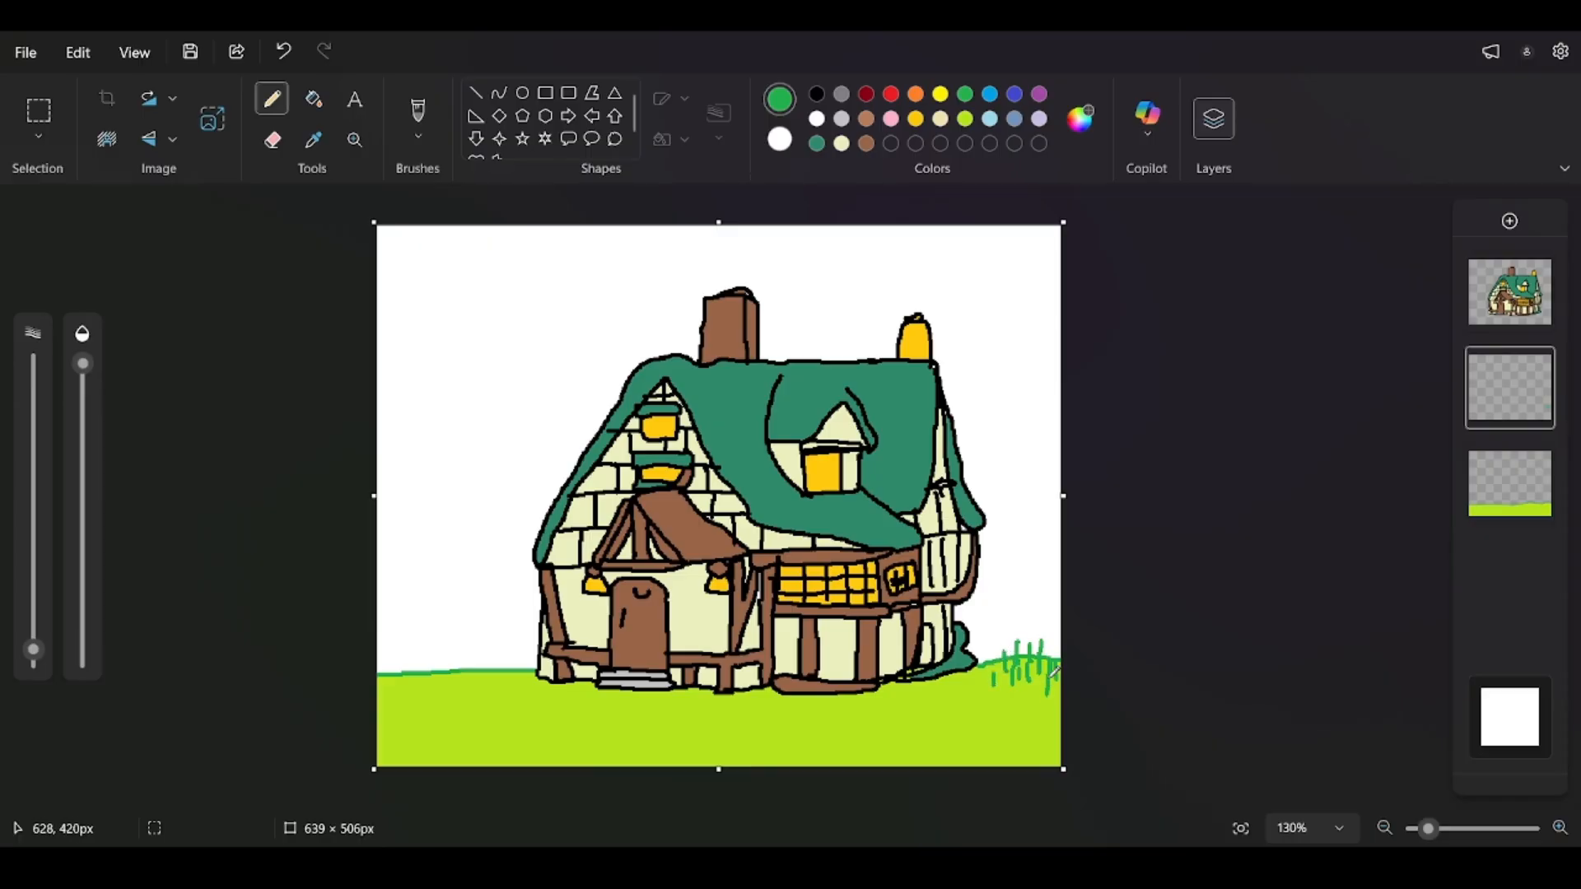
Duplicate the cluster of grass blades and place the copy beside it, near the cottage's right corner.
left_click(55, 133)
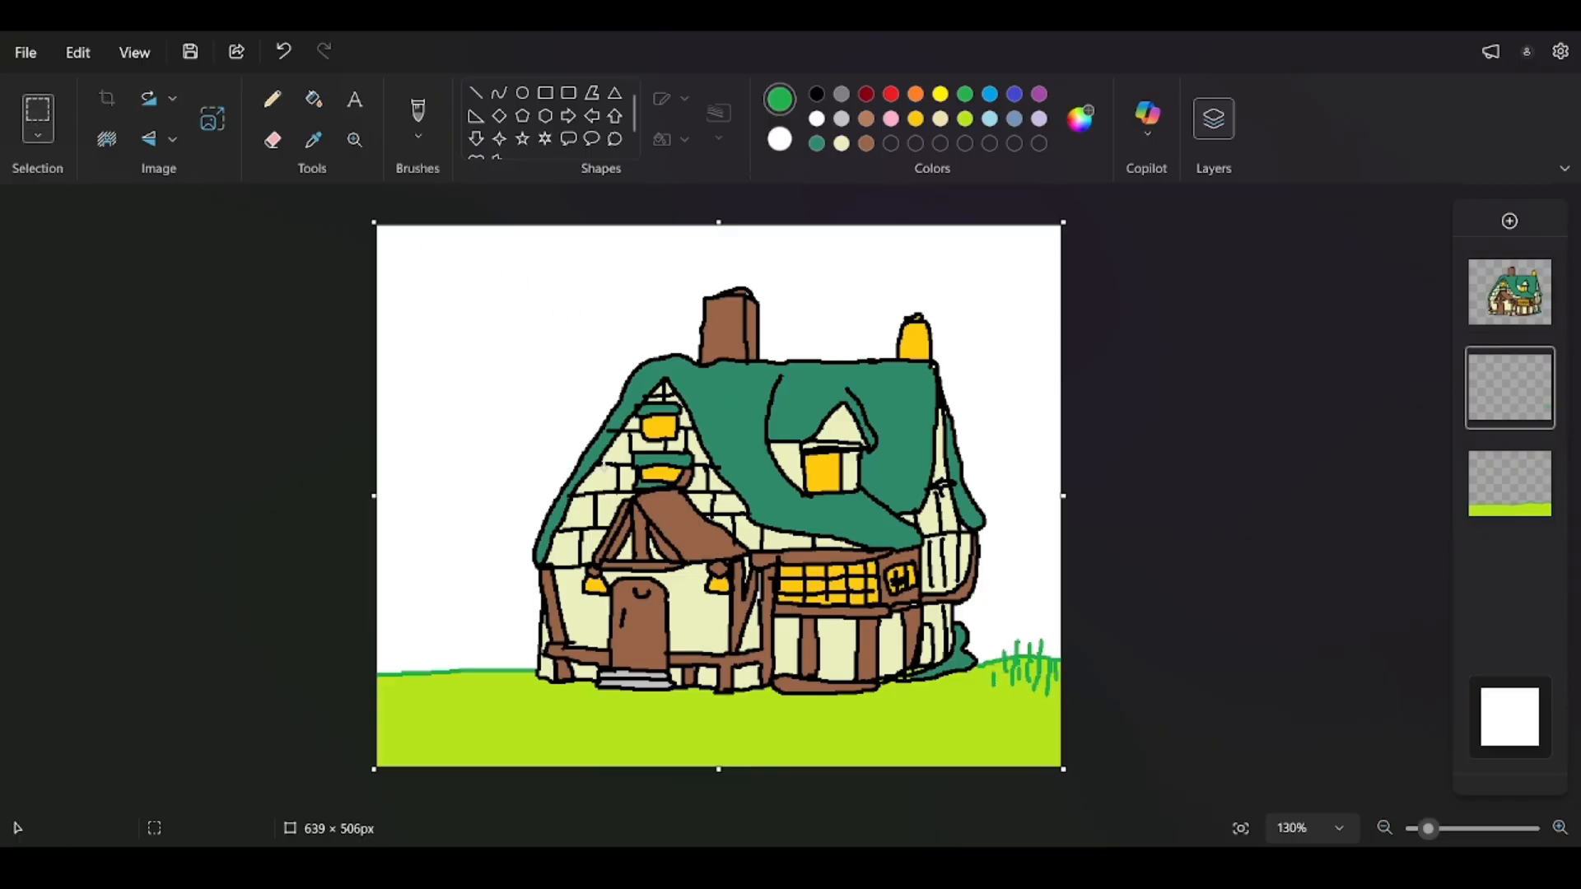
left_click_drag(933, 617, 1124, 723)
key("ctrl+c")
key("ctrl+v")
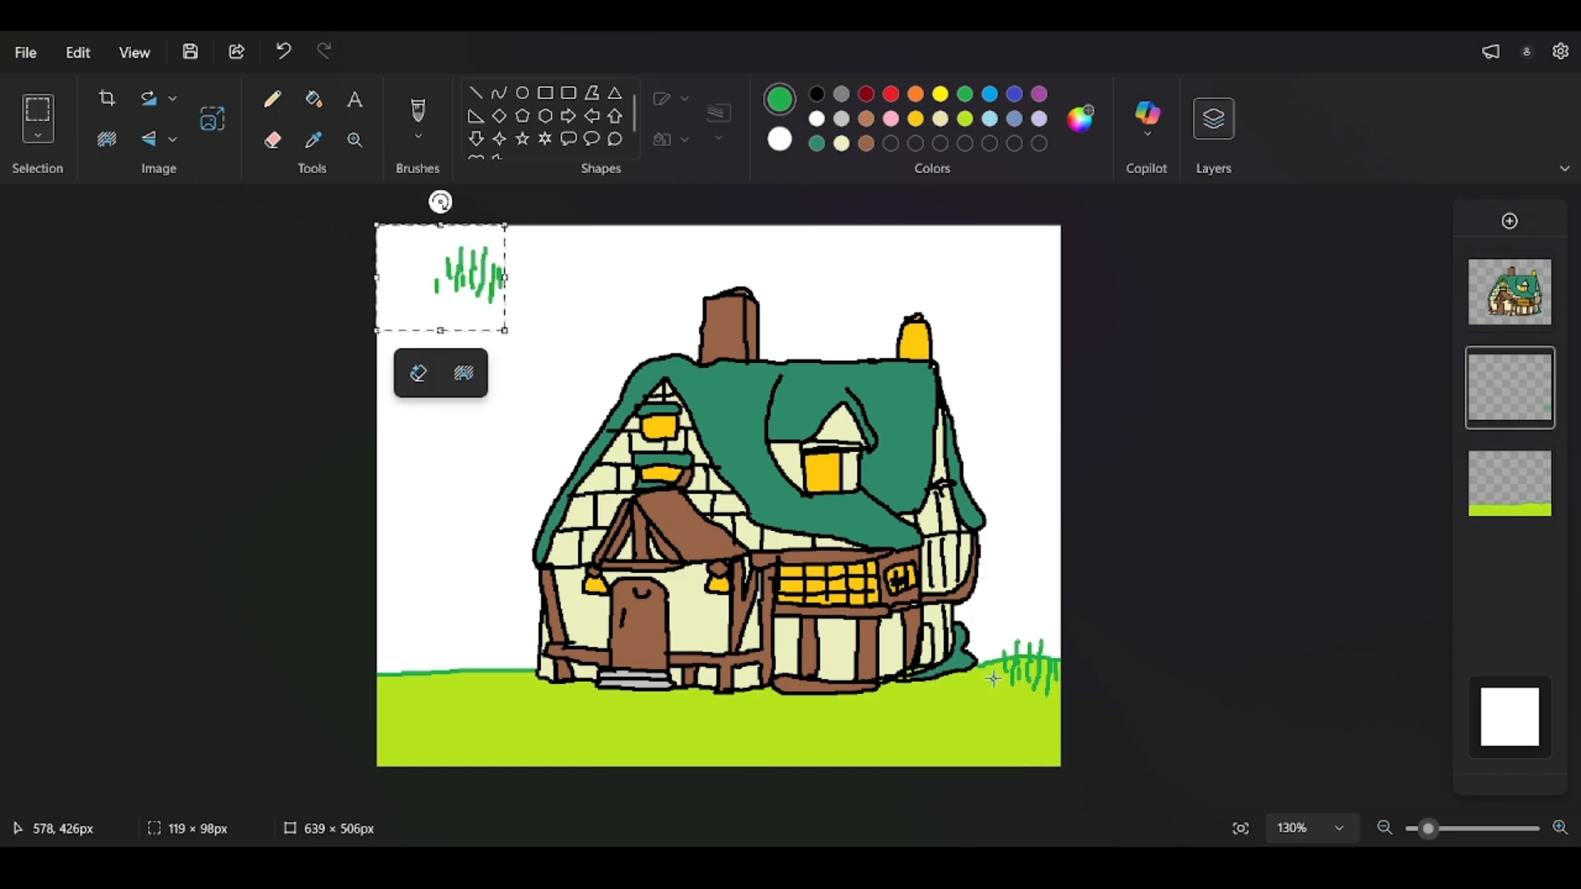
left_click_drag(440, 285, 925, 695)
Copy both grass clusters and place the duplicate lower over the ground at the right edge to thicken the patch.
left_click_drag(827, 564, 1070, 774)
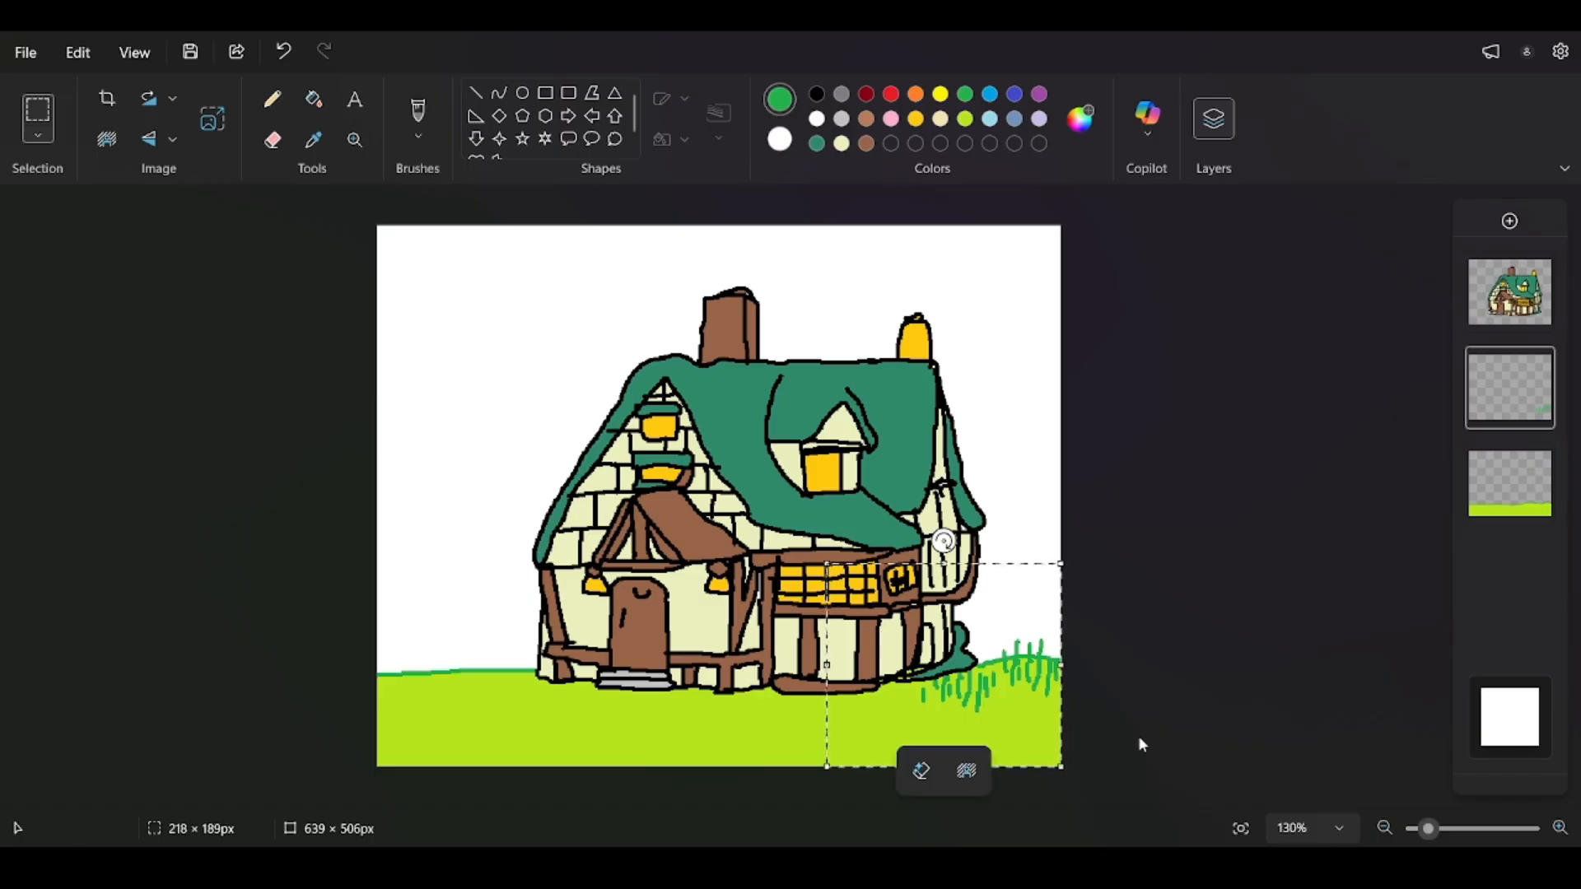
key("ctrl+c")
key("ctrl+v")
mouse_move(569, 383)
left_mouse_down()
mouse_move(1016, 730)
mouse_move(1056, 728)
left_mouse_up()
left_click(1321, 619)
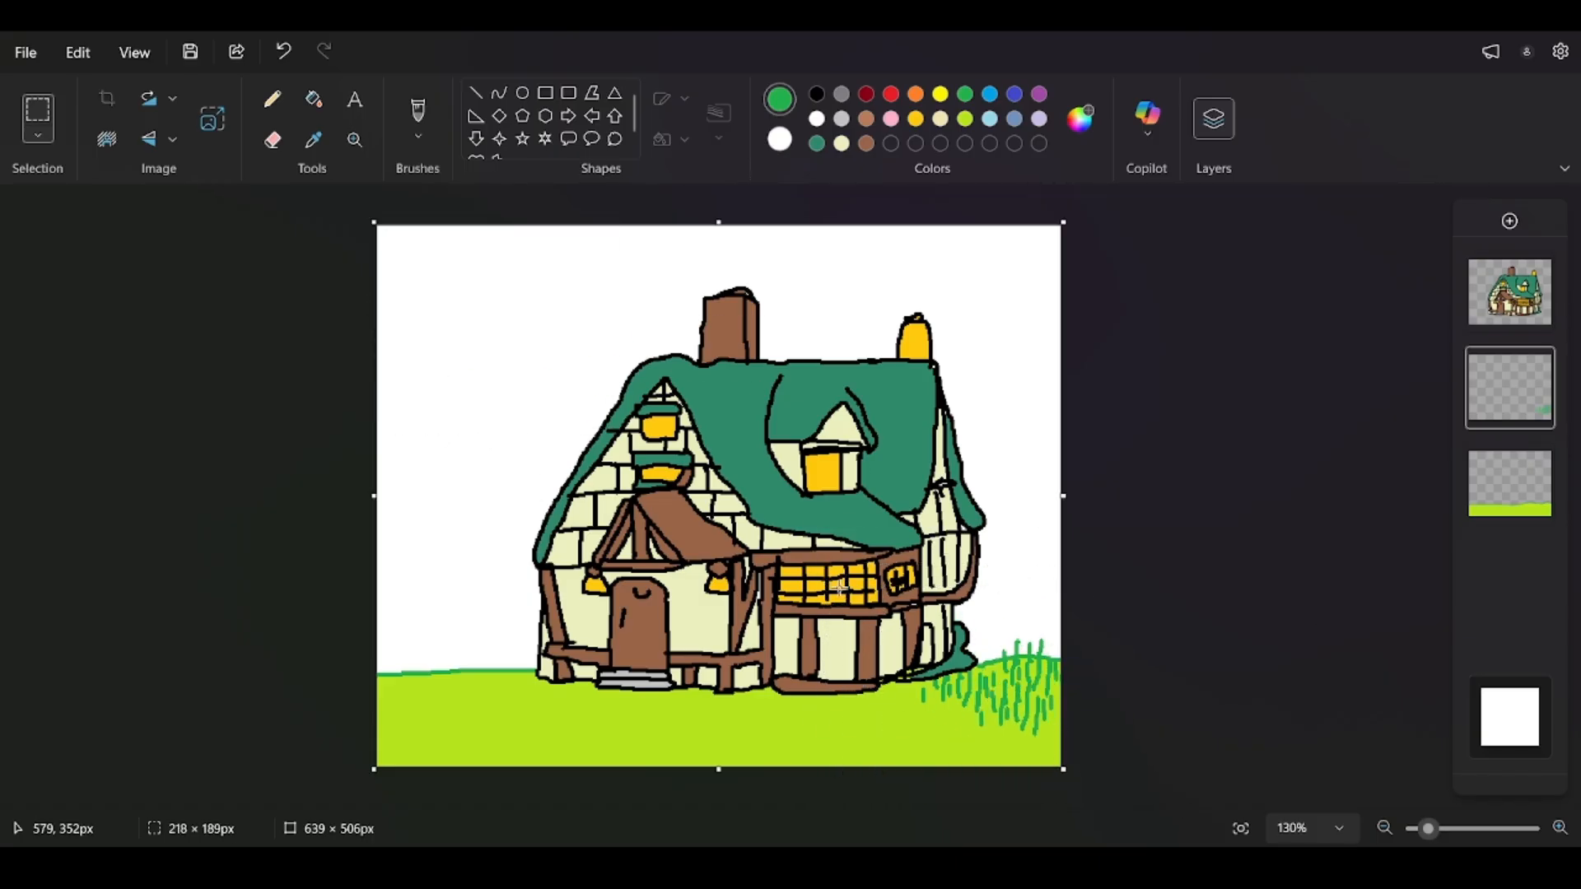
Copy the thickened grass patch and place two duplicates along the front base of the cottage, working leftward.
left_click_drag(817, 569, 1203, 769)
key("ctrl+c")
key("ctrl+v")
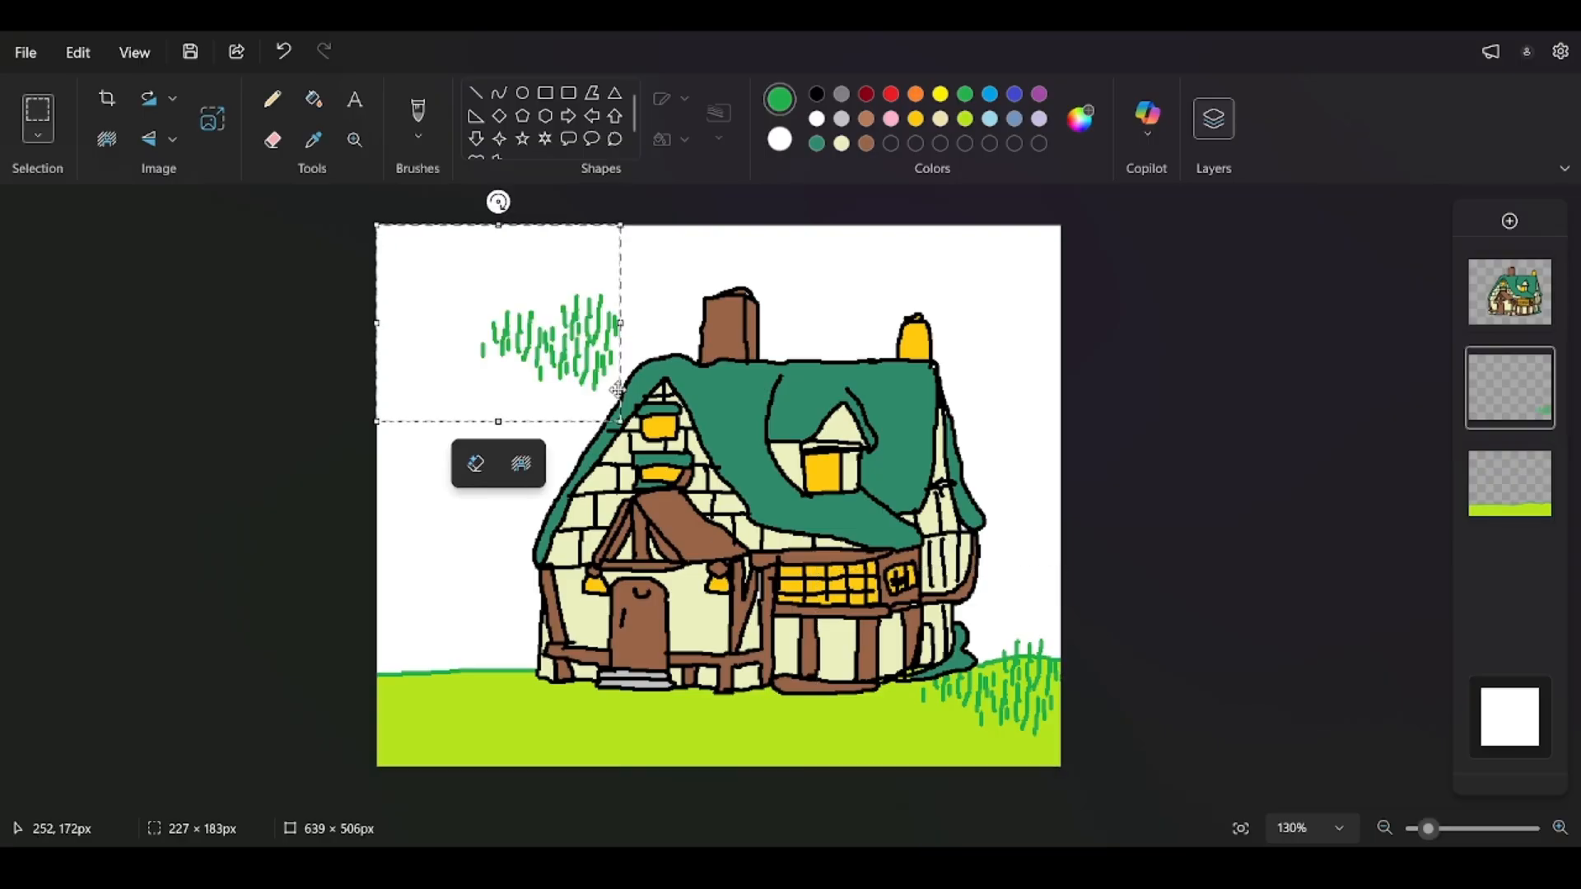
left_click_drag(601, 383, 881, 714)
left_click(1189, 607)
key("ctrl+v")
left_click_drag(560, 250, 762, 718)
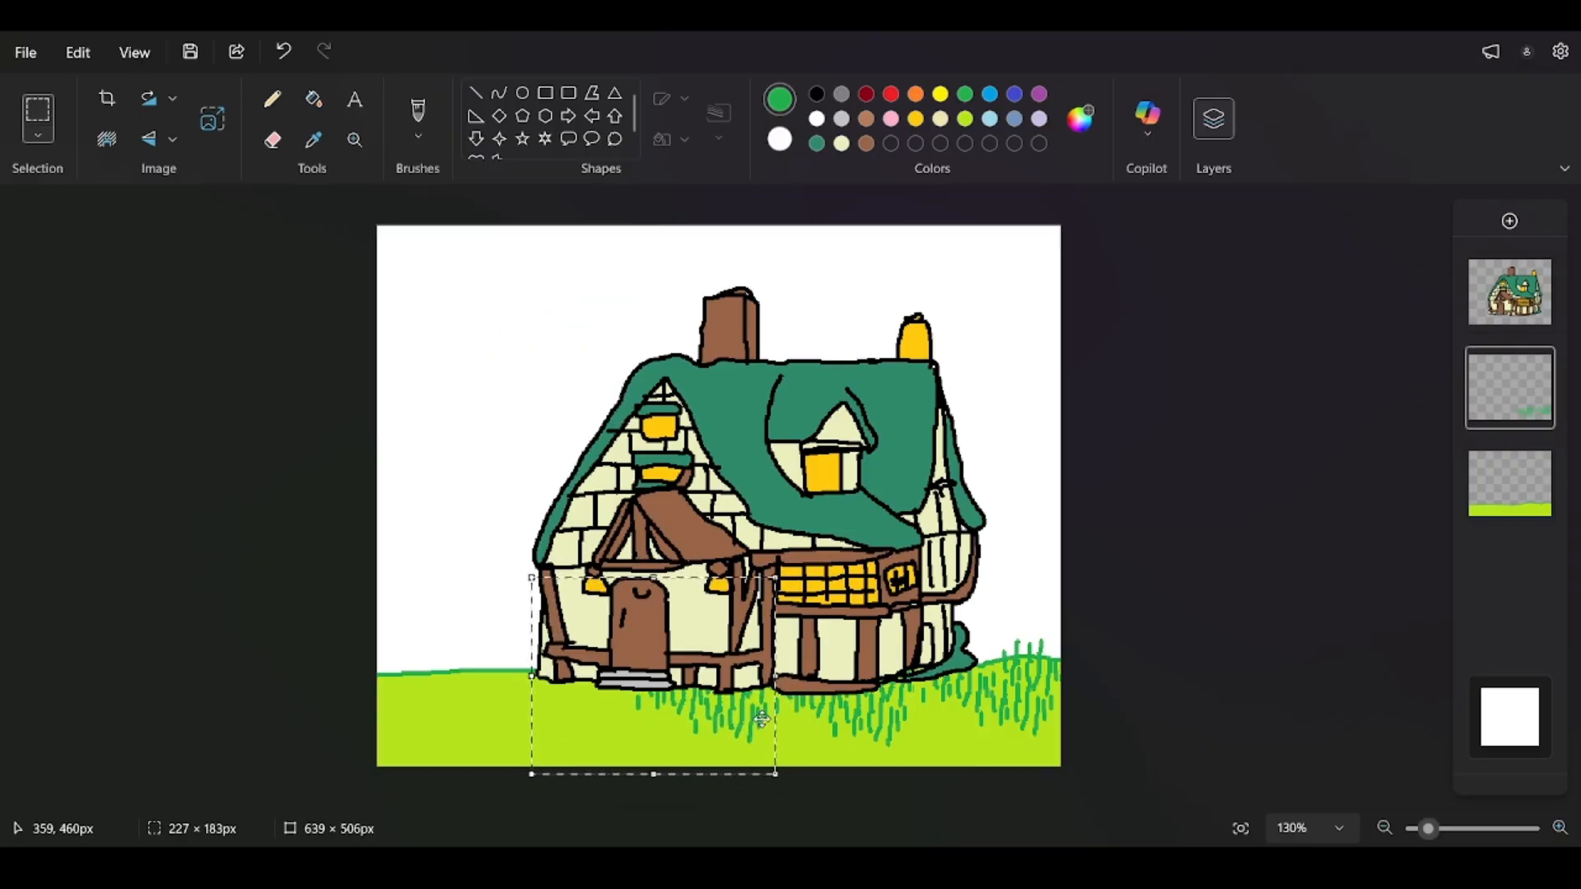
Place two more copies of the grass patch to continue the grass from the cottage door to the canvas's left edge.
left_click(1208, 650)
key("ctrl+v")
left_click_drag(639, 396, 635, 441)
key("ctrl+z")
key("ctrl+v")
left_click_drag(527, 334, 541, 680)
left_click(1109, 558)
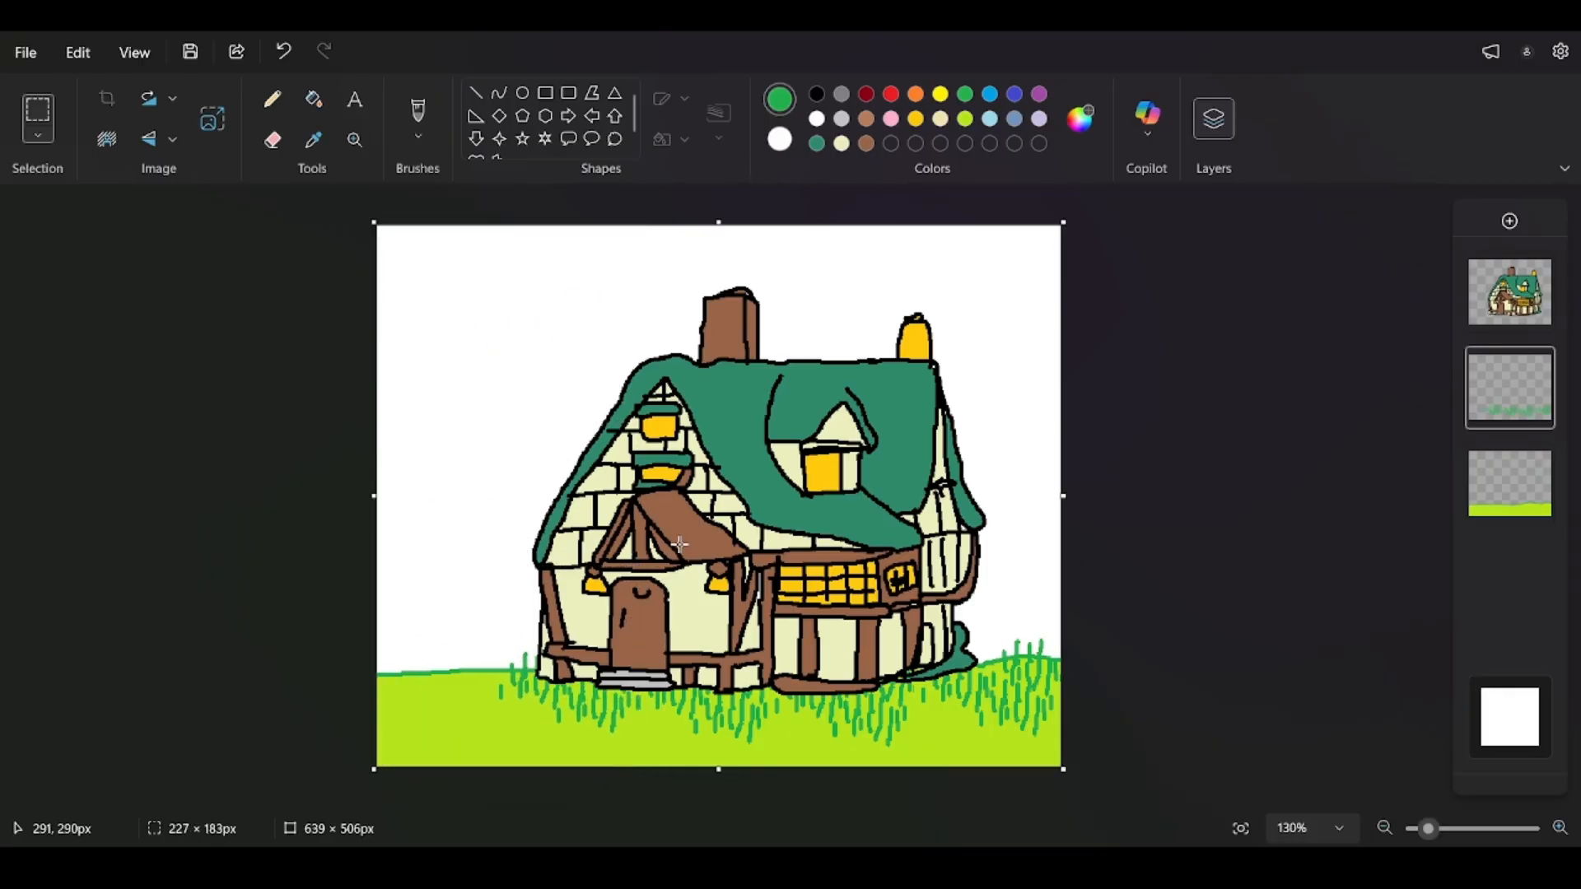
key("ctrl+v")
left_click_drag(559, 329, 429, 673)
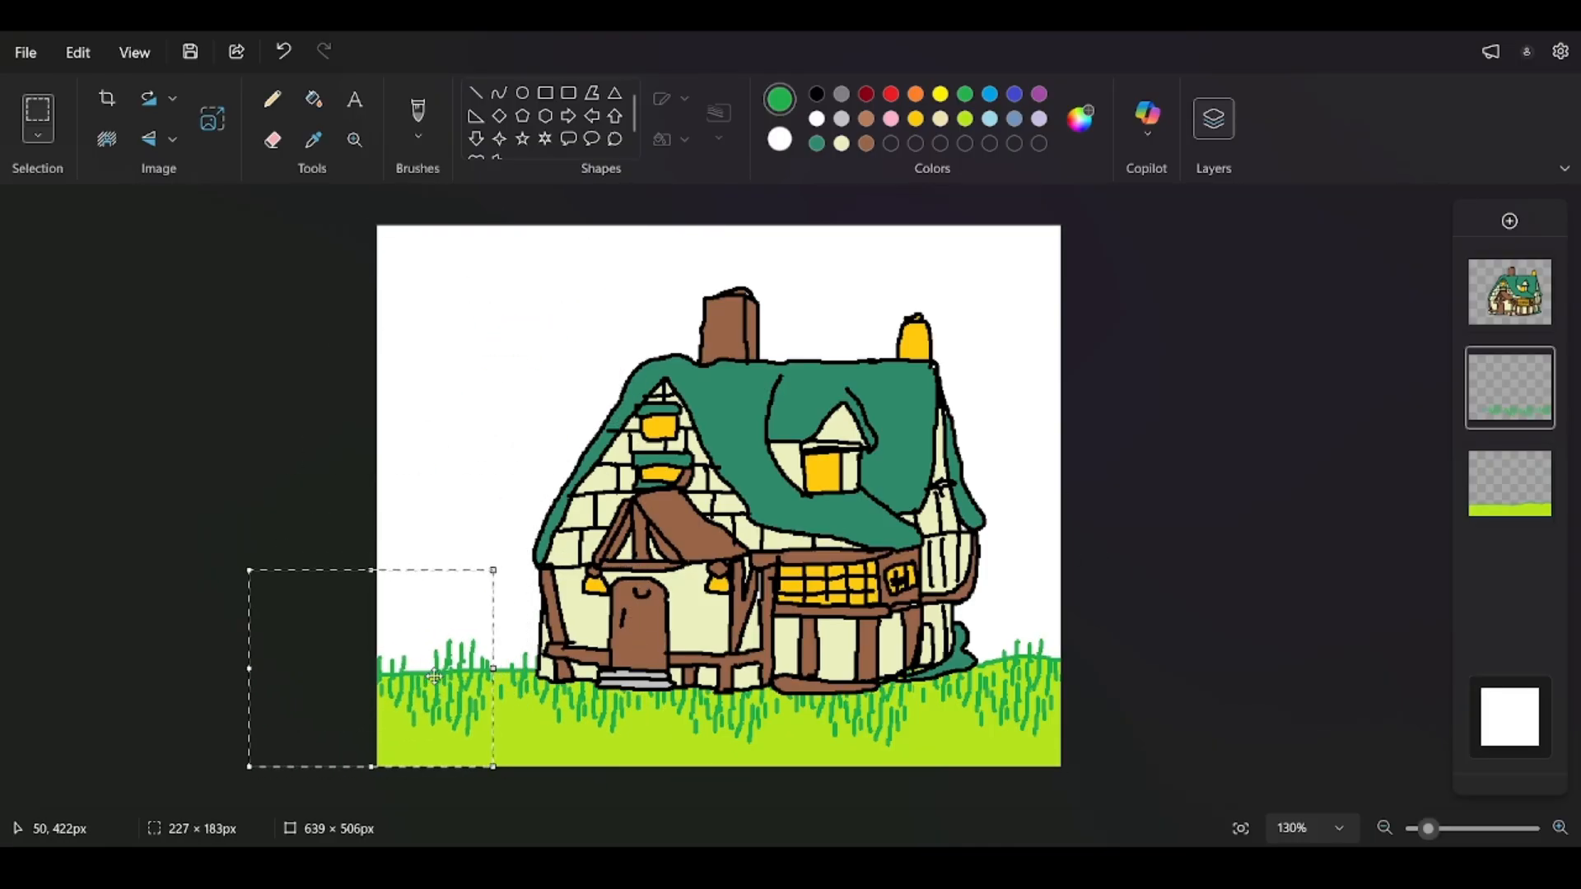
left_click(352, 515)
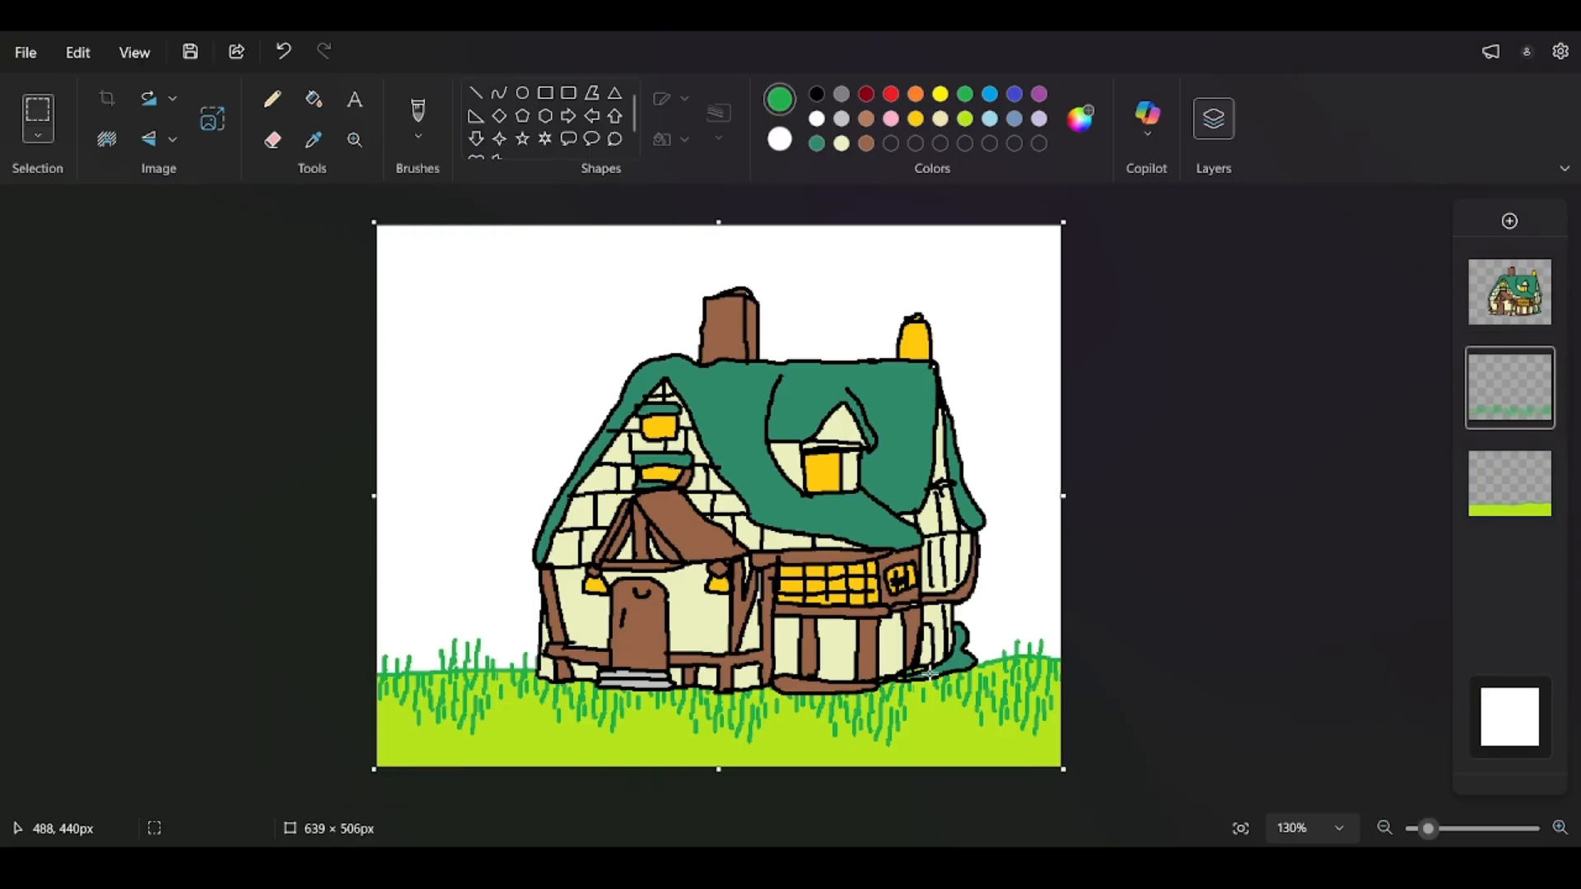
Duplicate the full-width grass strip, flip the copy, and place it over the bare lower ground on the right.
left_click_drag(1061, 613, 378, 768)
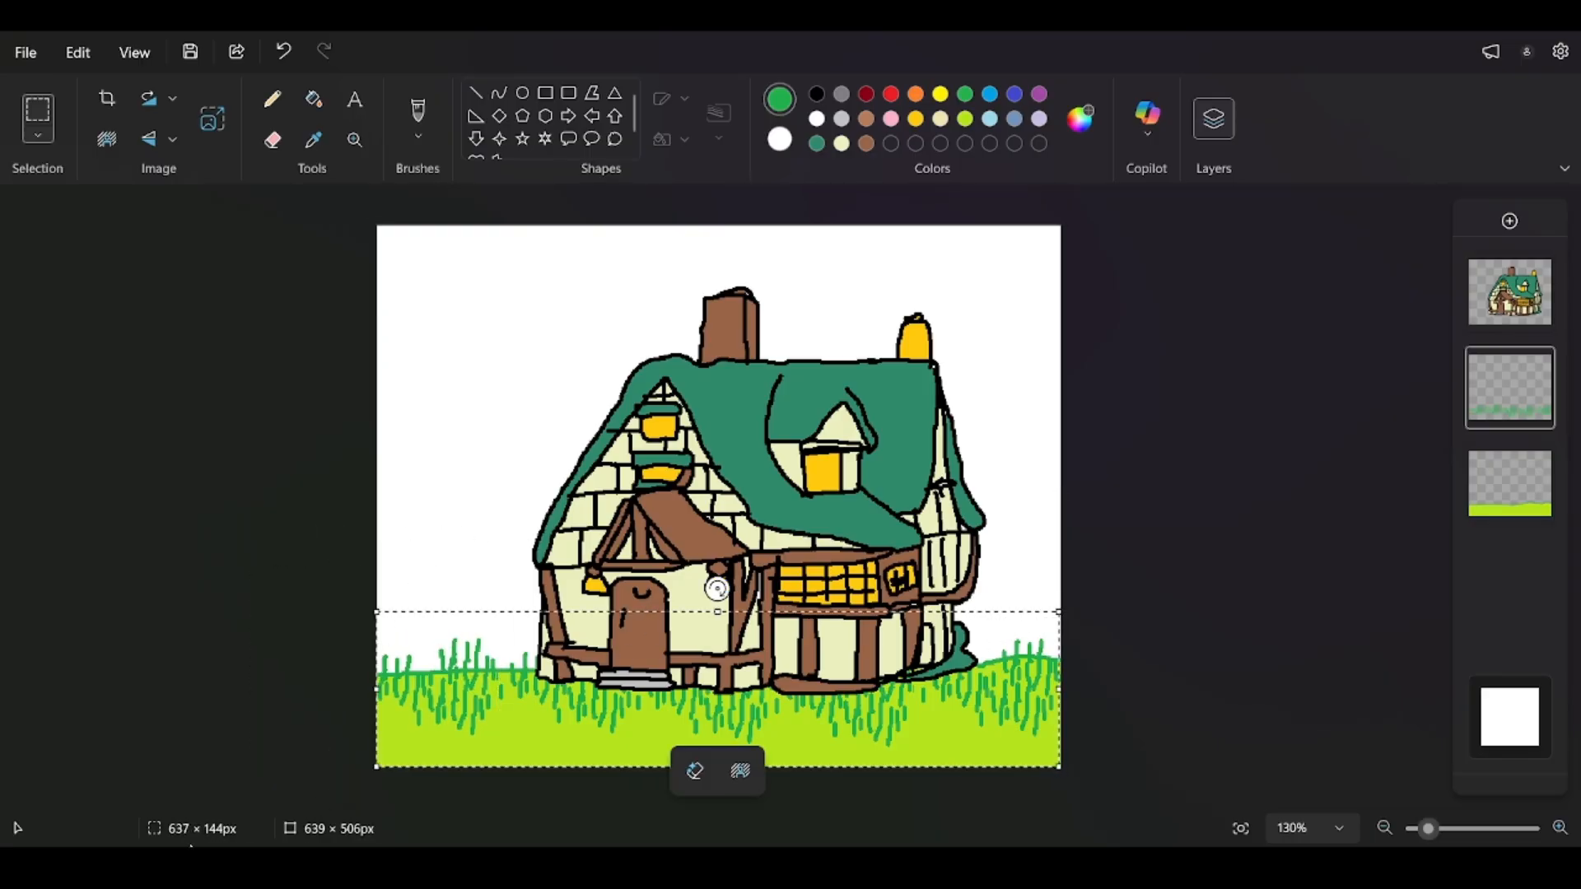
key("ctrl+c")
key("ctrl+v")
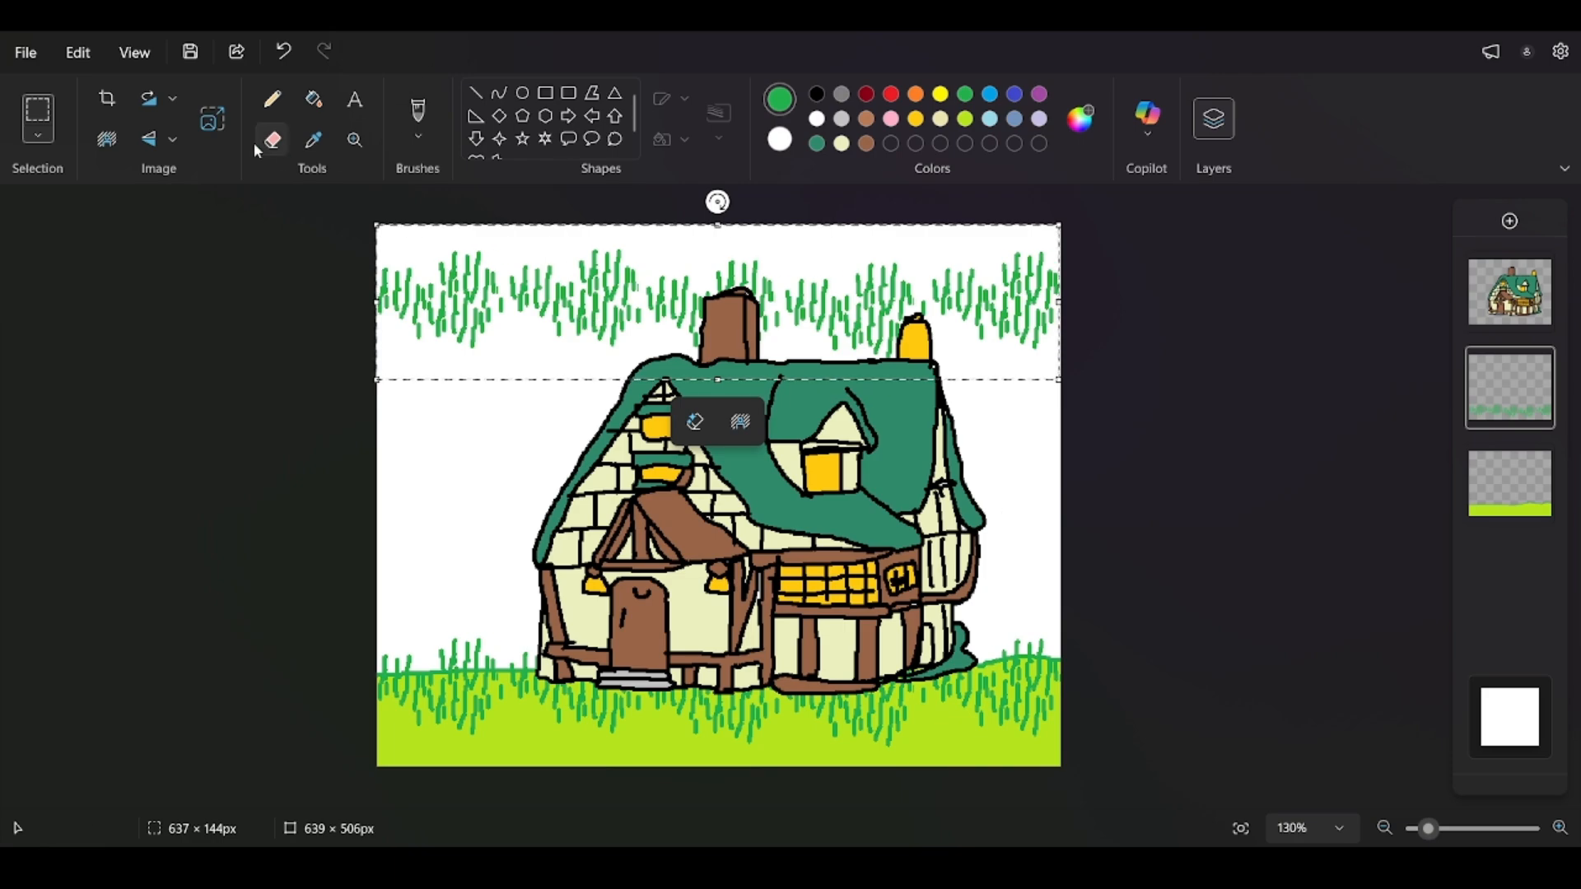
left_click(150, 145)
left_click(126, 216)
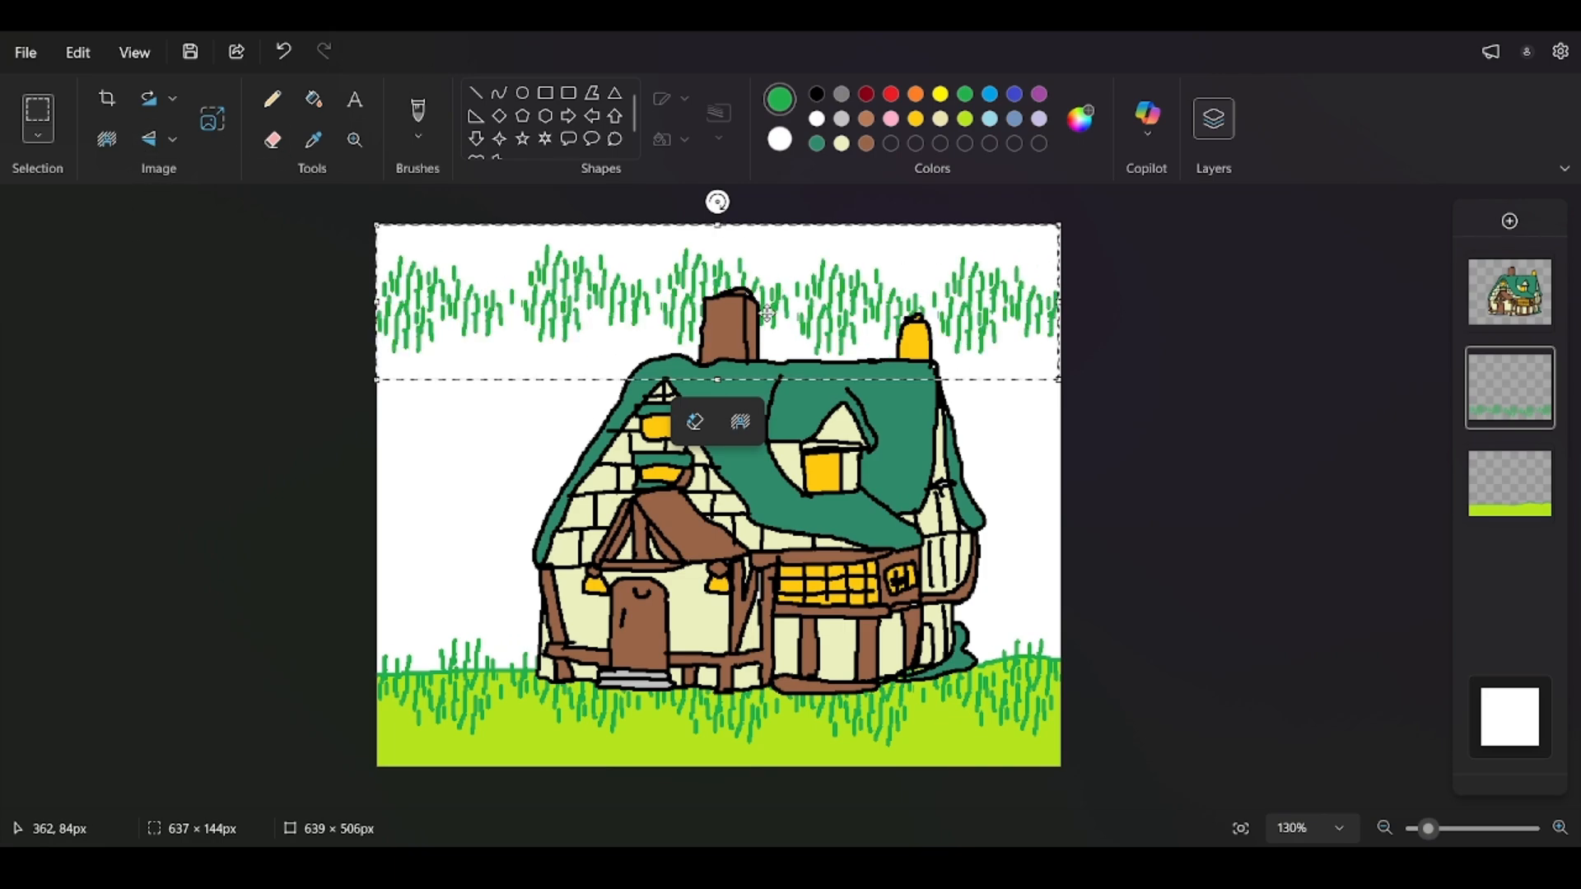
left_click_drag(789, 288, 1108, 729)
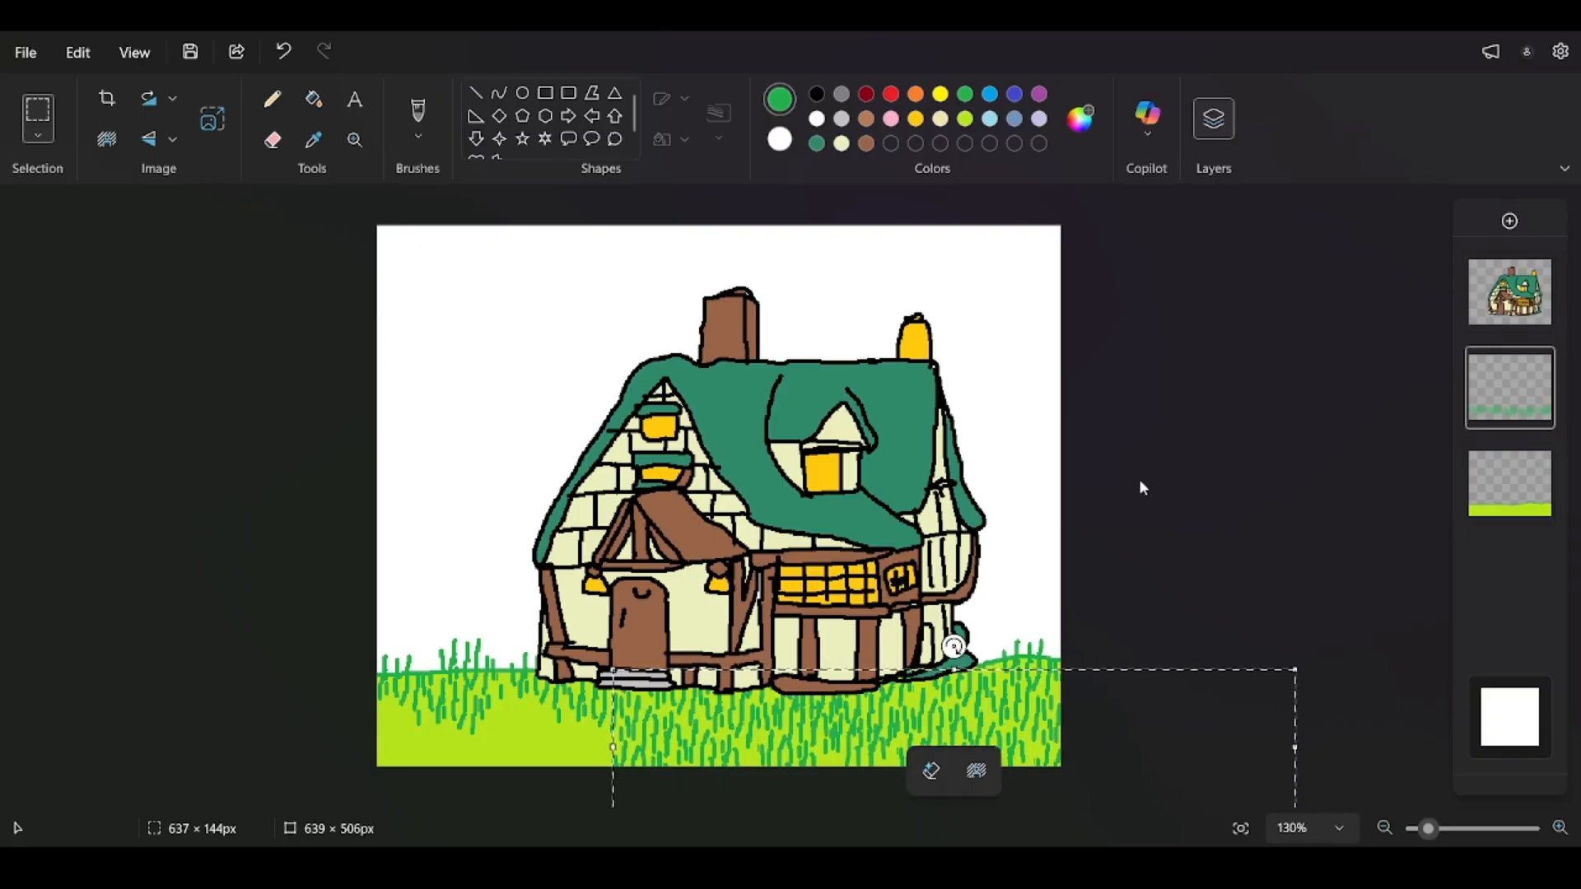
Cover the bare lower-left ground with another copy of the grass strip and merge the blades layer with the ground layer.
key("ctrl+v")
left_click_drag(833, 295, 392, 727)
left_click(1138, 562)
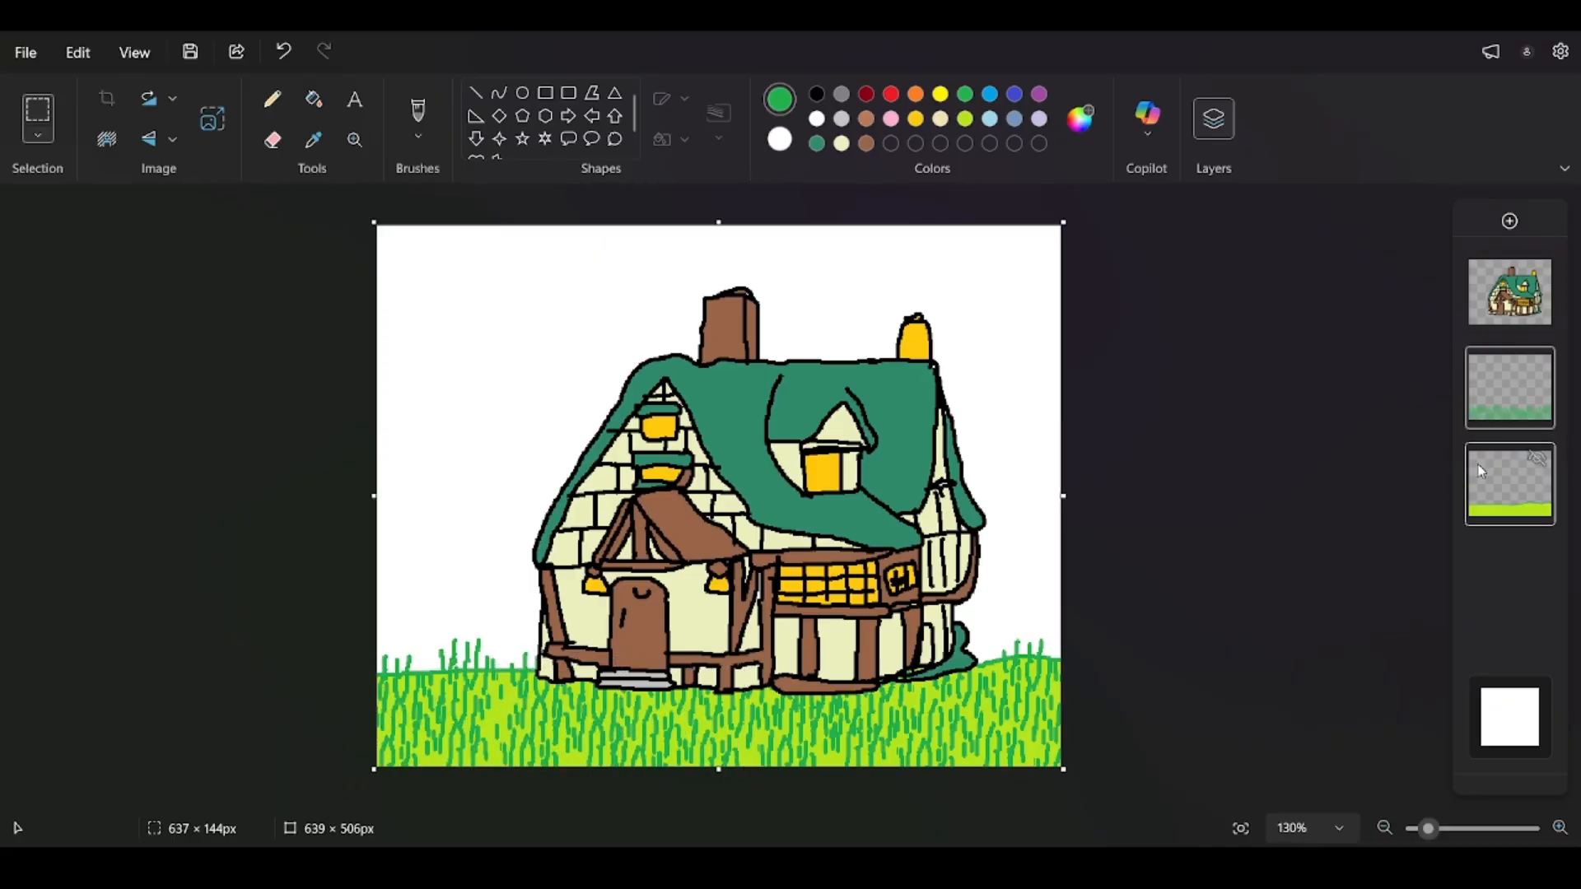
left_click(1287, 479)
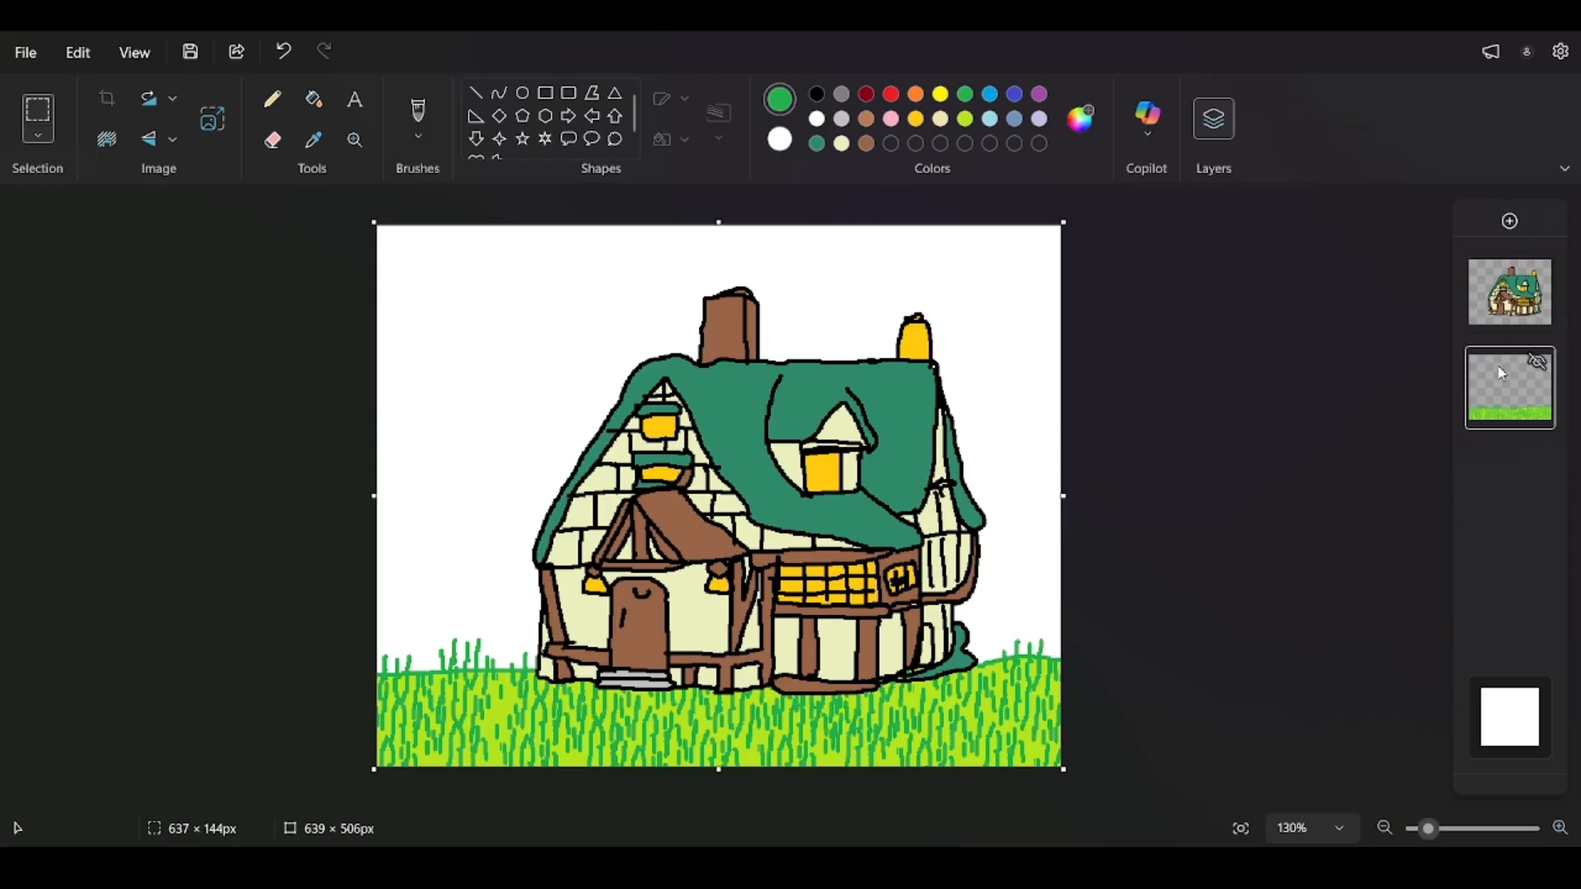
Duplicate the merged grass onto a new layer and raise the copy behind the cottage to form a second, higher grass band.
key("ctrl+a")
mouse_move(736, 584)
left_mouse_down()
mouse_move(745, 544)
mouse_move(738, 555)
left_mouse_up()
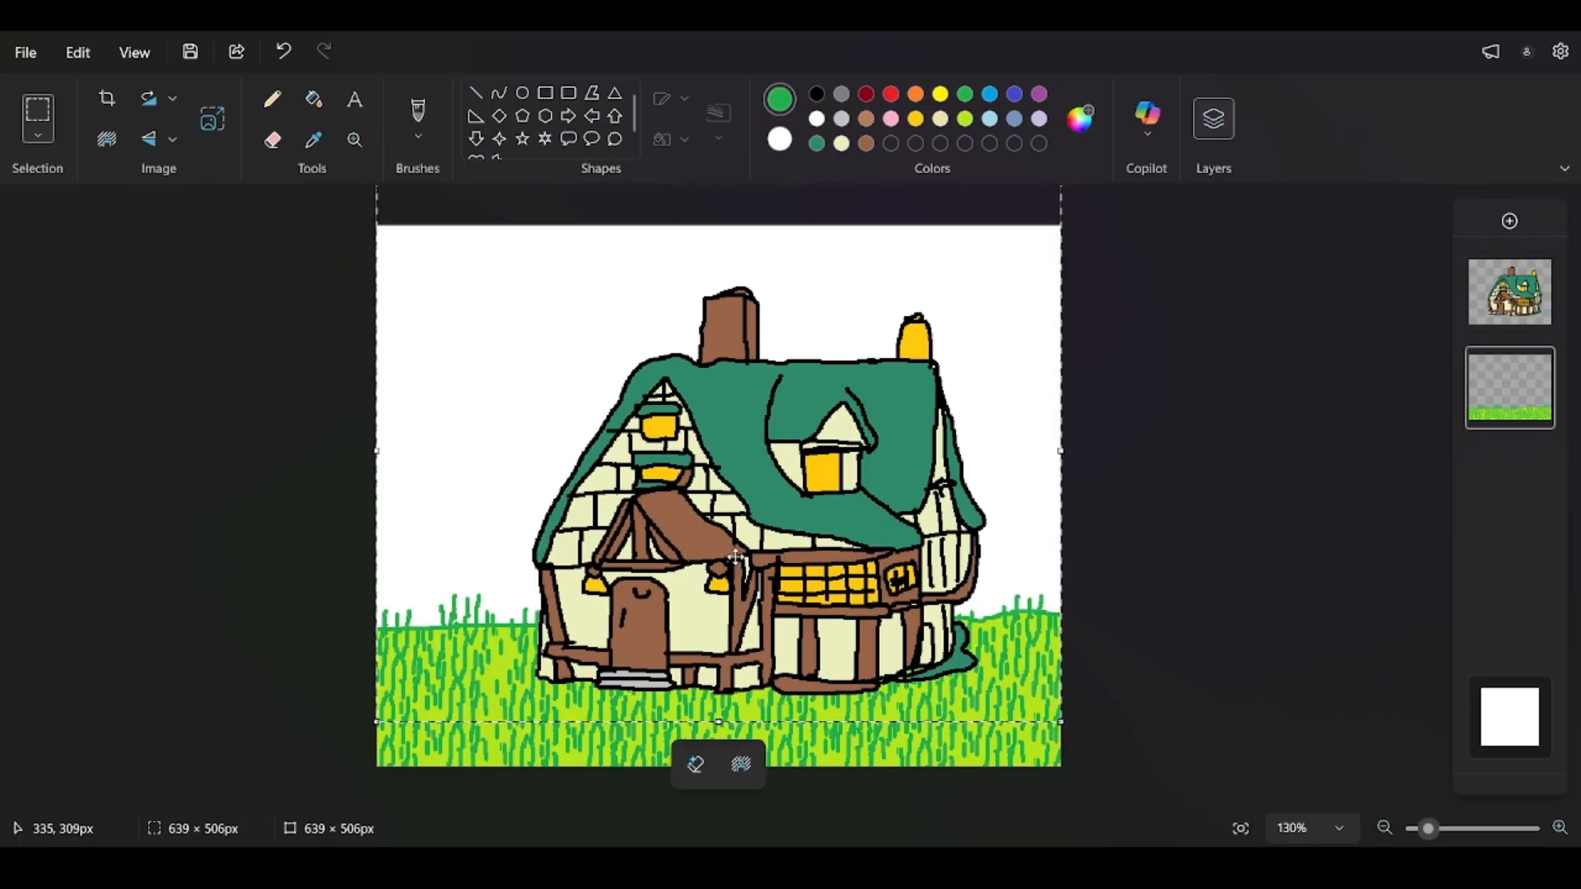
key("ctrl+z")
mouse_move(1517, 386)
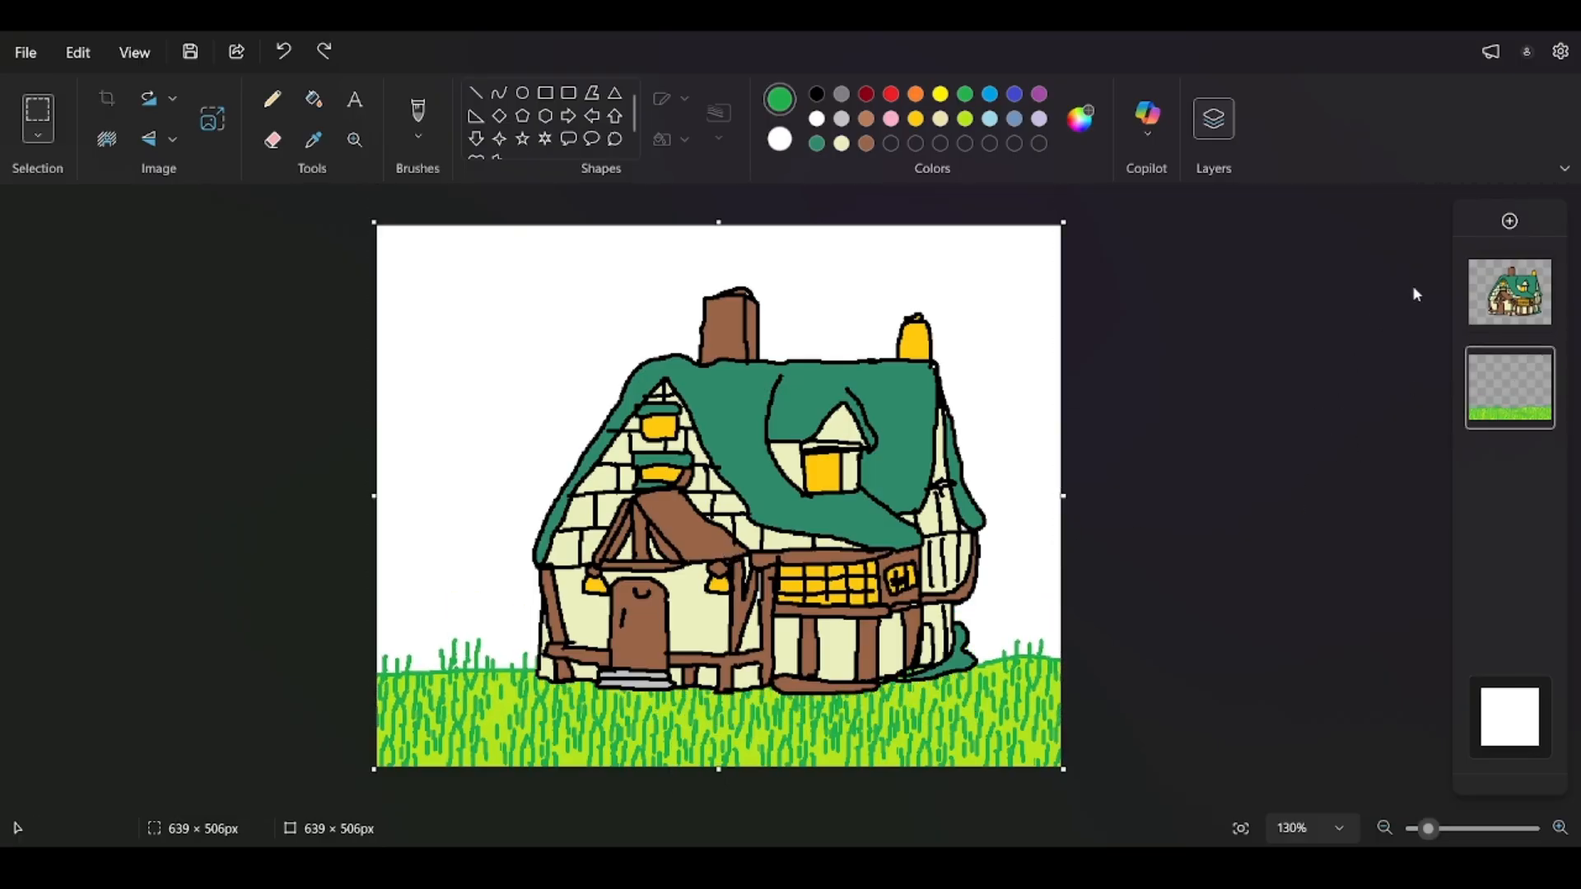
left_click(1509, 220)
key("ctrl+v")
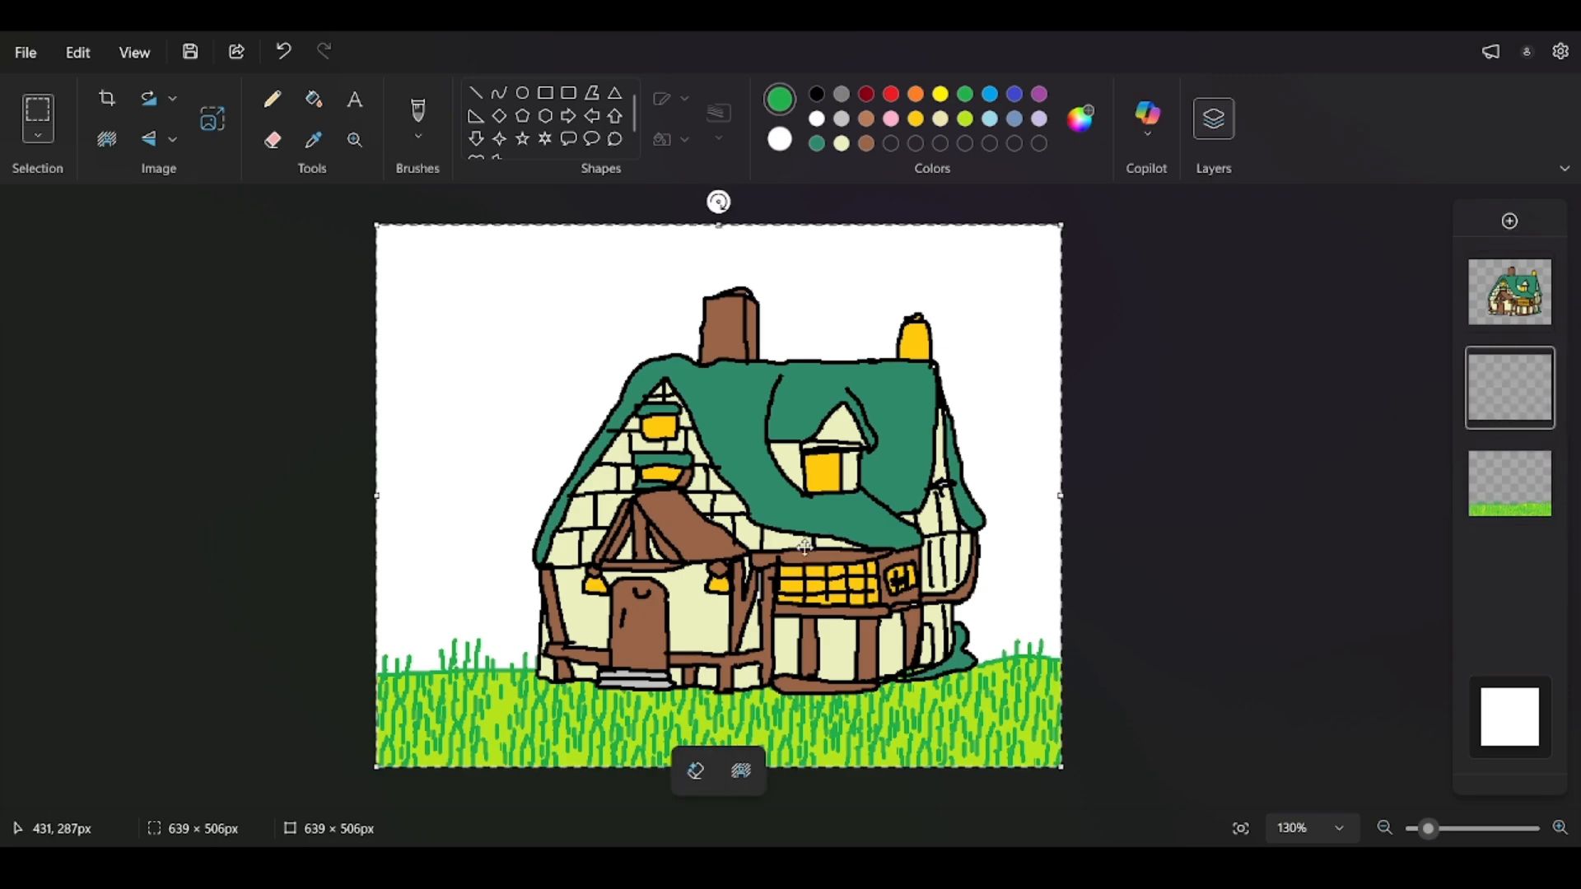
left_click_drag(760, 584, 760, 507)
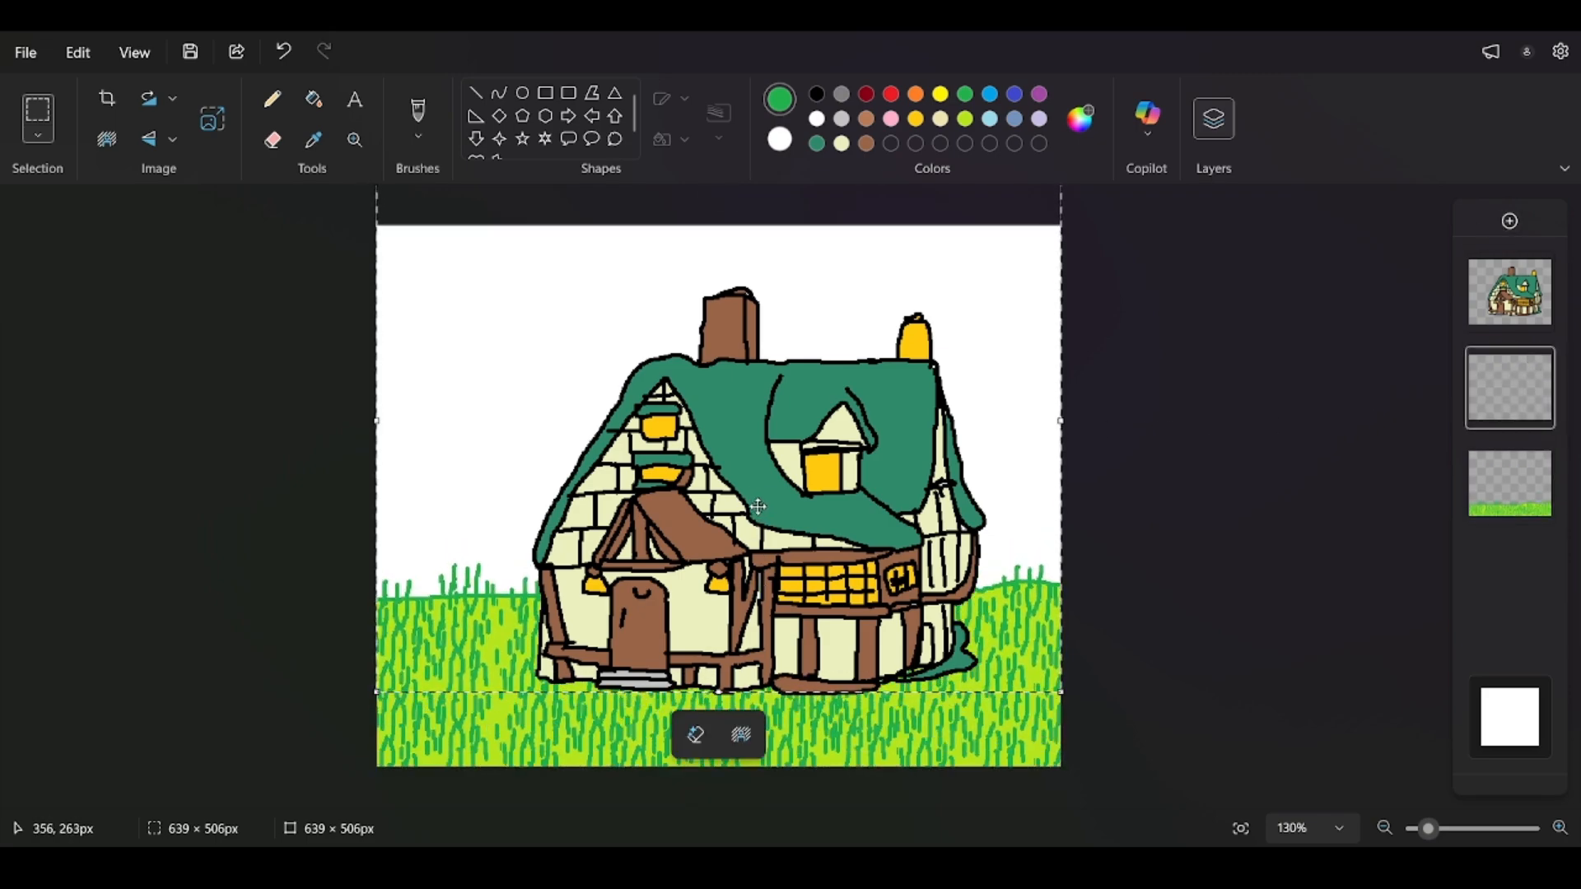
left_click(1091, 515)
Draw a thin brown line across the raised grass behind the cottage from one canvas edge to the other.
left_click(272, 99)
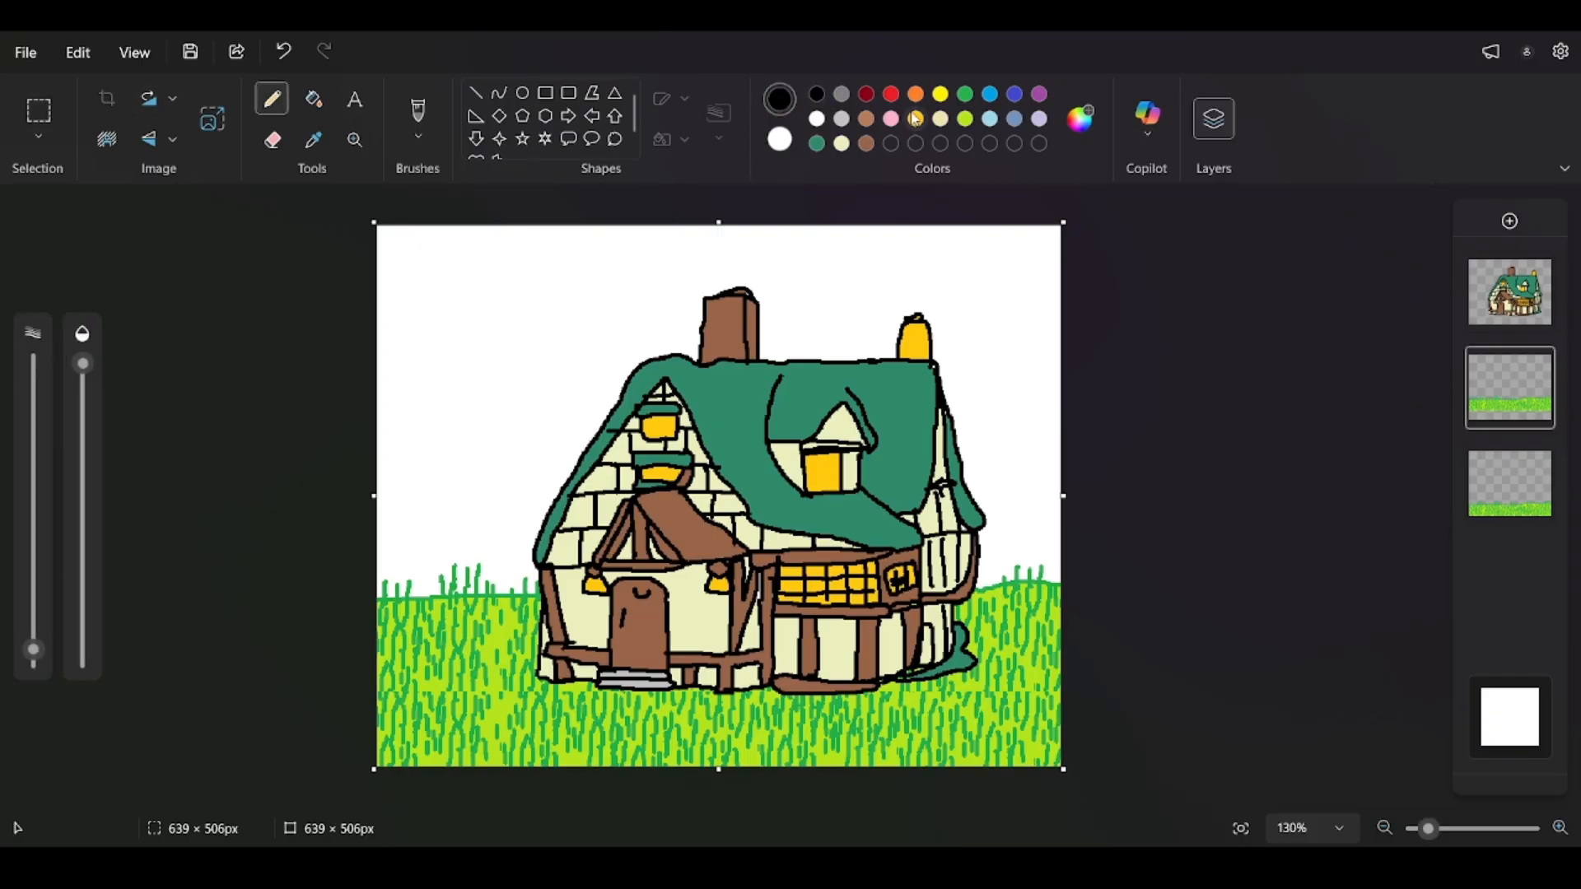
left_click(867, 142)
mouse_move(1027, 644)
left_mouse_down()
mouse_move(1088, 641)
mouse_move(1052, 627)
mouse_move(287, 642)
left_mouse_up()
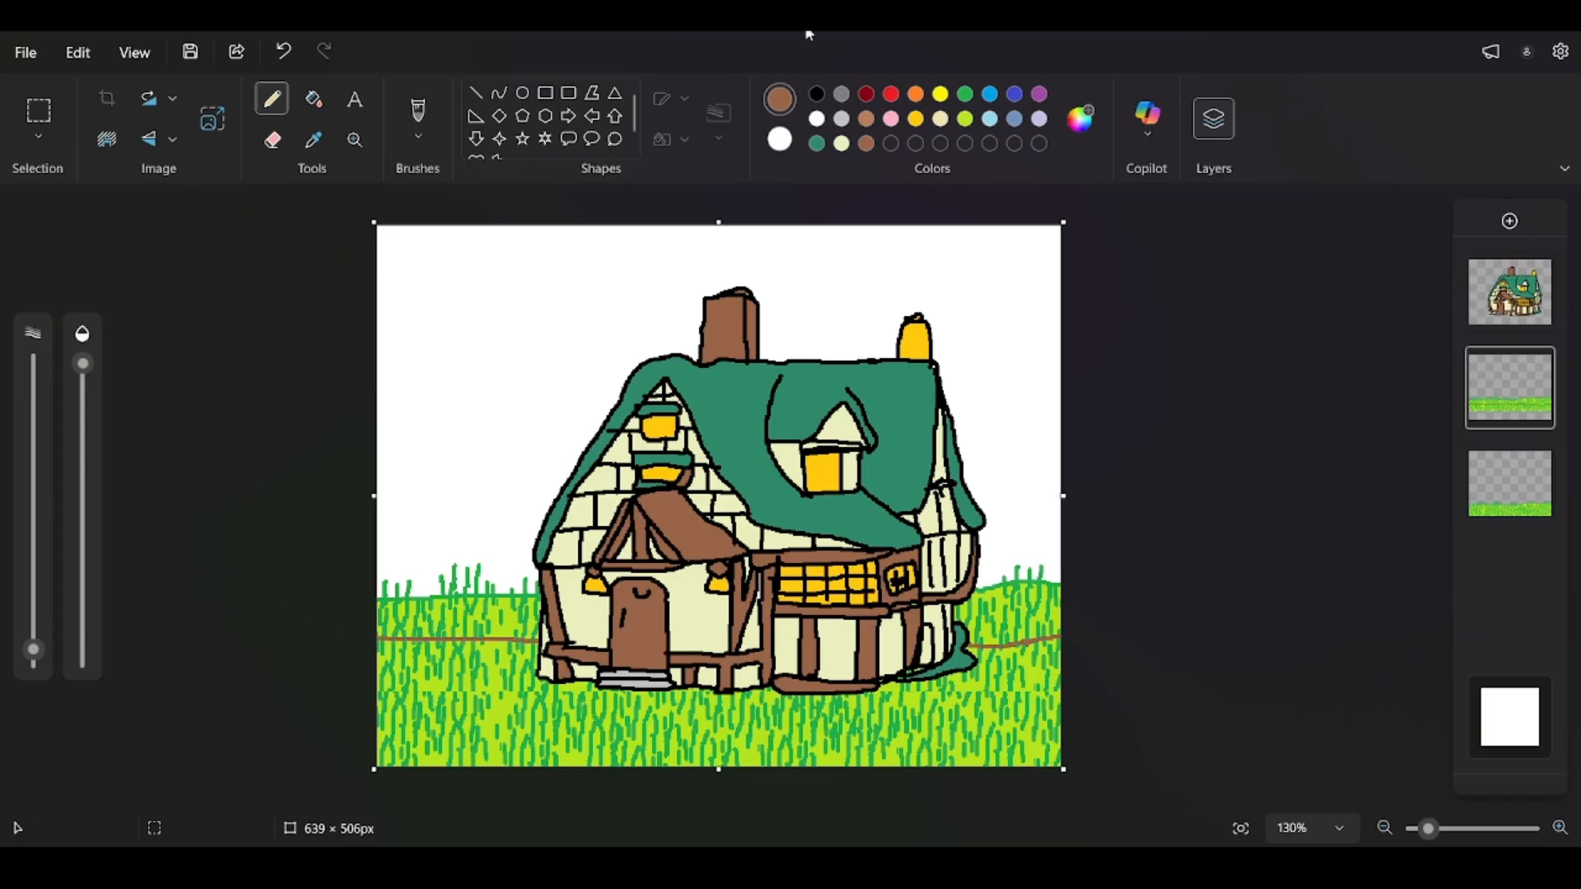
Try to fill the grass below the brown line left of the cottage with light tan.
left_click(842, 143)
left_click(313, 99)
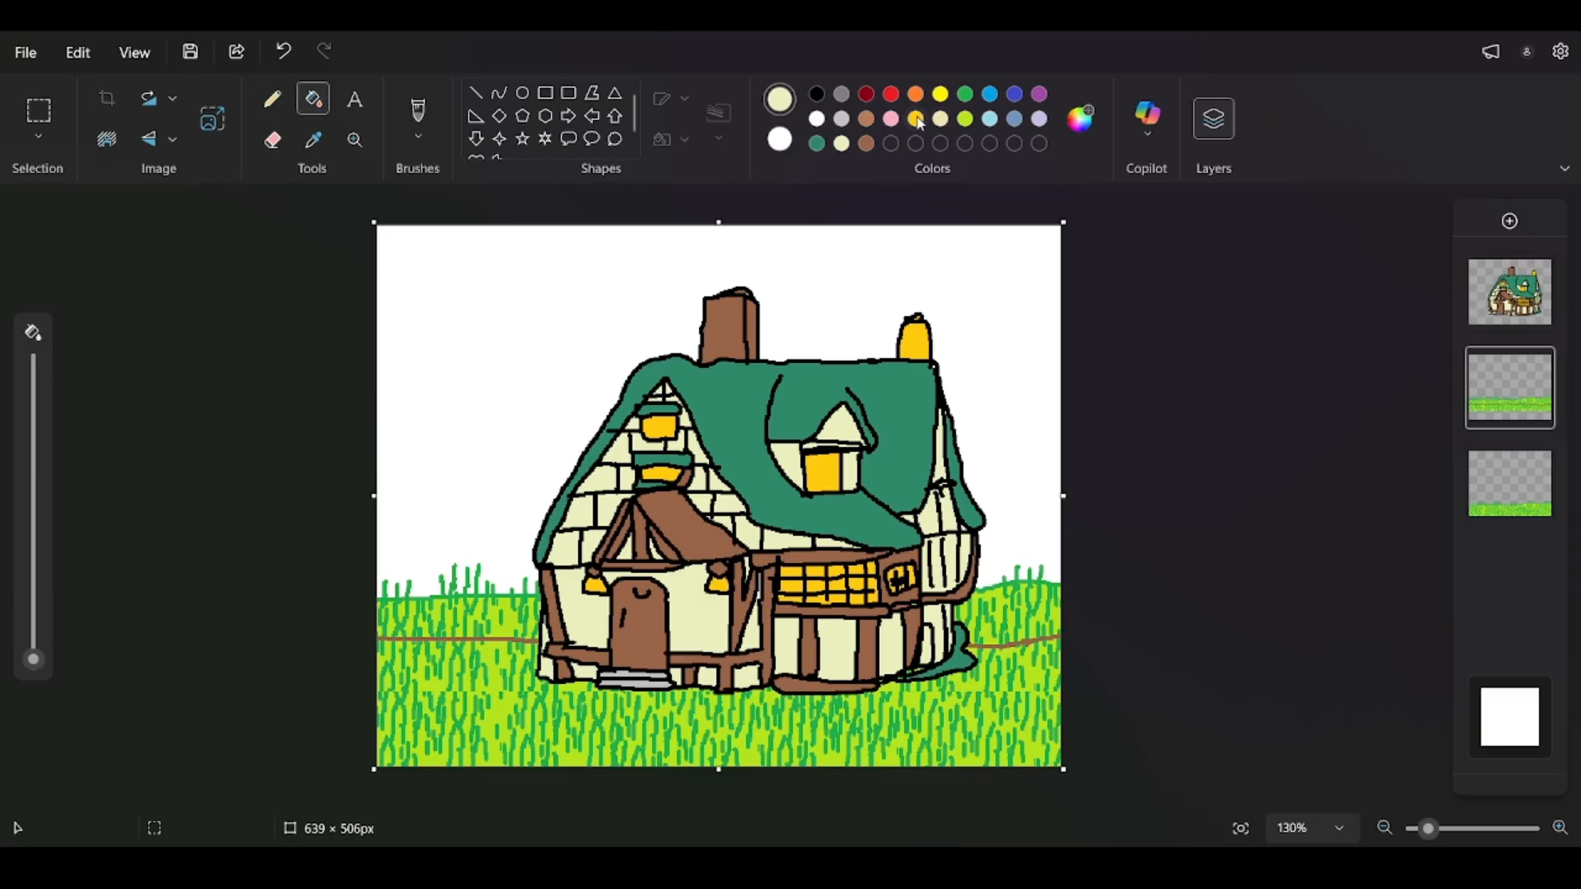
left_click(918, 121)
left_click(942, 120)
left_click(498, 664)
left_click(515, 664)
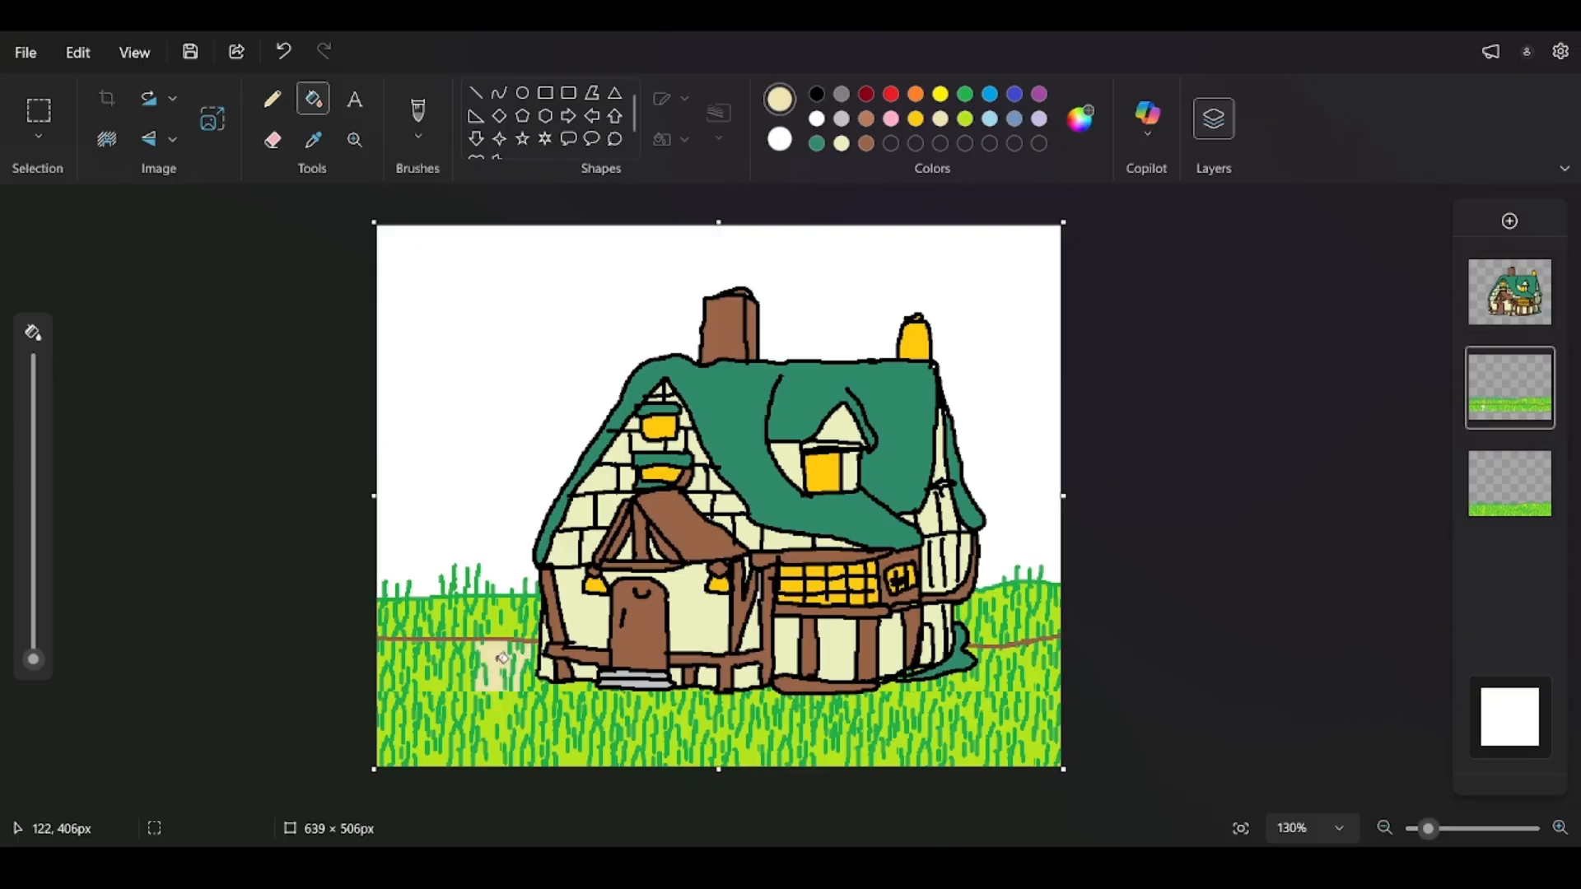
left_click(466, 660)
Move the raised grass layer below the front grass layer and paint a wide light tan path across it behind the cottage.
left_click(1489, 496)
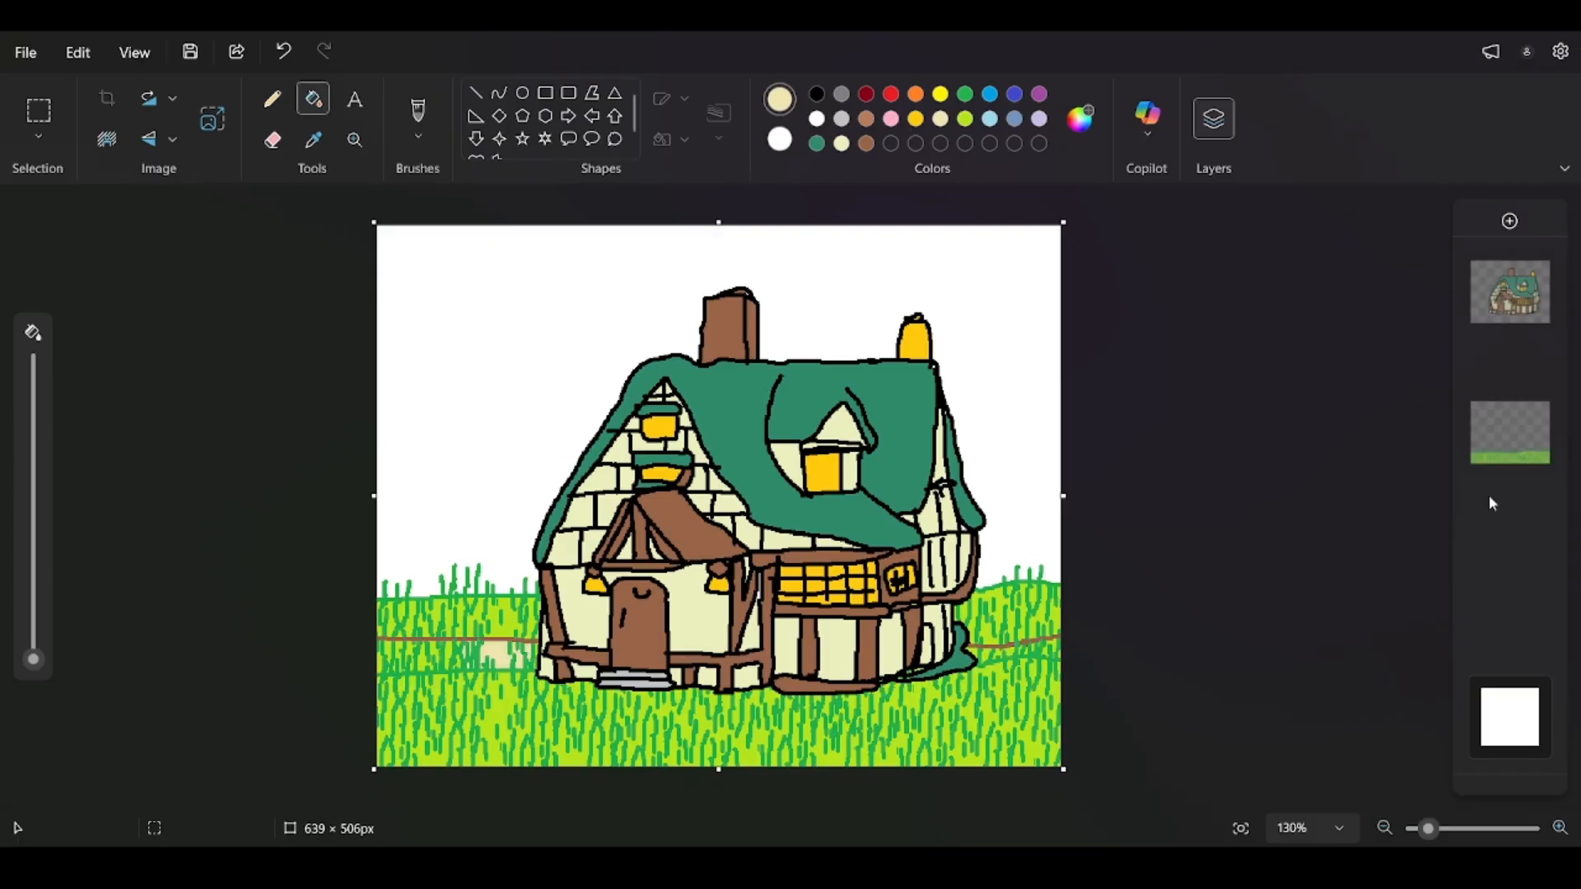
left_click(272, 99)
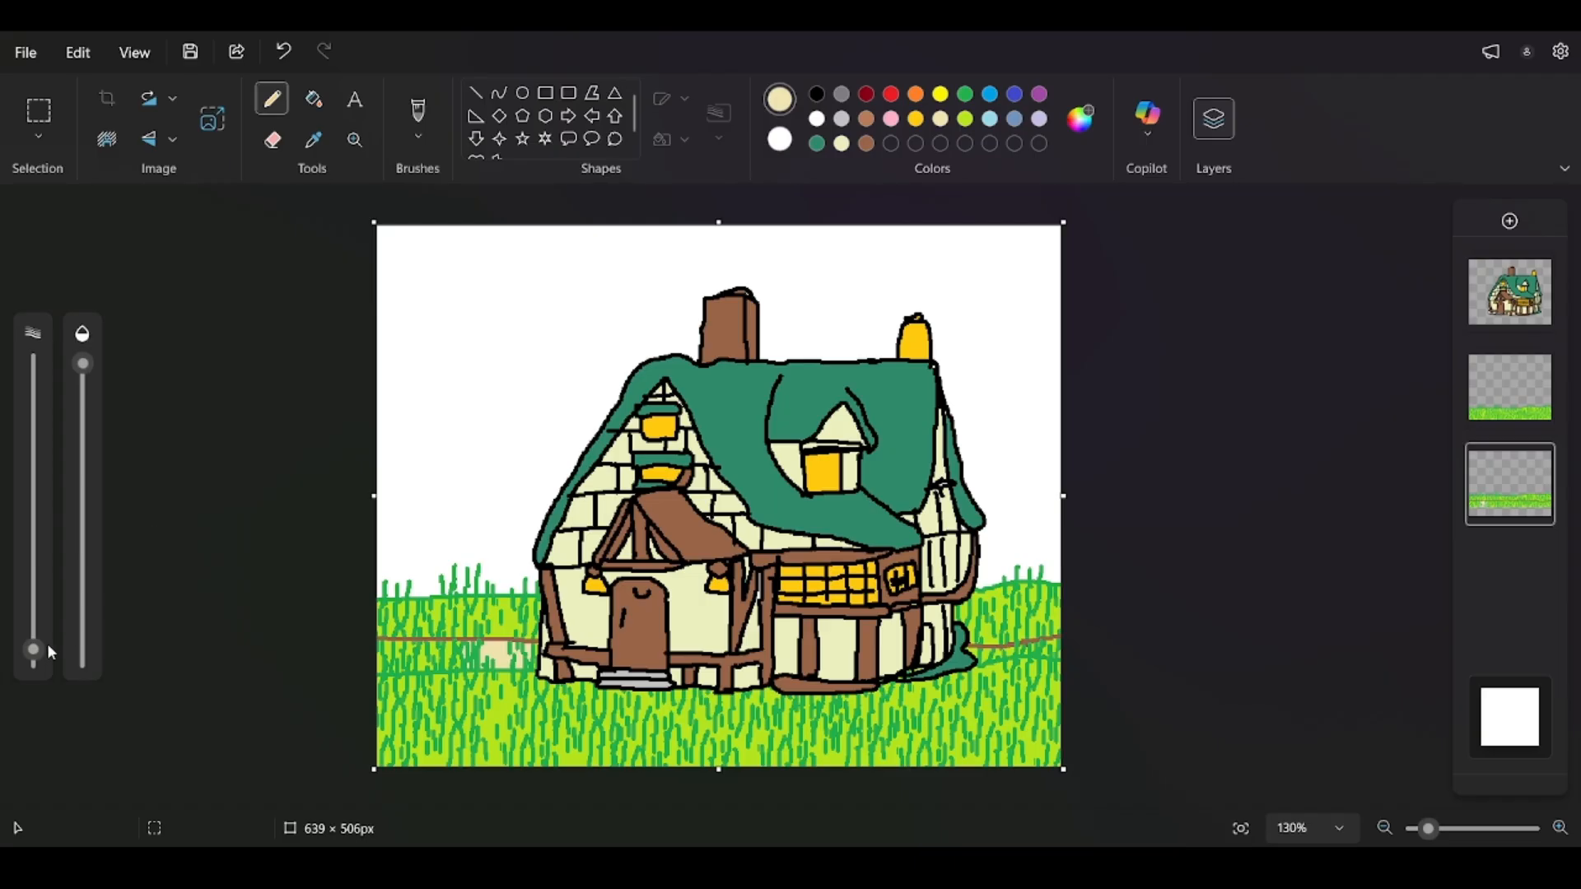
left_click_drag(35, 650, 33, 571)
mouse_move(388, 656)
left_mouse_down()
mouse_move(867, 676)
mouse_move(1070, 649)
left_mouse_up()
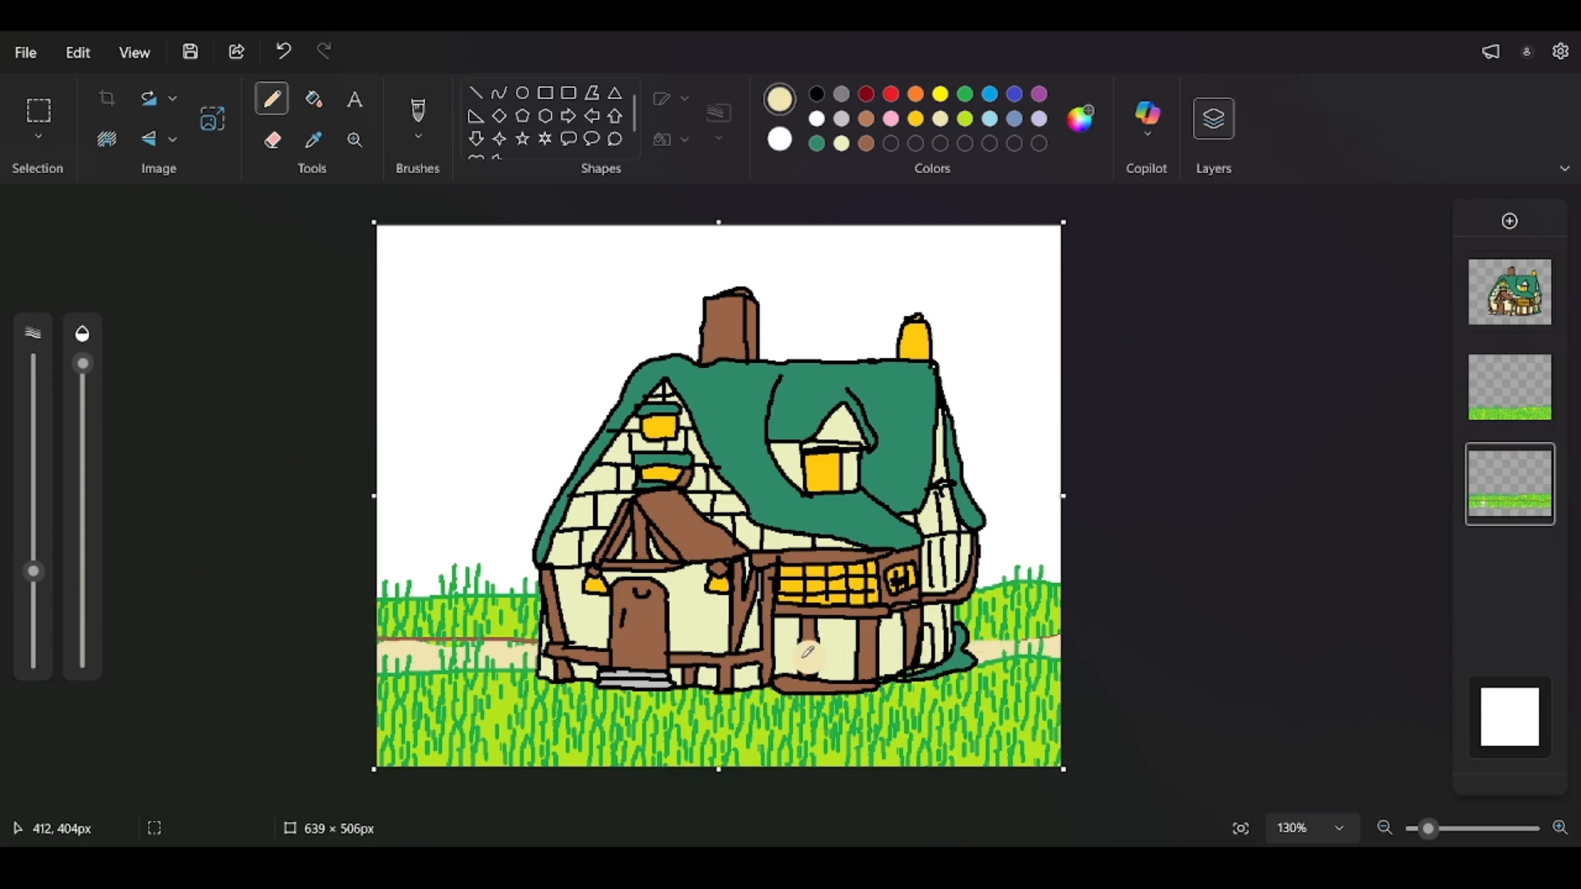
left_click_drag(546, 650, 339, 646)
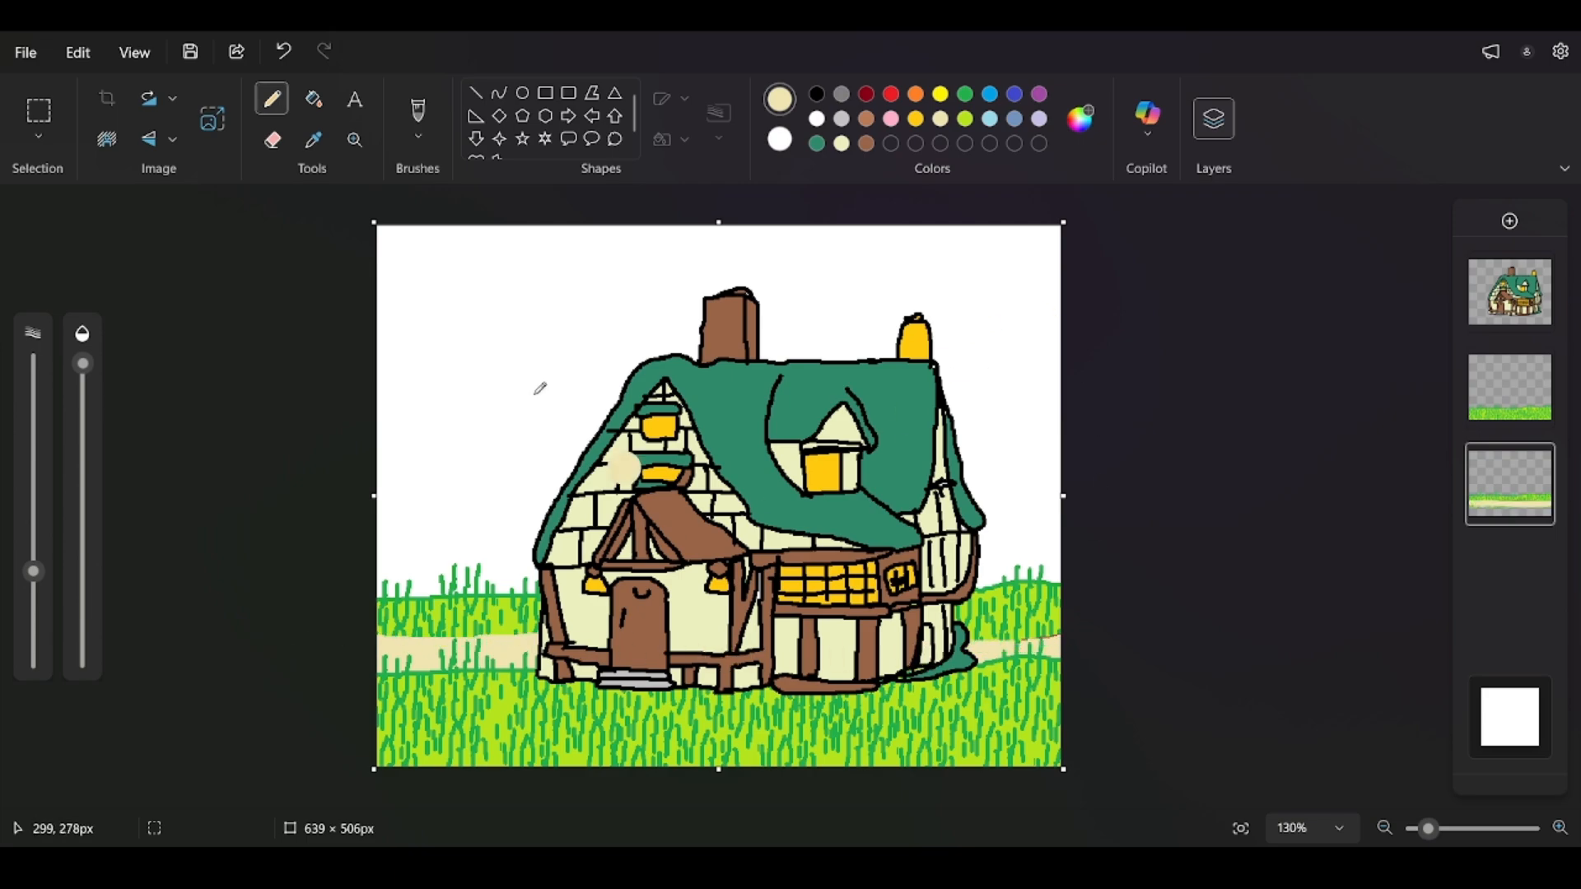
Try a thinner brown pencil line along the tan path's upper edge on both sides of the cottage, and undo it.
left_click_drag(27, 653, 27, 674)
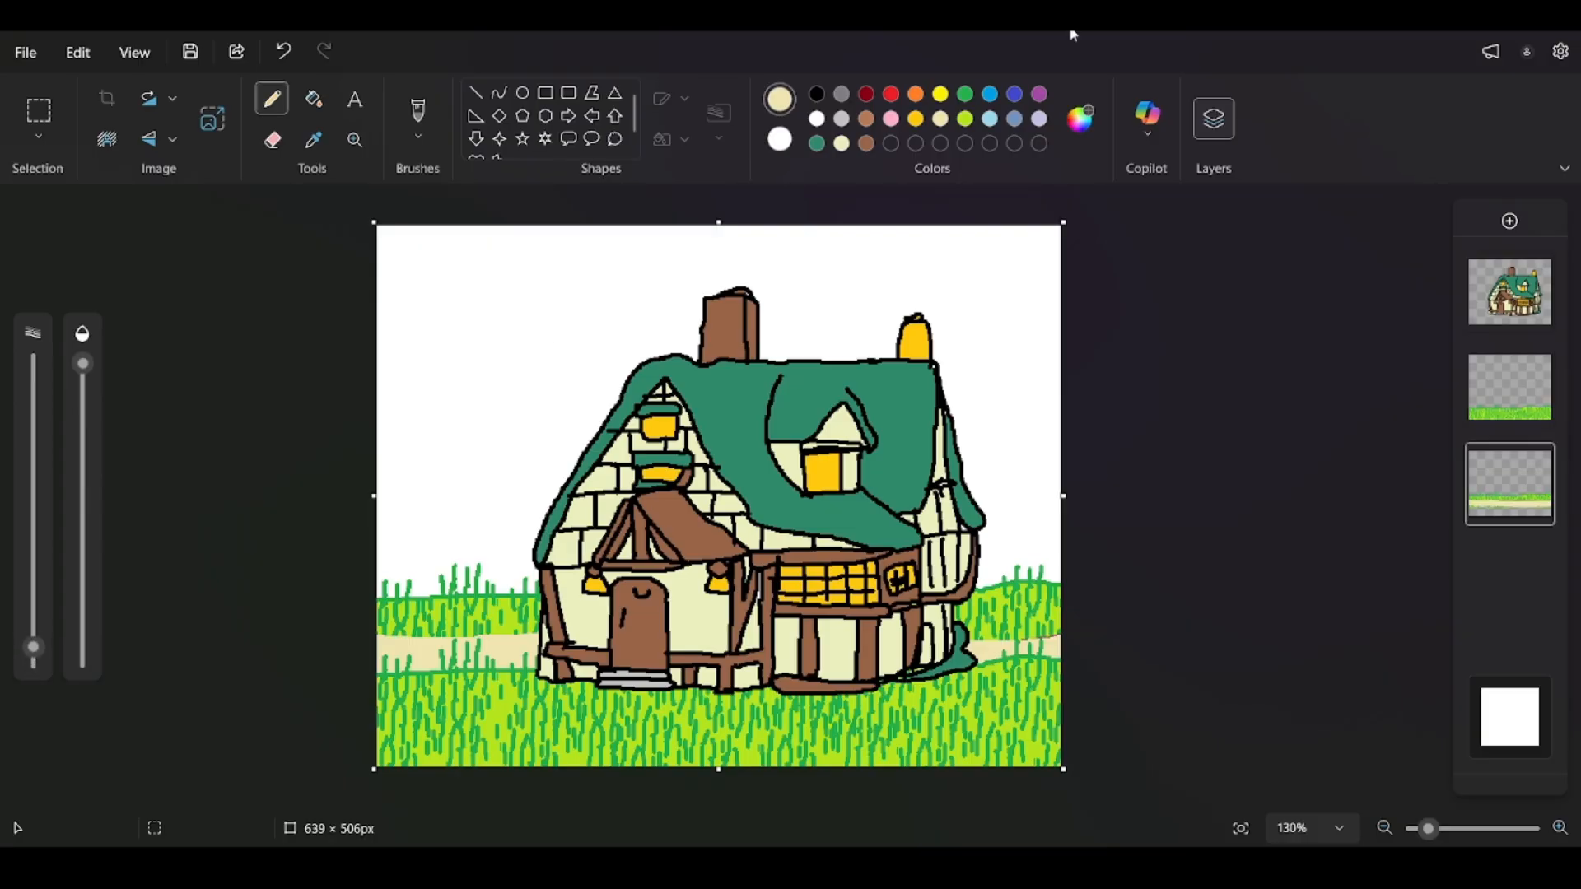
left_click(866, 145)
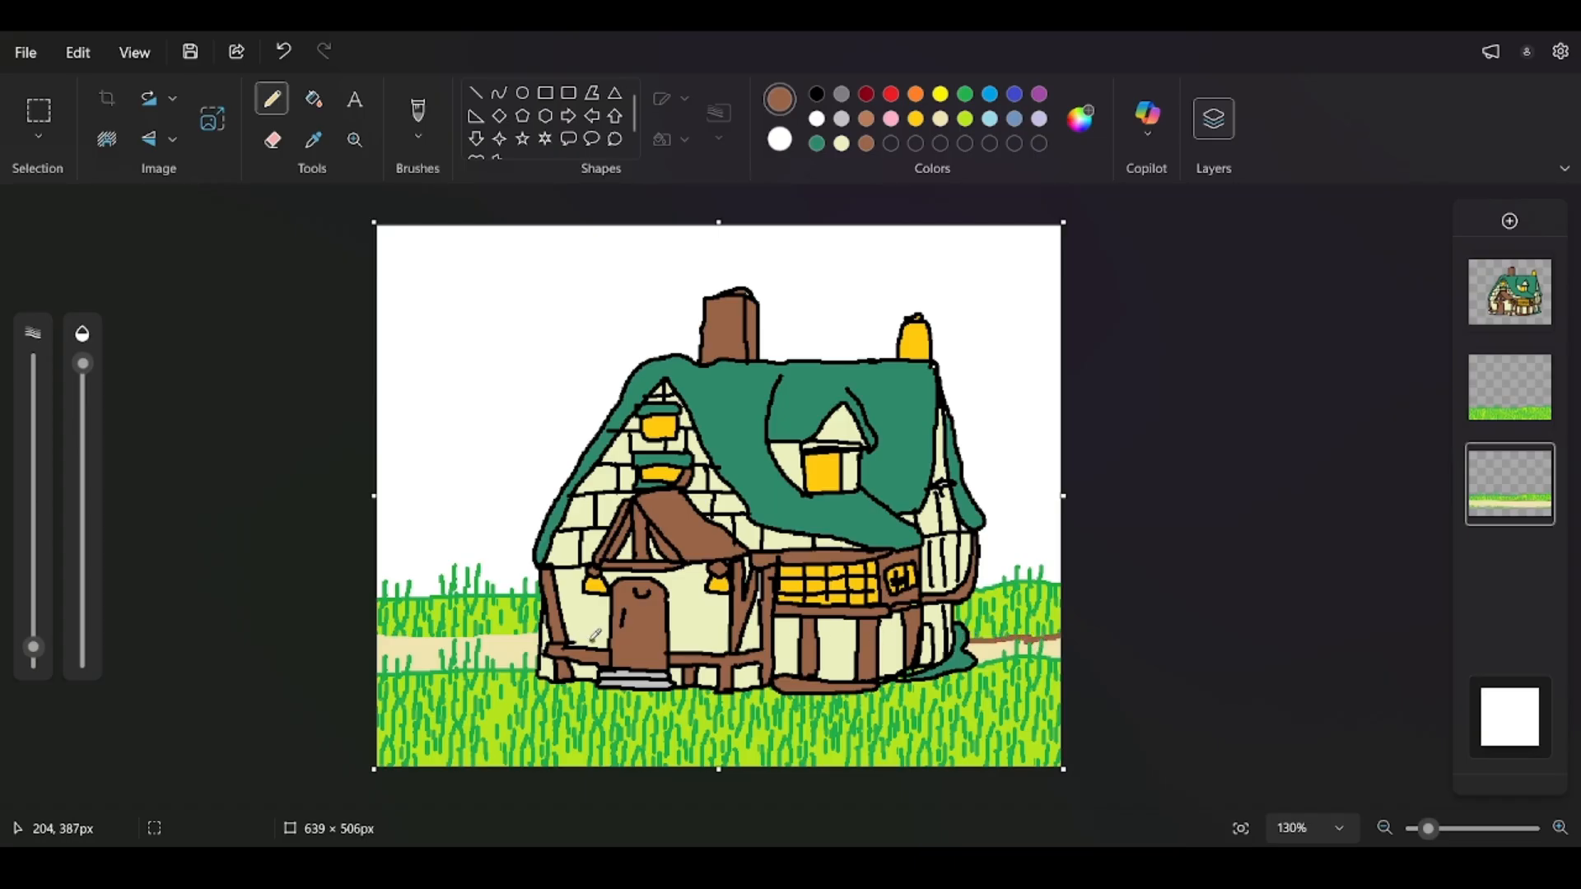
left_click_drag(593, 639, 377, 631)
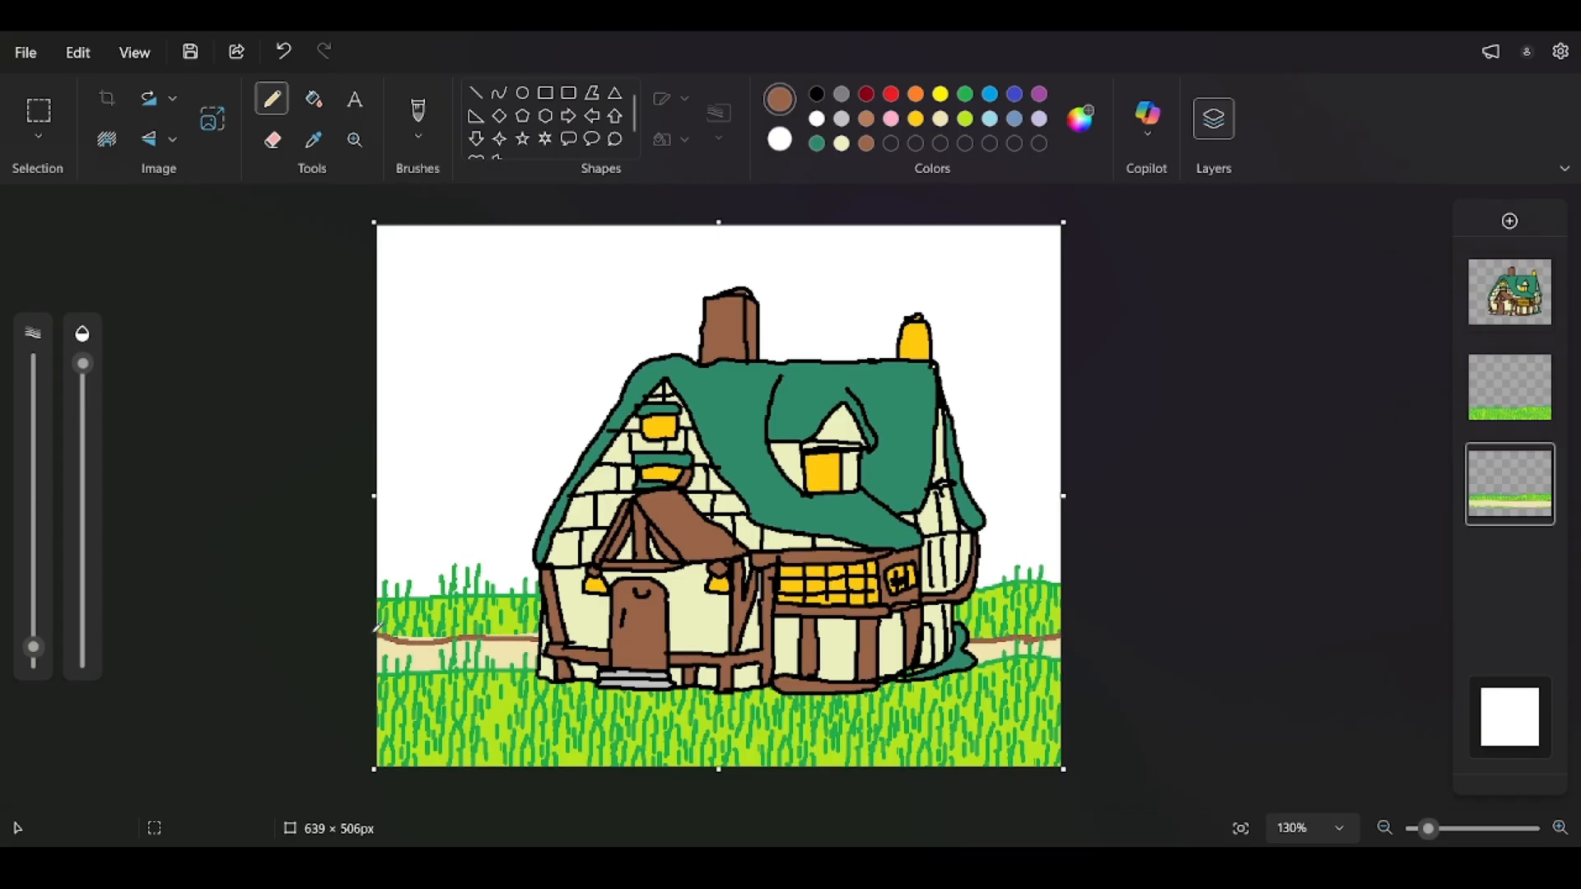
key("ctrl+z")
key("ctrl+z")
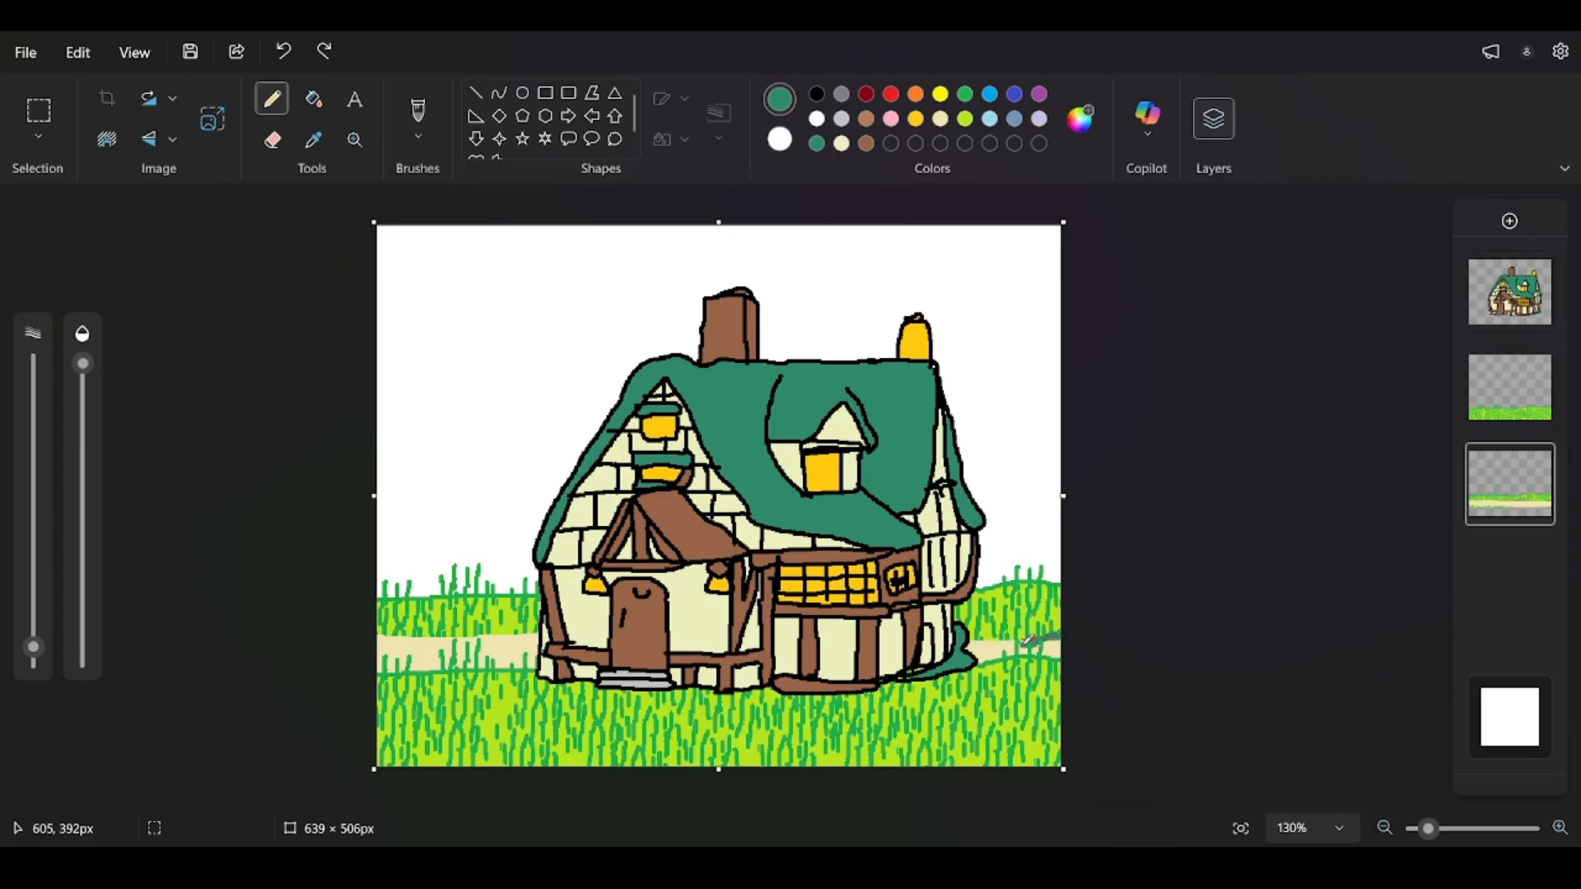
Outline the tan path's upper edge in green pencil on both sides of the cottage.
left_click(965, 93)
scroll(1169, 724, "up", 5)
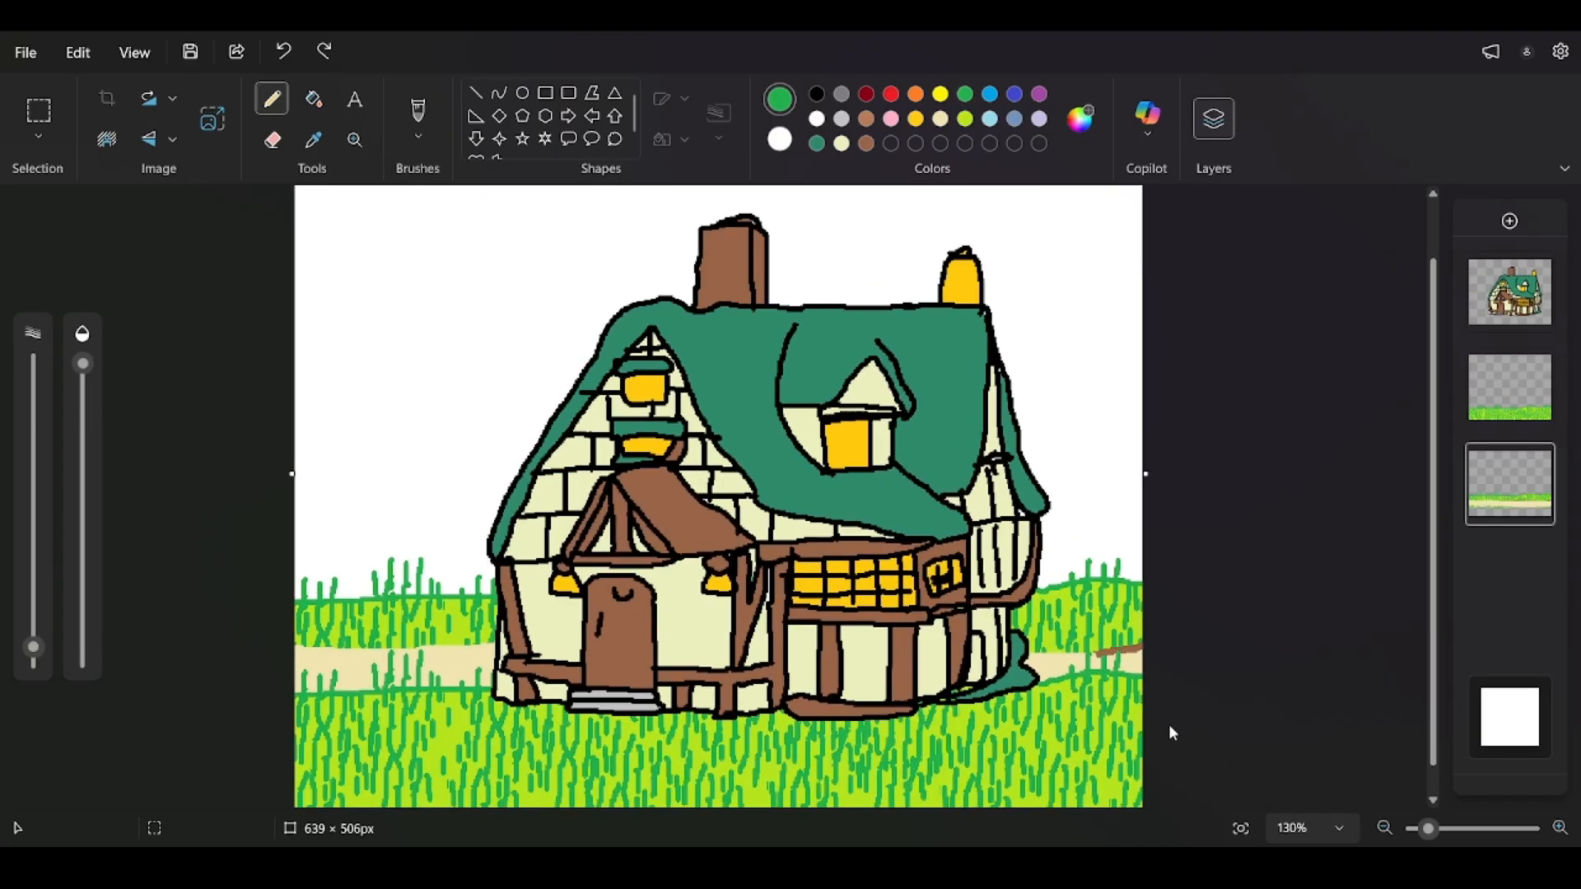
mouse_move(1303, 702)
left_mouse_down()
mouse_move(1391, 684)
mouse_move(1208, 700)
left_mouse_up()
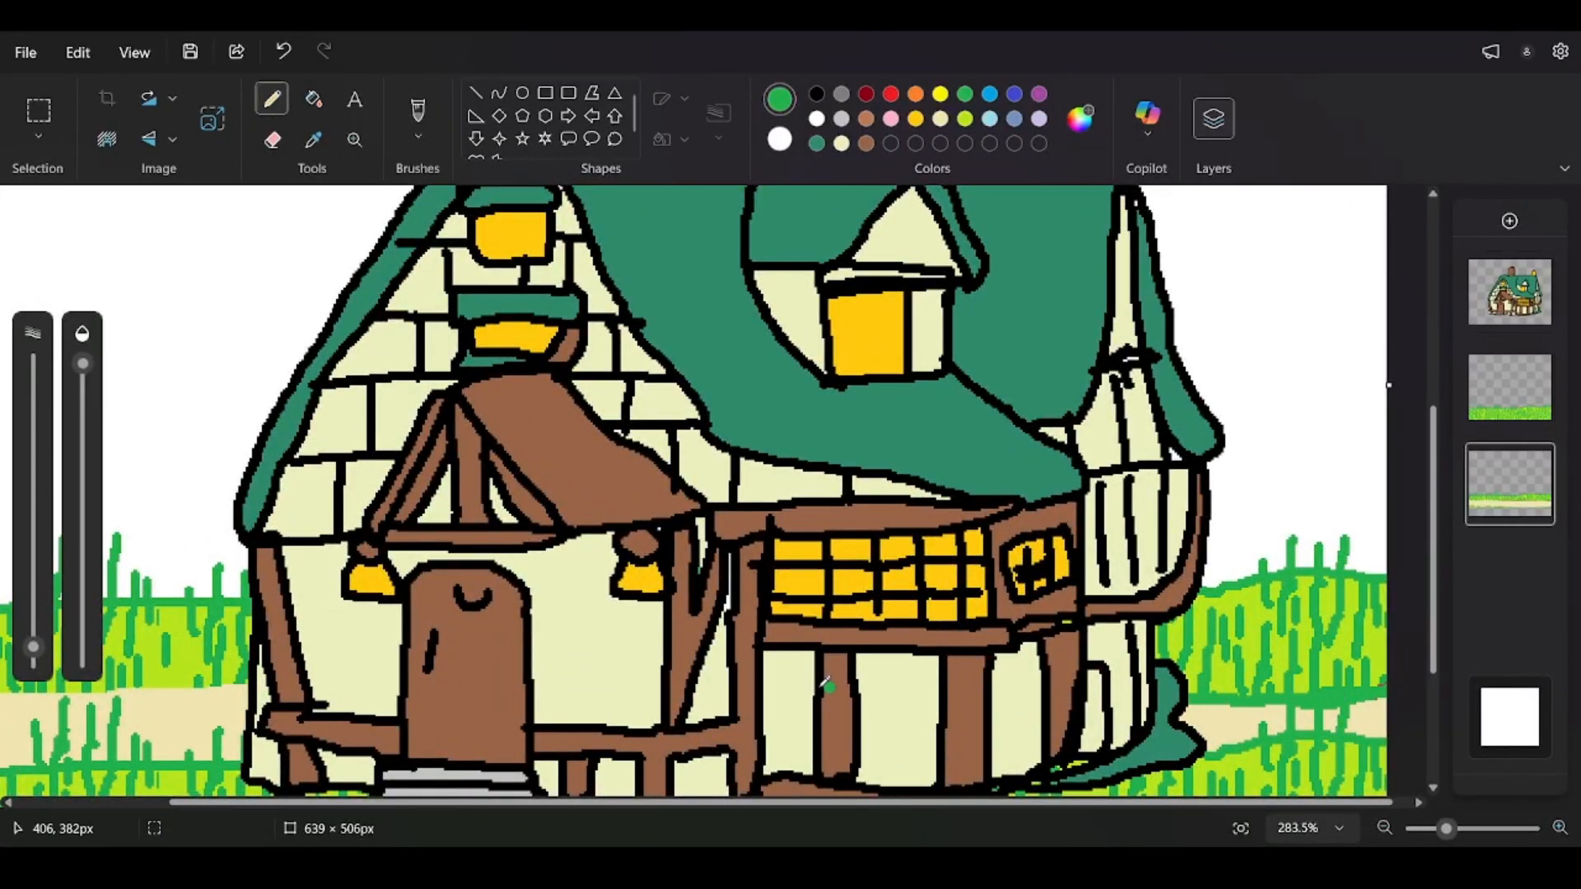
left_click_drag(274, 682, 35, 696)
scroll(682, 638, "down", 1)
scroll(681, 639, "down", 1)
scroll(169, 683, "up", 3)
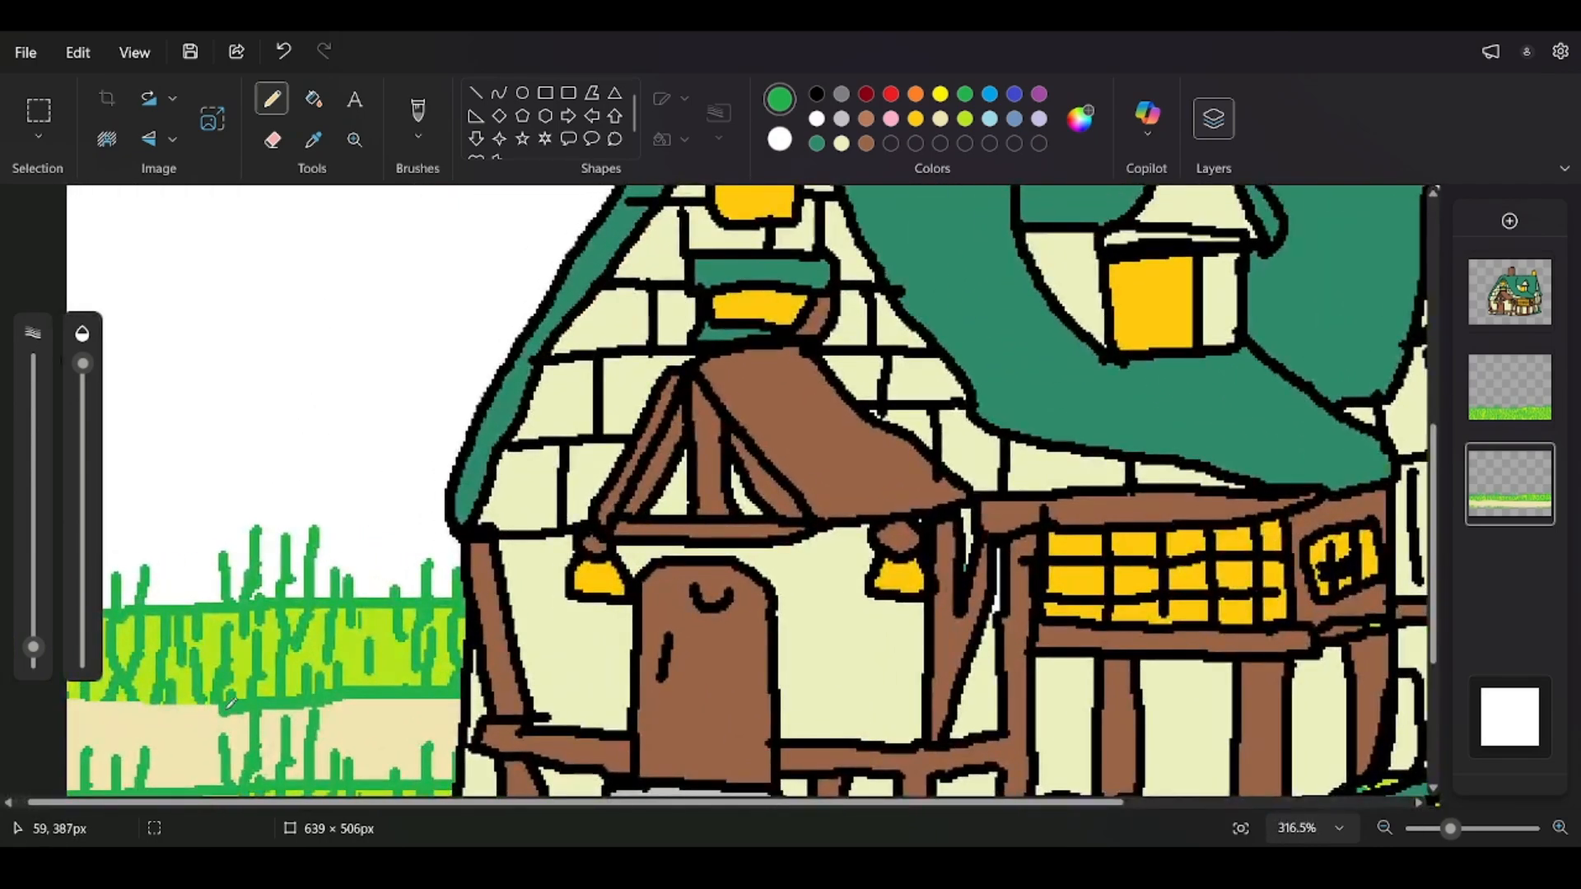
left_click_drag(190, 699, 63, 692)
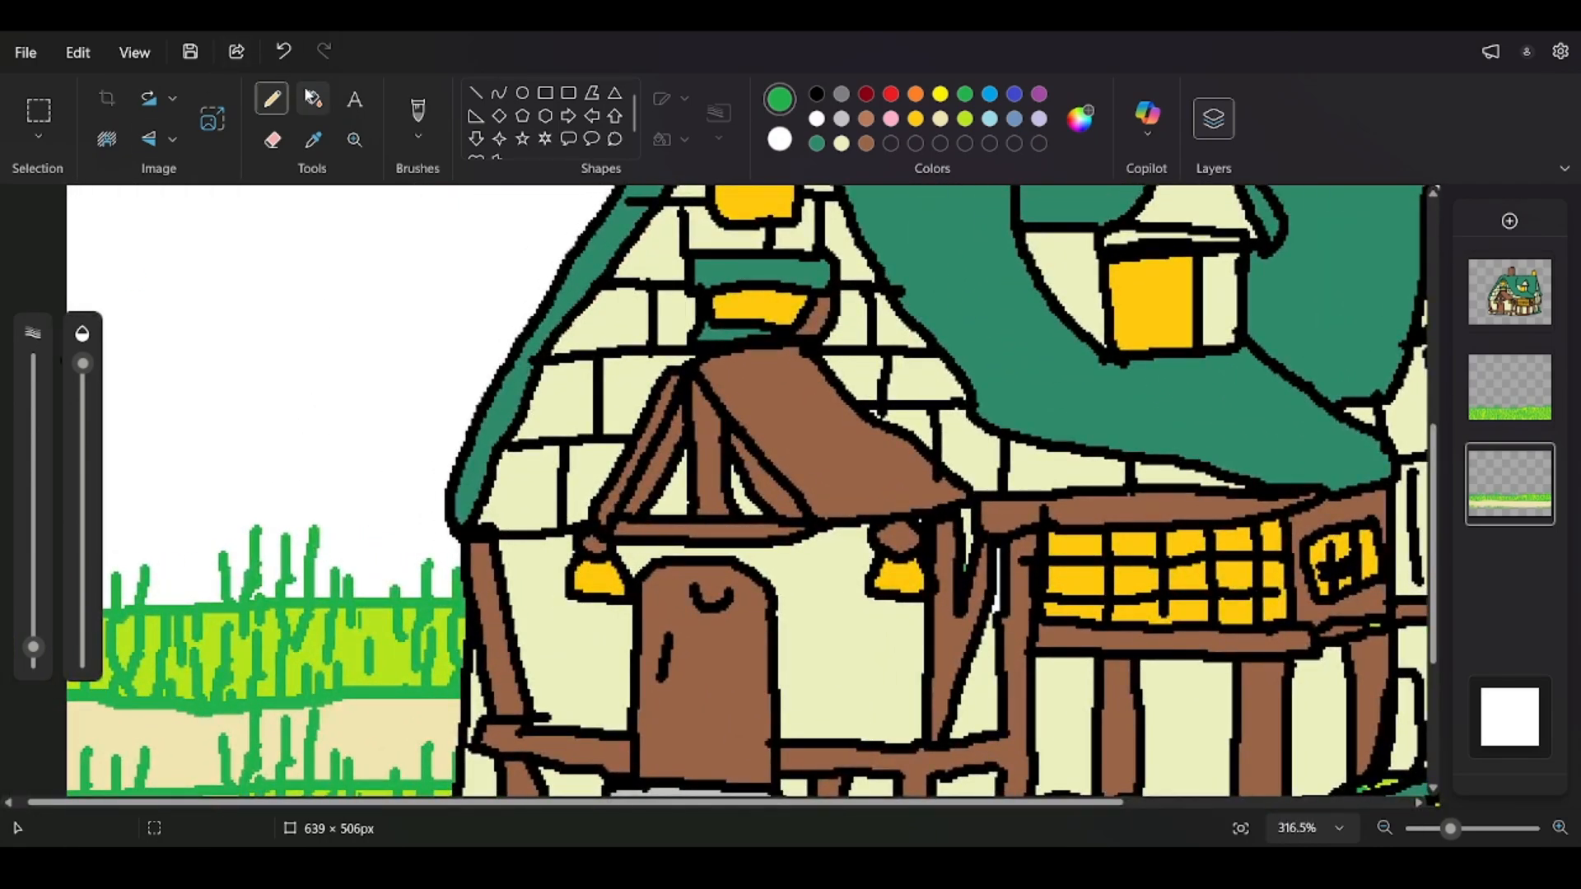
Fill the tan path behind the cottage with light brown.
left_click(313, 99)
left_click(867, 118)
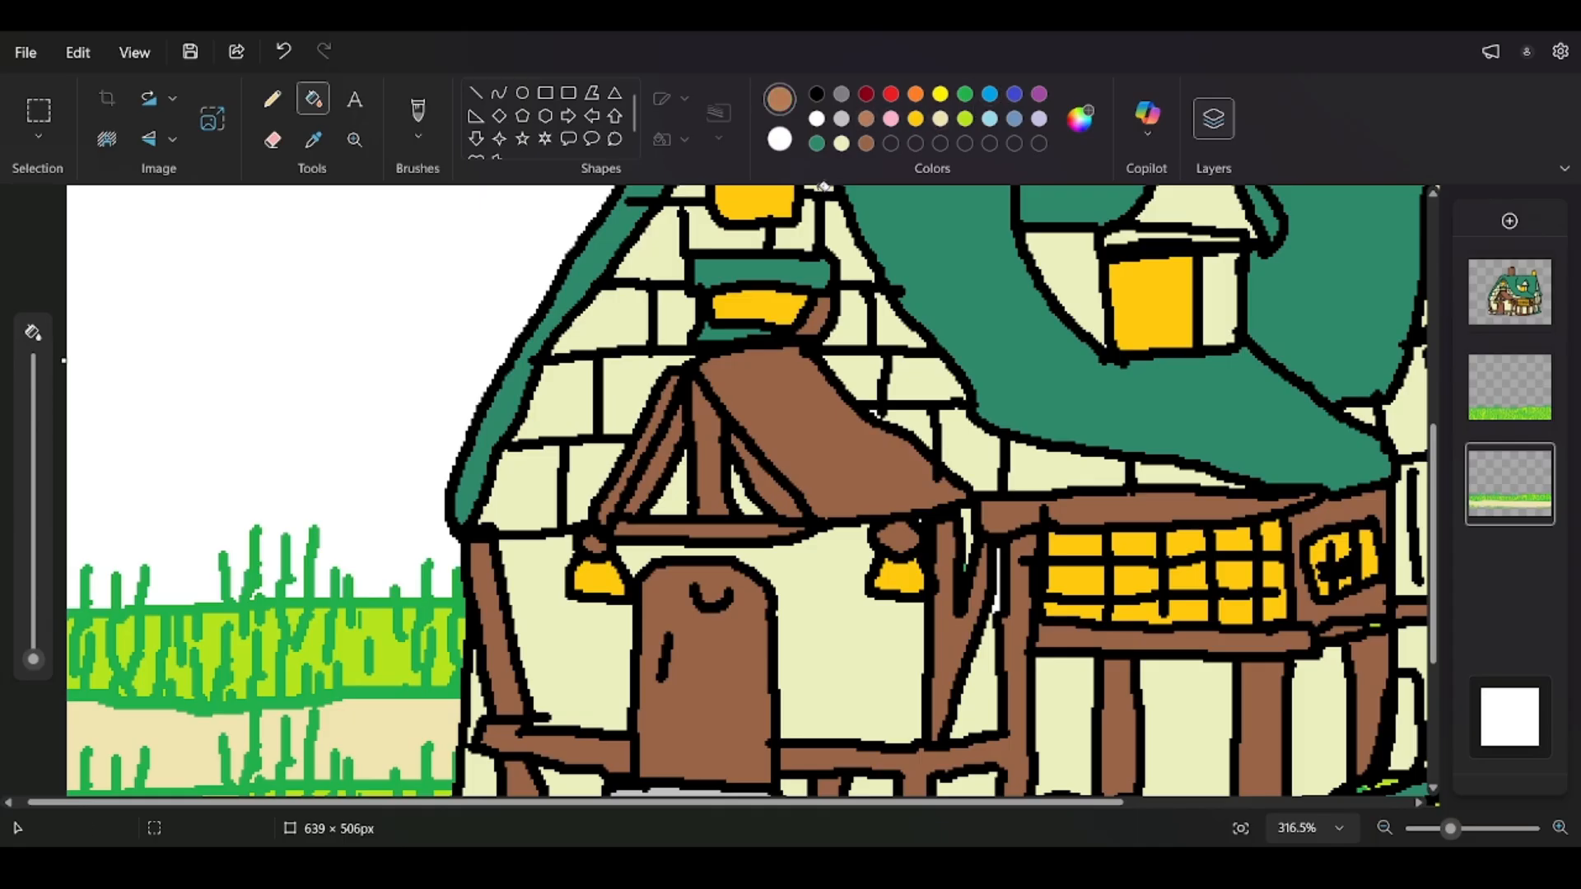
left_click(210, 741)
scroll(417, 452, "down", 2)
scroll(580, 387, "down", 2)
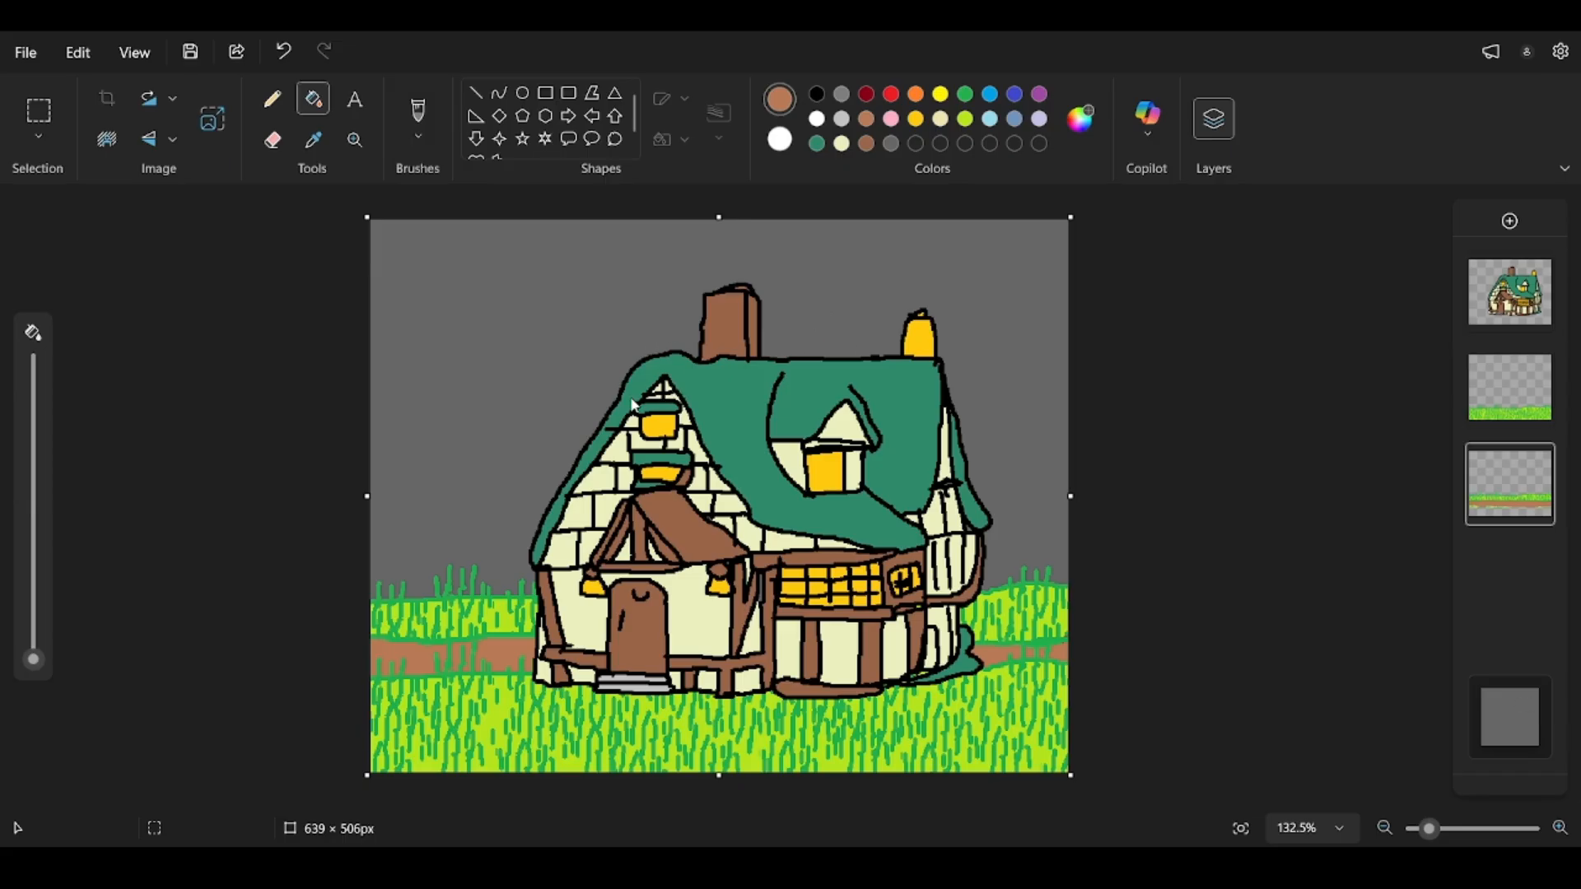
Set the background layer's colour to a light greyish blue for the sky.
left_click(623, 733)
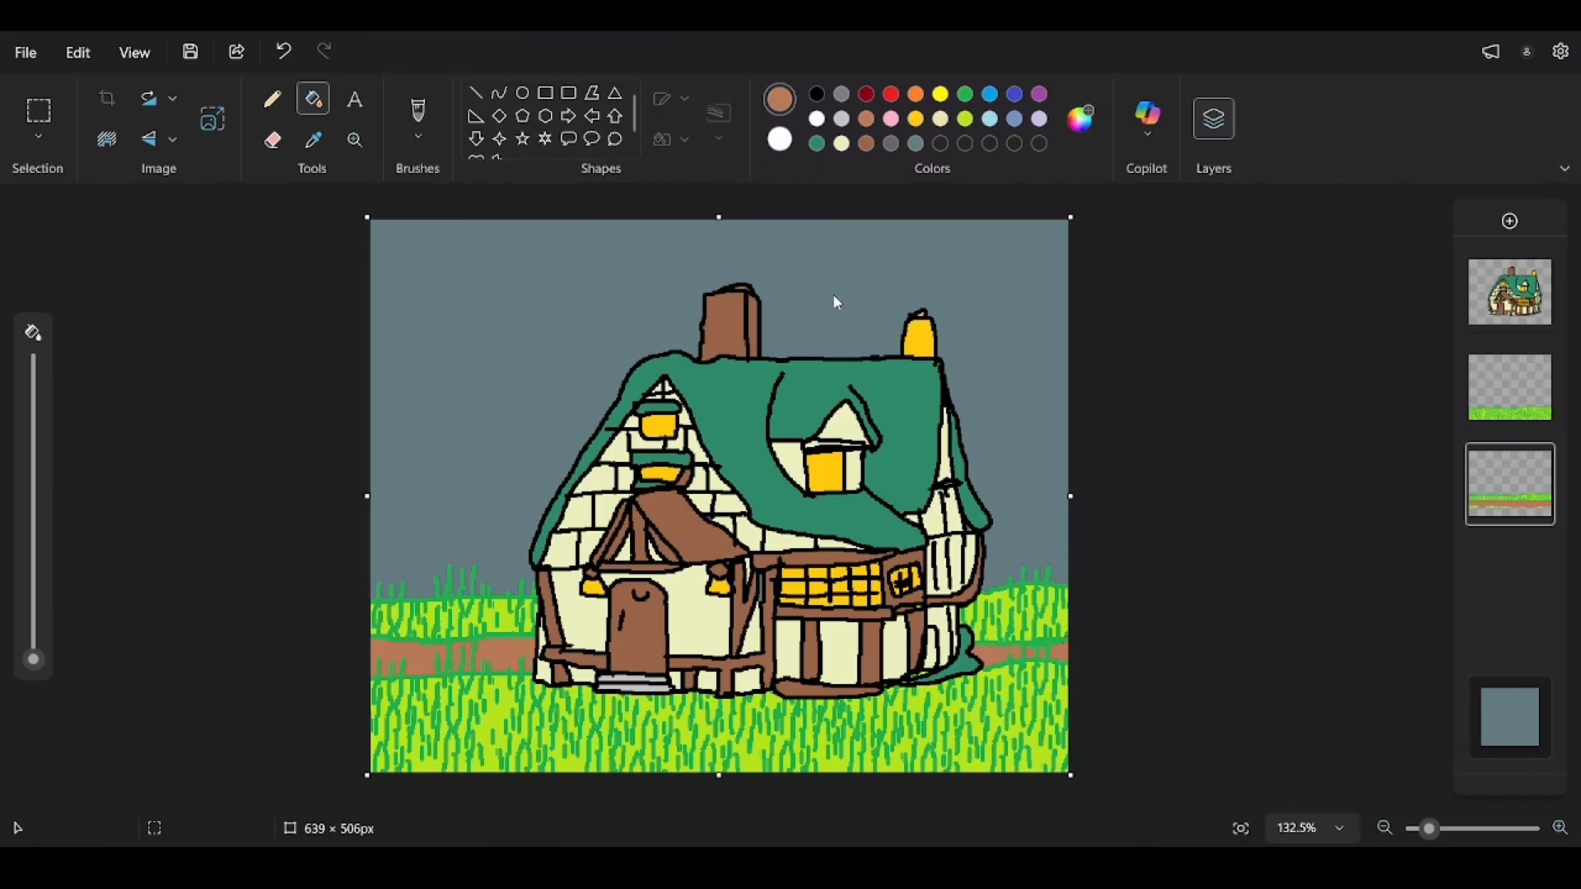
left_click(669, 737)
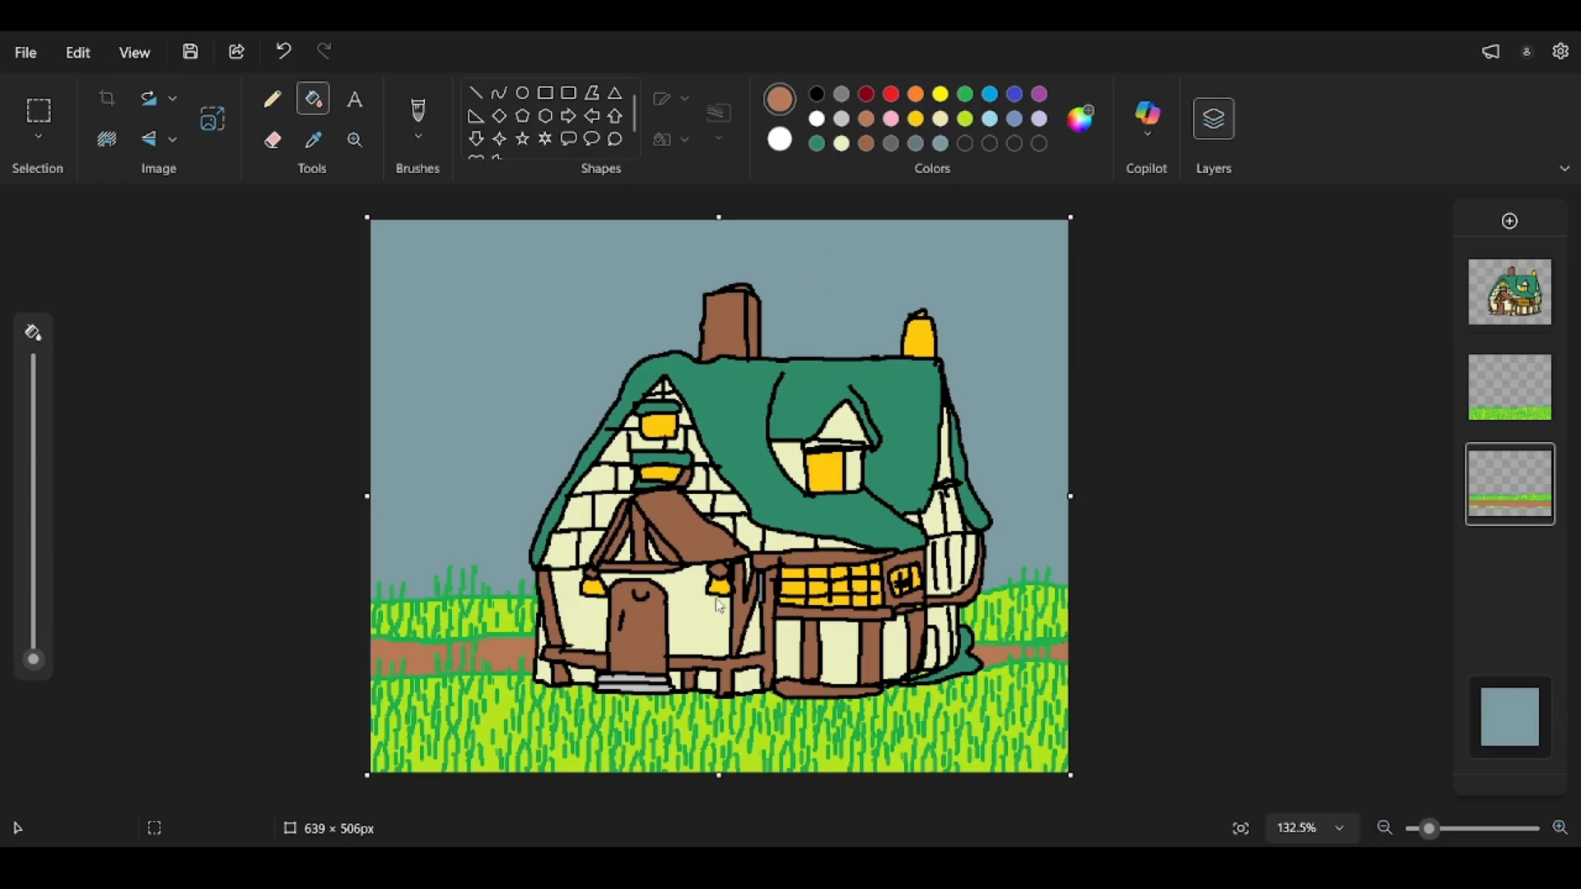
left_click(683, 714)
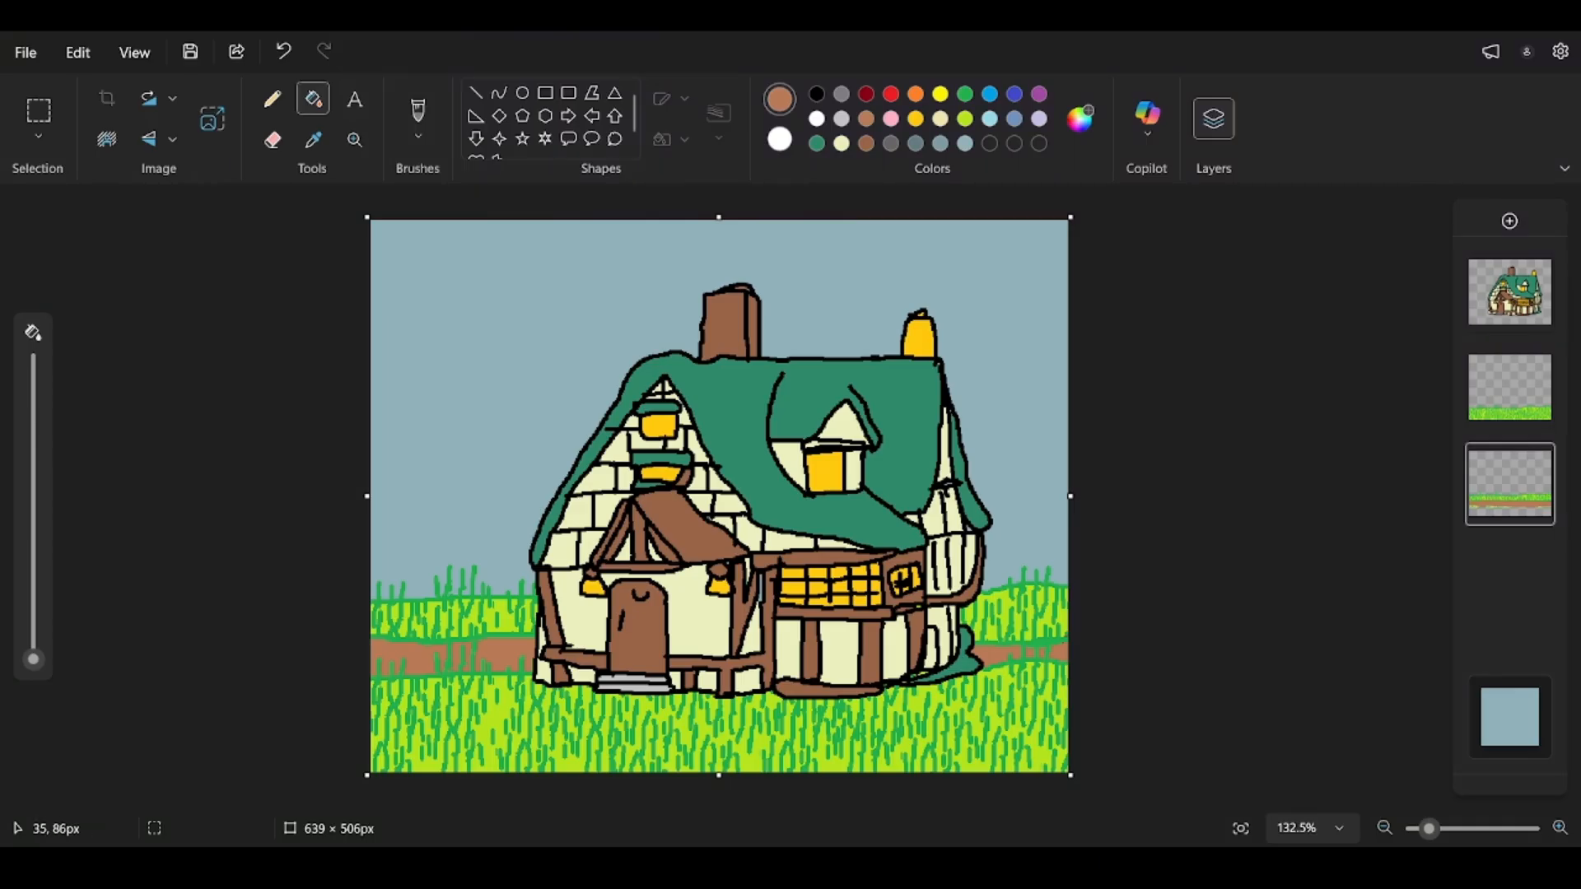
Choose the pale cream wall colour for filling the leftover gaps around the porch.
scroll(700, 568, "up", 4, "ctrl")
scroll(724, 536, "up", 8, "ctrl")
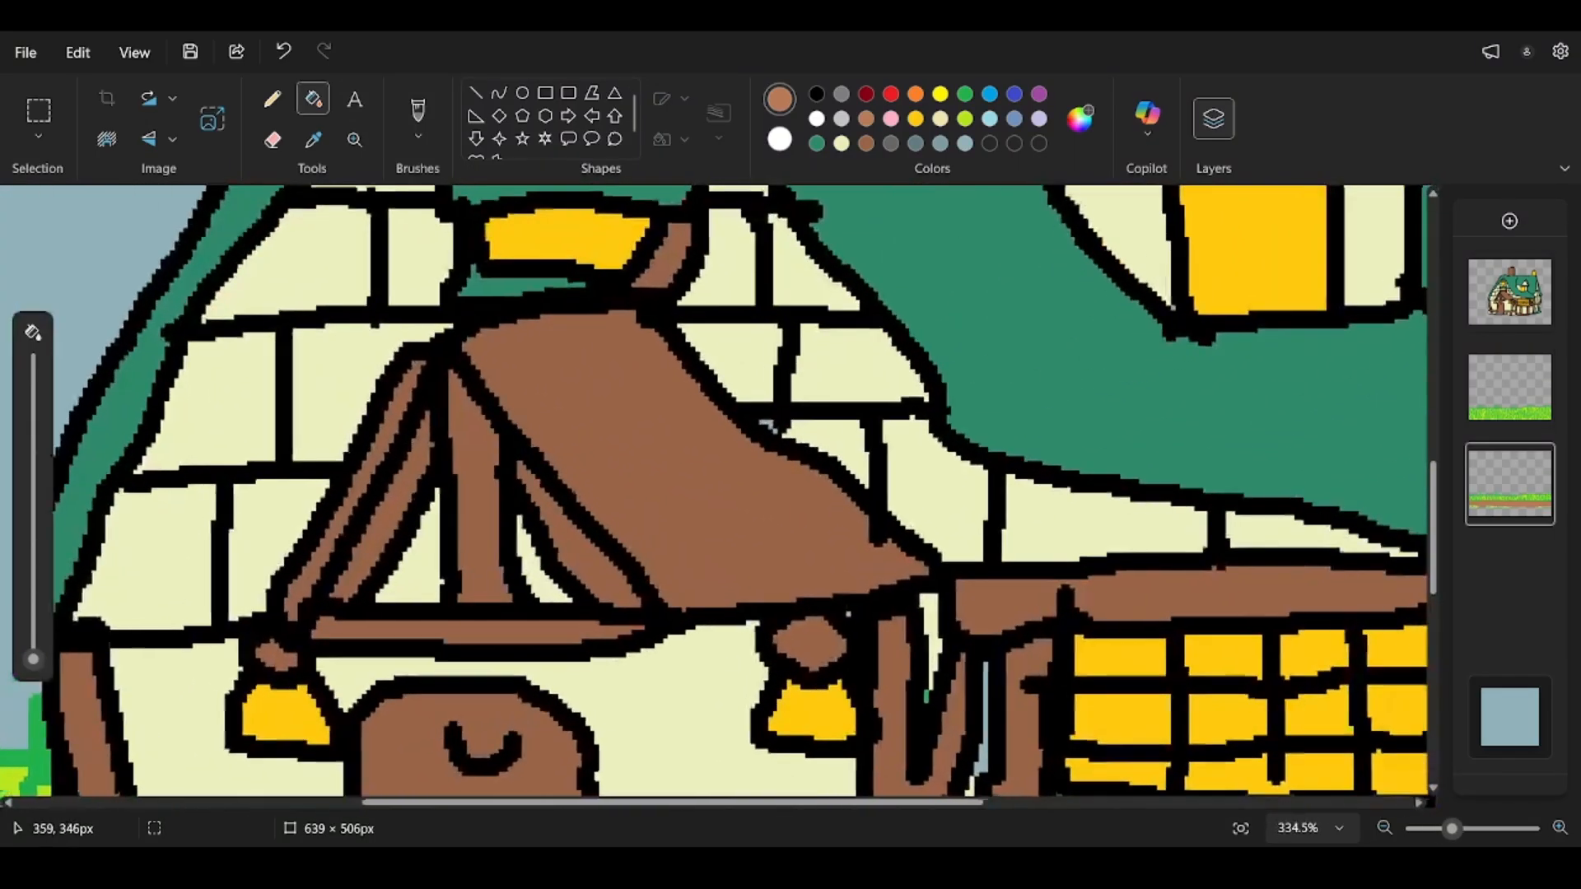
left_click(842, 144)
Try to fill the gaps beside the porch with cream on the raised grass layer, and undo it.
scroll(1090, 713, "down", 1, "ctrl")
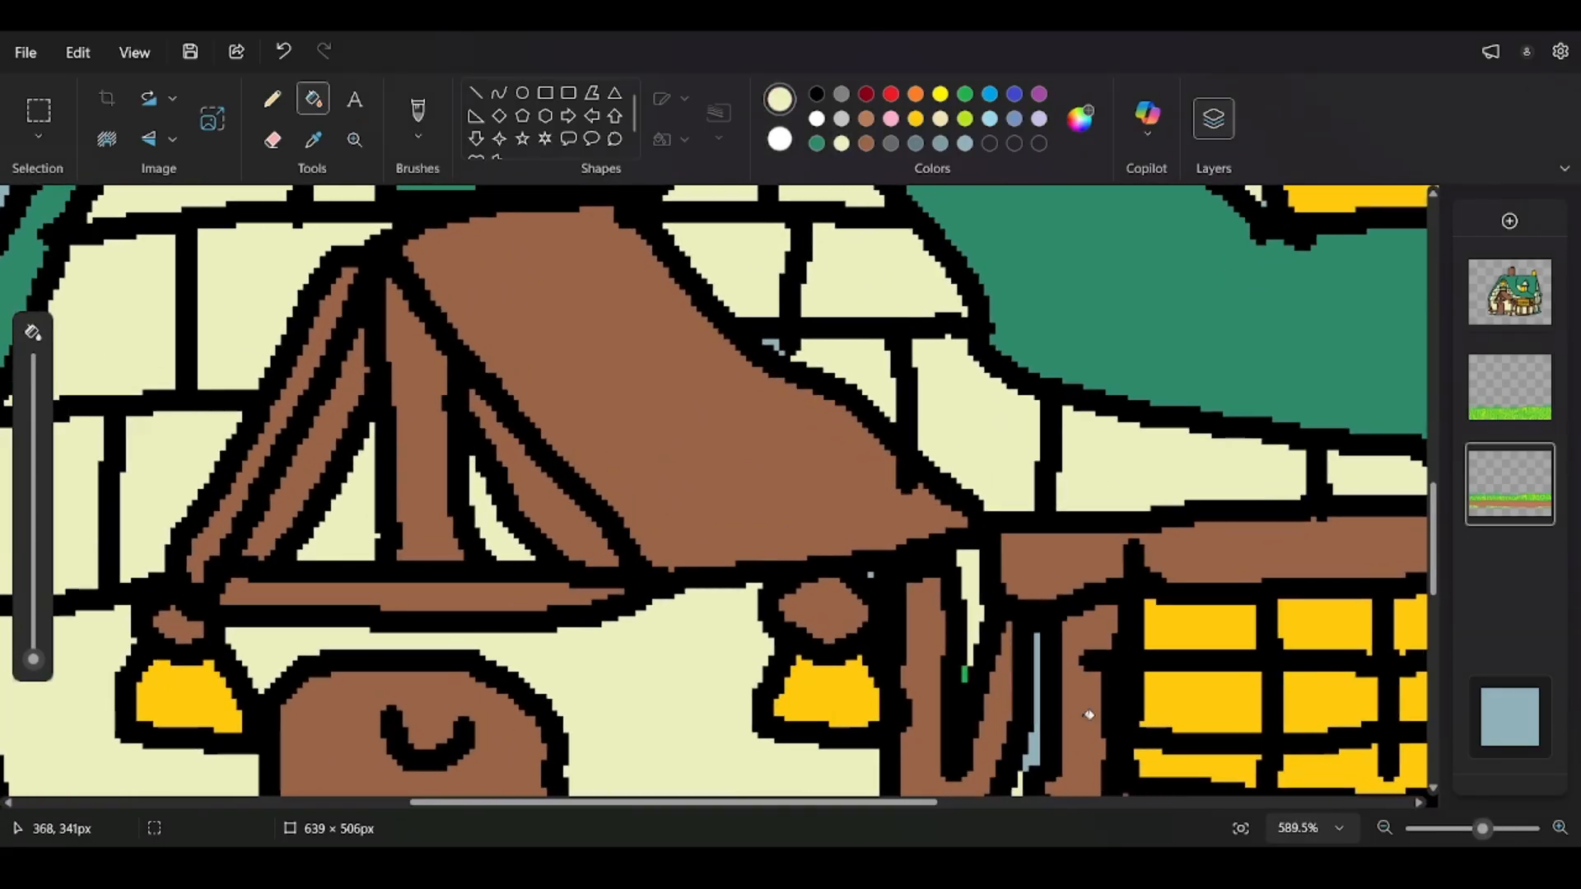
scroll(1038, 700, "up", 2, "ctrl")
left_click(991, 685)
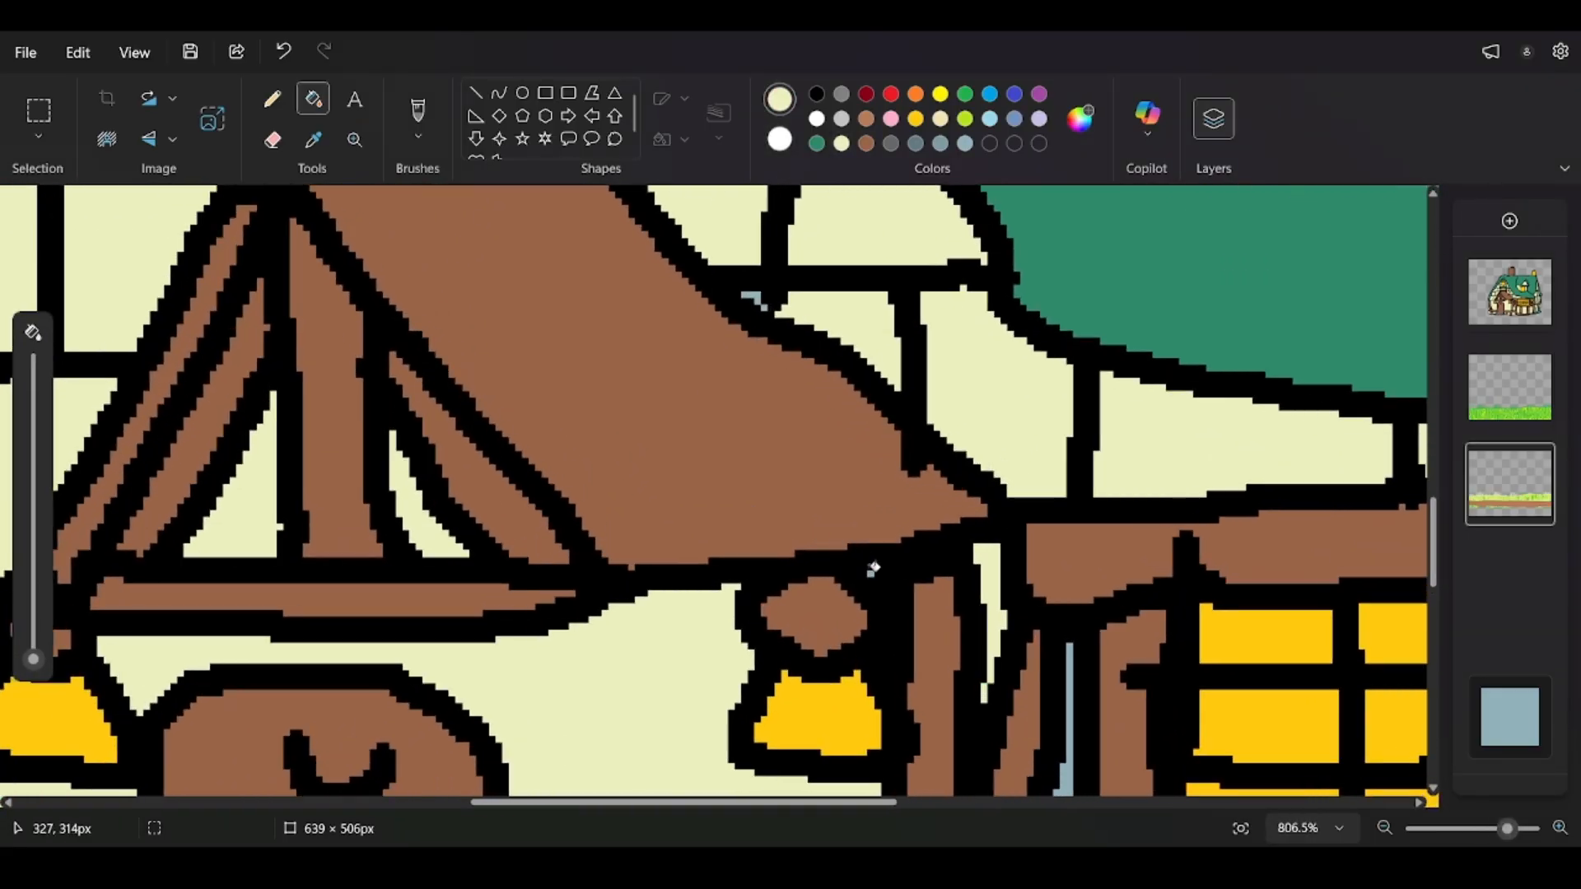
left_click(871, 571)
scroll(1063, 445, "down", 6, "ctrl")
key("ctrl+z")
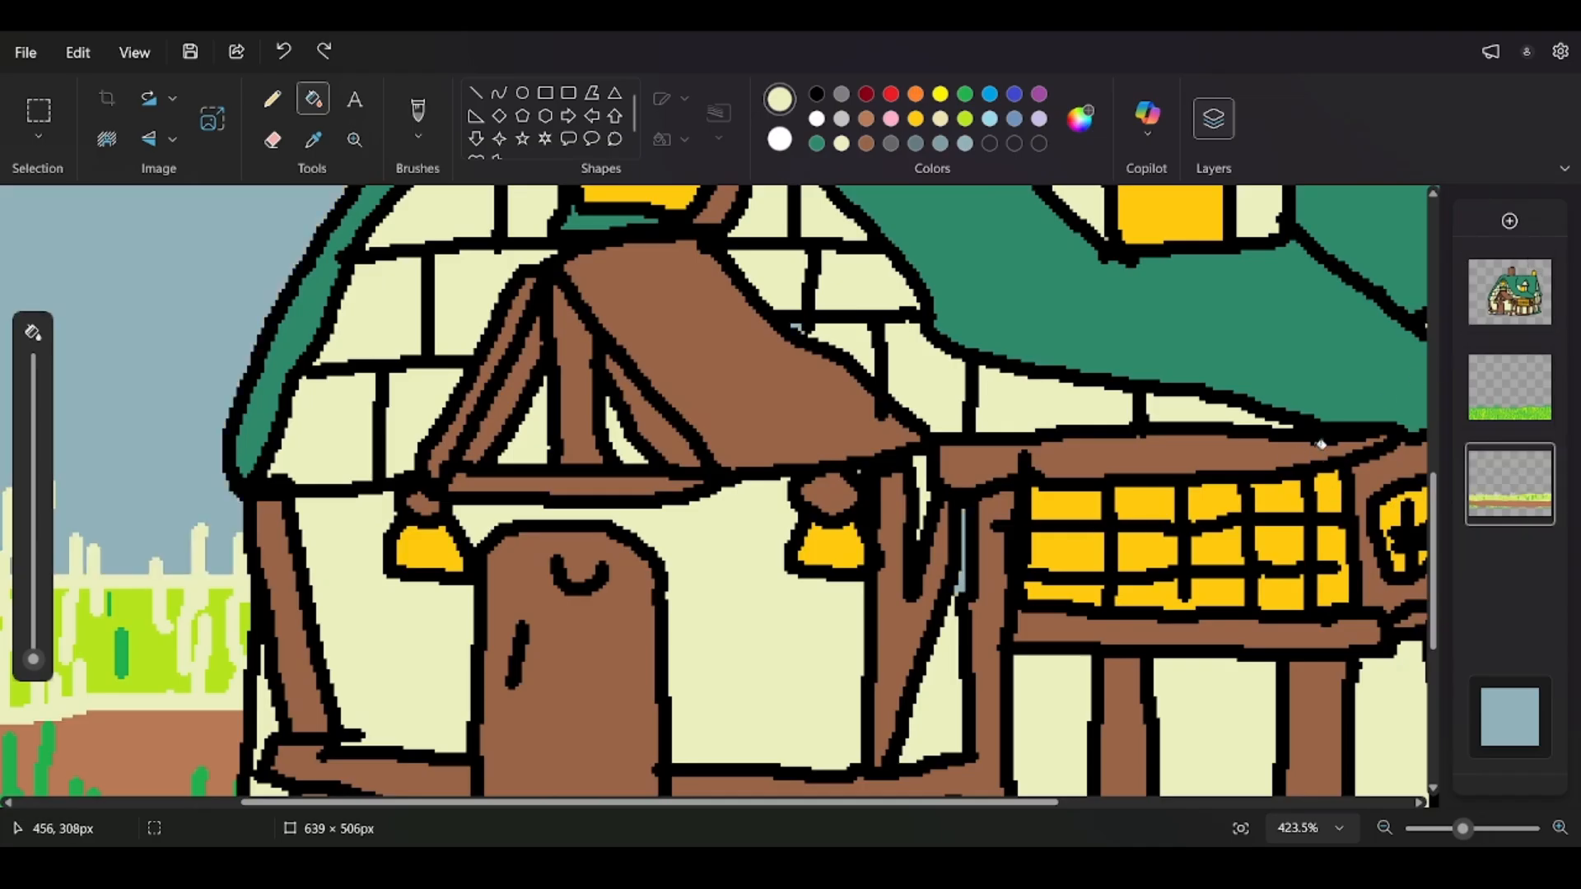
key("ctrl+z")
Switch to the cottage layer and fill the narrow gap between the beams beside the porch with cream.
left_click(1510, 293)
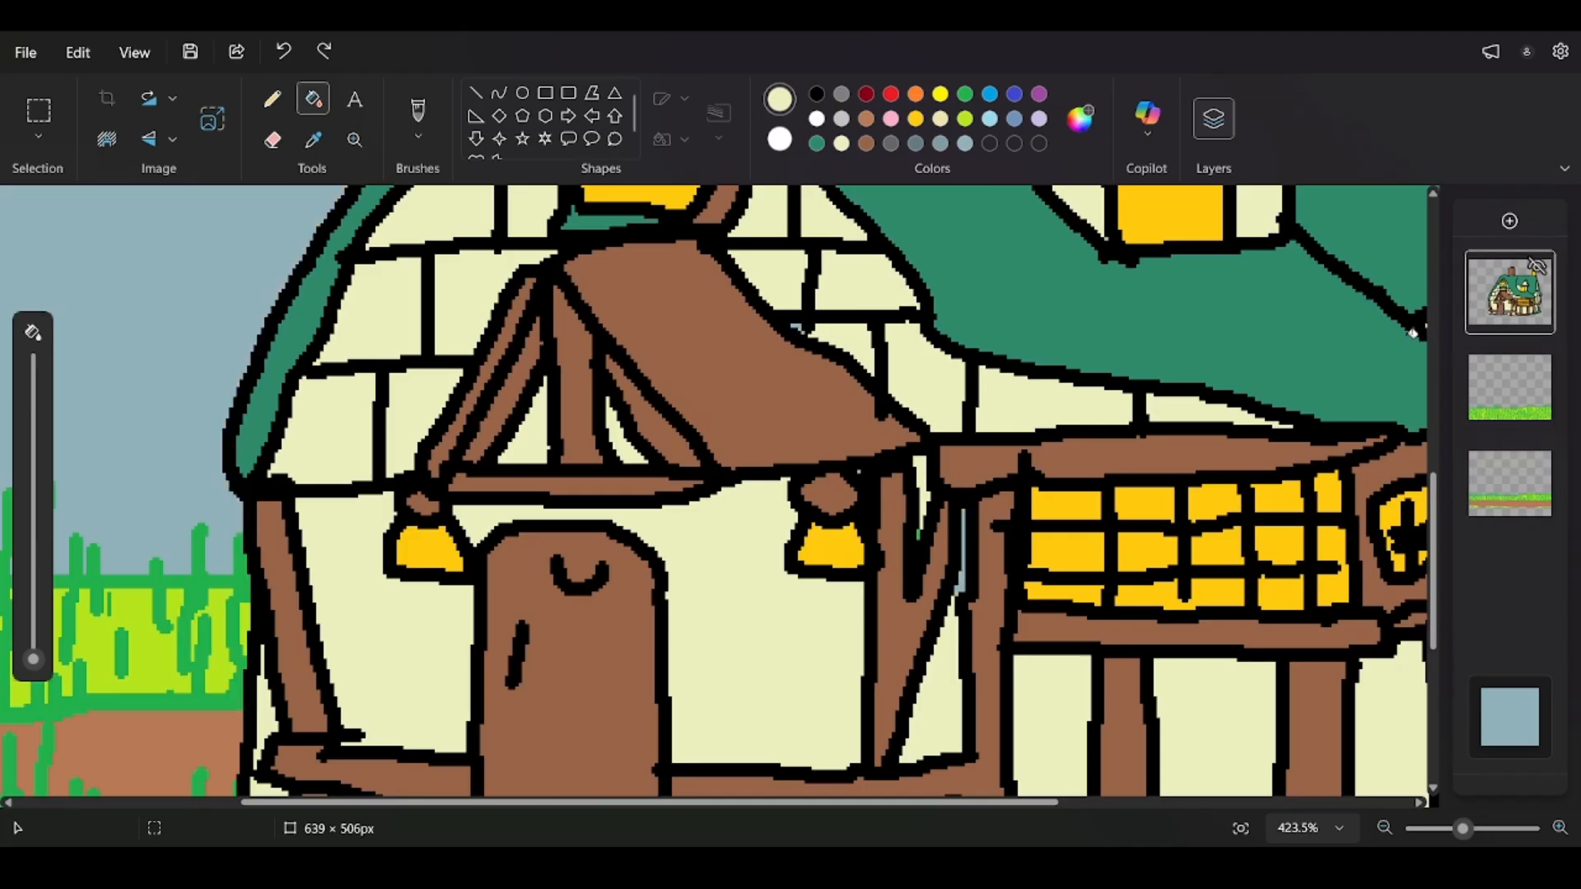
scroll(1041, 604, "up", 2, "ctrl")
left_click(1034, 624)
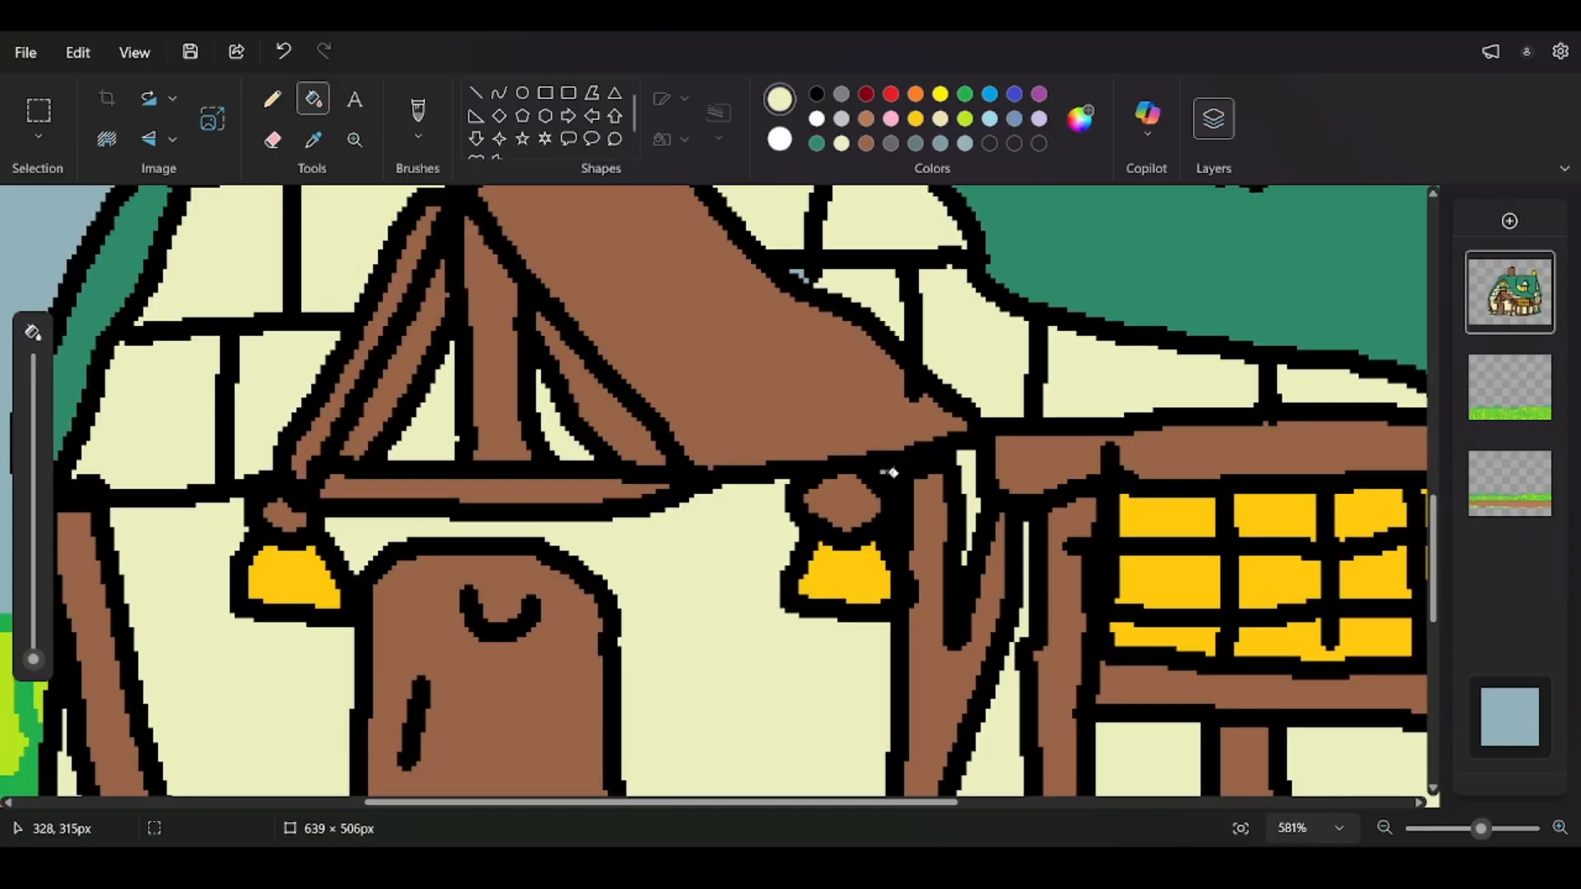
Try to fill the tiny gap beside the right porch lantern with cream, and undo the misplaced fills.
left_click(892, 472)
key("ctrl+z")
left_click(895, 466)
key("ctrl+z")
left_click(889, 472)
key("ctrl+z")
left_click(890, 472)
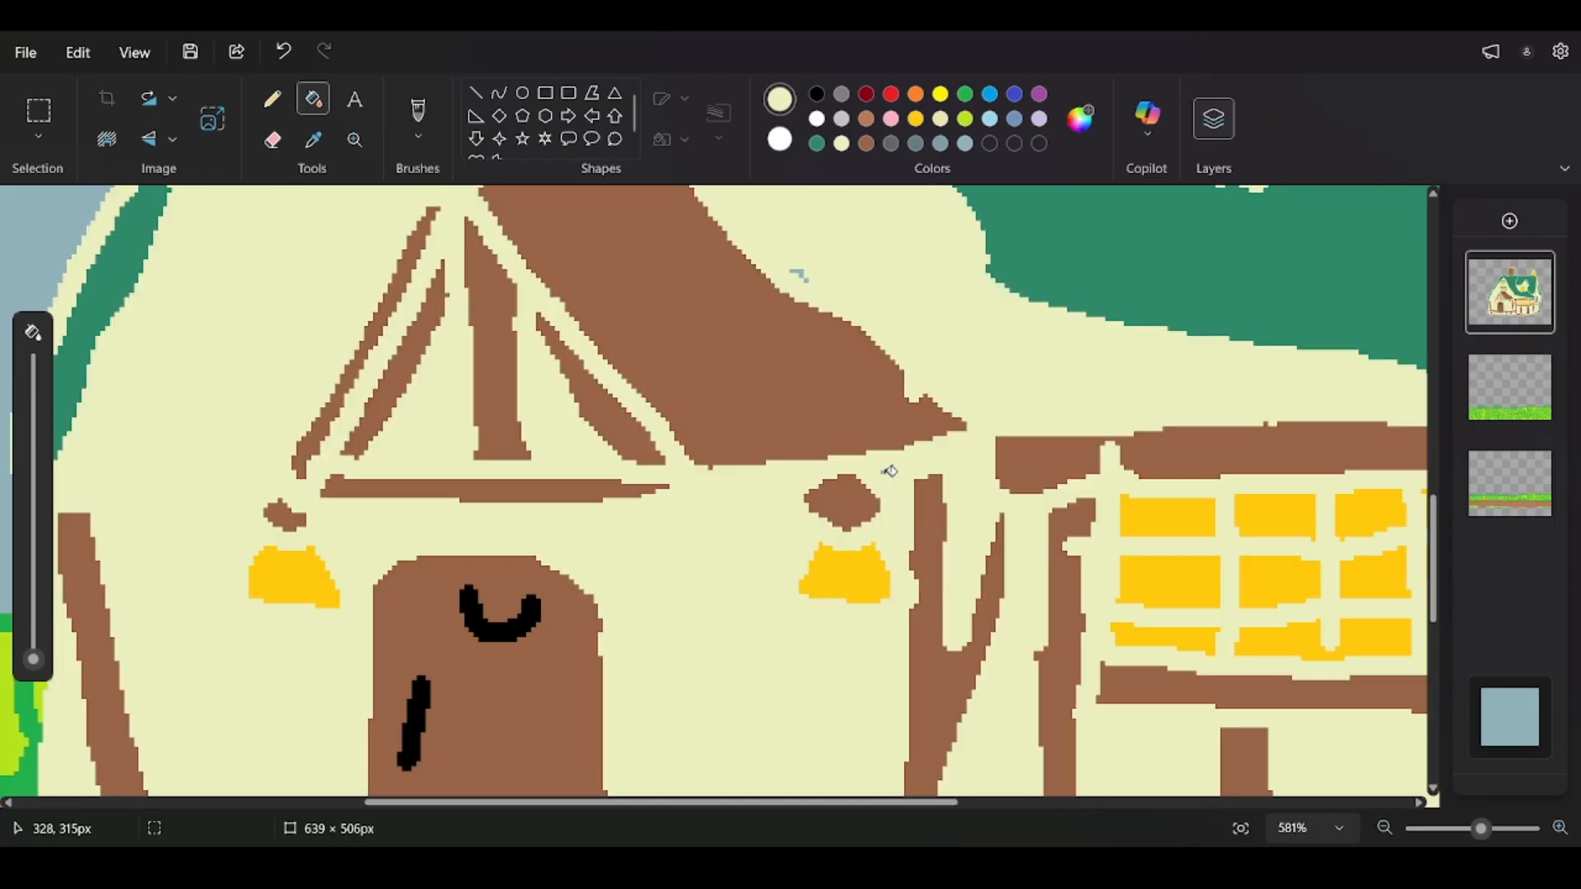
key("ctrl+z")
Fill the tiny gaps beside the right porch lantern and above the porch roof's edge with cream.
scroll(891, 468, "up", 3)
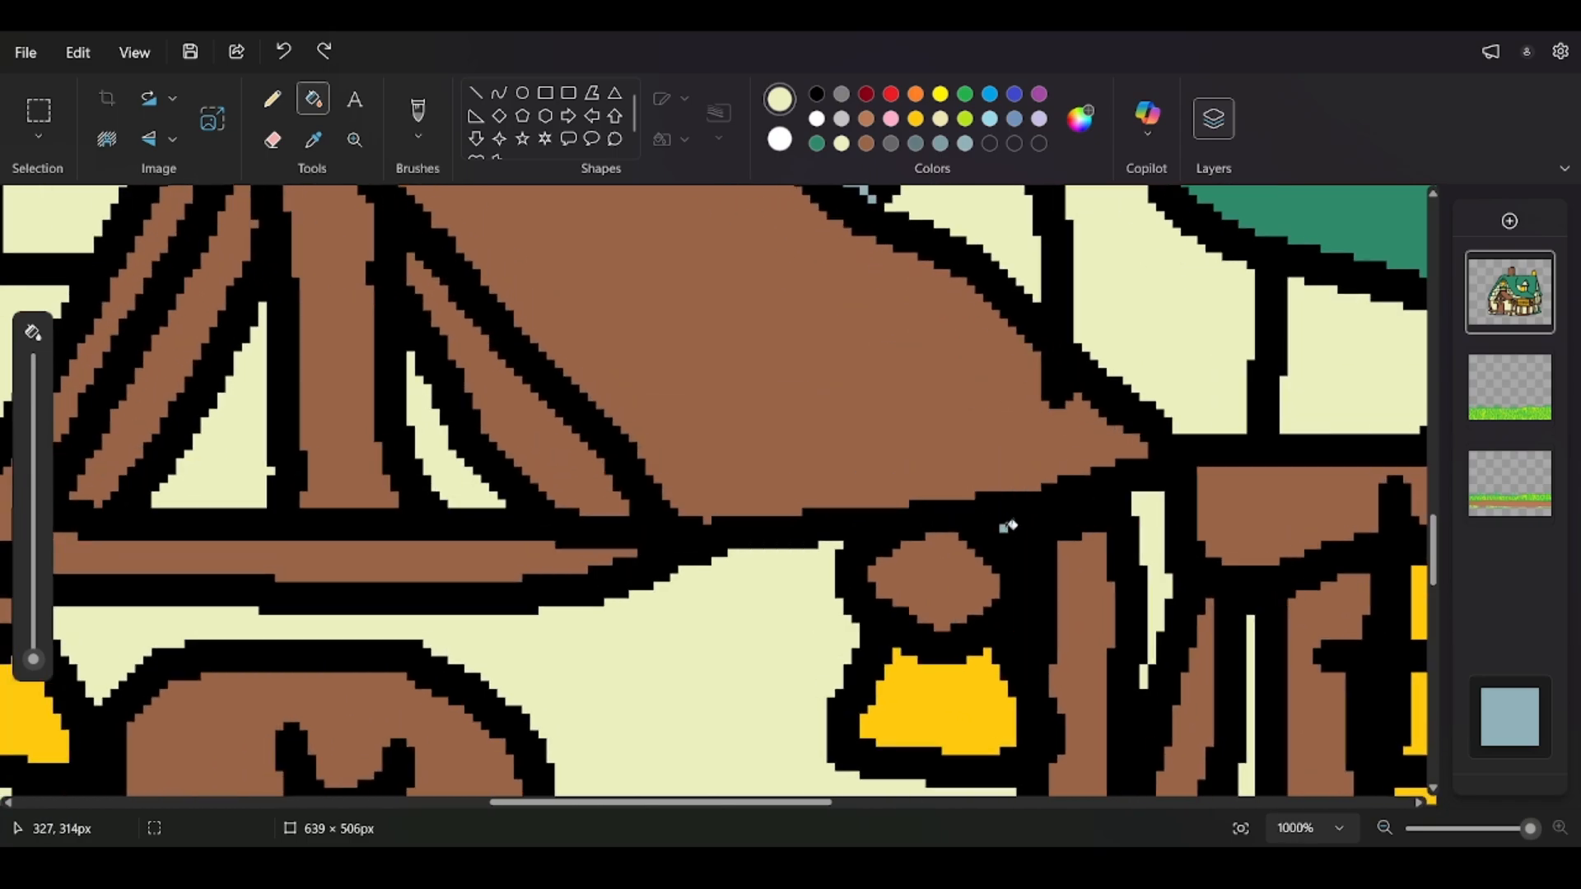
scroll(968, 317, "down", 2)
scroll(902, 230, "up", 2)
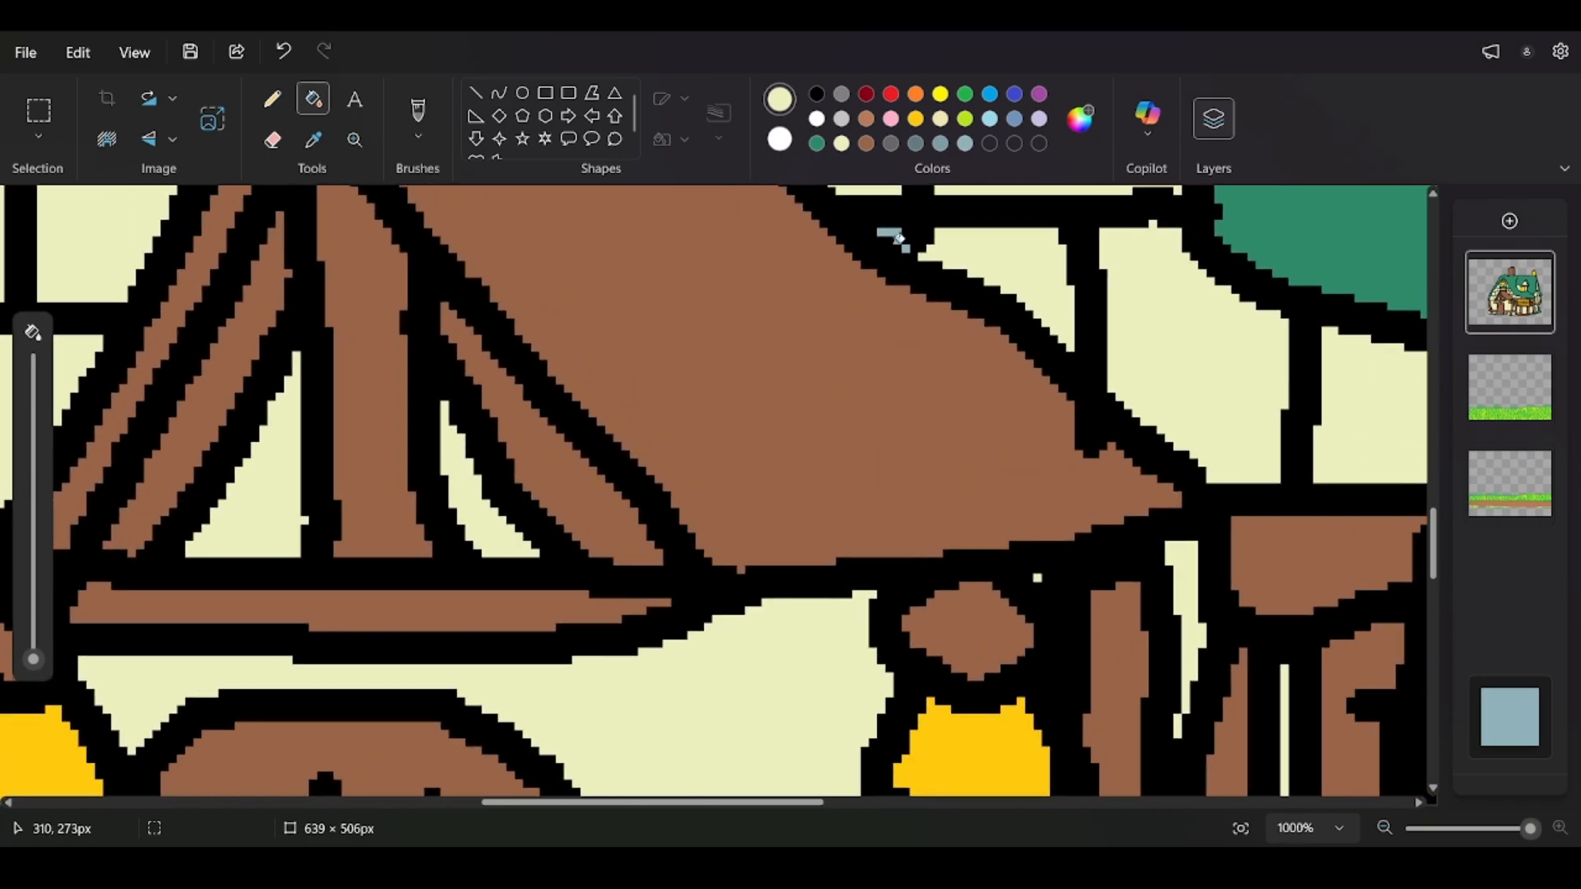
left_click(898, 236)
scroll(919, 247, "down", 5)
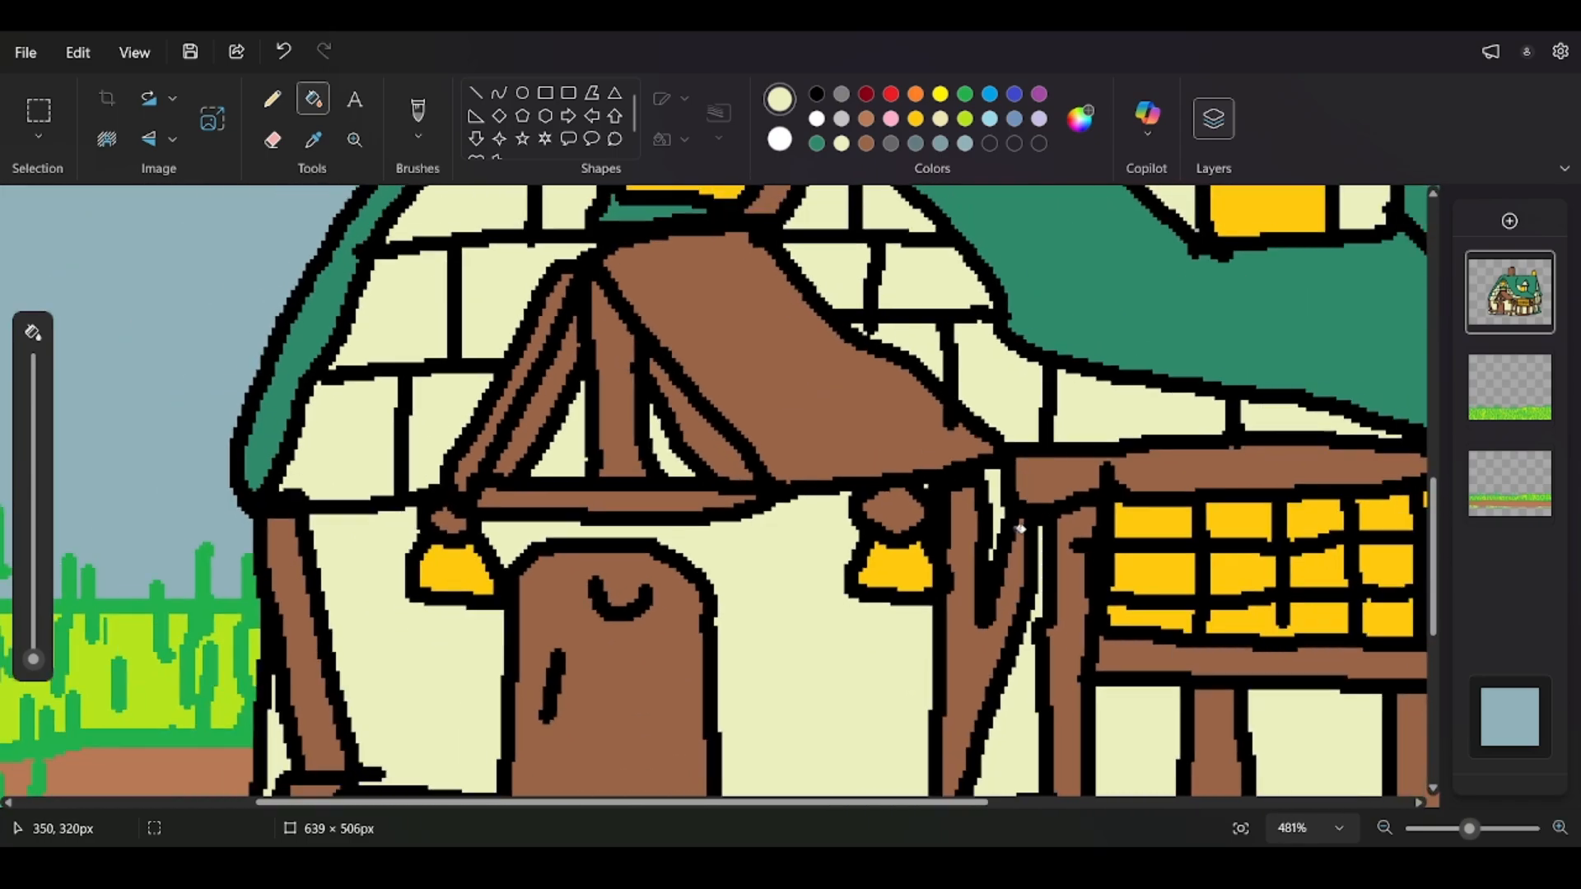
scroll(1023, 656, "down", 2)
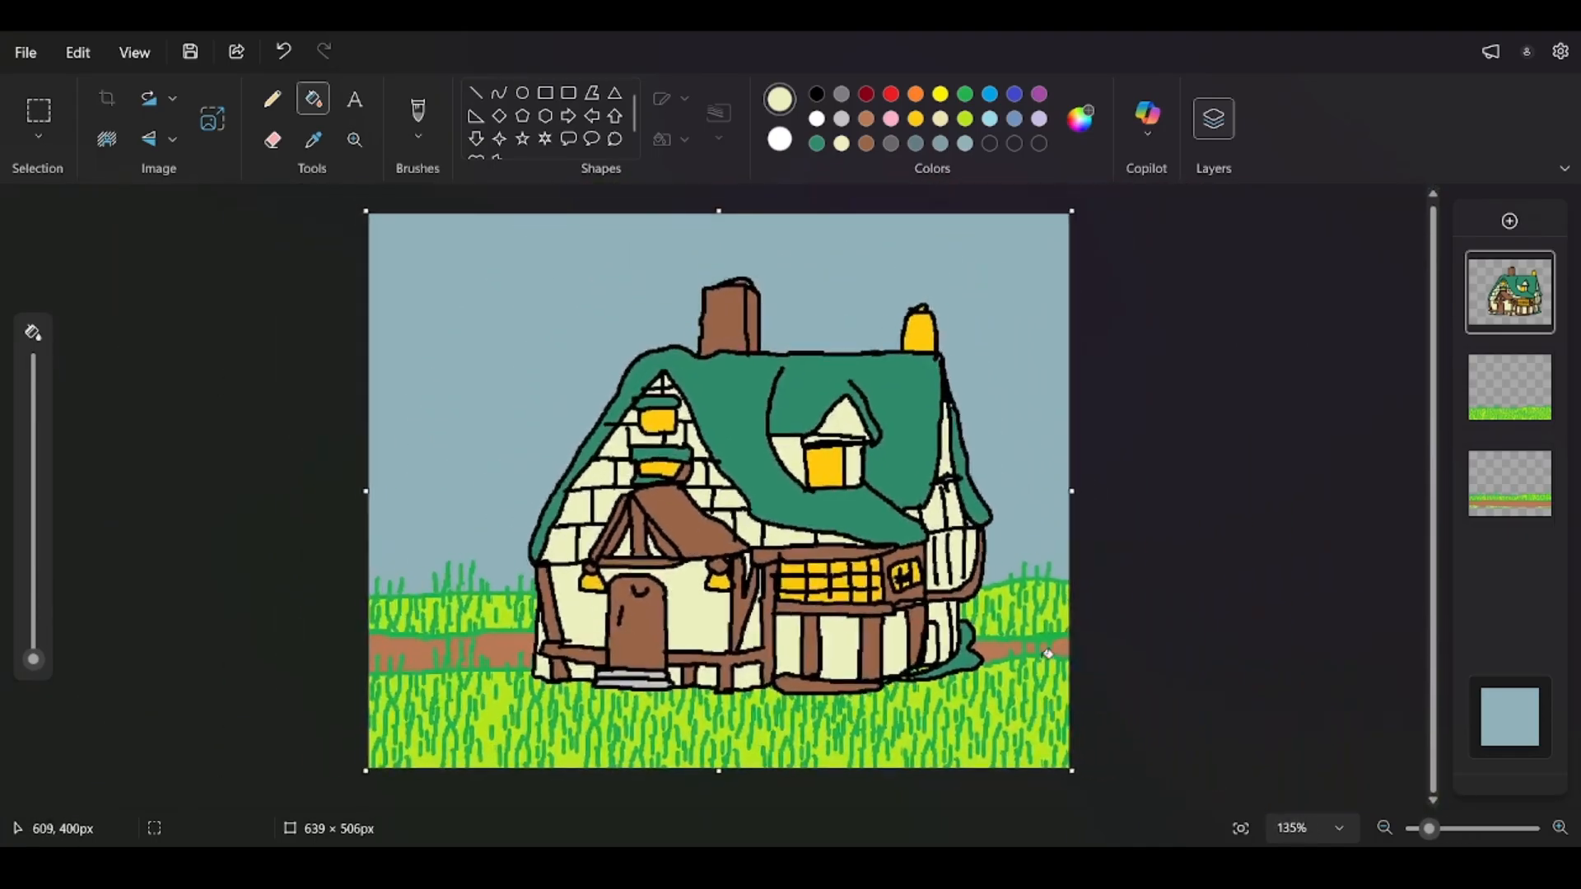
Try to fill the small gaps at the top of the cottage's right-hand bay with cream, and undo it.
left_click(38, 111)
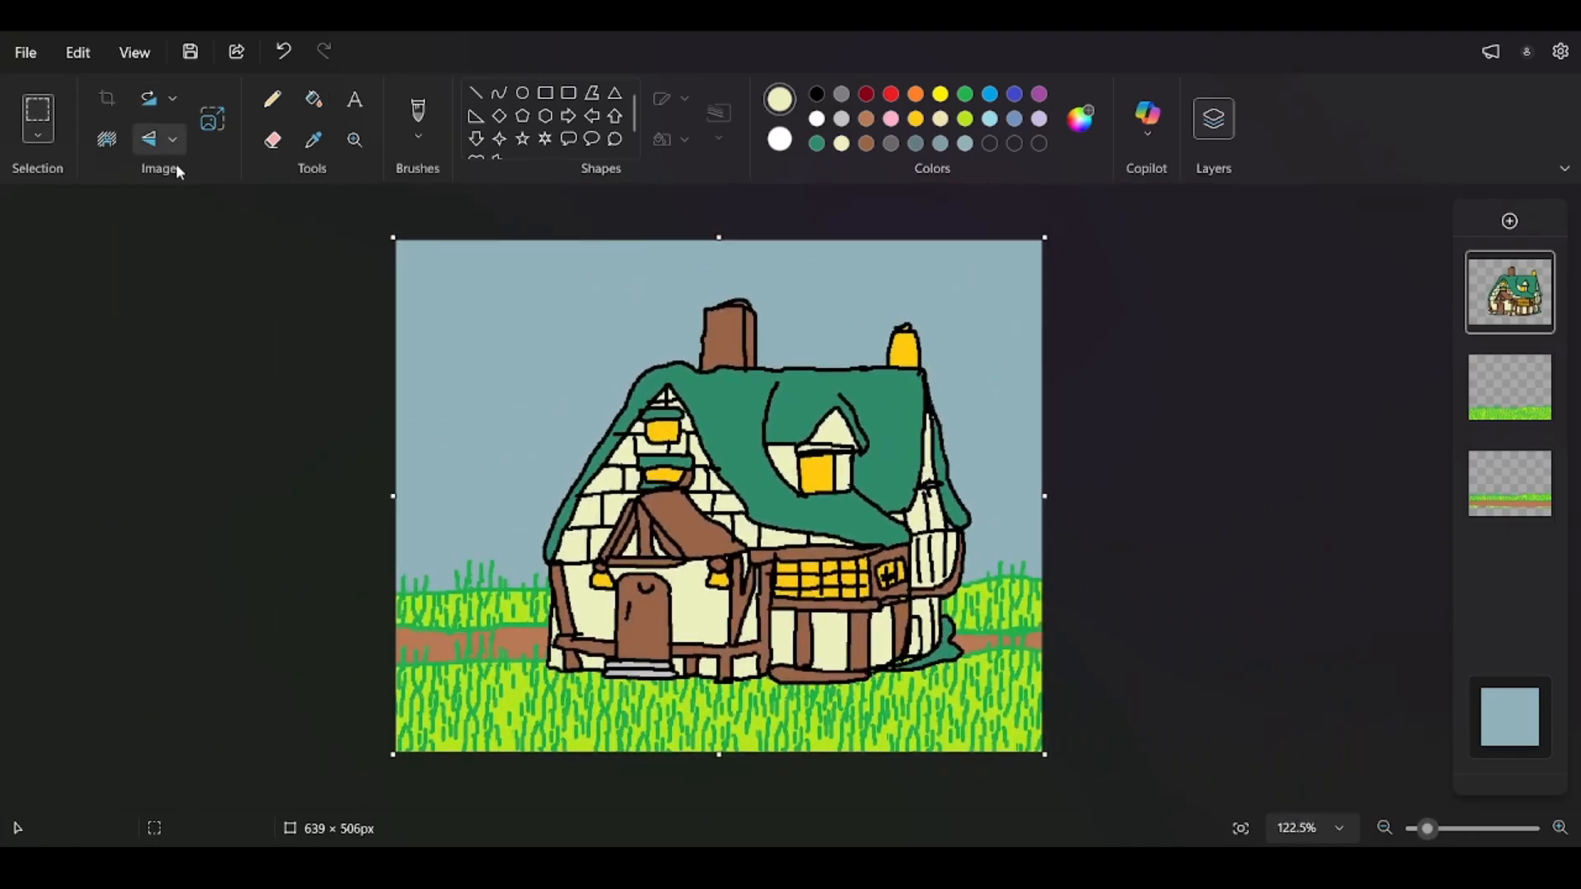
scroll(1161, 600, "up", 6)
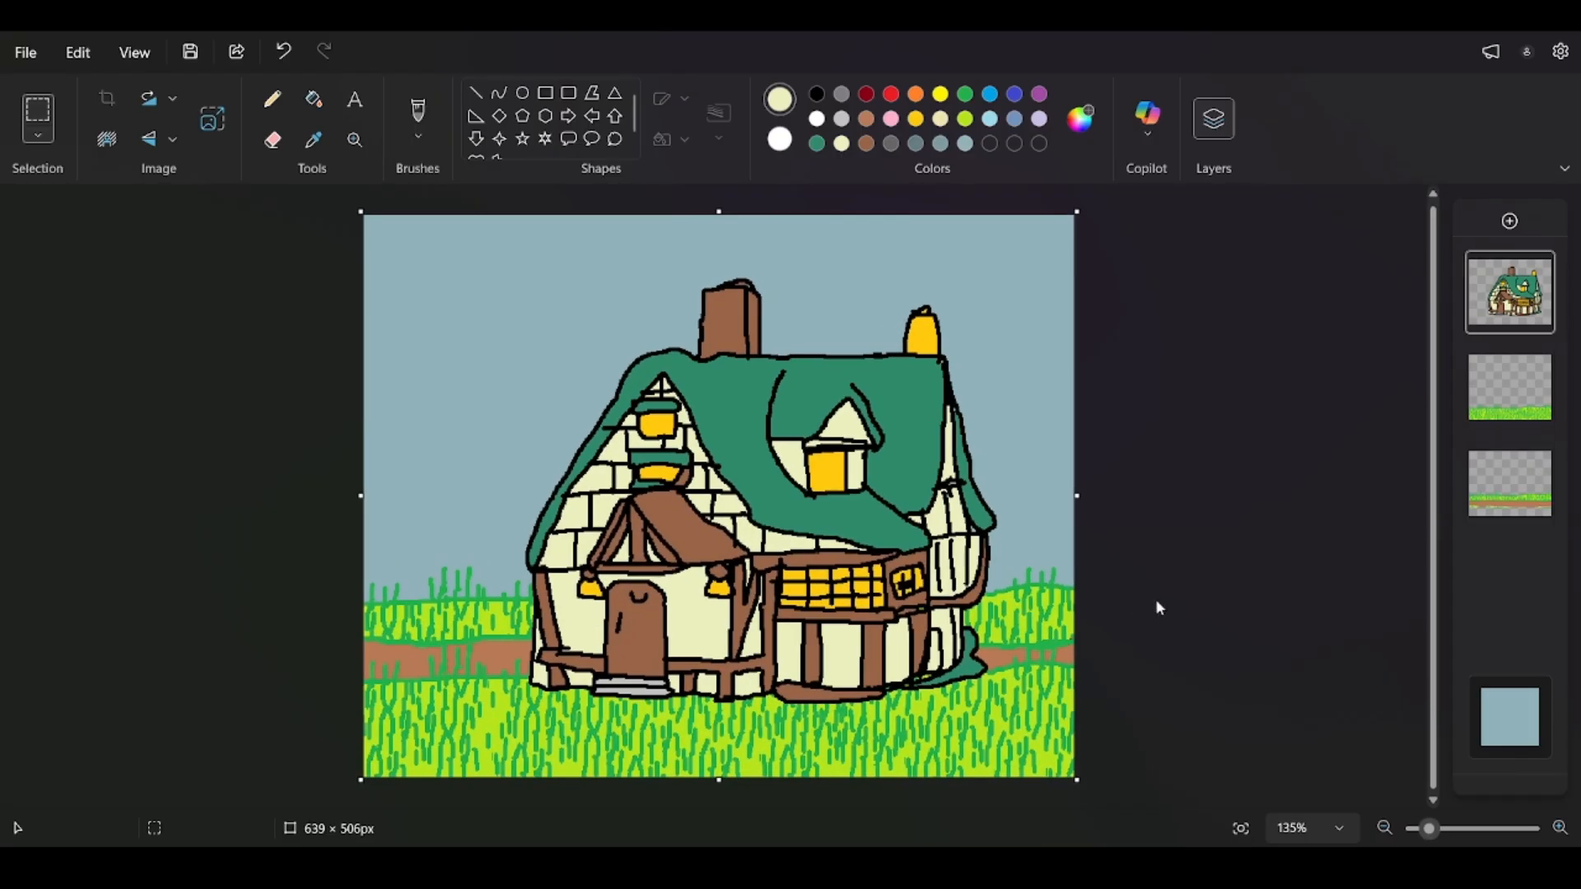
scroll(1390, 661, "up", 2)
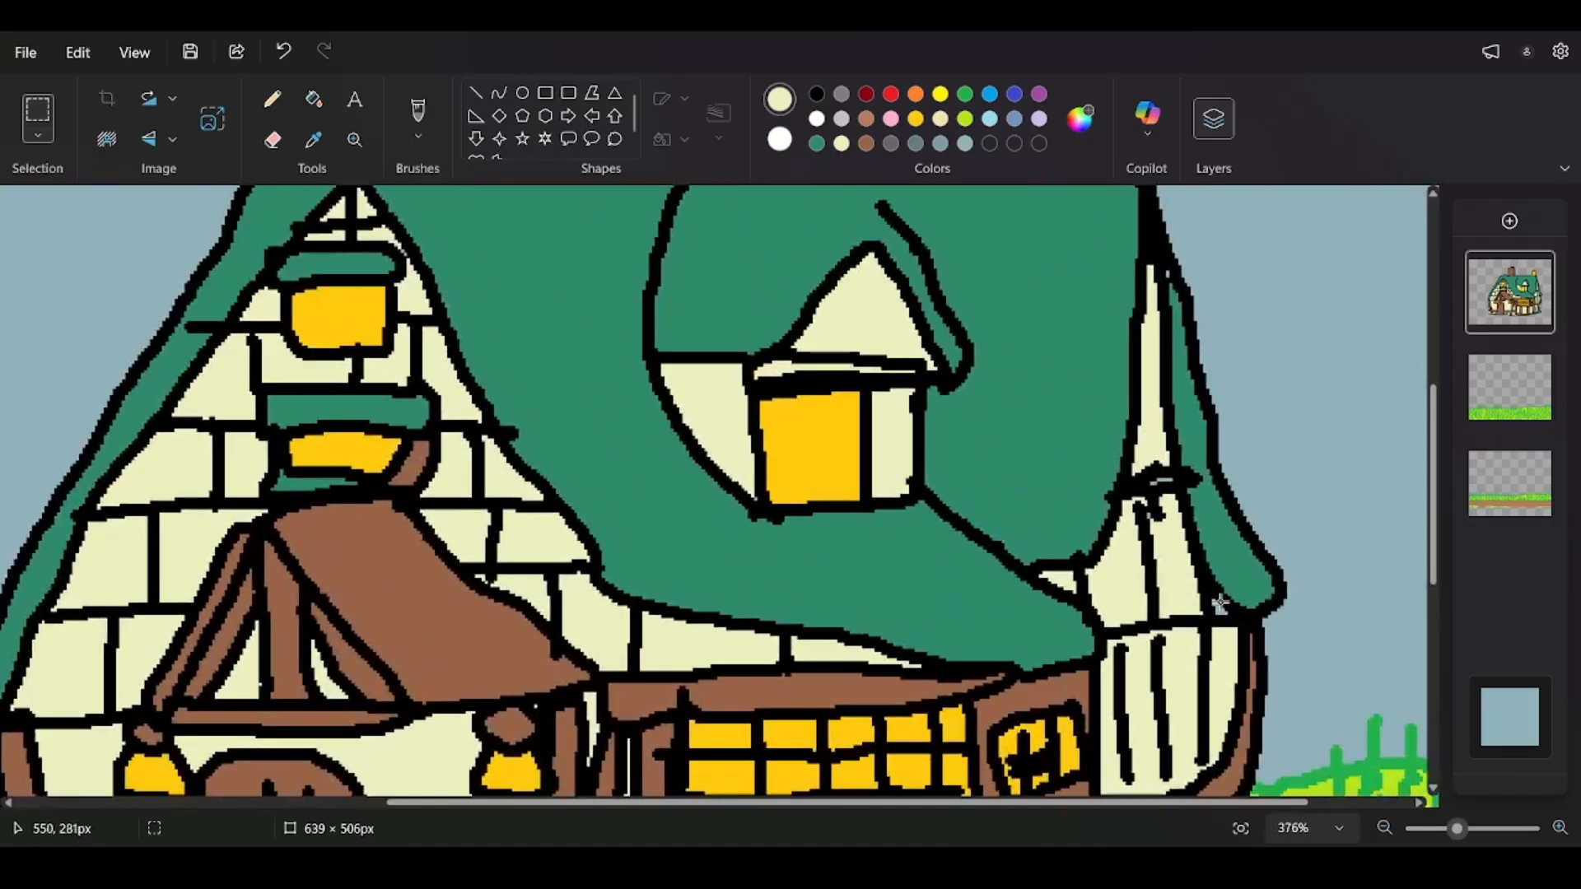
left_click(313, 99)
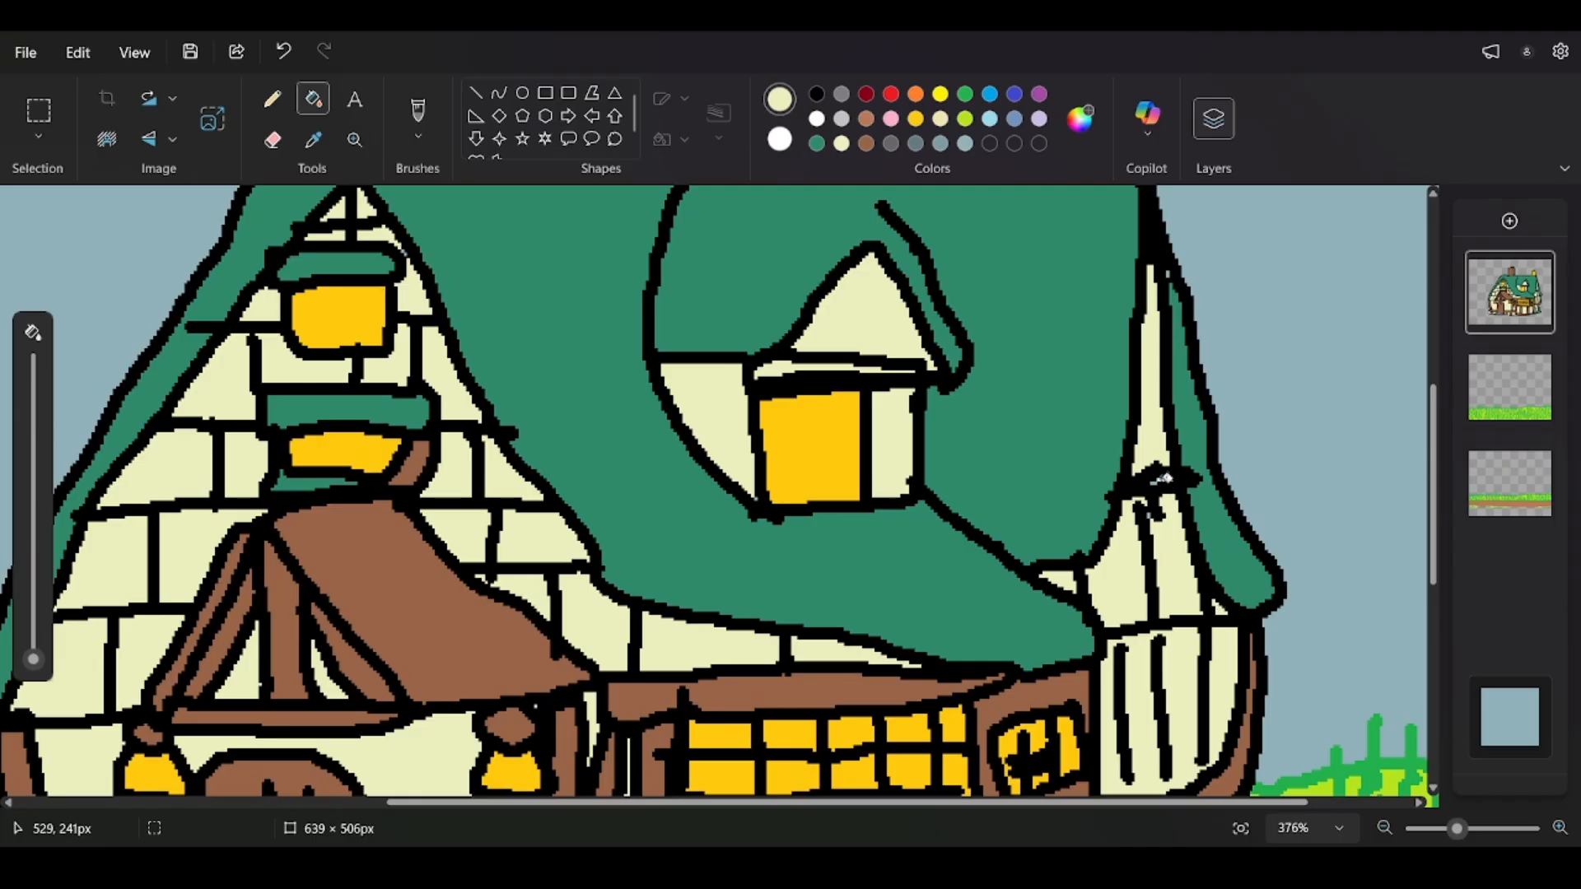
left_click(1161, 480)
key("ctrl+z")
left_click(1157, 515)
key("ctrl+z")
key("ctrl+0")
scroll(1079, 663, "up", 2)
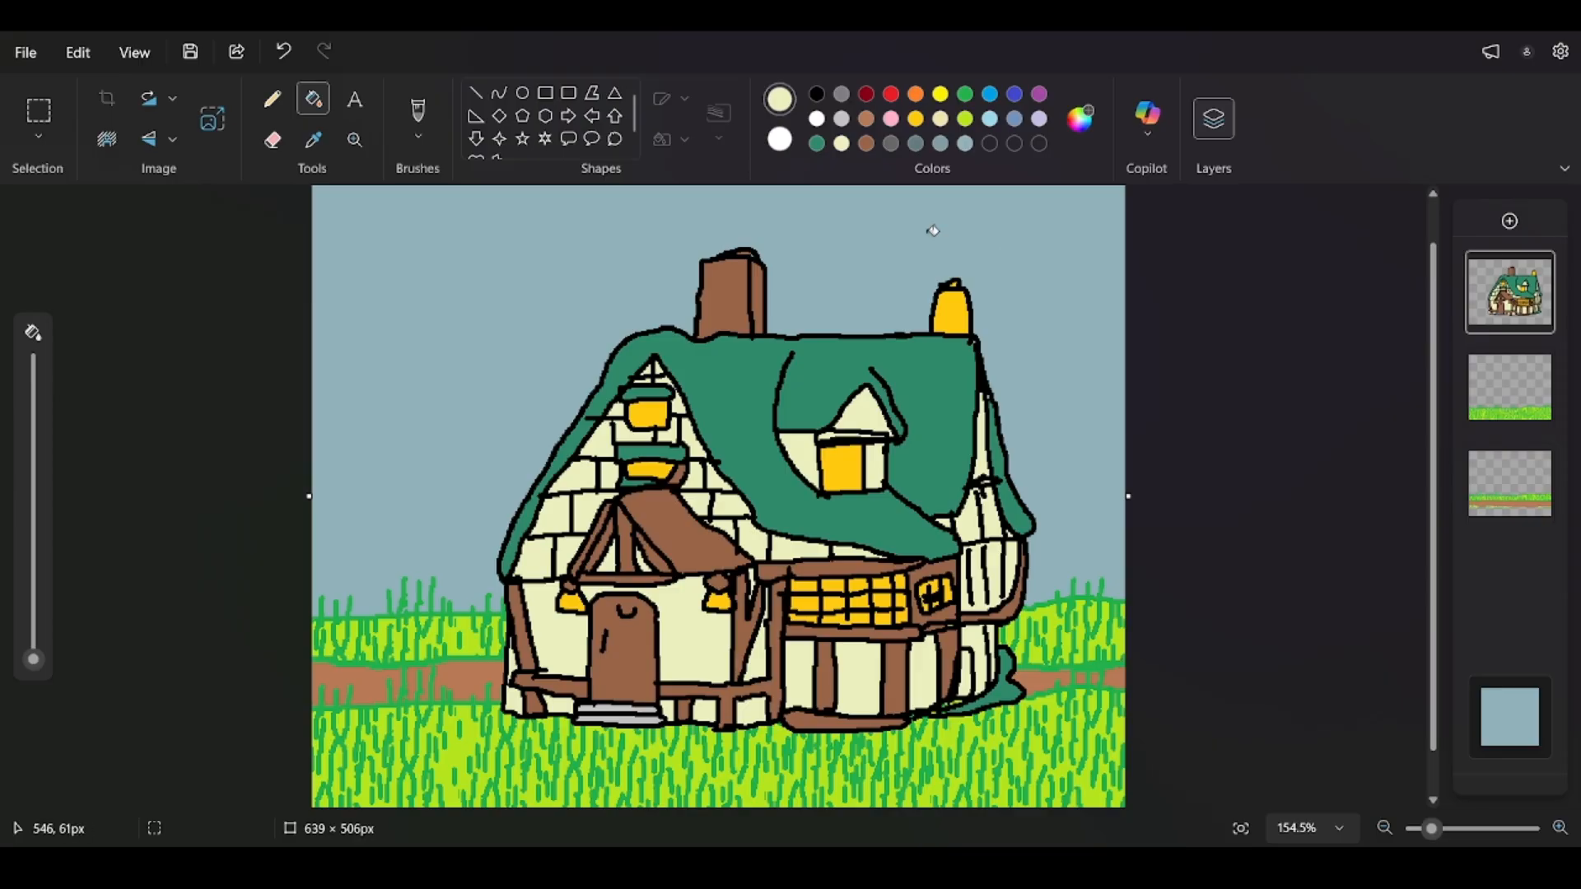
left_click(39, 111)
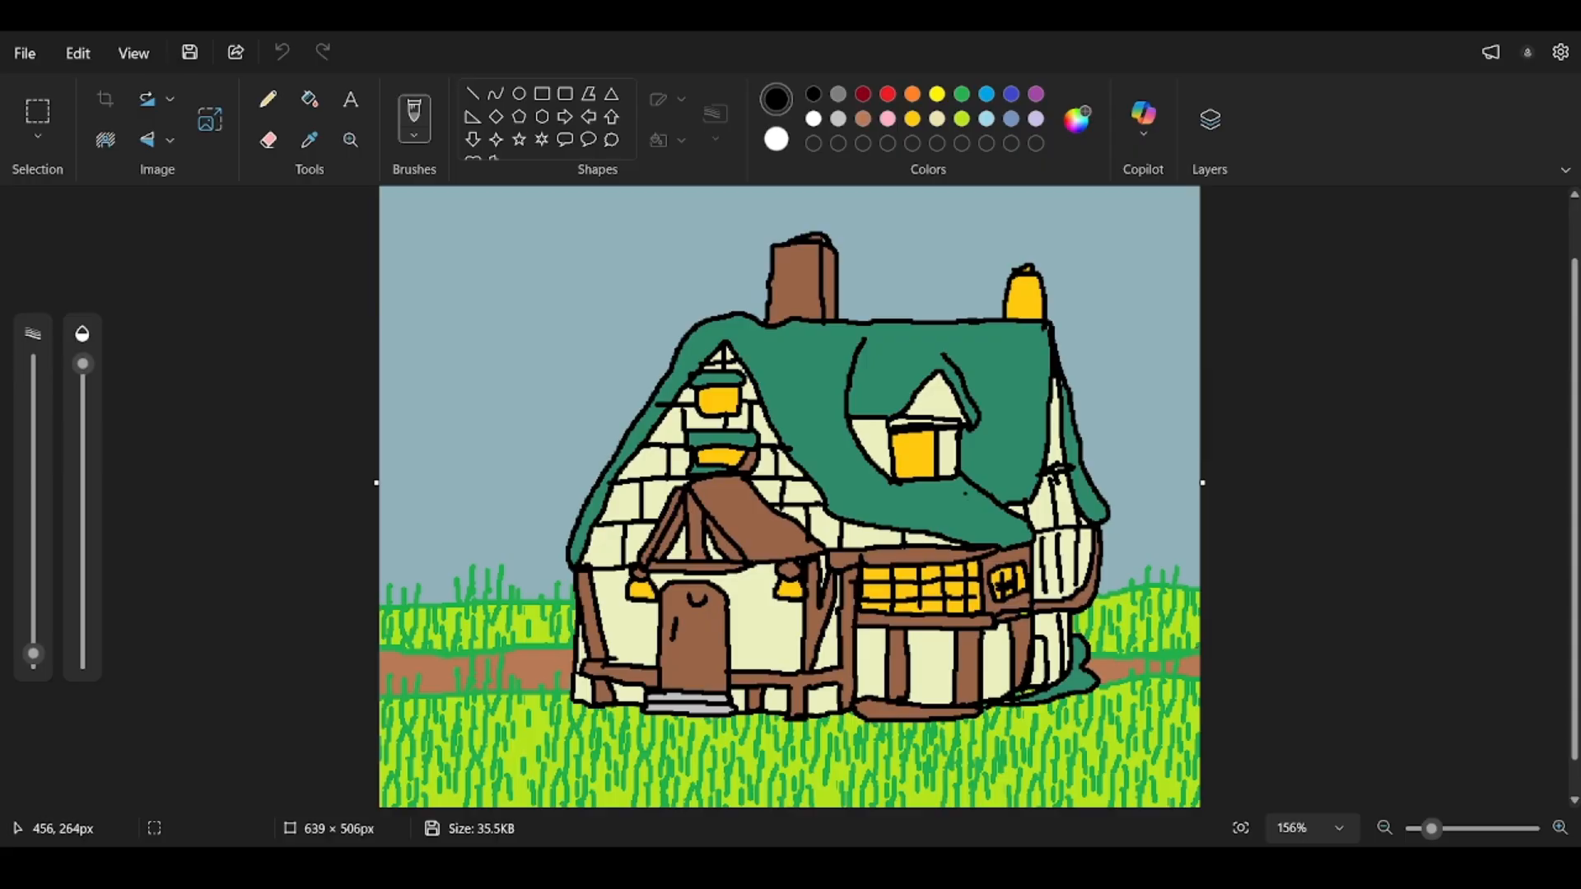
Sample the porch roof's brown and fill the beam above the dormer window with it.
scroll(950, 390, "up", 5, "ctrl")
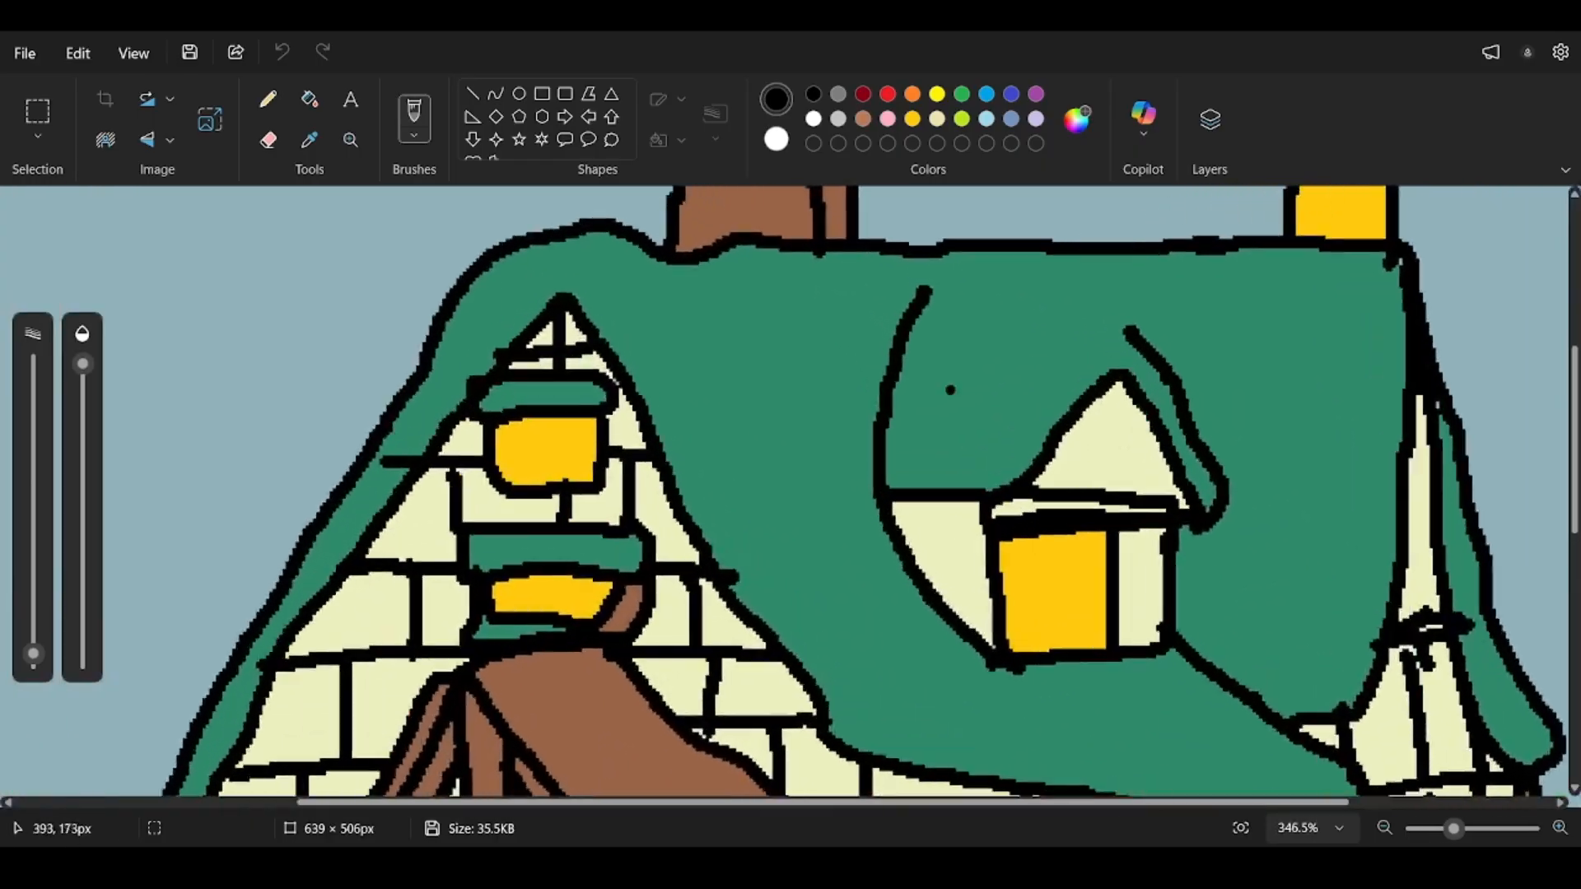
scroll(951, 390, "up", 1, "ctrl")
left_click(310, 140)
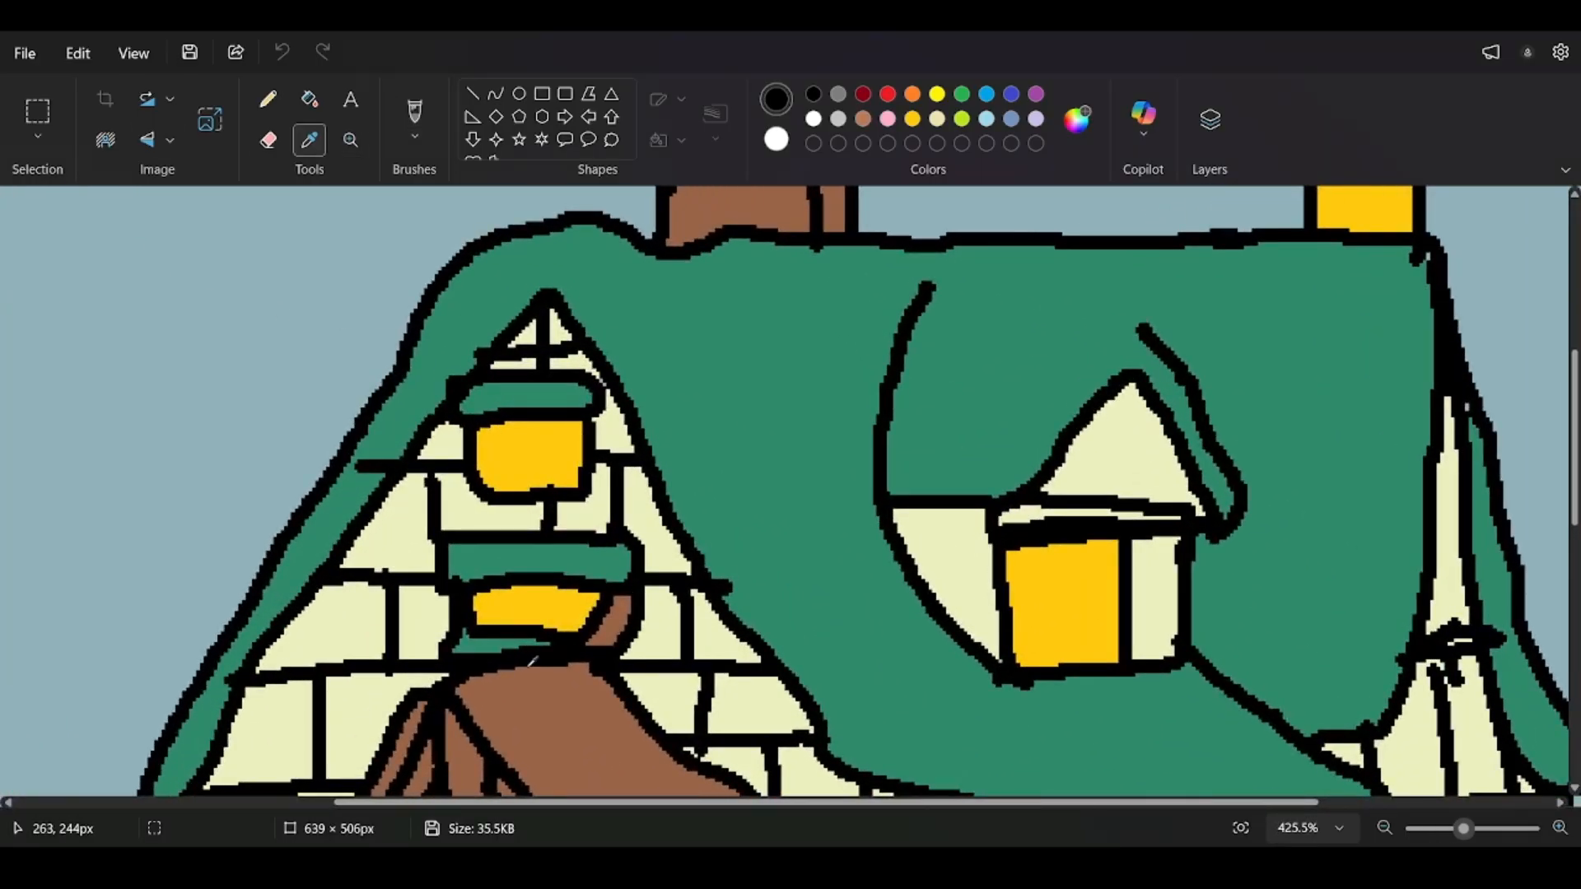
left_click(530, 664)
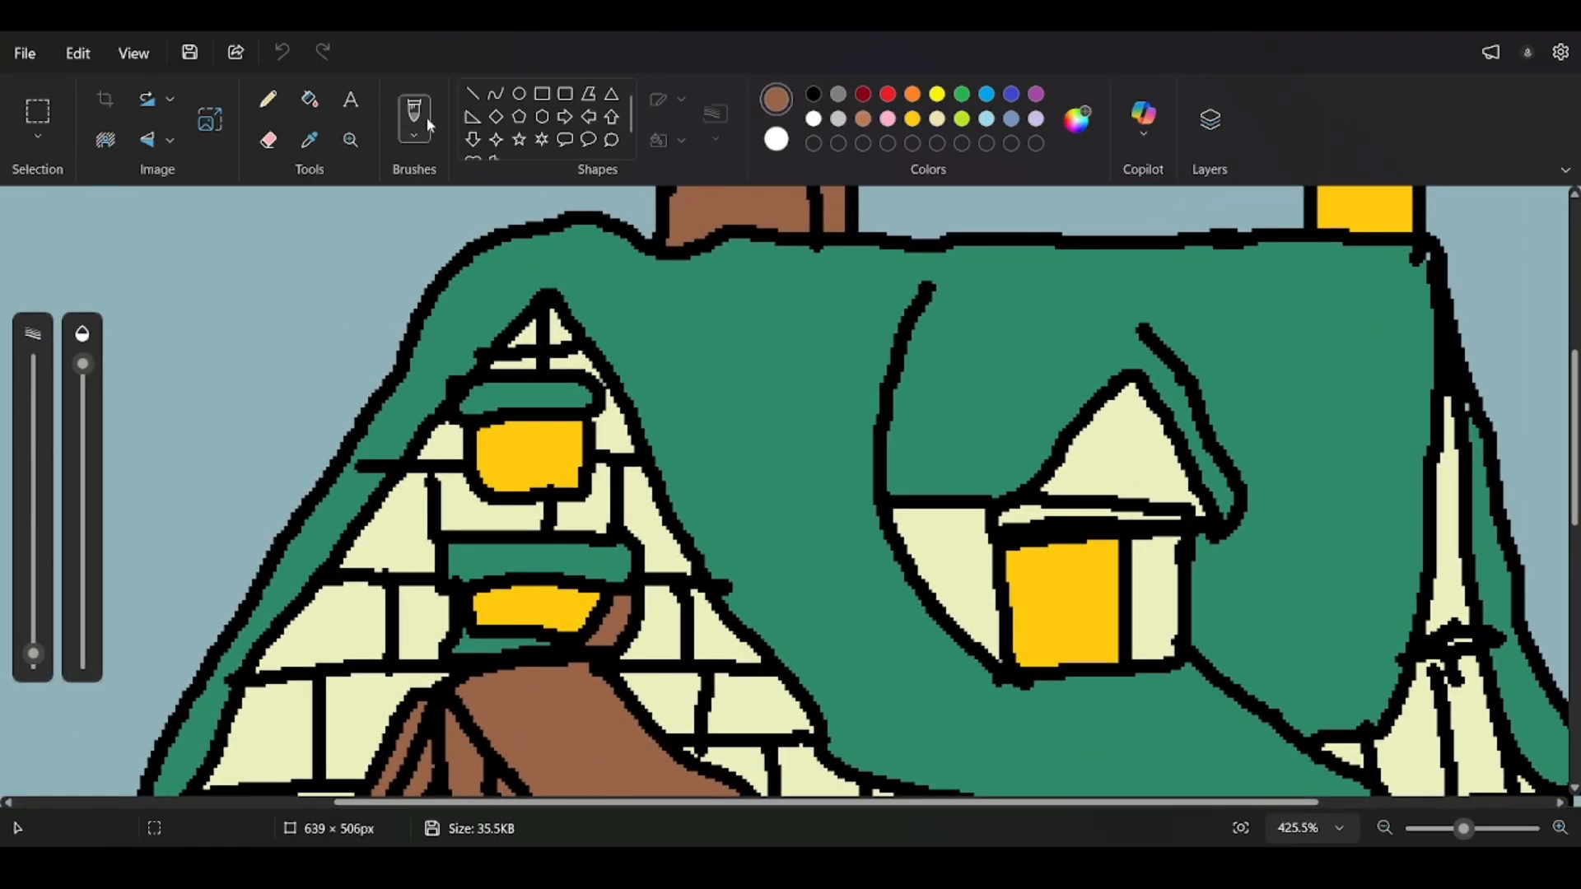
left_click(310, 100)
left_click(1028, 517)
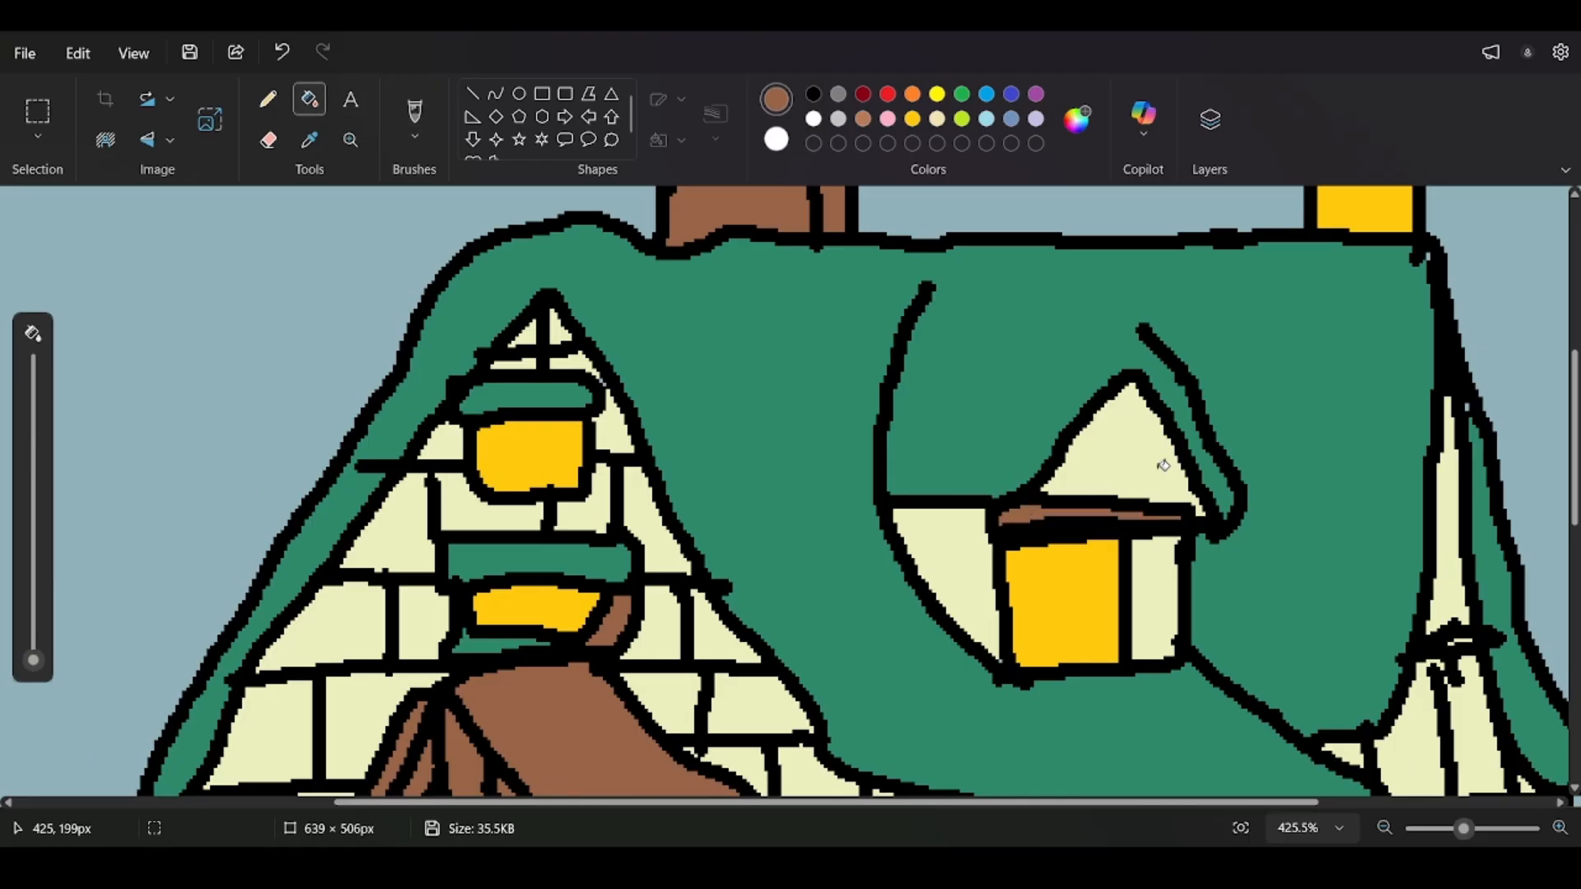
Fill the small arched shape on the cottage's lower right wall with the same brown.
scroll(1071, 447, "down", 4, "ctrl")
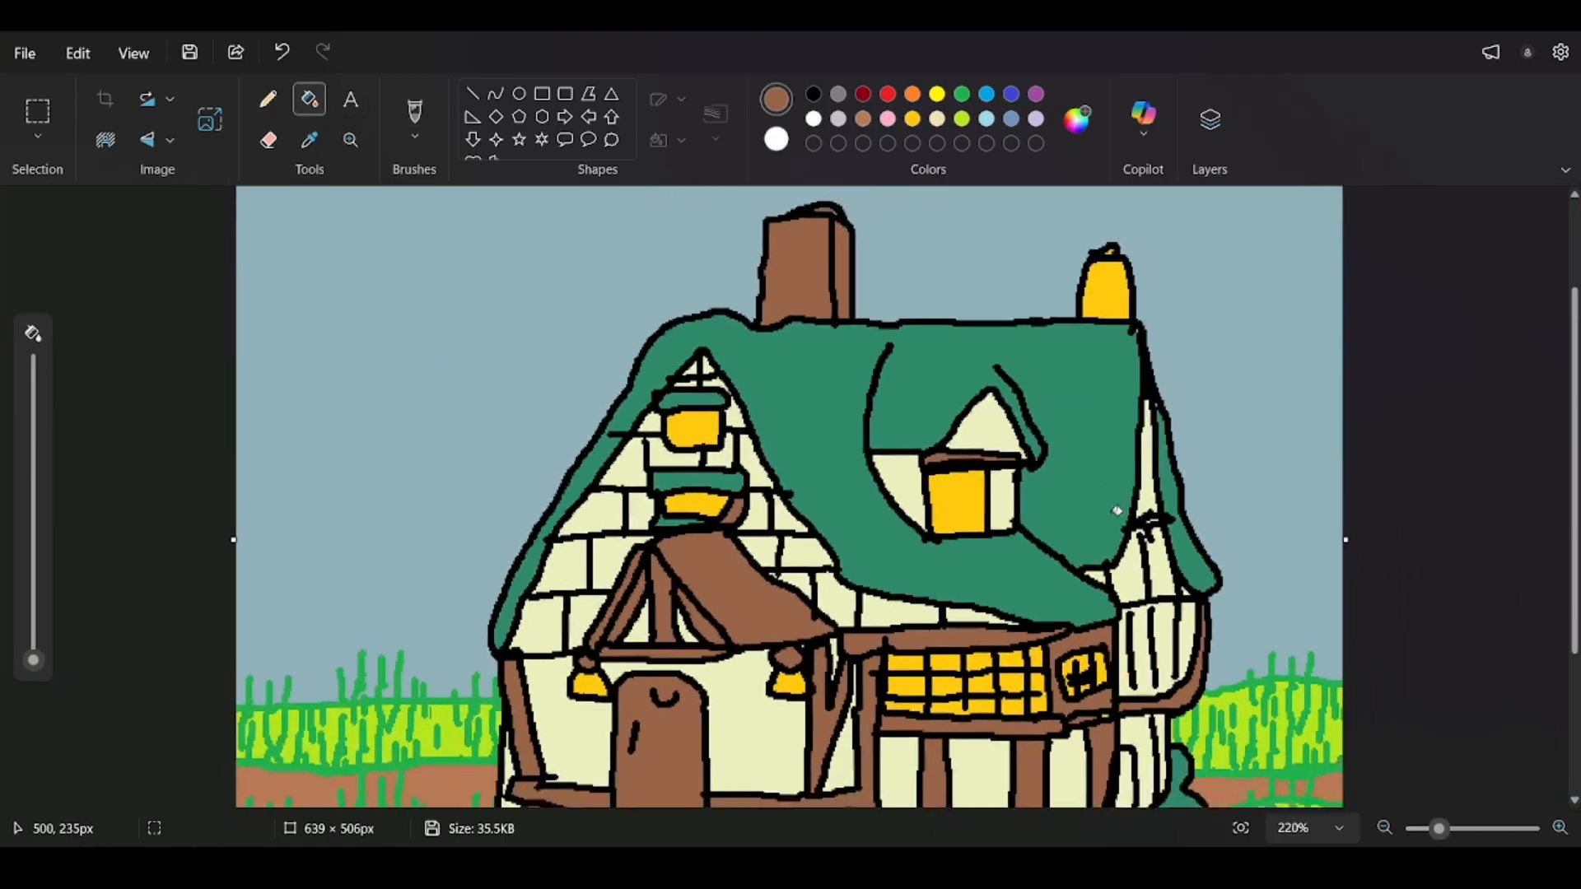
scroll(1030, 473, "down", 1, "ctrl")
scroll(1203, 766, "up", 3, "ctrl")
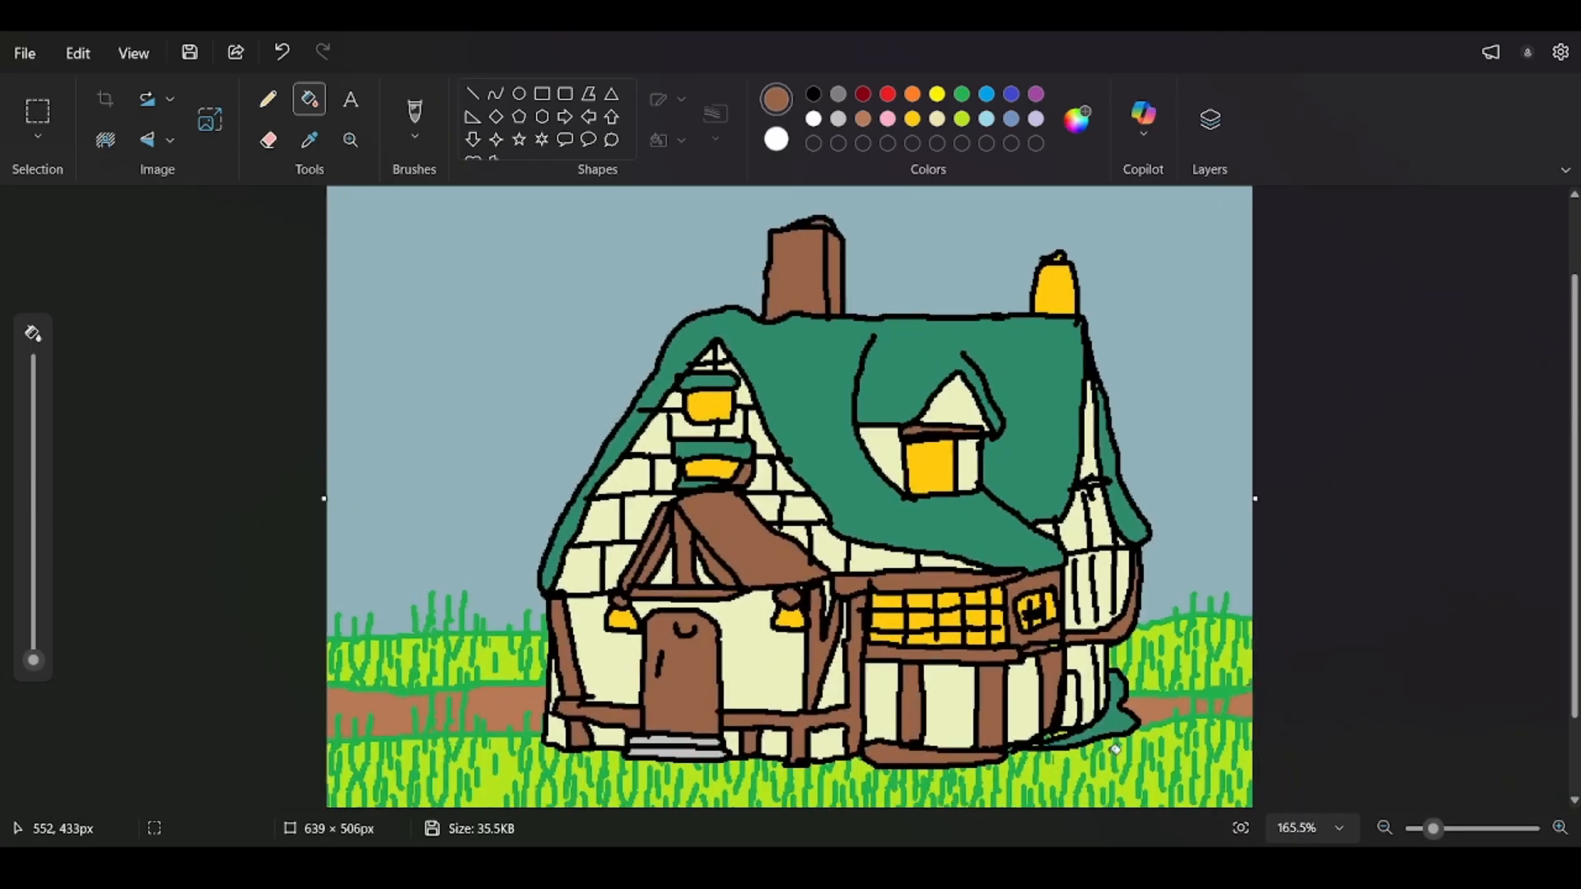
scroll(1202, 766, "down", 1, "ctrl")
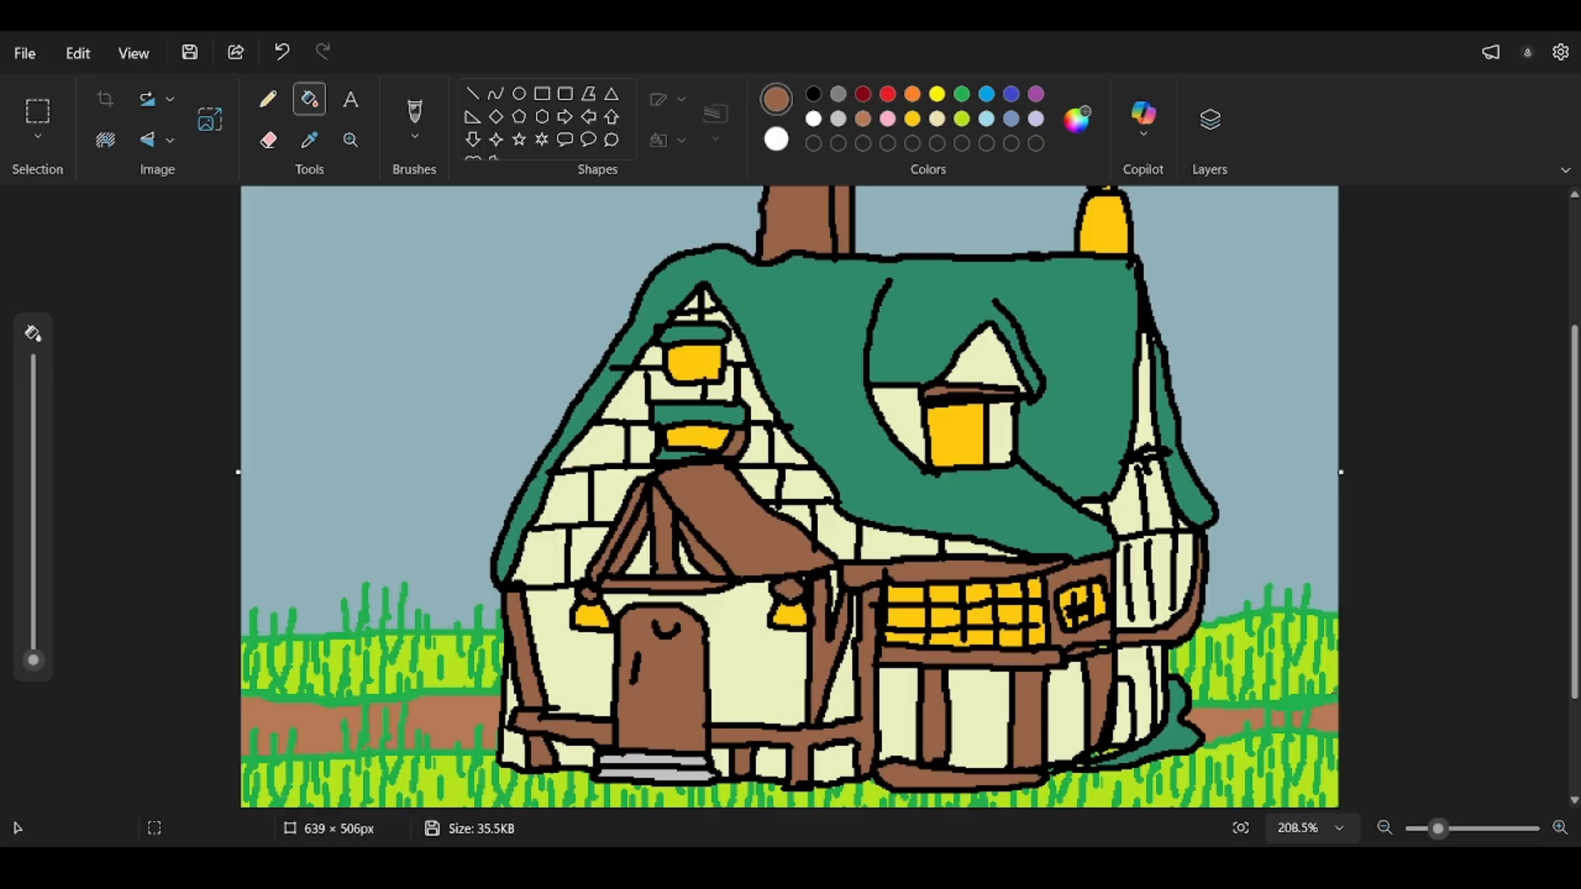
left_click(1122, 713)
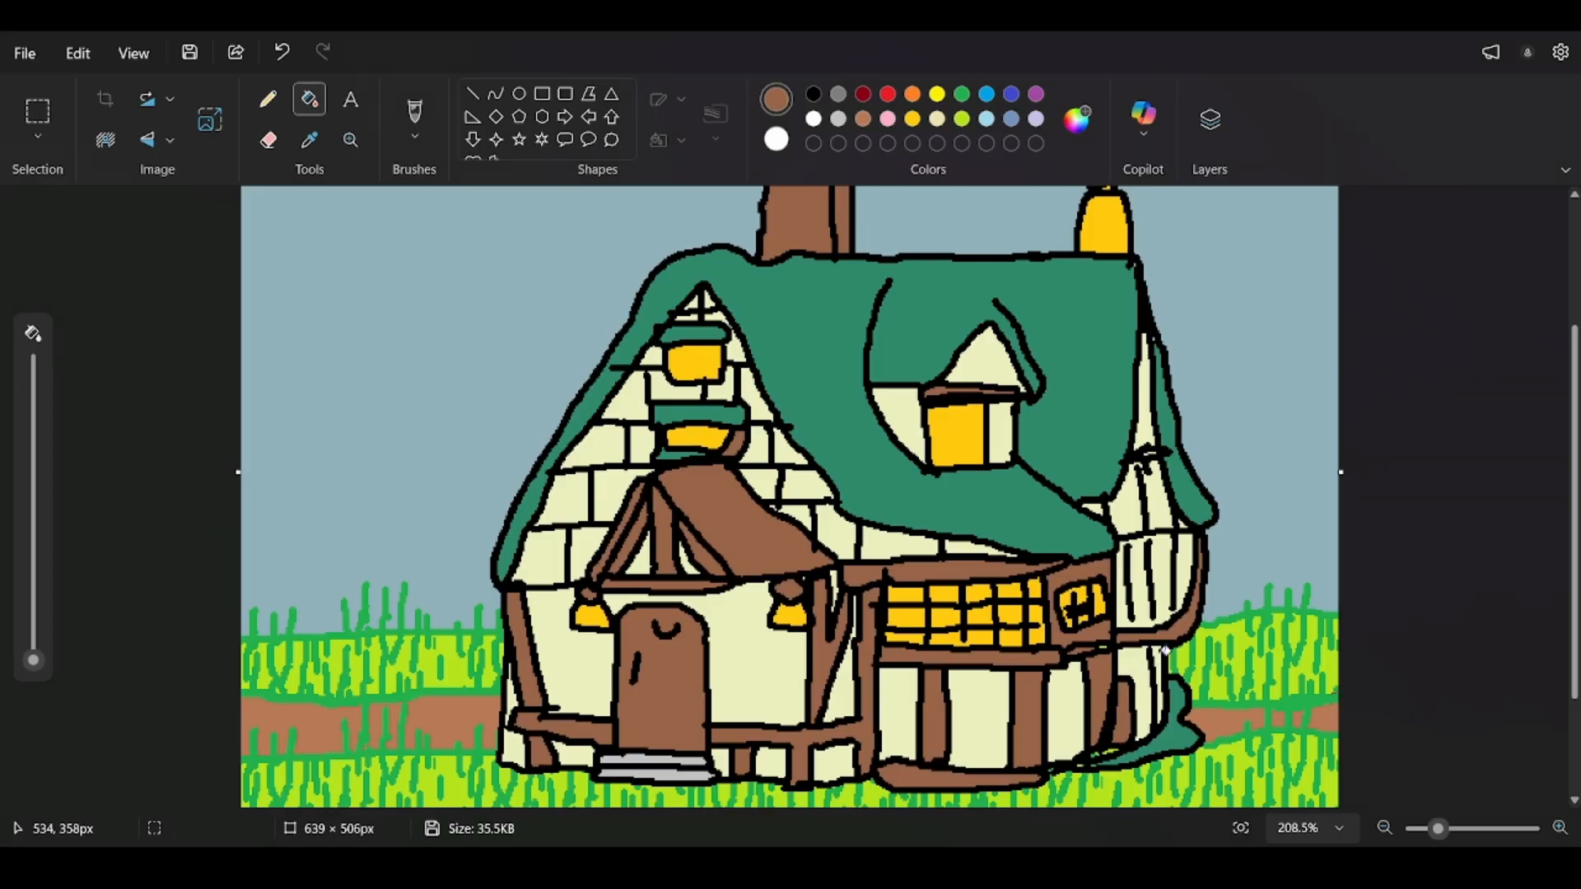
Examine the cottage's lower walls and the whole picture for areas that still need colouring.
scroll(1131, 735, "up", 1)
scroll(1131, 735, "up", 2)
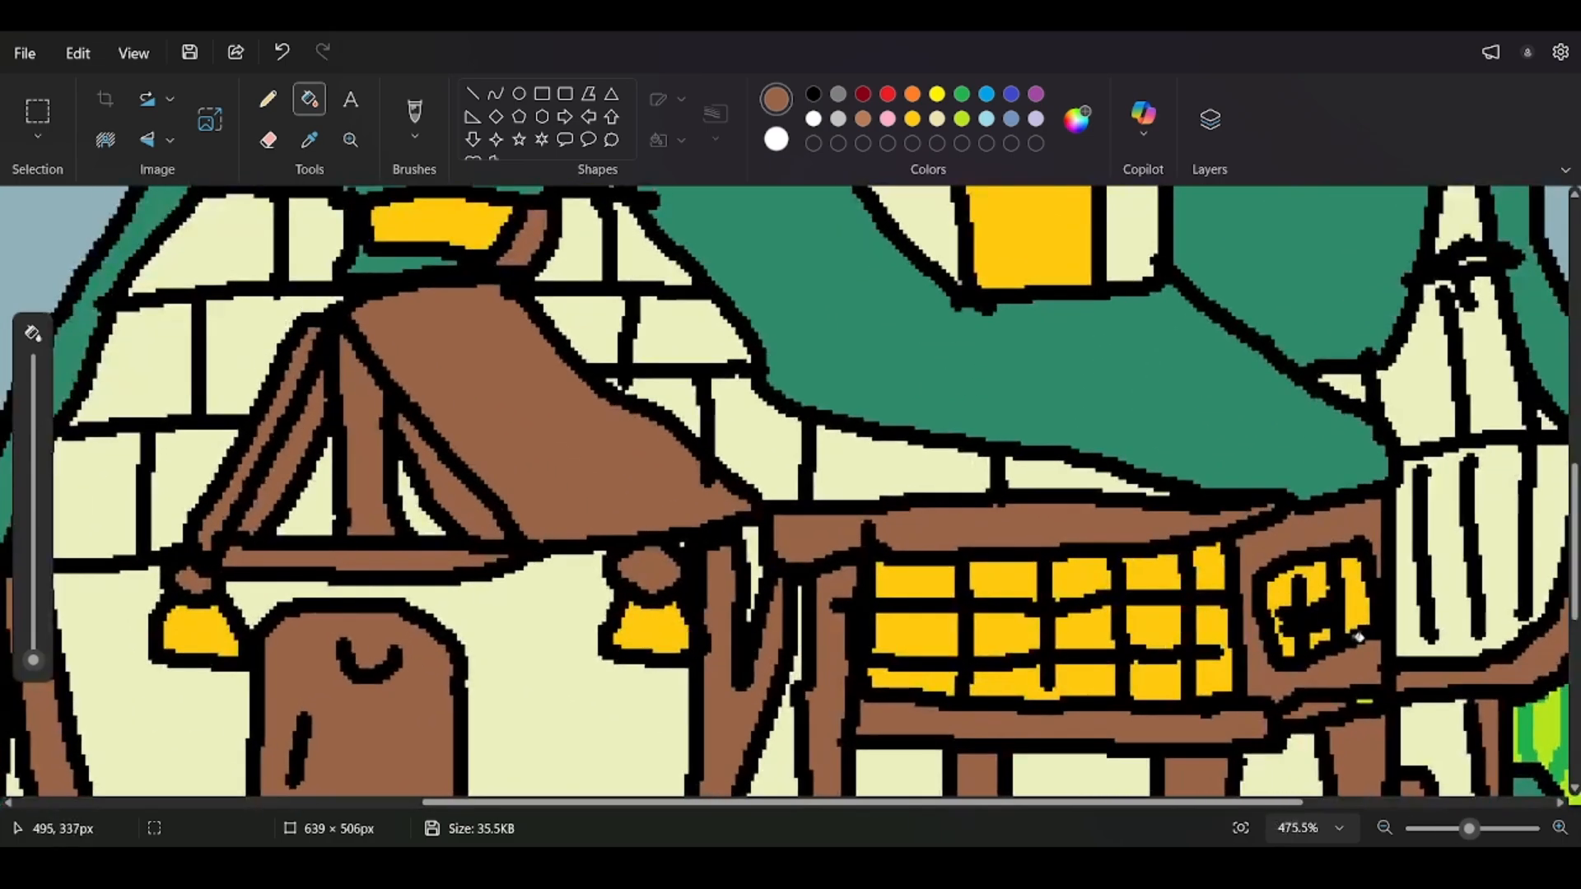
scroll(1370, 699, "down", 3)
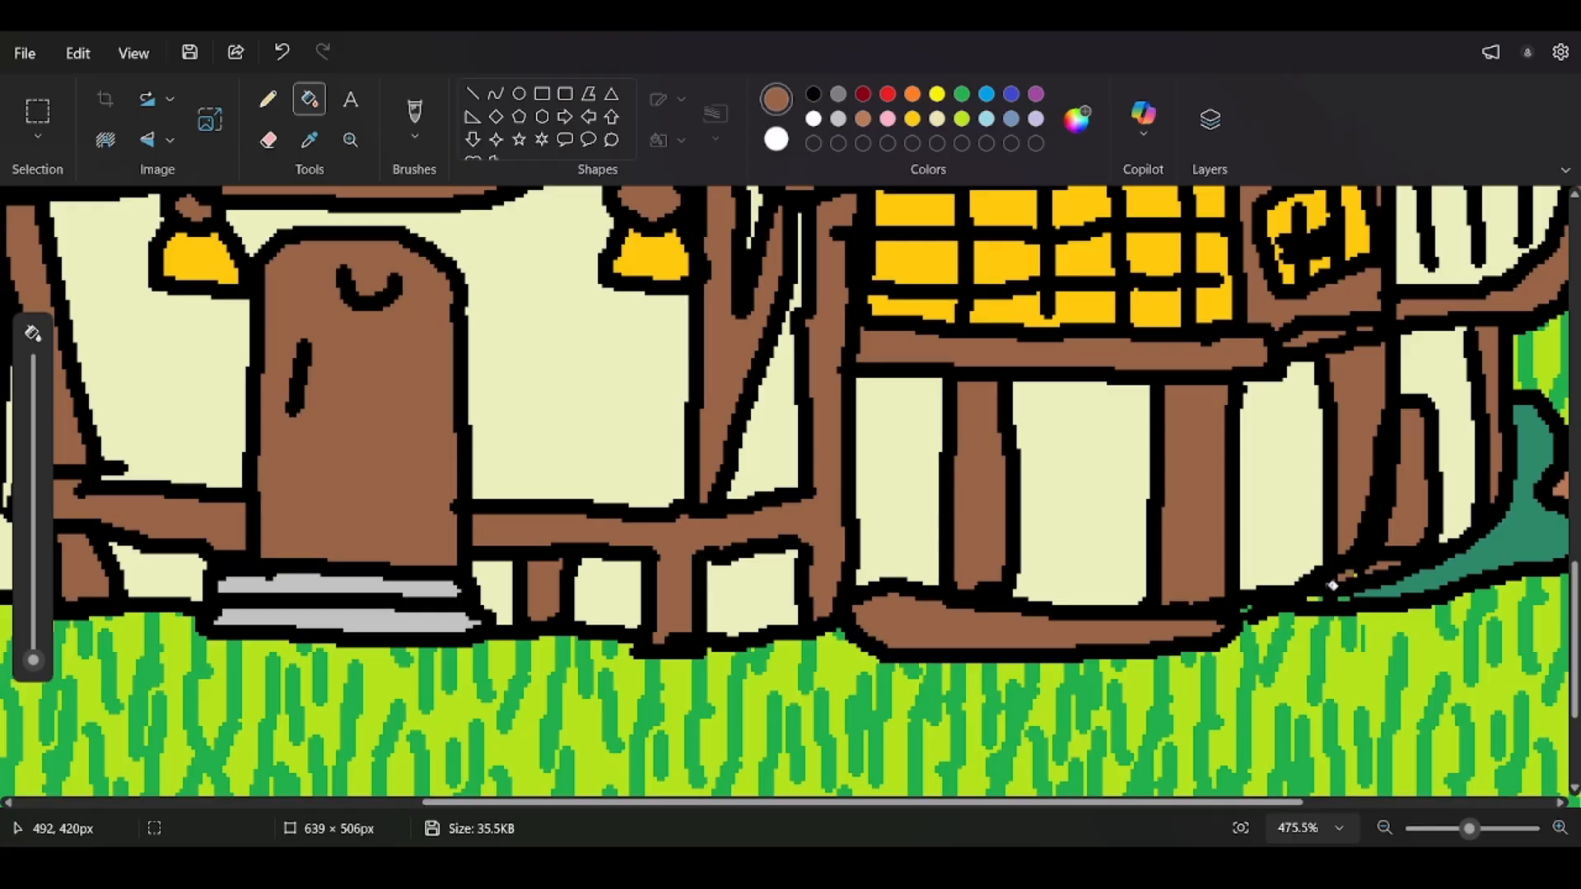
scroll(1286, 570, "down", 3)
scroll(1143, 674, "down", 2)
scroll(816, 542, "up", 2)
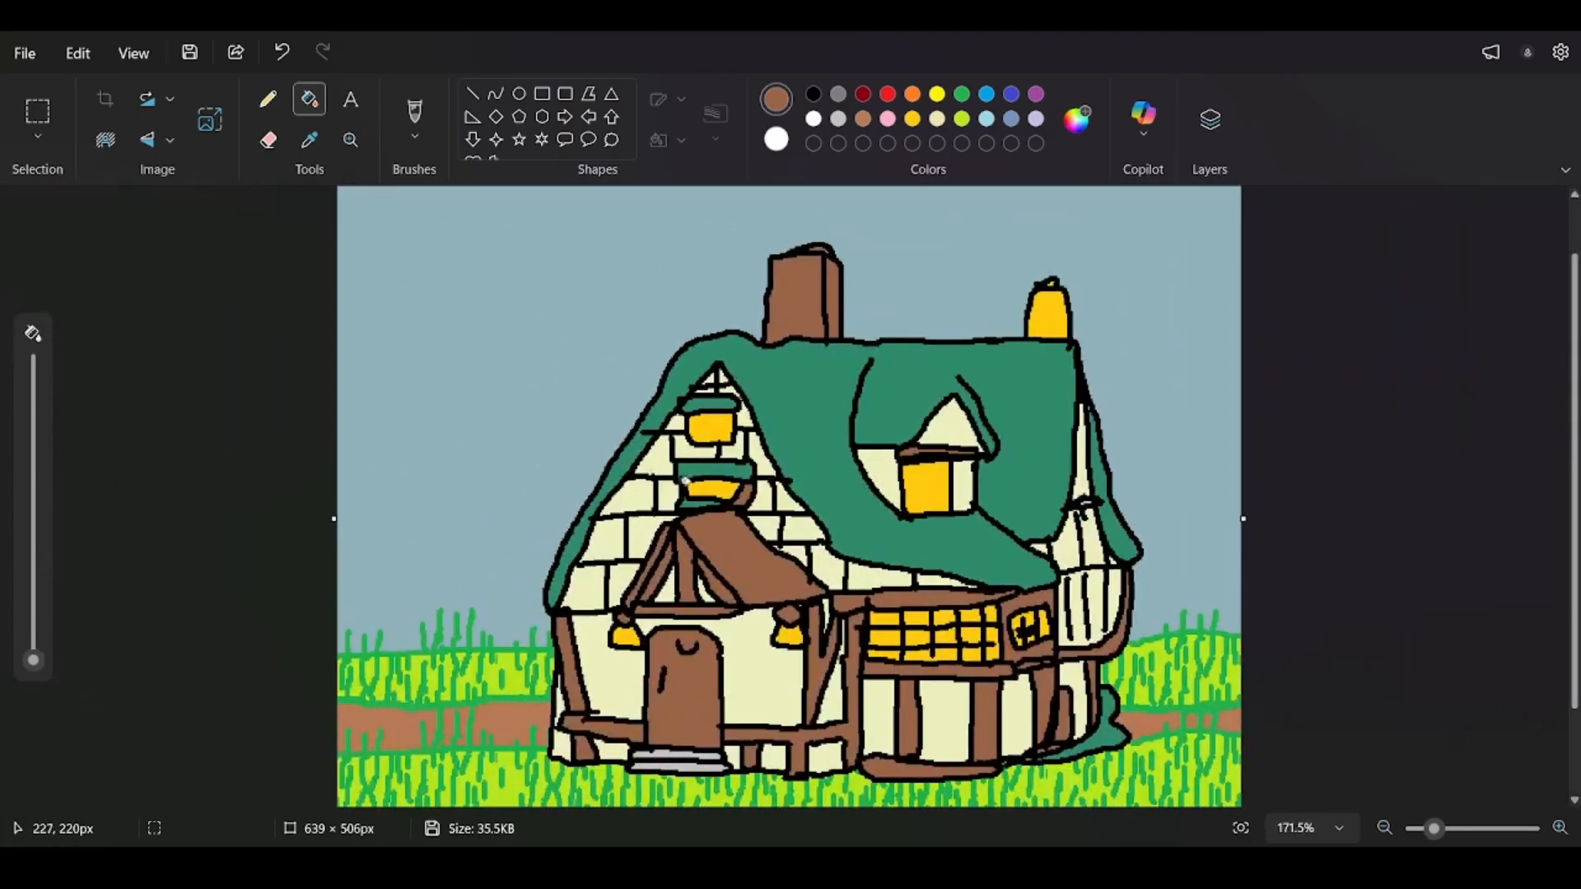
scroll(659, 472, "down", 1)
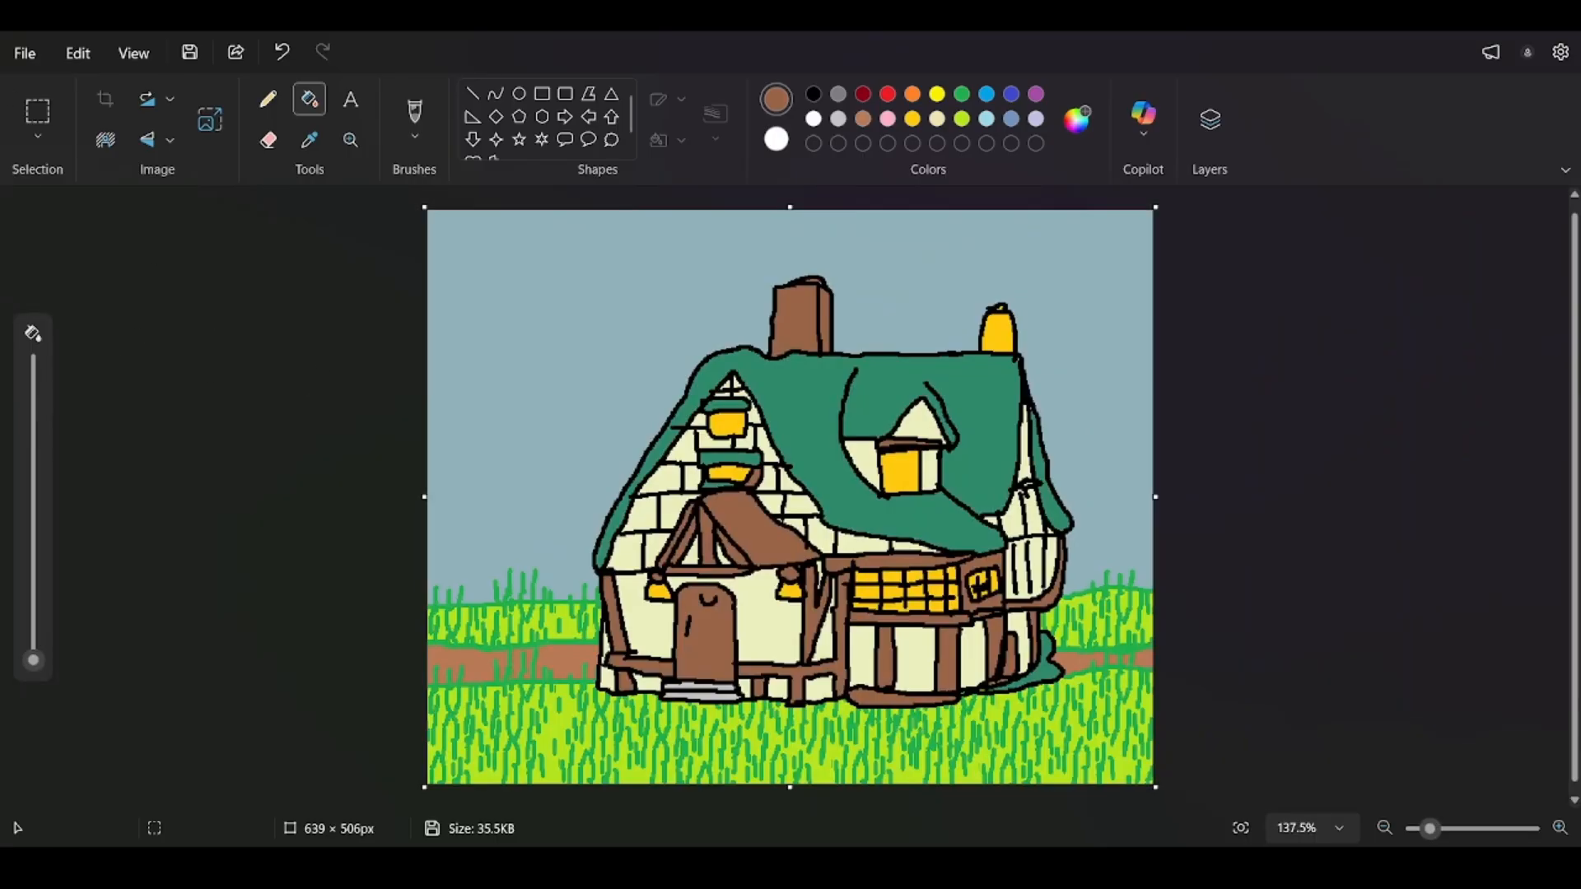